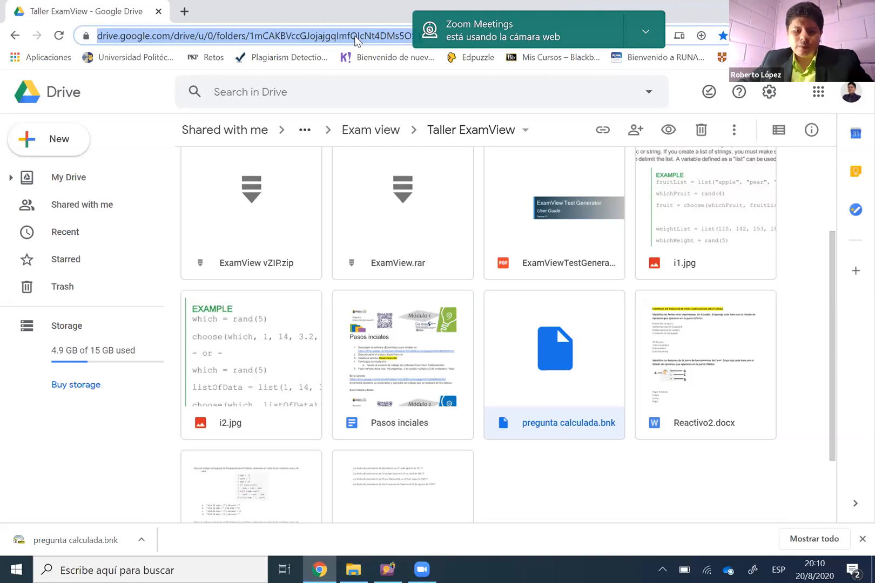
Download the pregunta calculada.bnk file from the Taller ExamView folder
{"action": "key", "text": "super+d"}
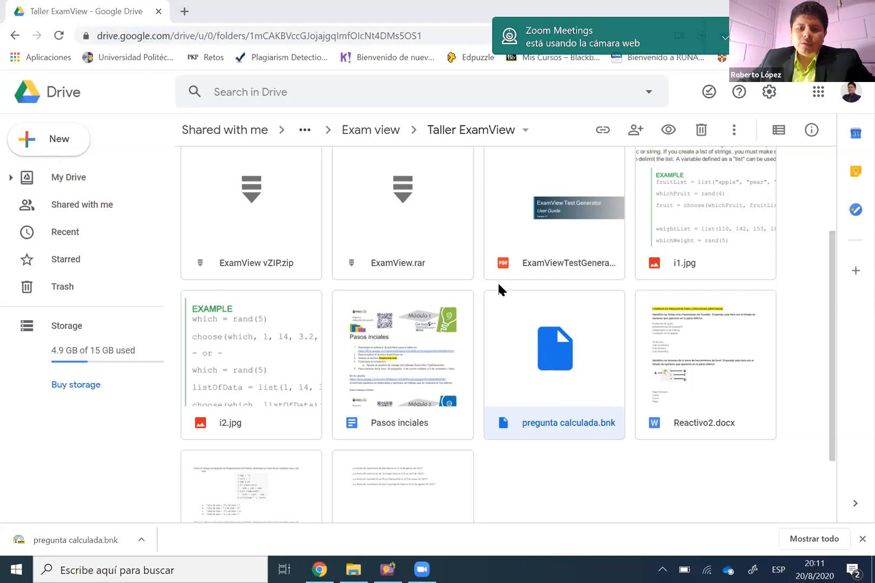
{"action": "scroll", "coordinate": [498, 285], "scroll_direction": "up", "scroll_amount": 2}
{"action": "scroll", "coordinate": [300, 259], "scroll_direction": "down", "scroll_amount": 2}
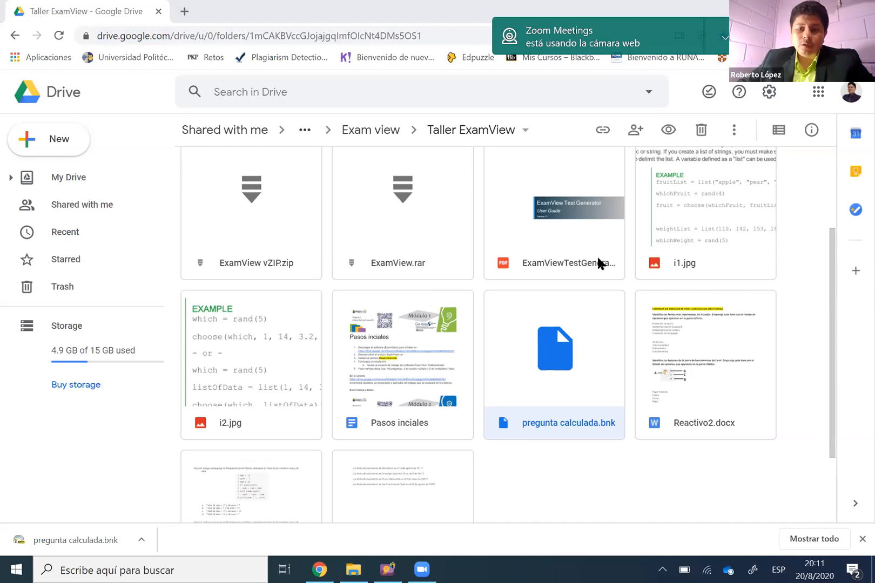
{"action": "scroll", "coordinate": [616, 262], "scroll_direction": "up", "scroll_amount": 1}
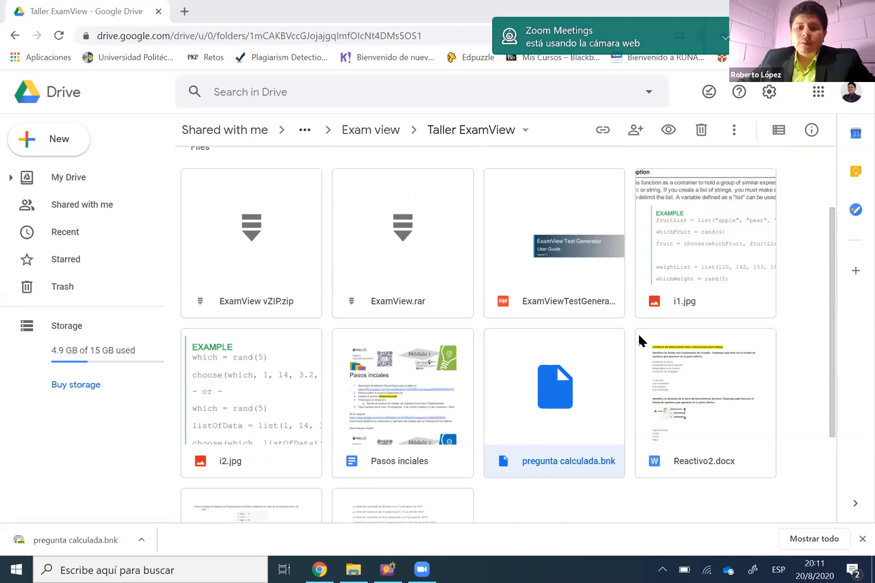
{"action": "scroll", "coordinate": [623, 320], "scroll_direction": "down", "scroll_amount": 3}
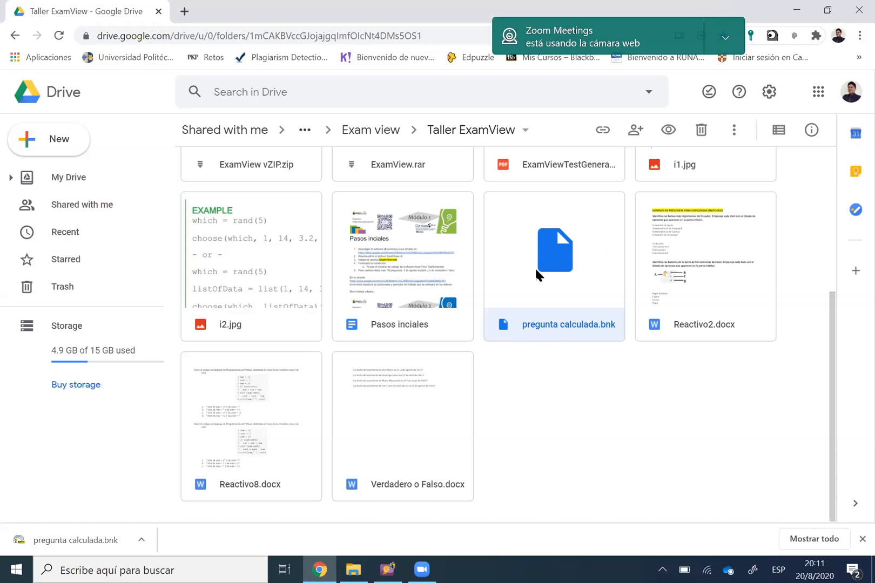
{"action": "right_click", "coordinate": [563, 235]}
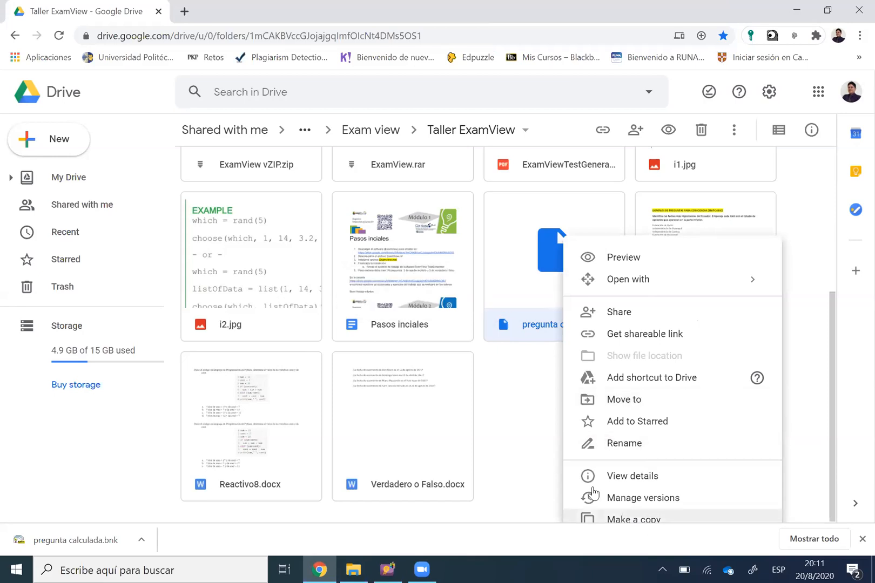
{"action": "left_click", "coordinate": [512, 417]}
{"action": "left_click", "coordinate": [543, 275]}
{"action": "right_click", "coordinate": [622, 465]}
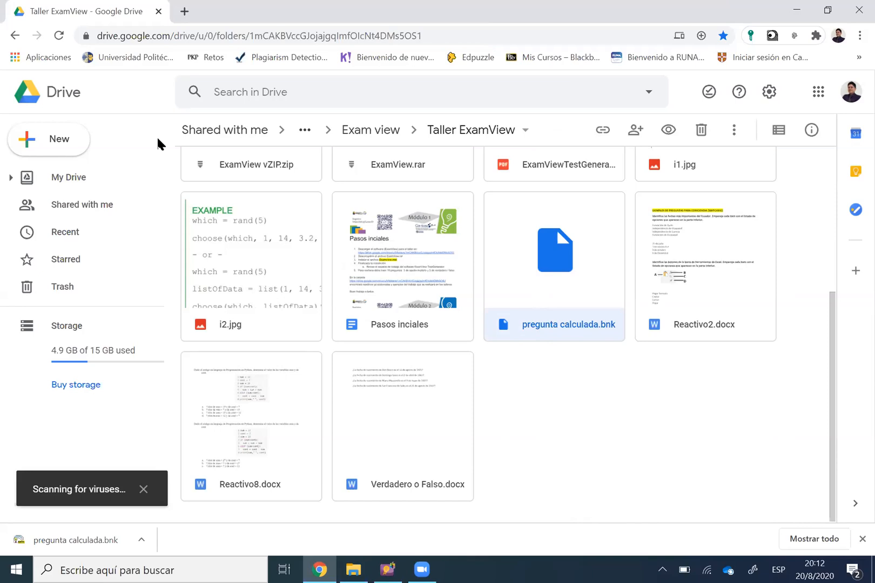
Switch to File Explorer and locate pregunta calculada.bnk in the Descargas folder
{"action": "key", "text": "alt+Tab"}
{"action": "left_click", "coordinate": [66, 243]}
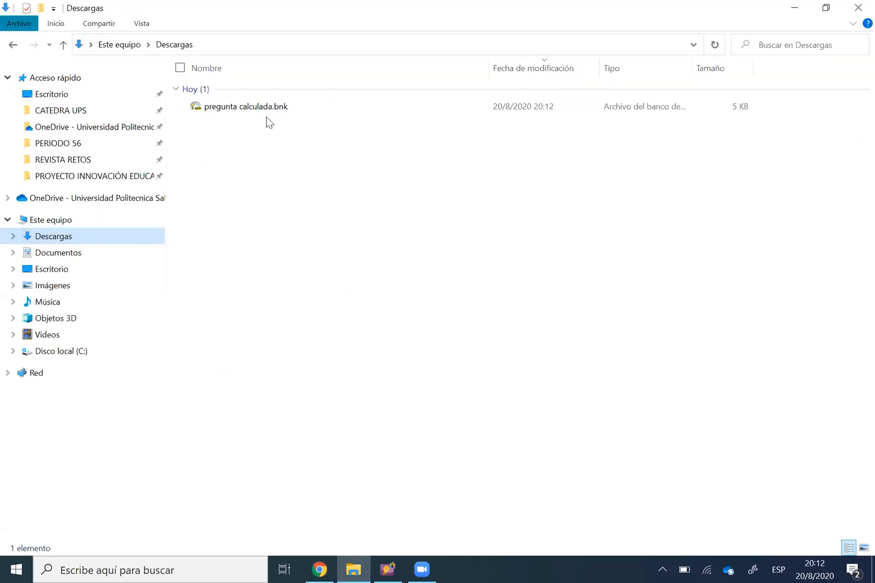
{"action": "left_click", "coordinate": [292, 106]}
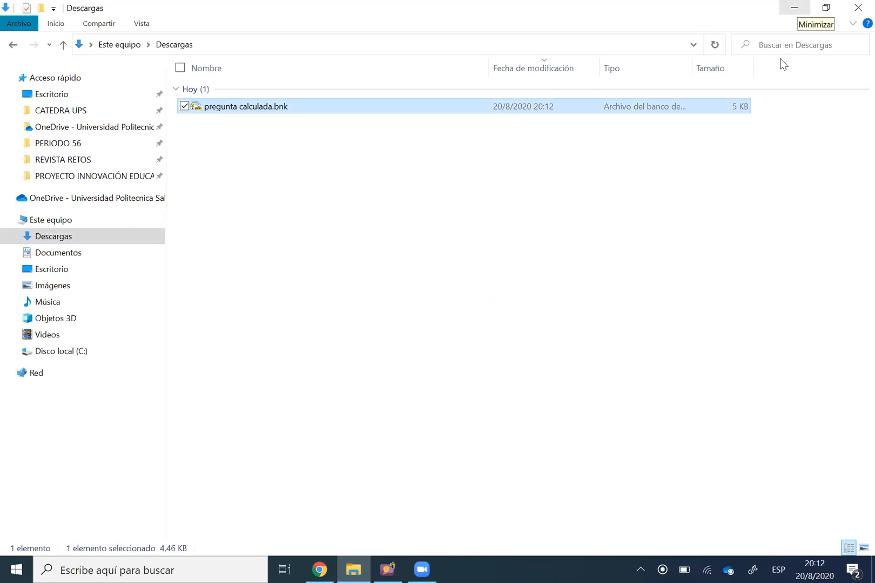
{"action": "left_click", "coordinate": [797, 10]}
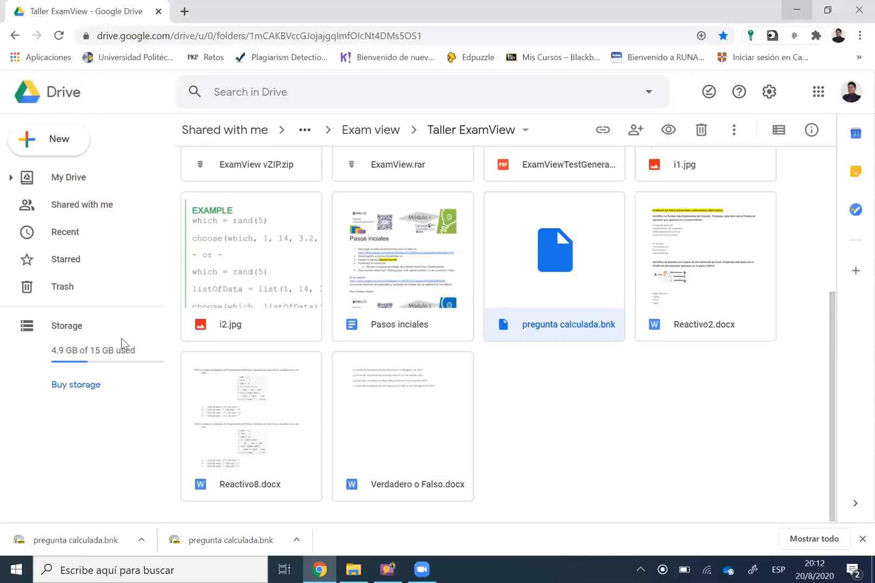
Open the pregunta calculada.bnk question bank from the desktop in ExamView Question Bank Editor
{"action": "key", "text": "super+d"}
{"action": "left_click", "coordinate": [241, 333]}
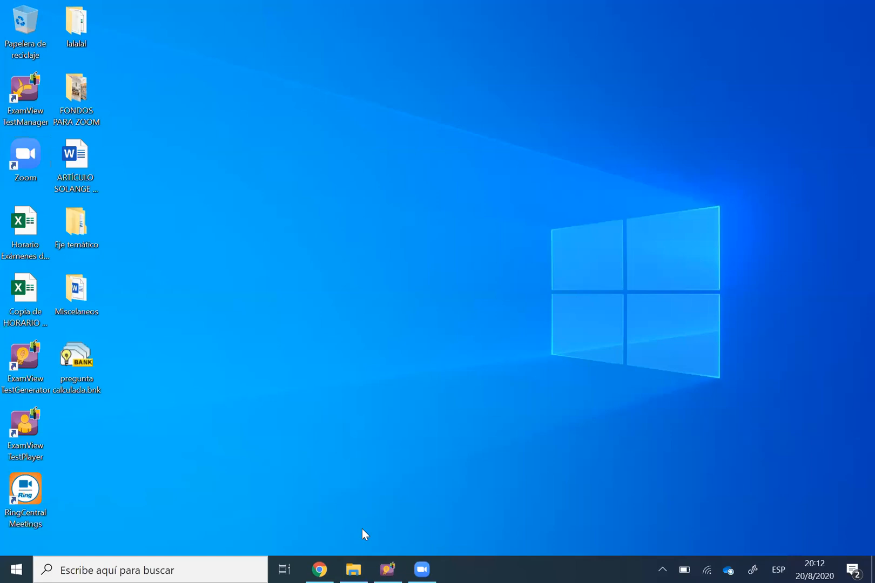
{"action": "left_click", "coordinate": [388, 569]}
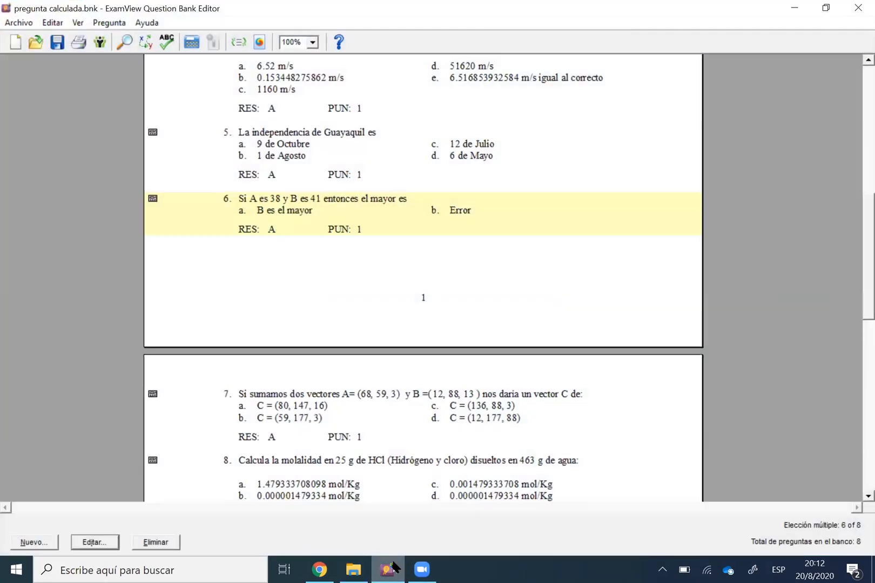
{"action": "left_click", "coordinate": [393, 566]}
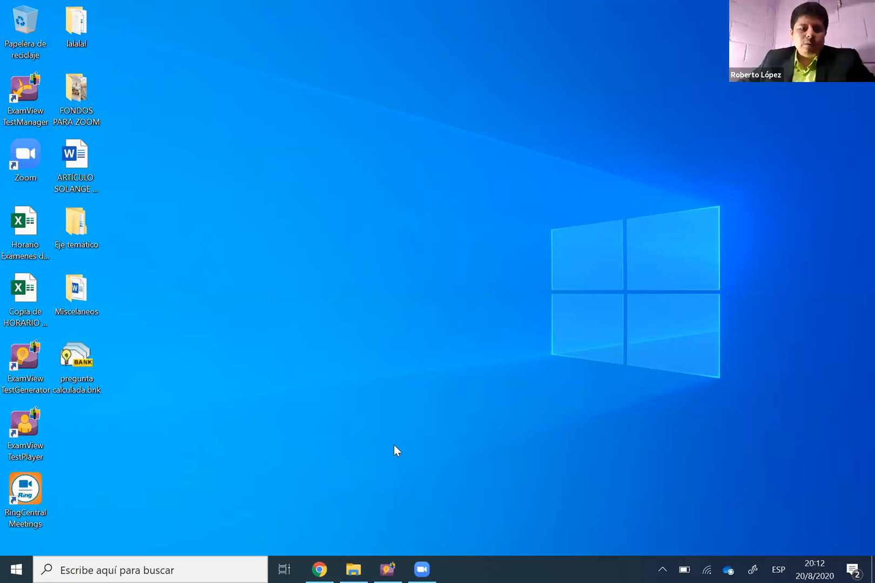
{"action": "left_click", "coordinate": [86, 370]}
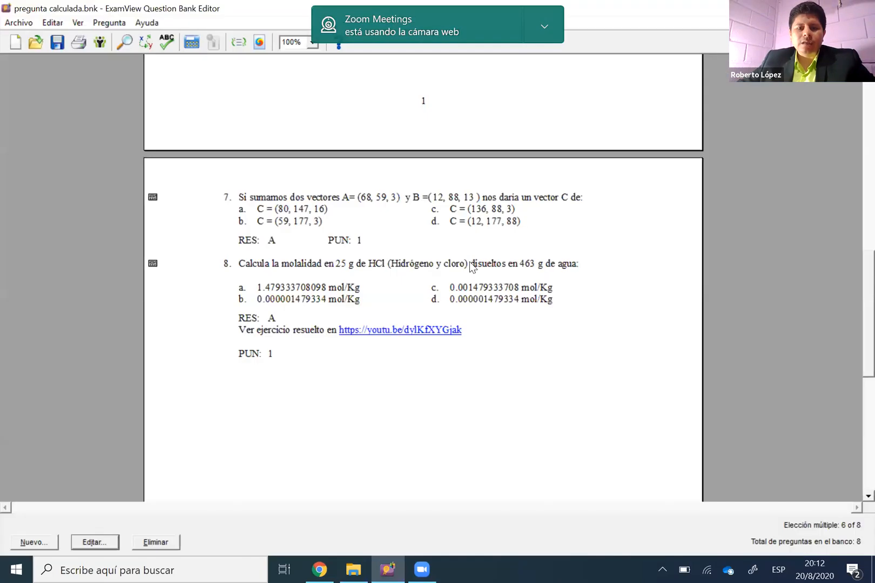
Review the multiple-choice questions in the bank and their answer options, from the last question back to the first
{"action": "scroll", "coordinate": [475, 271], "scroll_direction": "up", "scroll_amount": 3}
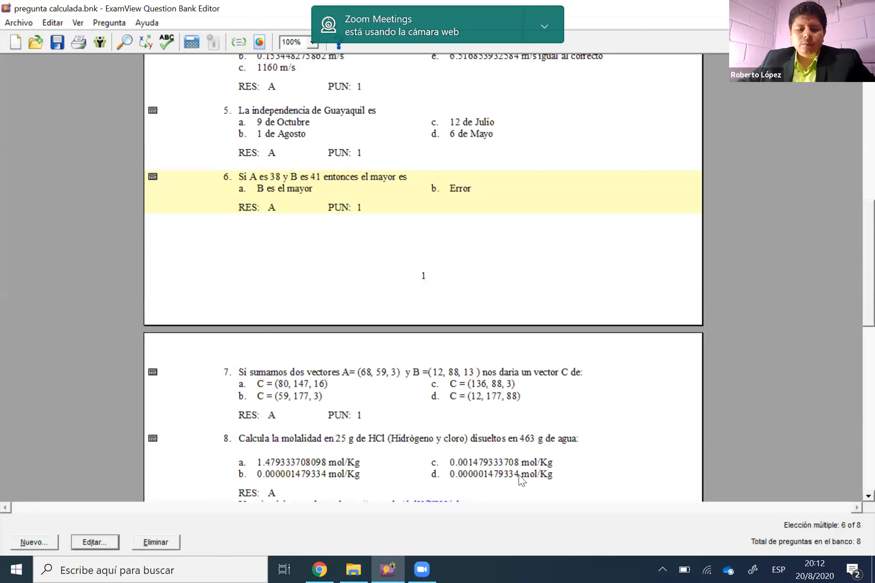
{"action": "scroll", "coordinate": [518, 475], "scroll_direction": "up", "scroll_amount": 5}
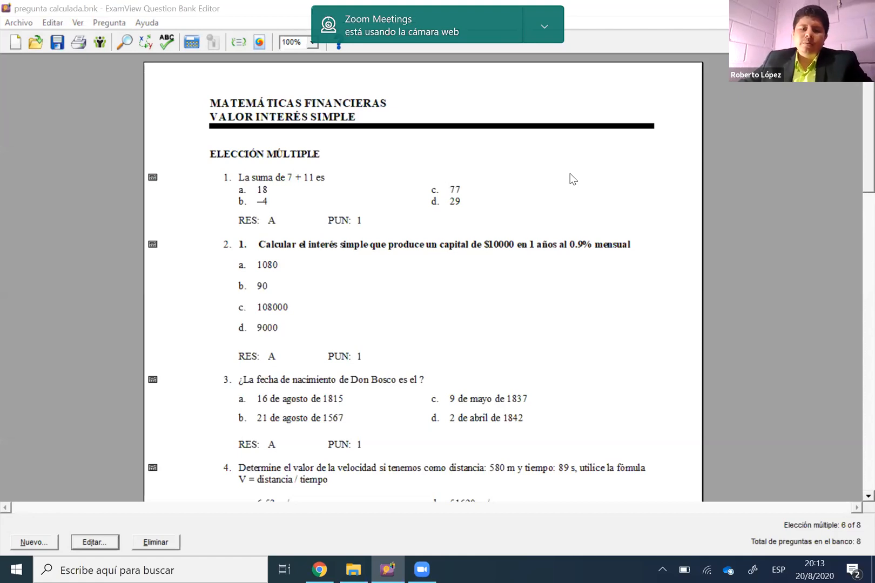
{"action": "scroll", "coordinate": [527, 242], "scroll_direction": "down", "scroll_amount": 7}
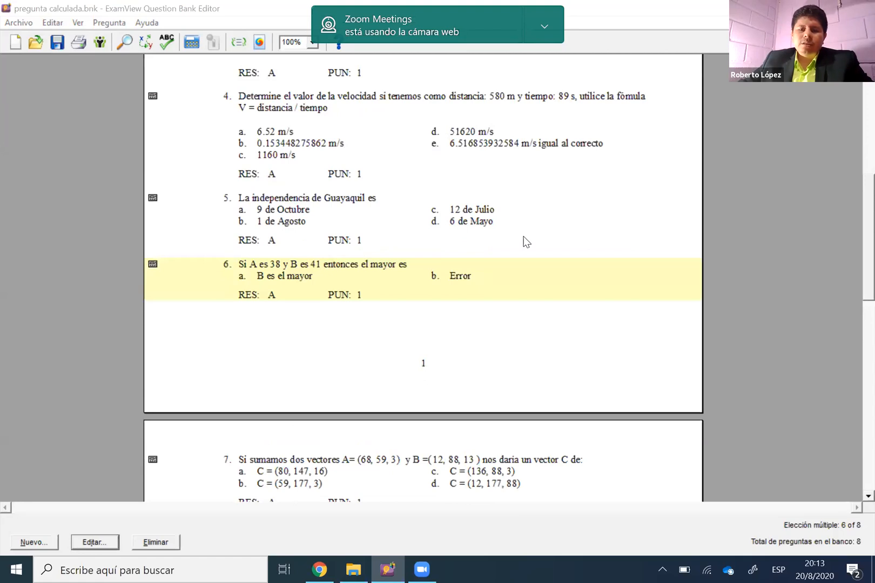
{"action": "scroll", "coordinate": [528, 243], "scroll_direction": "down", "scroll_amount": 5}
{"action": "scroll", "coordinate": [530, 246], "scroll_direction": "up", "scroll_amount": 4}
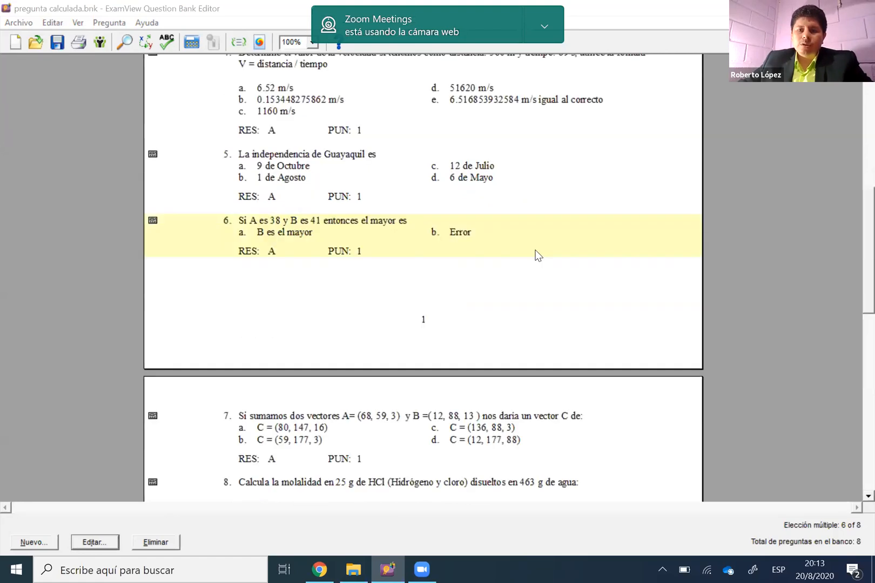
{"action": "scroll", "coordinate": [538, 255], "scroll_direction": "up", "scroll_amount": 8}
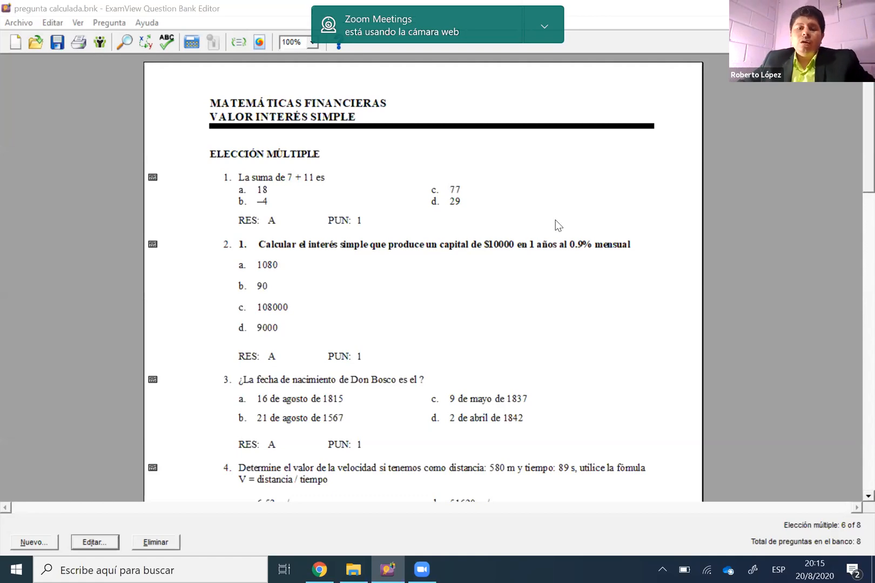
Recalculate the random values of question 1, the sum question, several times
{"action": "left_click", "coordinate": [398, 206]}
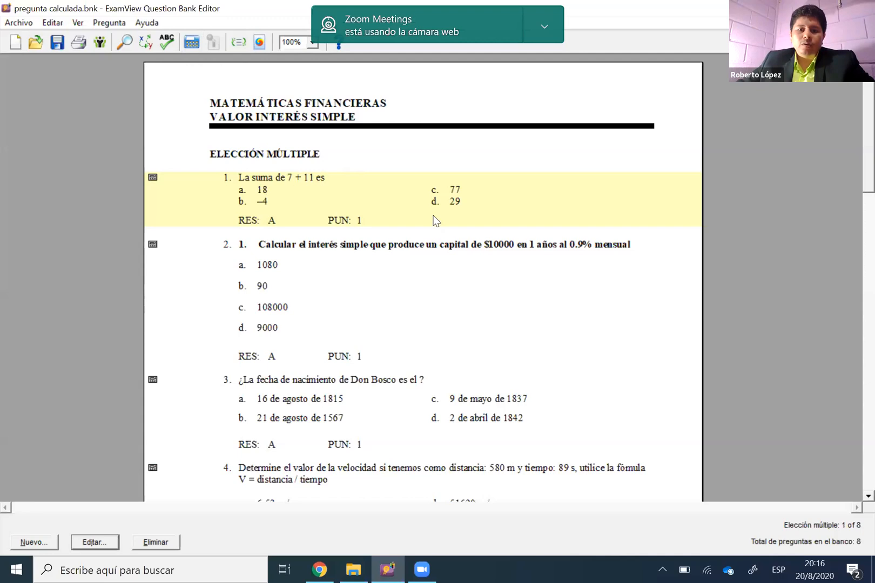
{"action": "left_click", "coordinate": [189, 46]}
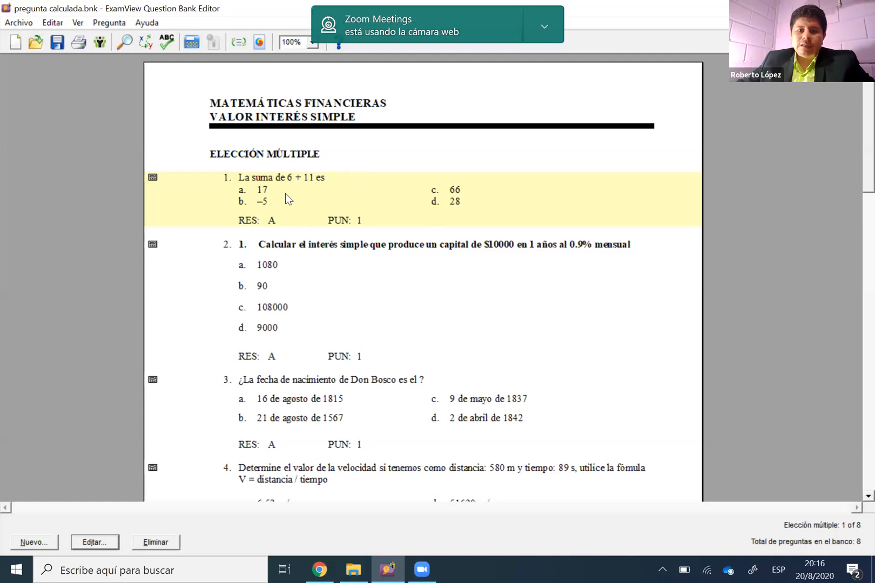
{"action": "left_click", "coordinate": [191, 44]}
{"action": "left_click", "coordinate": [191, 43]}
{"action": "left_click", "coordinate": [191, 43]}
{"action": "left_click", "coordinate": [191, 44]}
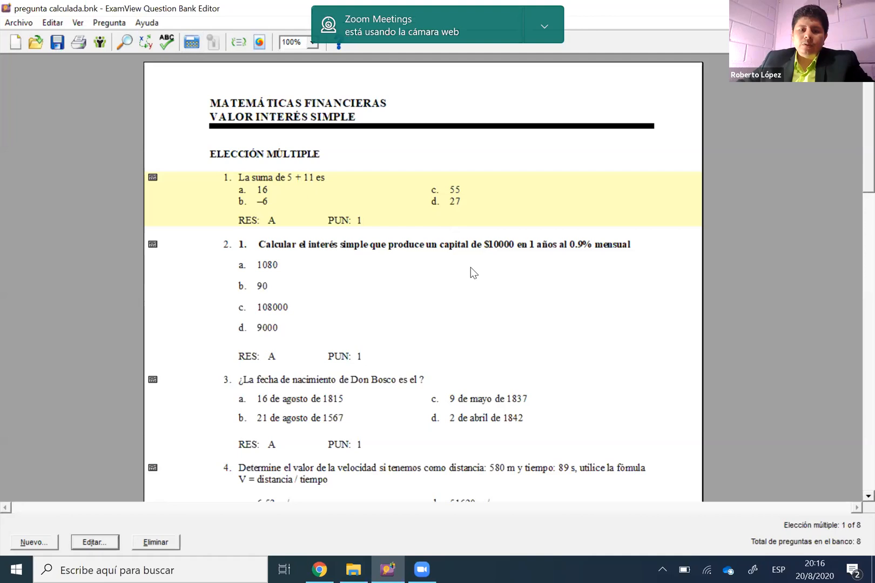
Duplicate question 1 to generate a second variant of the sum question
{"action": "right_click", "coordinate": [415, 195]}
{"action": "left_click", "coordinate": [432, 269]}
{"action": "key", "text": "Up"}
{"action": "left_click", "coordinate": [437, 242]}
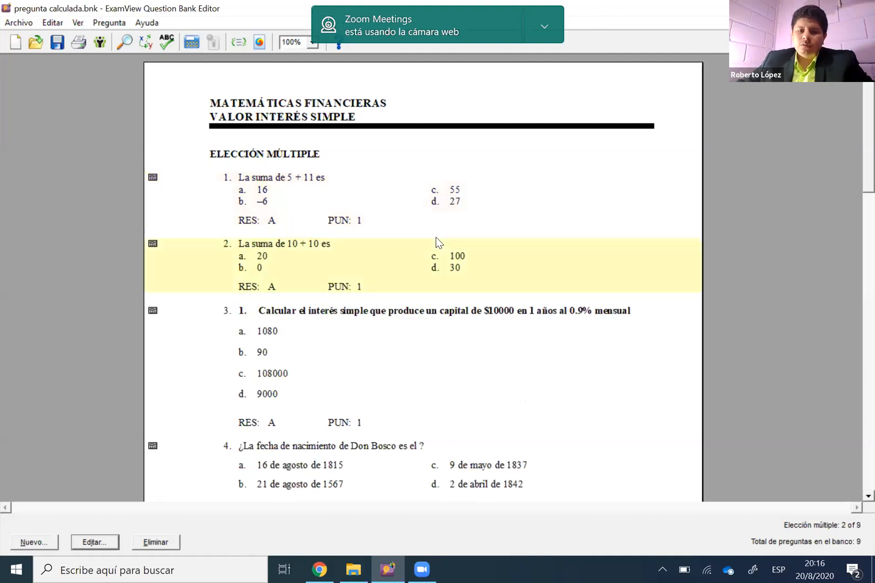
{"action": "key", "text": "Up"}
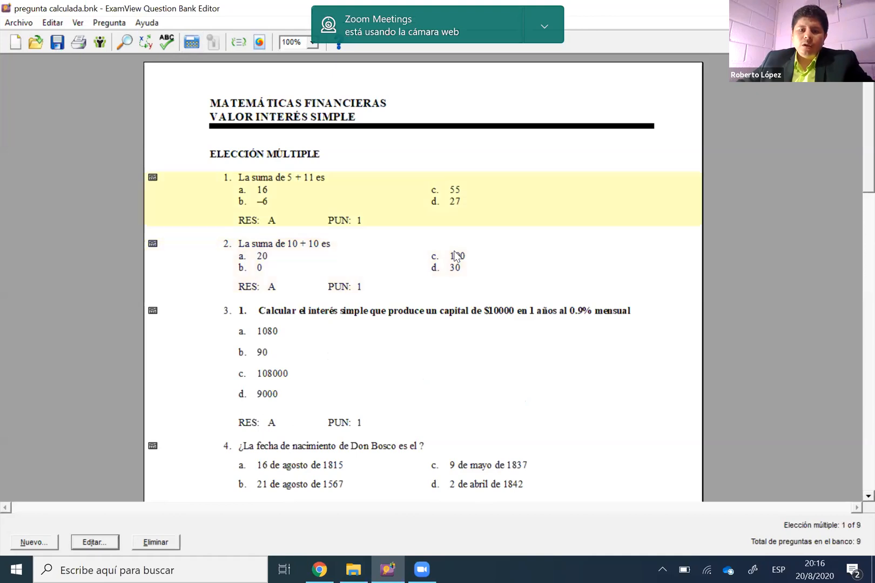
Duplicate the second sum question and its copy to add two more variants as questions 3 and 4
{"action": "right_click", "coordinate": [454, 250]}
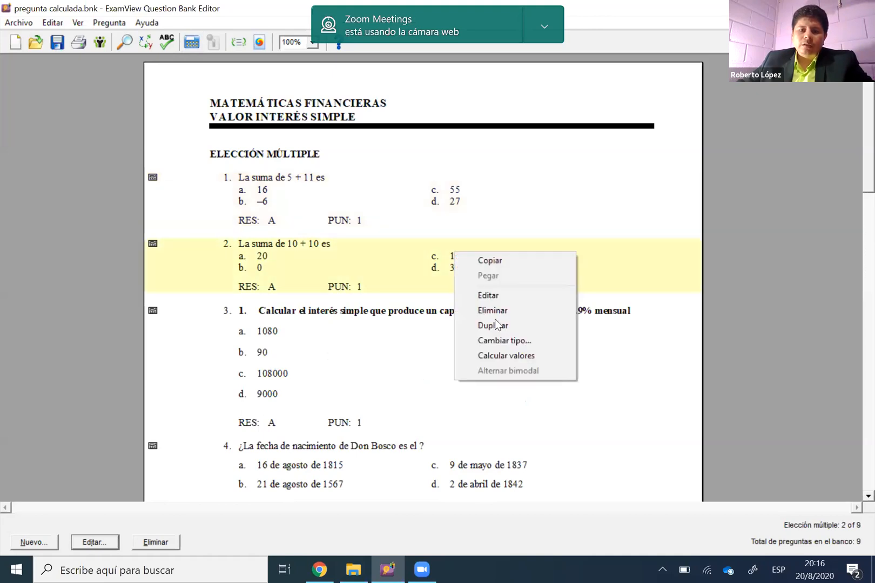
{"action": "left_click", "coordinate": [491, 324]}
{"action": "right_click", "coordinate": [489, 323]}
{"action": "left_click", "coordinate": [537, 399]}
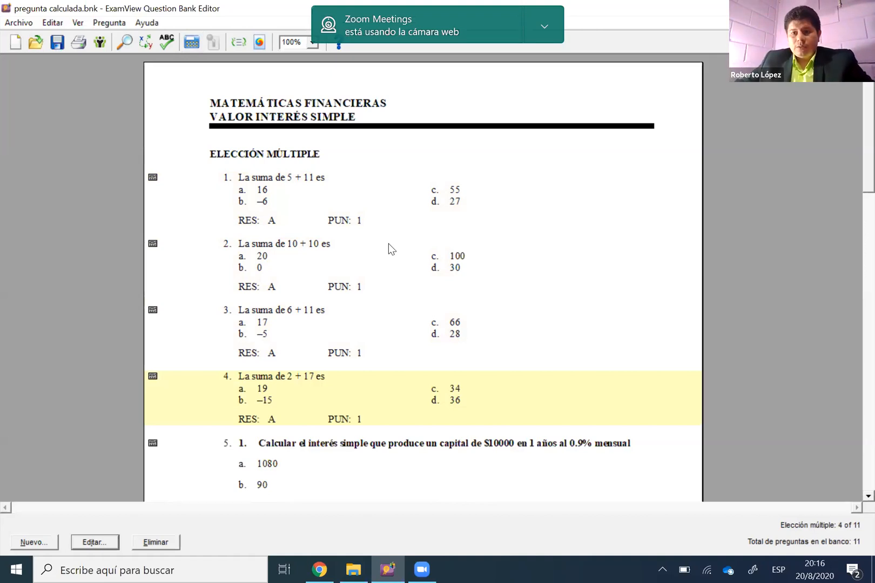
Compare the operands and answer options of the sum variants in questions 1 to 4
{"action": "left_click", "coordinate": [386, 185]}
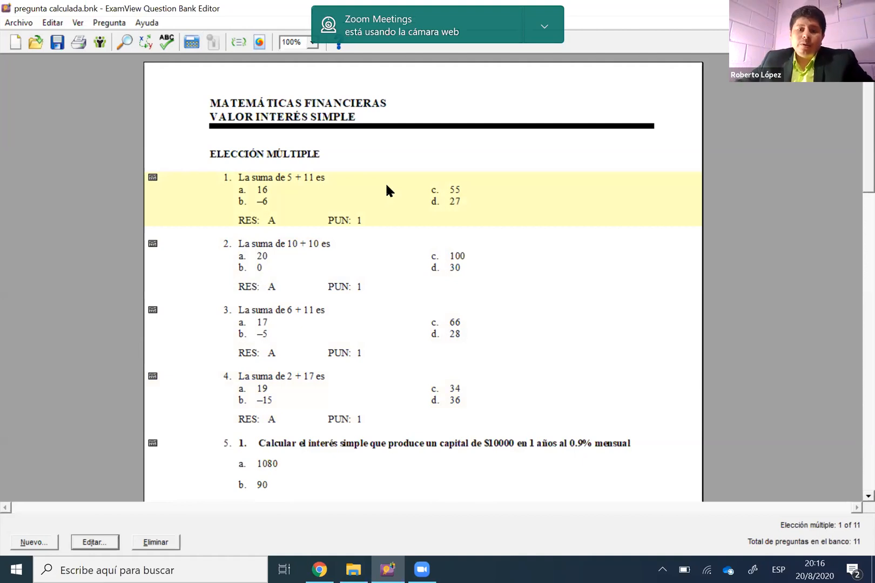
{"action": "left_click", "coordinate": [410, 252]}
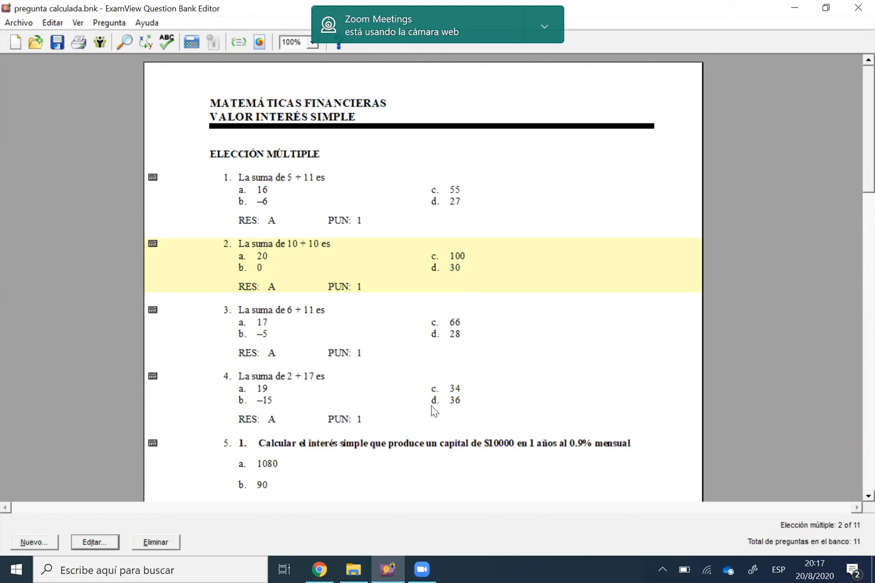
{"action": "left_click", "coordinate": [475, 216]}
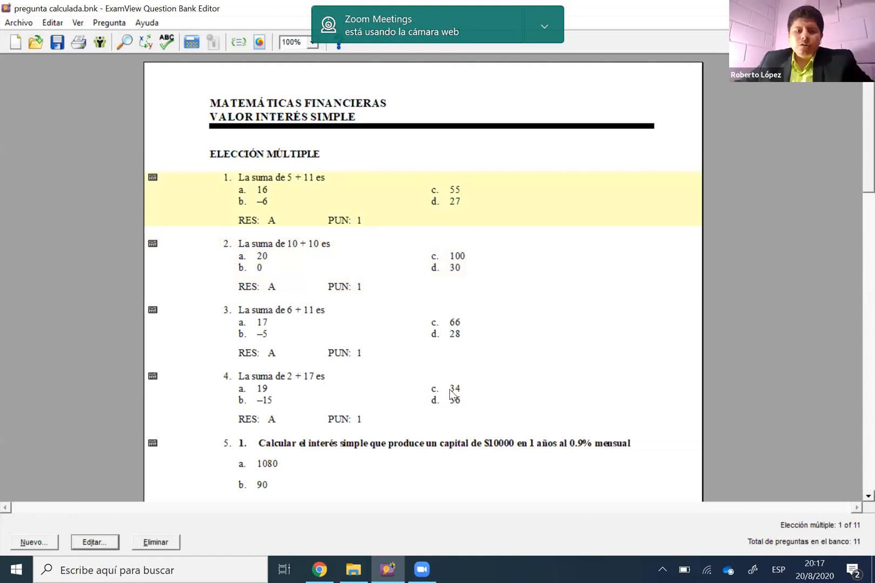
{"action": "key", "text": "Down"}
{"action": "key", "text": "Down"}
{"action": "key", "text": "Down"}
{"action": "left_click", "coordinate": [391, 208]}
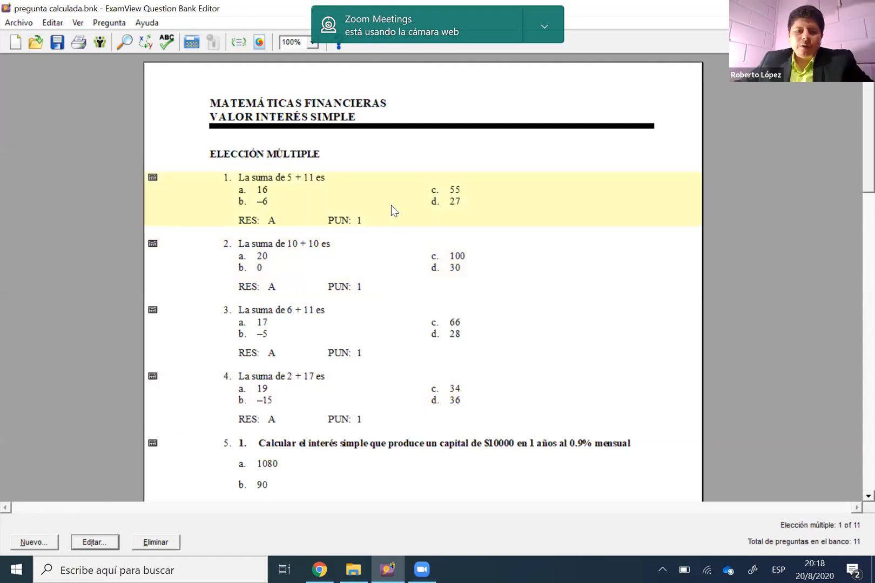
{"action": "left_click", "coordinate": [393, 311]}
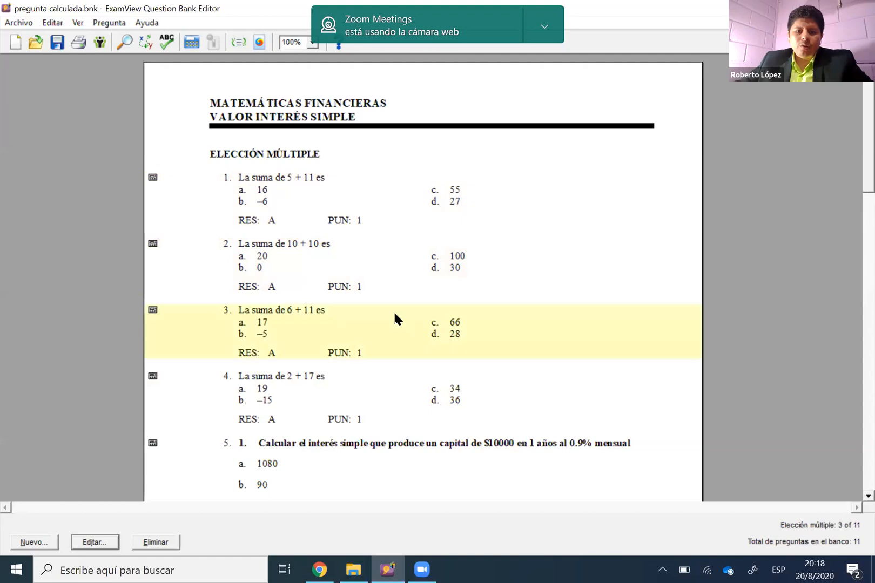
{"action": "left_click", "coordinate": [430, 387]}
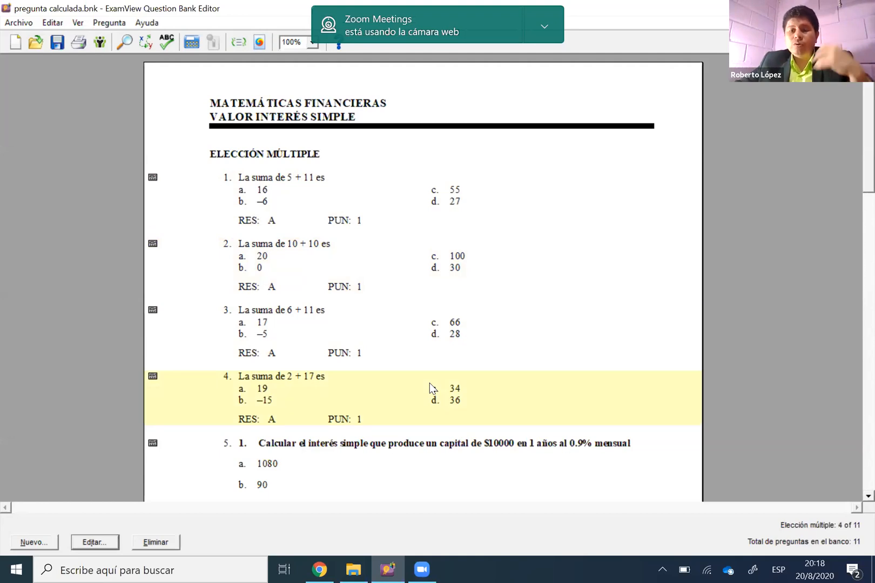
Duplicate question 4 to add another variant of the sum question as question 5
{"action": "right_click", "coordinate": [393, 393]}
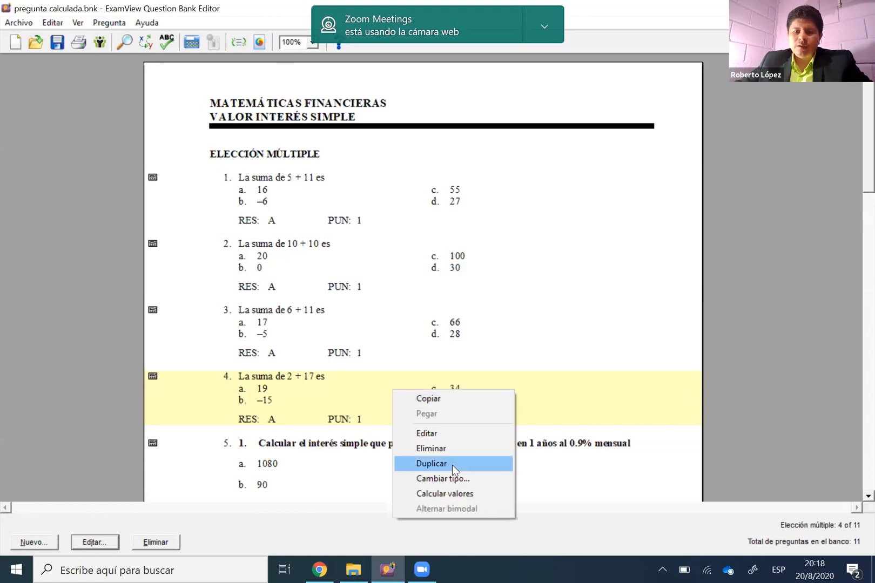
{"action": "left_click", "coordinate": [300, 375]}
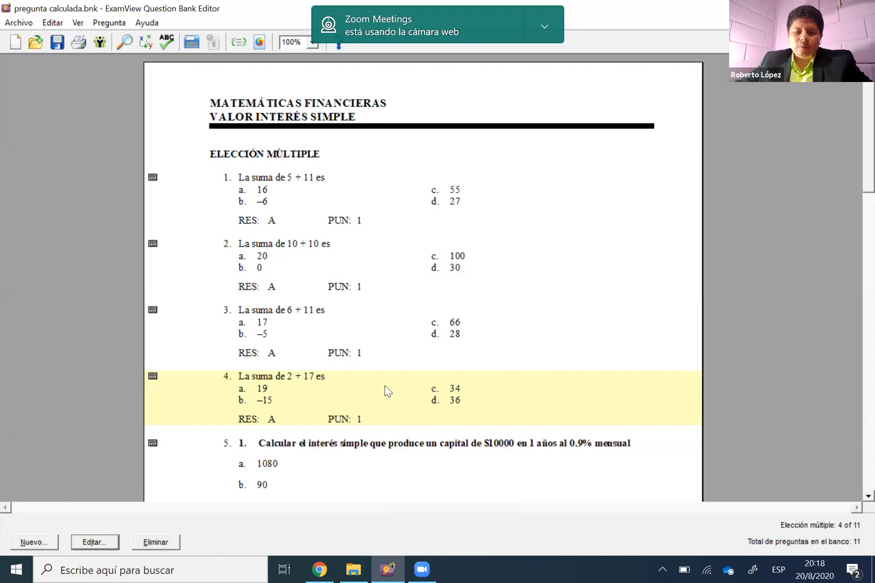
{"action": "right_click", "coordinate": [444, 455]}
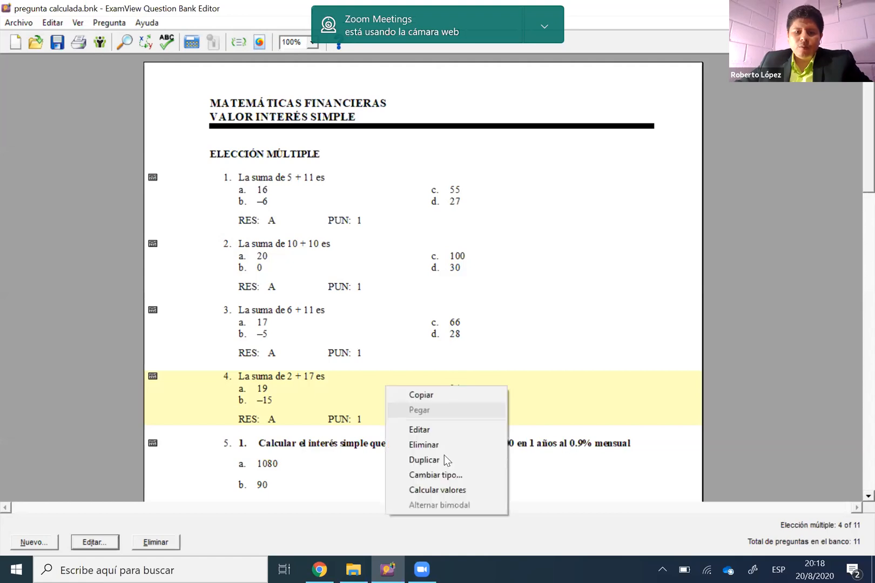
{"action": "left_click", "coordinate": [443, 455]}
{"action": "scroll", "coordinate": [377, 402], "scroll_direction": "down", "scroll_amount": 1}
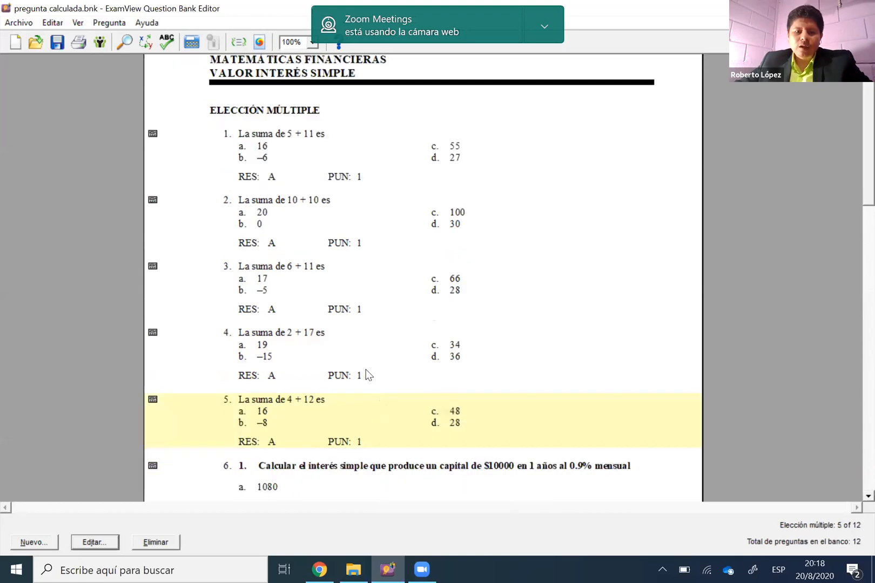
{"action": "scroll", "coordinate": [378, 378], "scroll_direction": "down", "scroll_amount": 1}
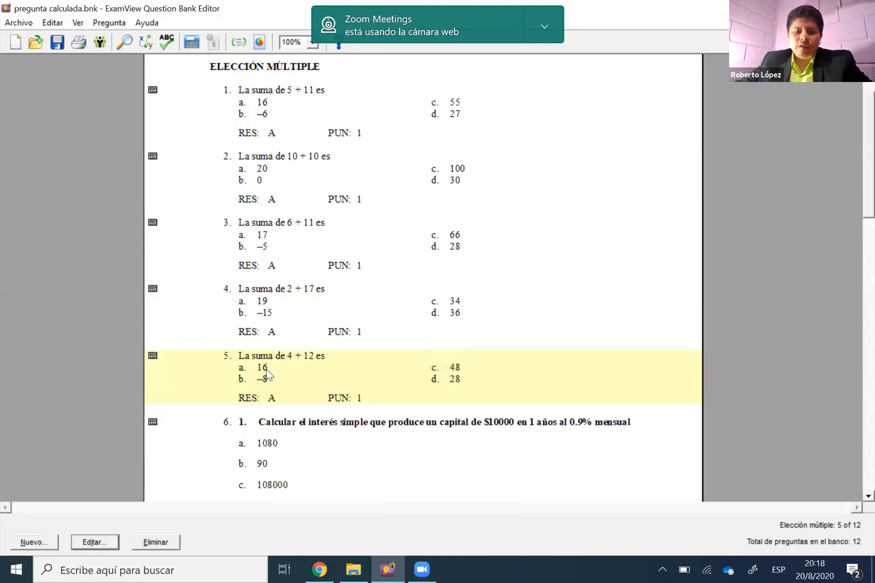
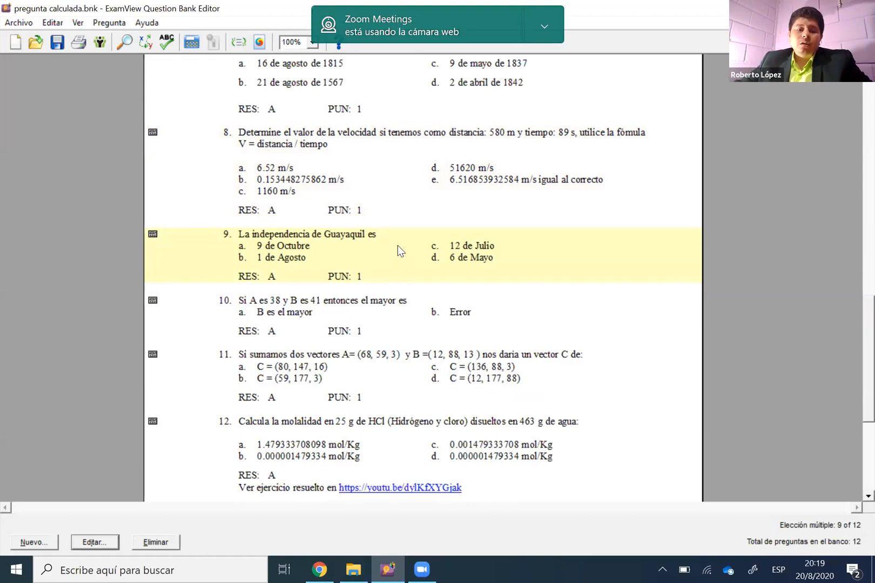
Examine the values and answer options of calculated questions 9 to 12, from Guayaquil's independence to molality, and return to the sum variants
{"action": "scroll", "coordinate": [414, 234], "scroll_direction": "down", "scroll_amount": 3}
{"action": "left_click", "coordinate": [414, 235]}
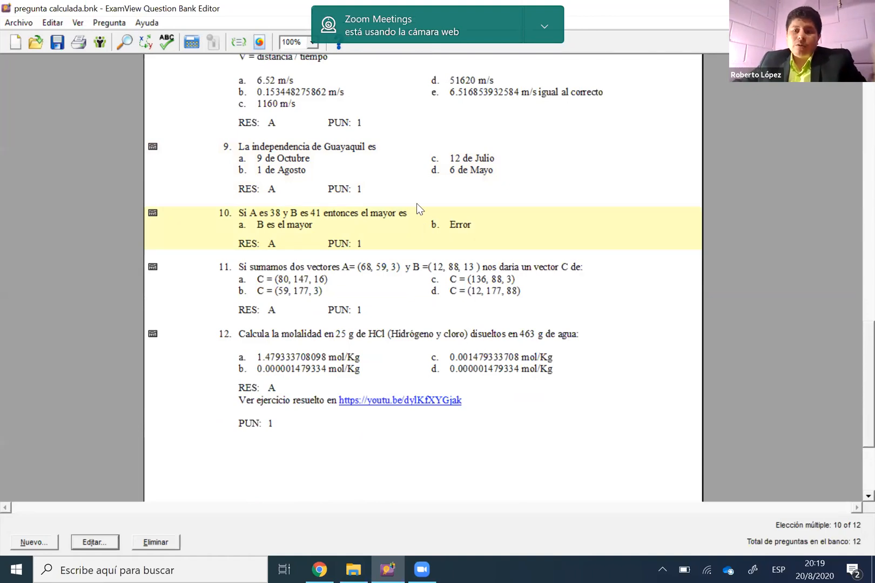
{"action": "left_click", "coordinate": [420, 278]}
{"action": "scroll", "coordinate": [420, 273], "scroll_direction": "down", "scroll_amount": 1}
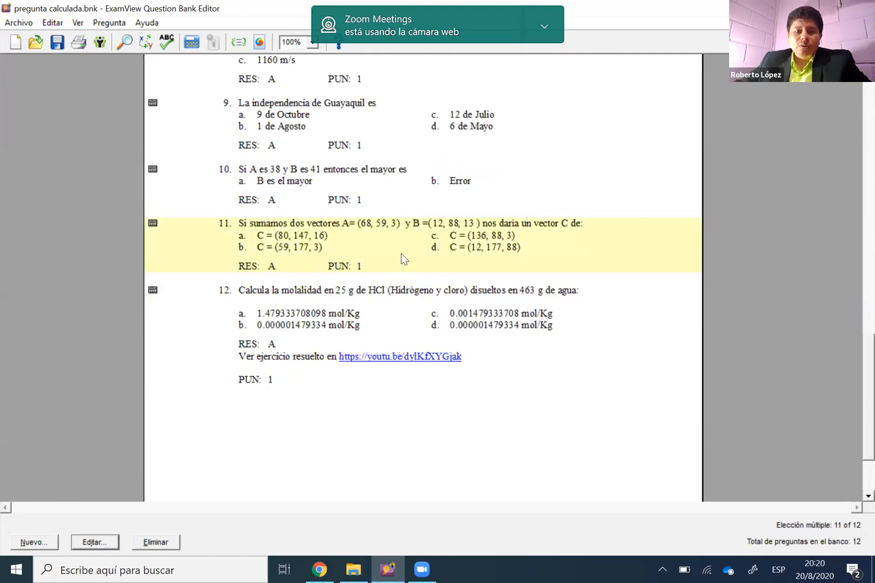
{"action": "scroll", "coordinate": [403, 257], "scroll_direction": "down", "scroll_amount": 1}
{"action": "scroll", "coordinate": [434, 285], "scroll_direction": "down", "scroll_amount": 1}
{"action": "left_click", "coordinate": [435, 281]}
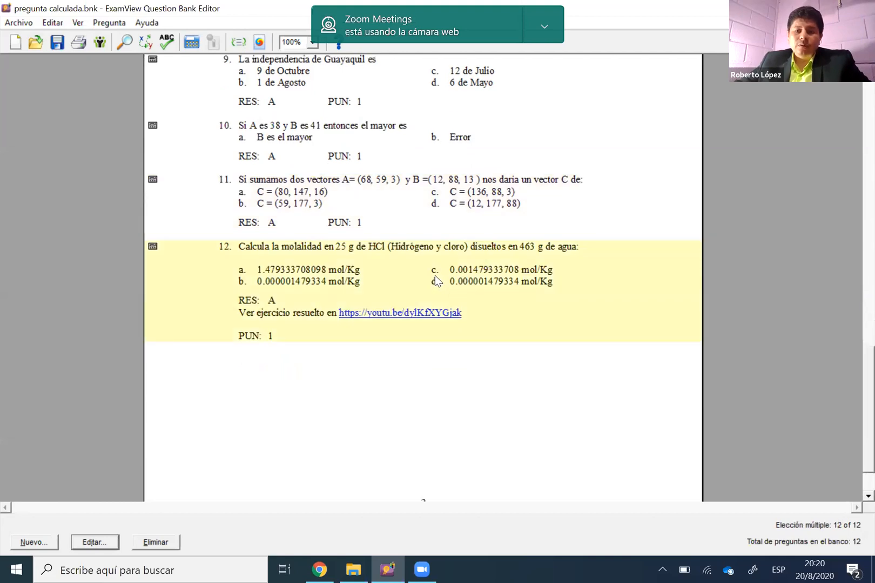
{"action": "scroll", "coordinate": [436, 280], "scroll_direction": "down", "scroll_amount": 1}
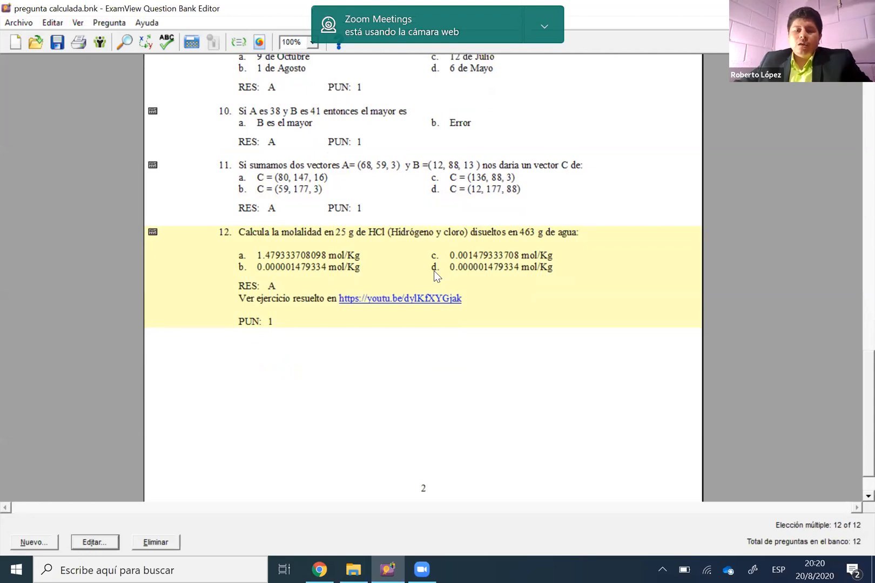
{"action": "scroll", "coordinate": [434, 271], "scroll_direction": "up", "scroll_amount": 2}
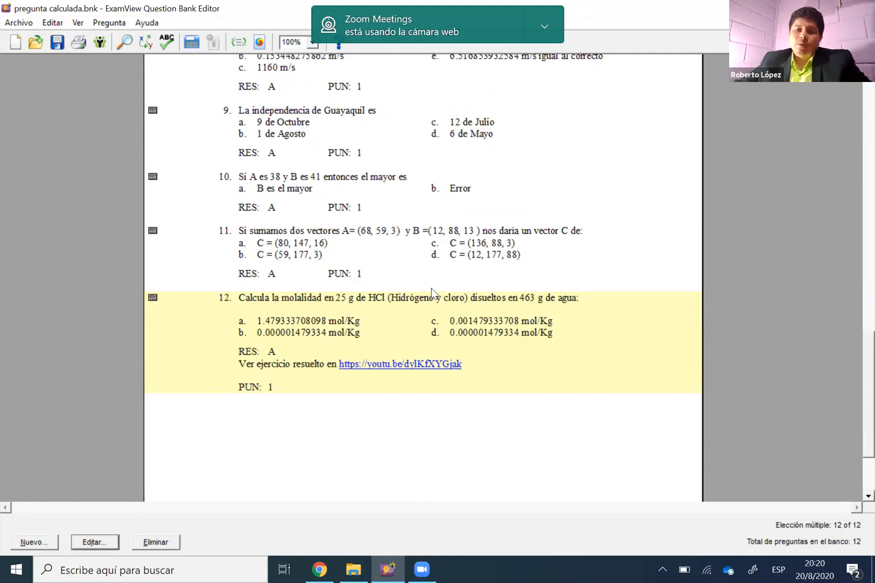
{"action": "scroll", "coordinate": [432, 288], "scroll_direction": "up", "scroll_amount": 10}
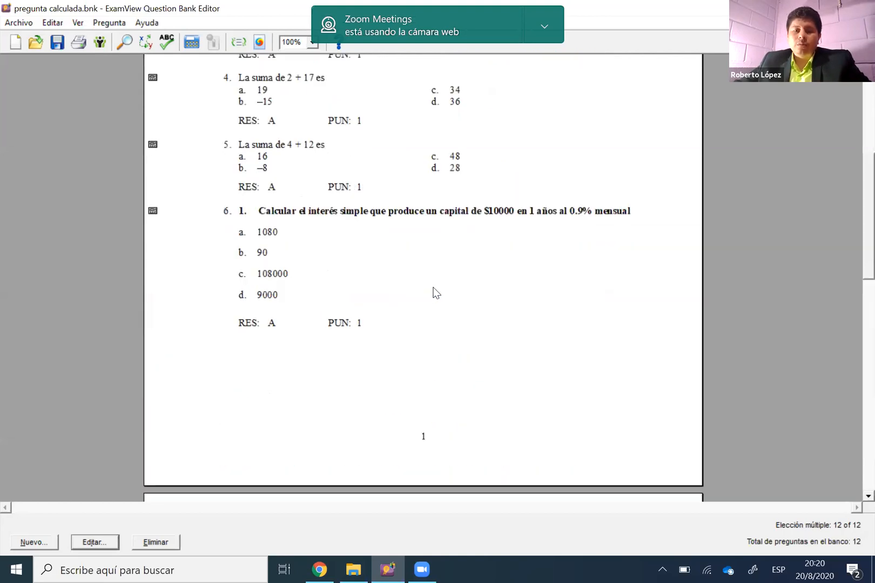
{"action": "scroll", "coordinate": [443, 282], "scroll_direction": "up", "scroll_amount": 9}
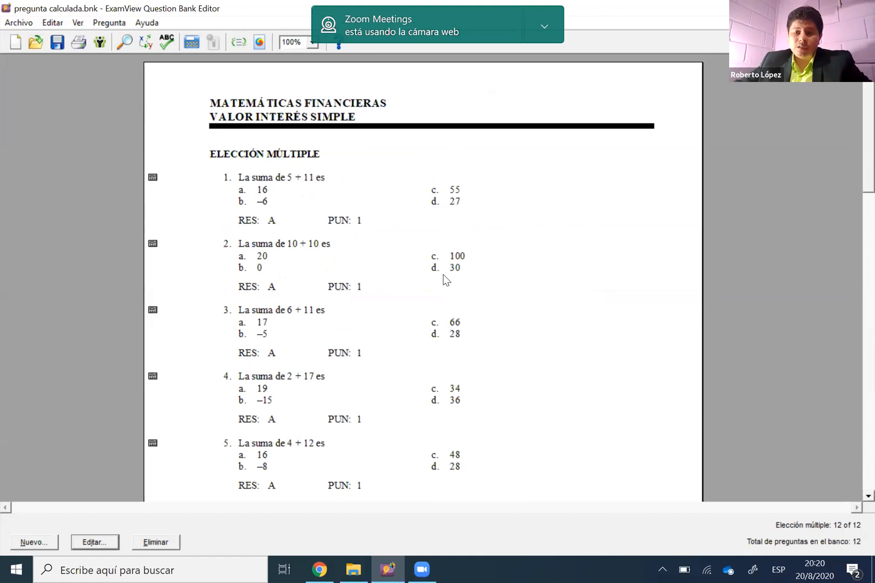
Delete the sum variants in questions 5 and 4 permanently from the question bank
{"action": "scroll", "coordinate": [443, 274], "scroll_direction": "down", "scroll_amount": 1}
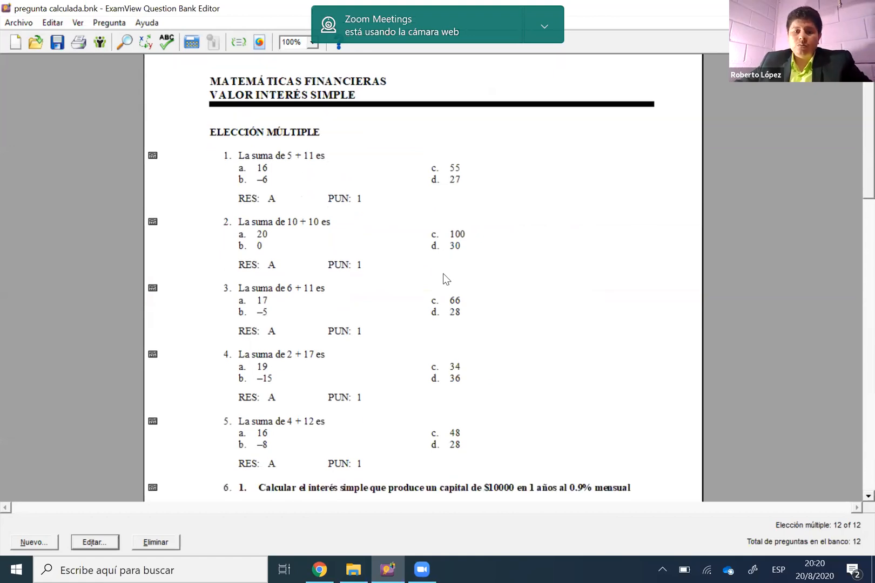
{"action": "scroll", "coordinate": [443, 274], "scroll_direction": "down", "scroll_amount": 1}
{"action": "scroll", "coordinate": [434, 311], "scroll_direction": "down", "scroll_amount": 5}
{"action": "left_click", "coordinate": [434, 308]}
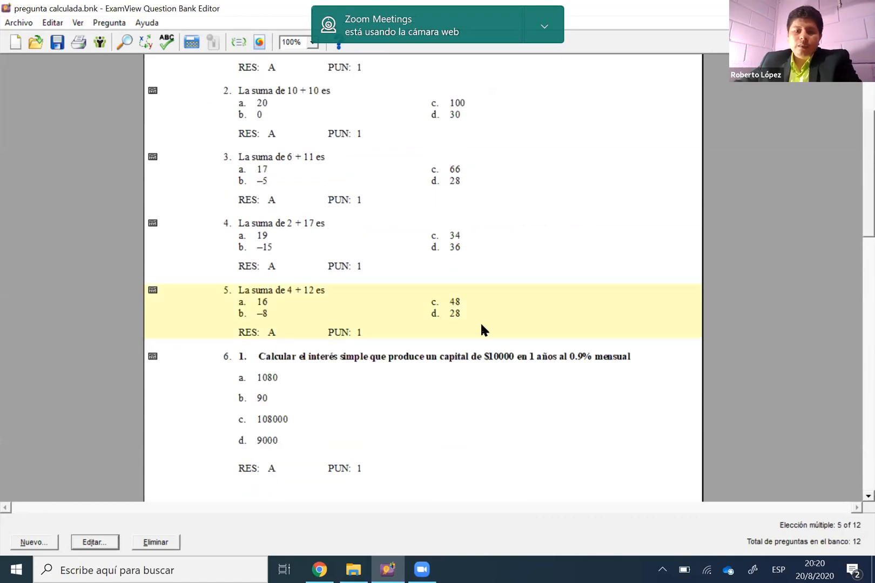
{"action": "key", "text": "Delete"}
{"action": "left_click", "coordinate": [493, 332]}
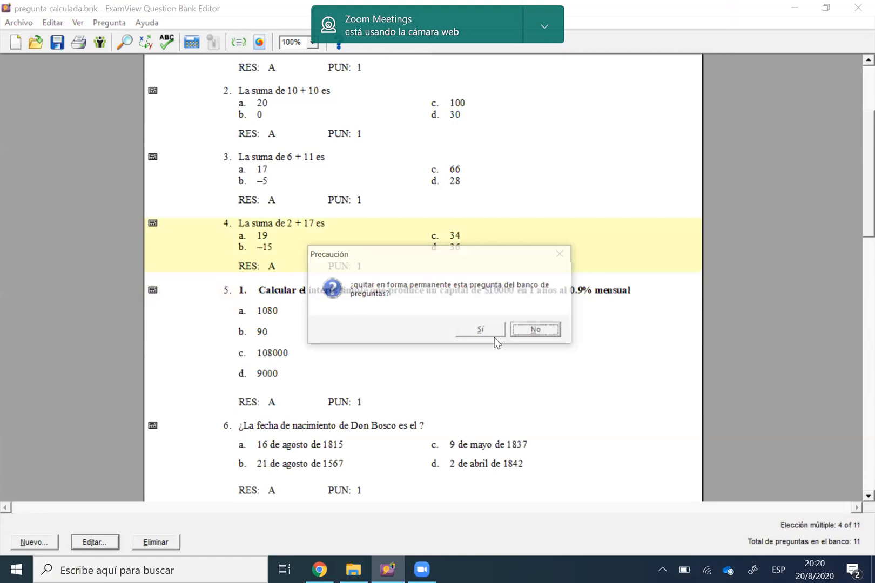
{"action": "left_click", "coordinate": [493, 332]}
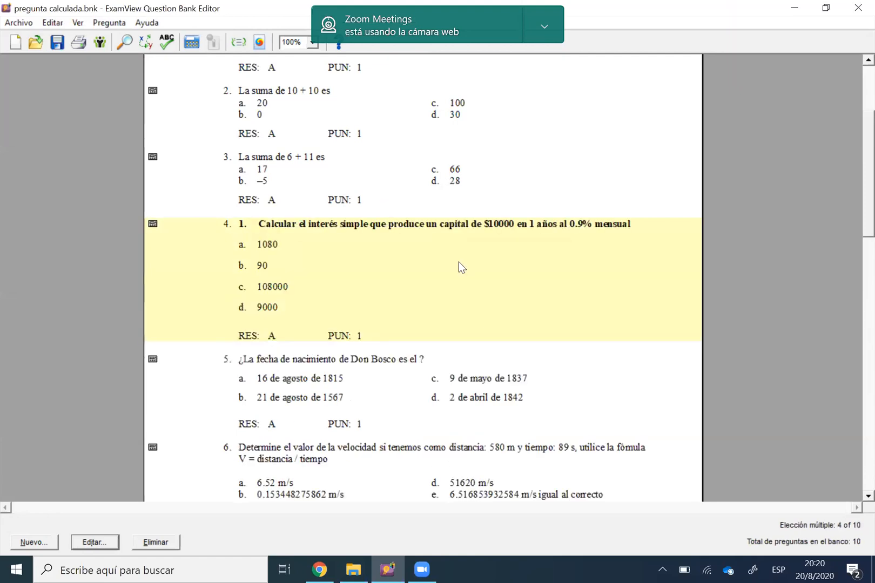
Delete the sum variants in questions 3 and 2, keeping only the sum in question 1
{"action": "left_click", "coordinate": [372, 178]}
{"action": "key", "text": "Delete"}
{"action": "key", "text": "s"}
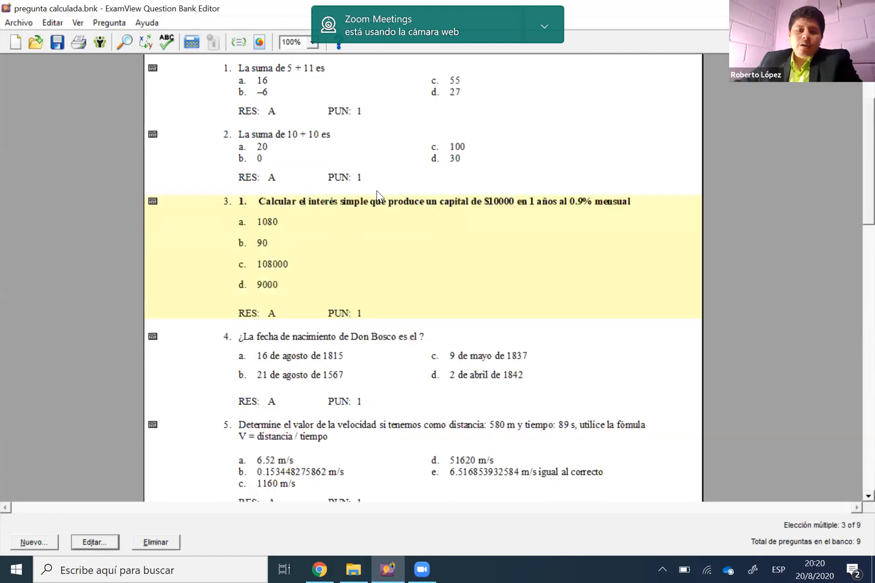
{"action": "key", "text": "Up"}
{"action": "key", "text": "Delete"}
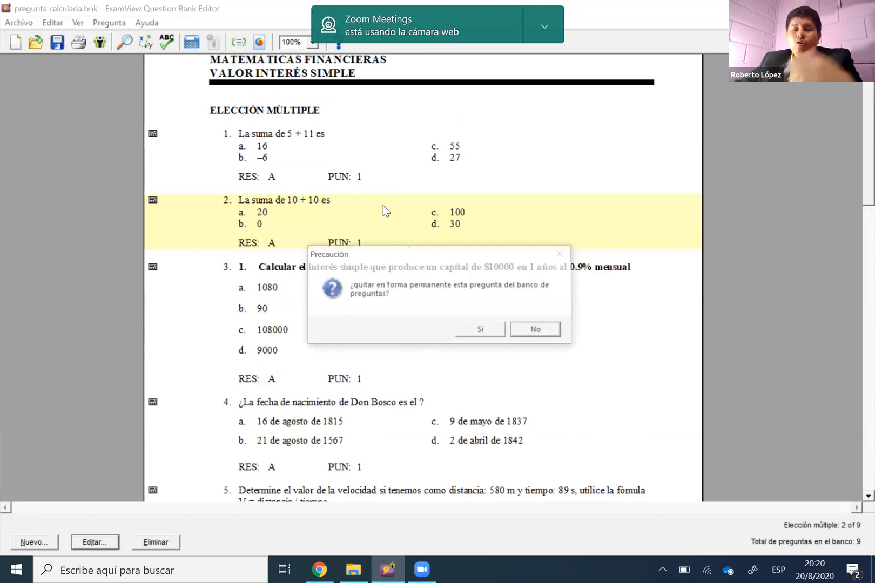
{"action": "key", "text": "s"}
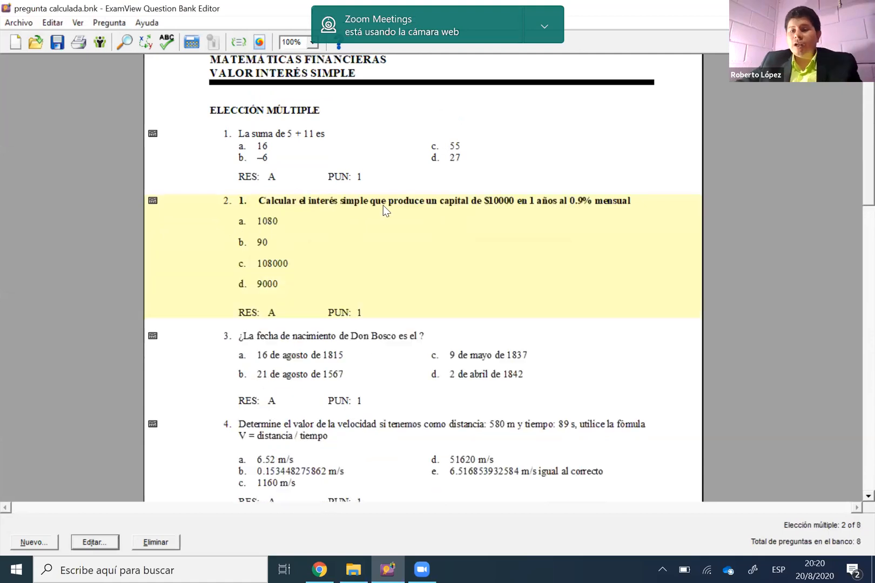
Duplicate the simple interest question 2 and undo the duplication
{"action": "right_click", "coordinate": [428, 249]}
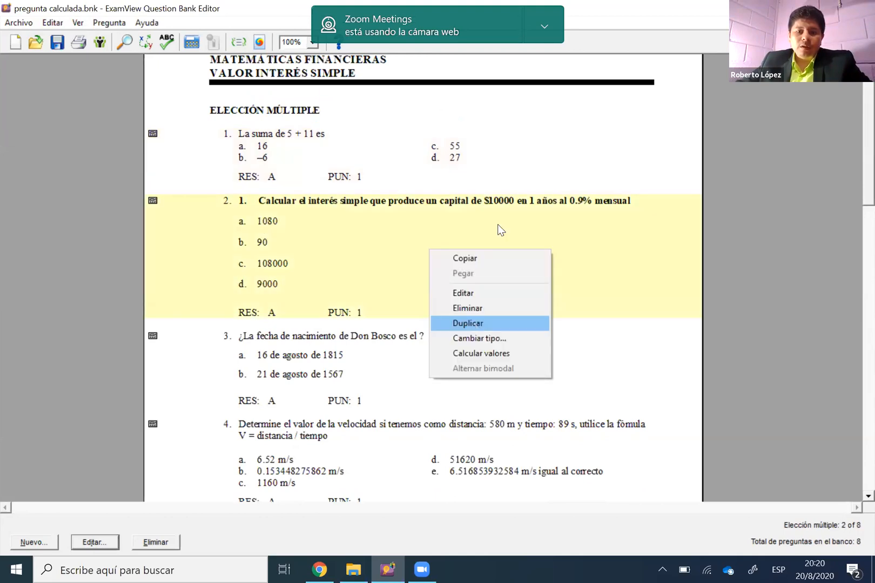
{"action": "left_click", "coordinate": [514, 322]}
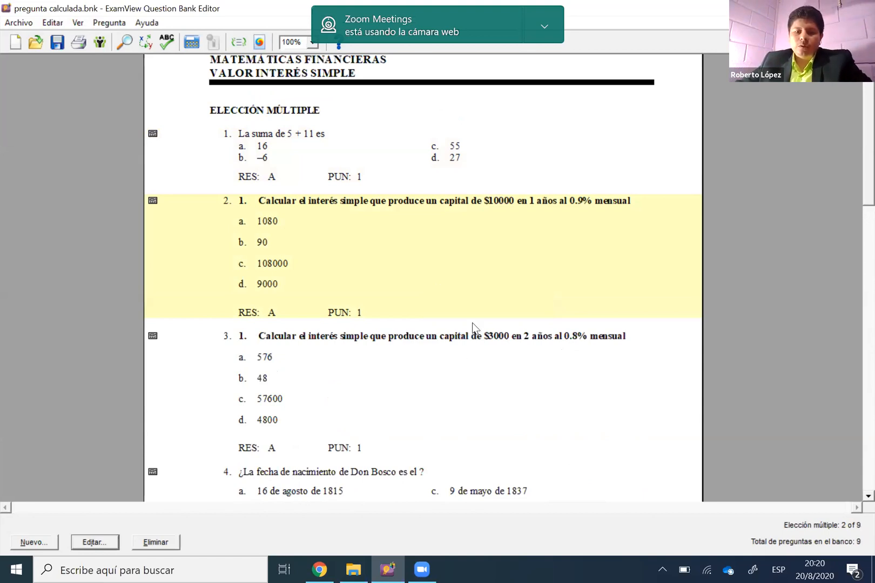
{"action": "key", "text": "ctrl+z"}
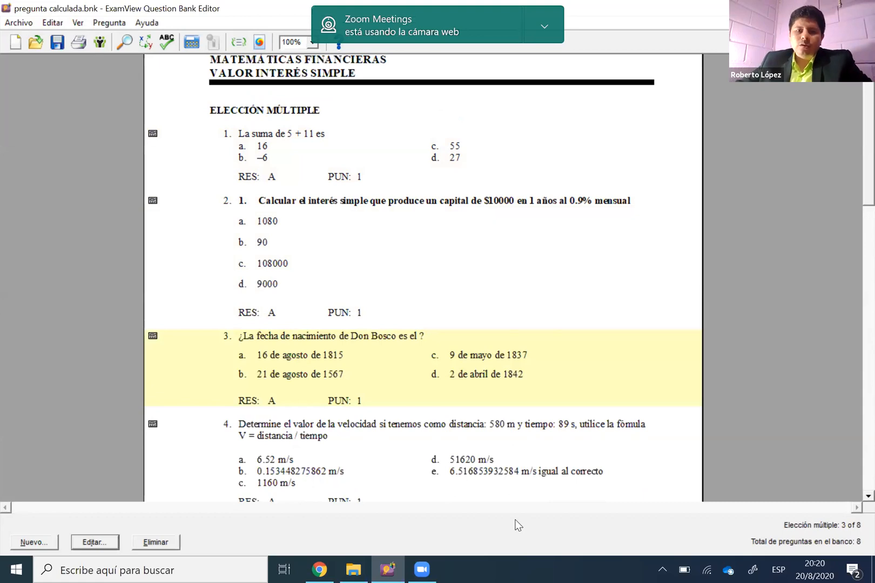
Open the sum question 1 for editing to view its variables, and close it without altering the text
{"action": "left_click", "coordinate": [436, 254]}
{"action": "left_click", "coordinate": [415, 168]}
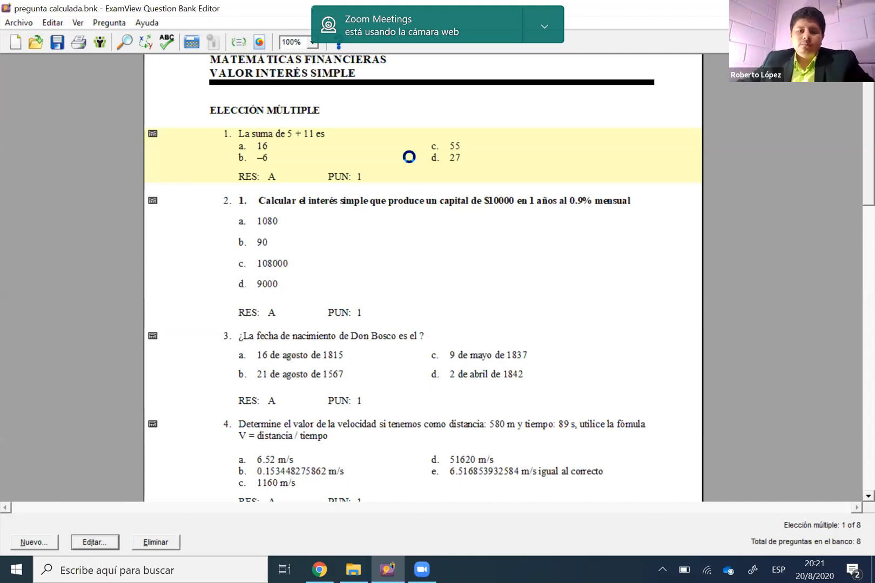
{"action": "double_click", "coordinate": [365, 135]}
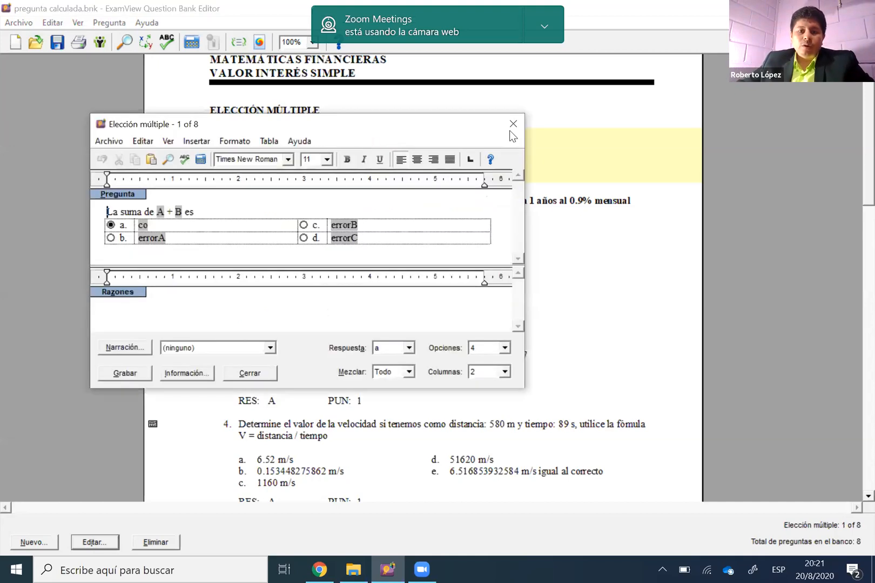
{"action": "left_click", "coordinate": [513, 124]}
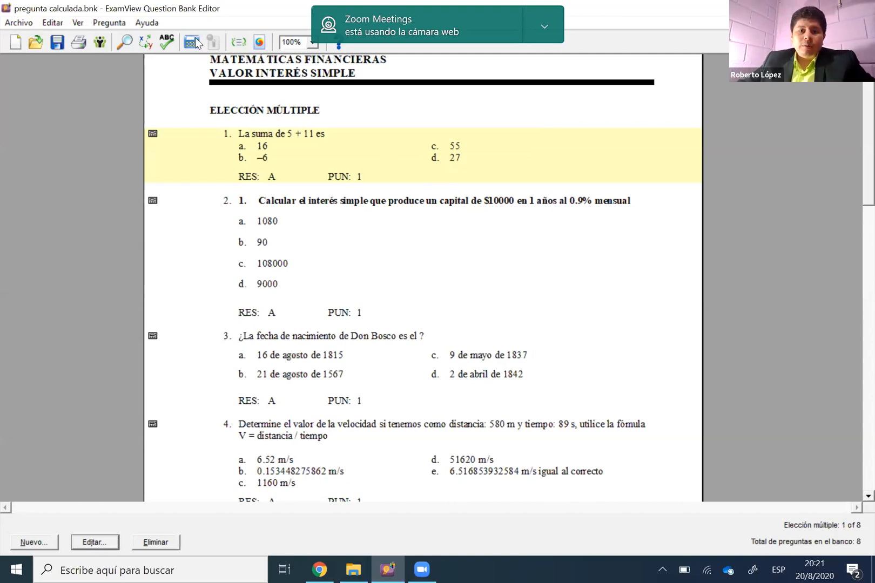
Calculate new random values for the selected sum question 1 only
{"action": "left_click", "coordinate": [112, 25]}
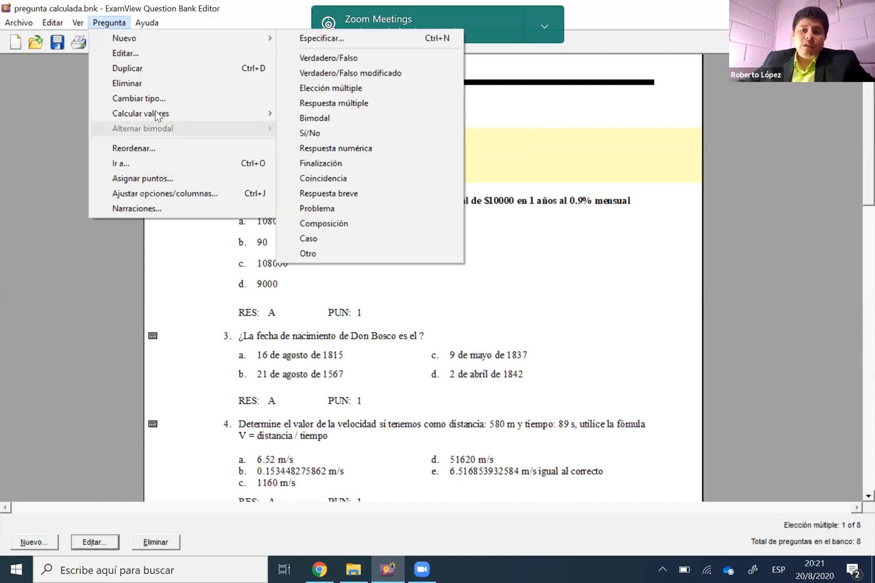
{"action": "mouse_move", "coordinate": [156, 115]}
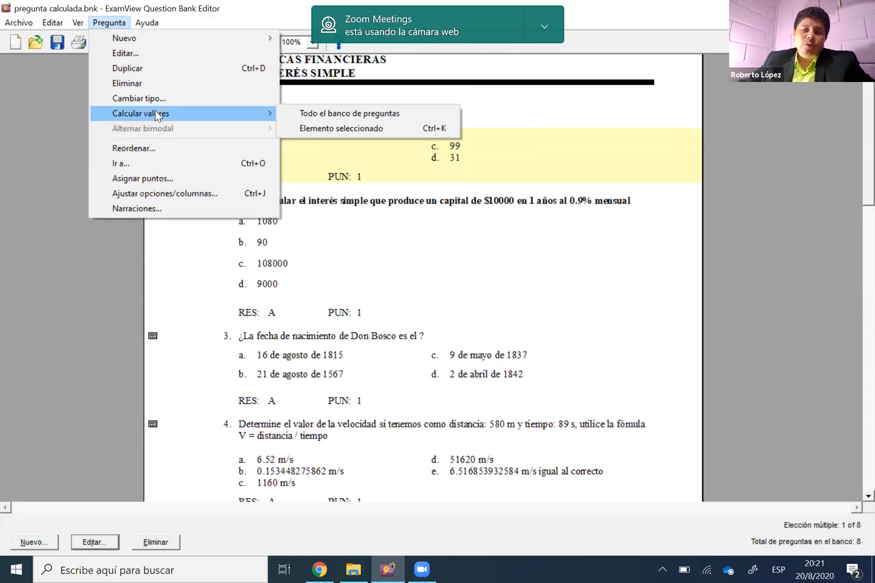
{"action": "left_click", "coordinate": [338, 127]}
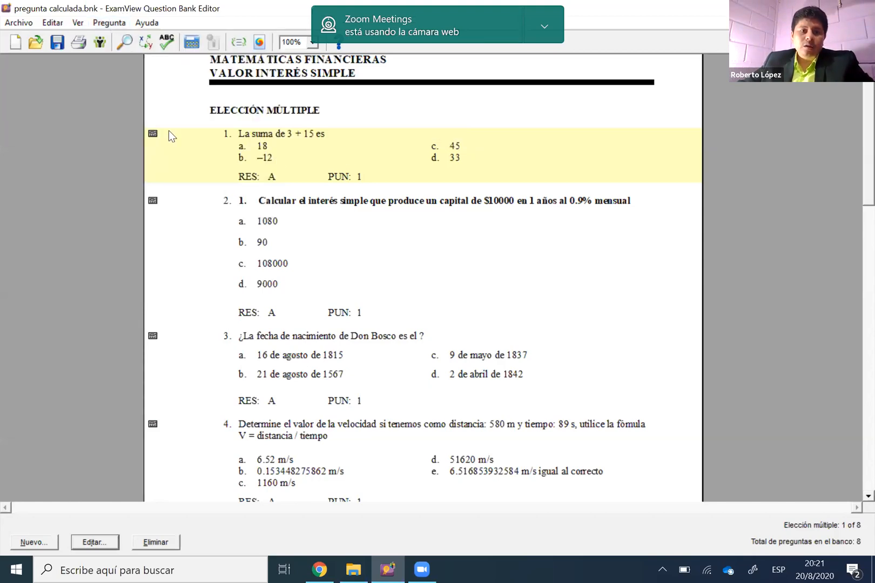
Calculate new random values for the entire question bank and review the regenerated questions through question 8
{"action": "left_click", "coordinate": [109, 23]}
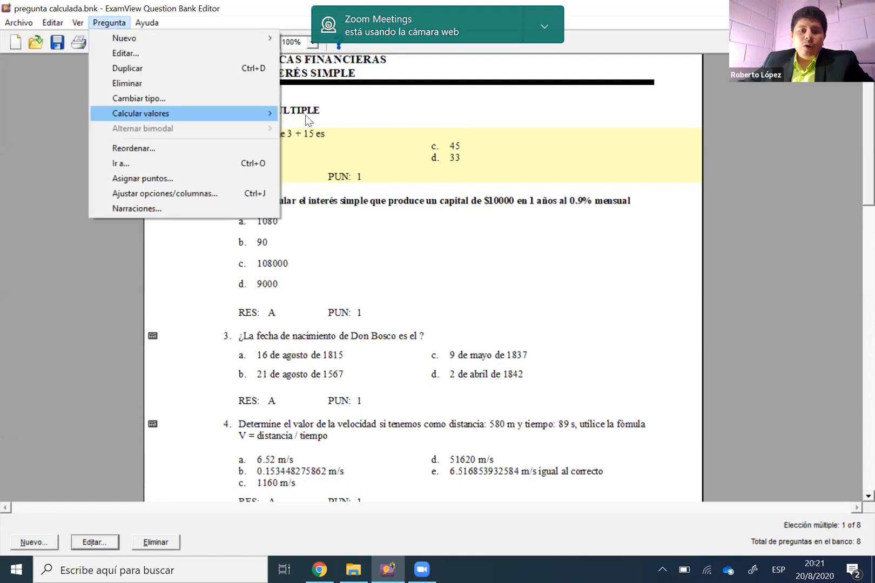
{"action": "left_click", "coordinate": [304, 113]}
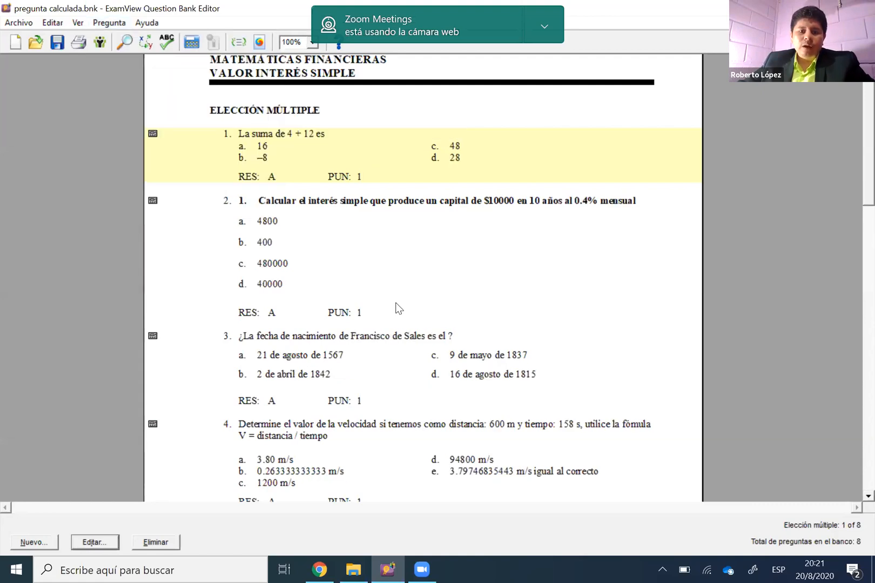
{"action": "scroll", "coordinate": [398, 303], "scroll_direction": "down", "scroll_amount": 3}
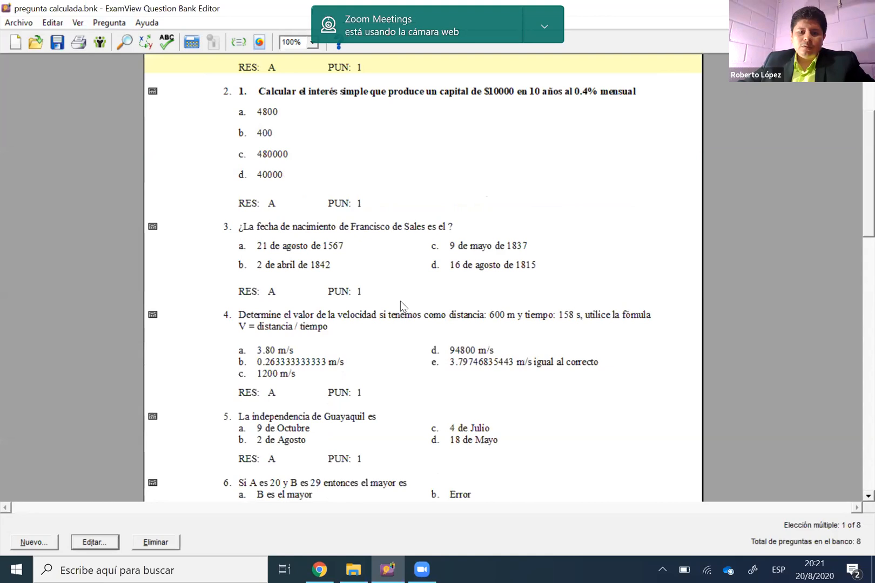
{"action": "scroll", "coordinate": [400, 300], "scroll_direction": "down", "scroll_amount": 3}
{"action": "scroll", "coordinate": [401, 296], "scroll_direction": "down", "scroll_amount": 6}
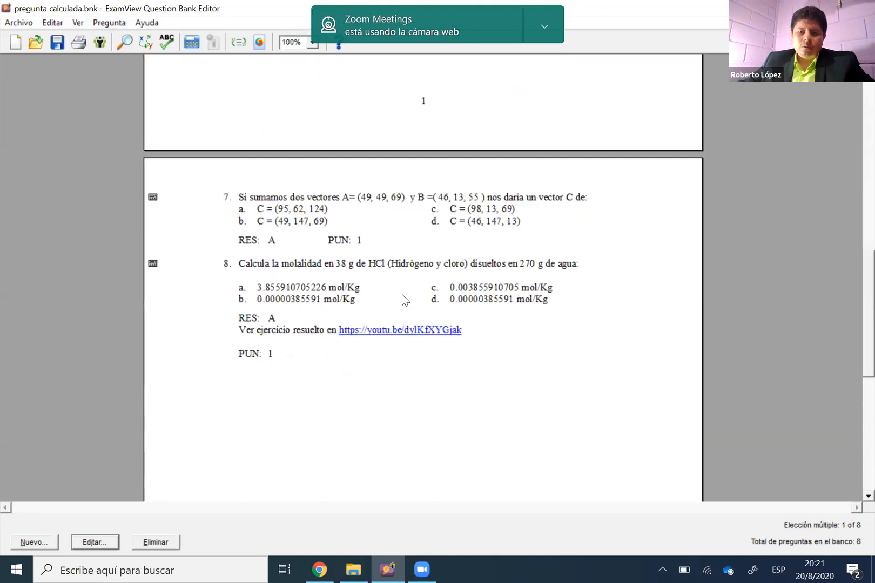
{"action": "scroll", "coordinate": [401, 294], "scroll_direction": "up", "scroll_amount": 7}
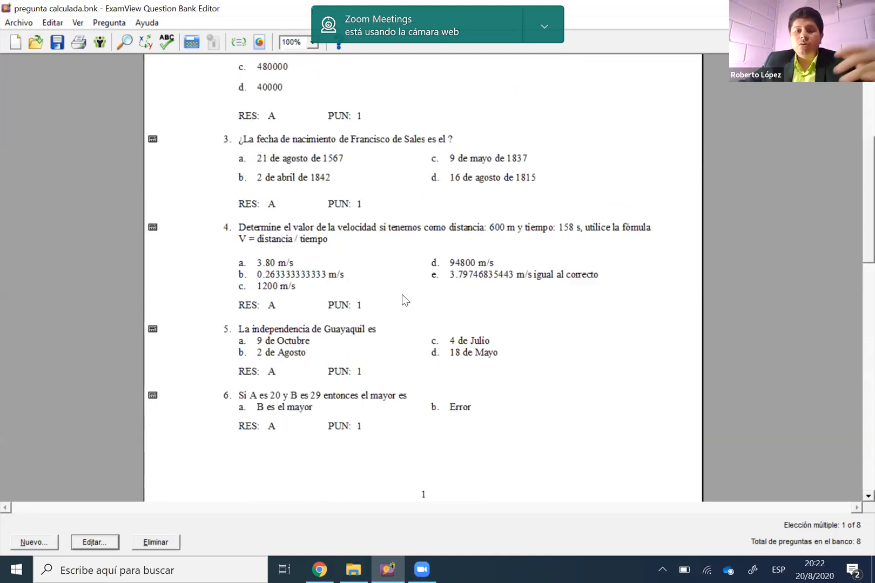
{"action": "scroll", "coordinate": [378, 289], "scroll_direction": "up", "scroll_amount": 5}
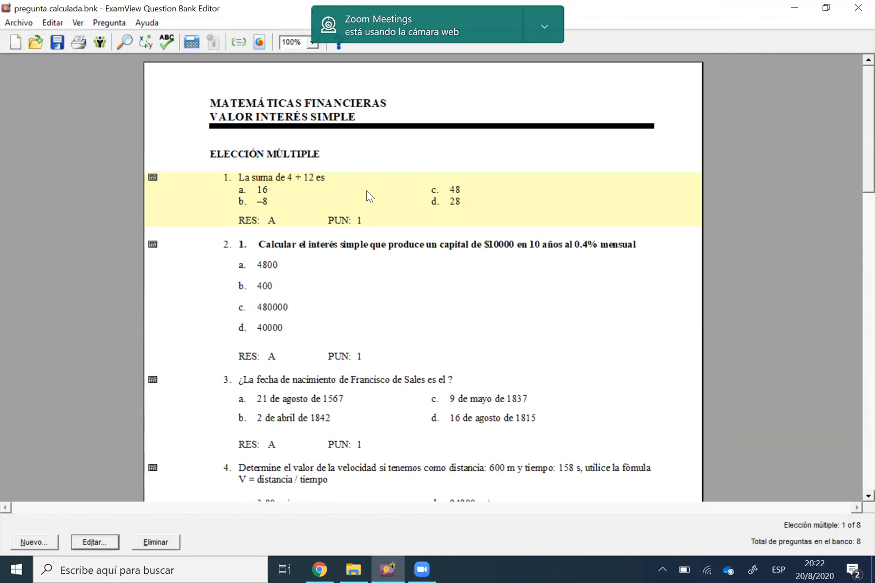
Reopen the sum question 1 for editing to examine its A + B text and variable-based answer options, and close it unchanged
{"action": "right_click", "coordinate": [402, 189]}
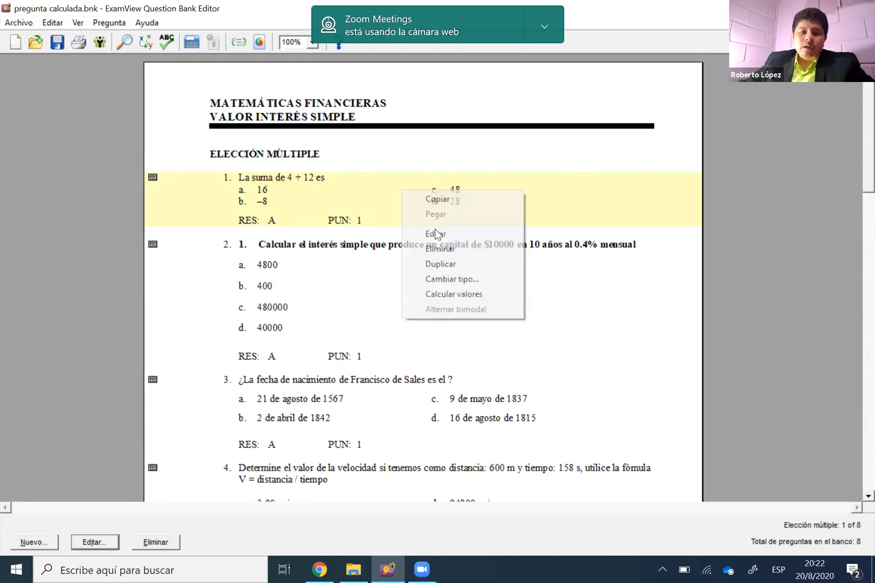
{"action": "left_click", "coordinate": [417, 230]}
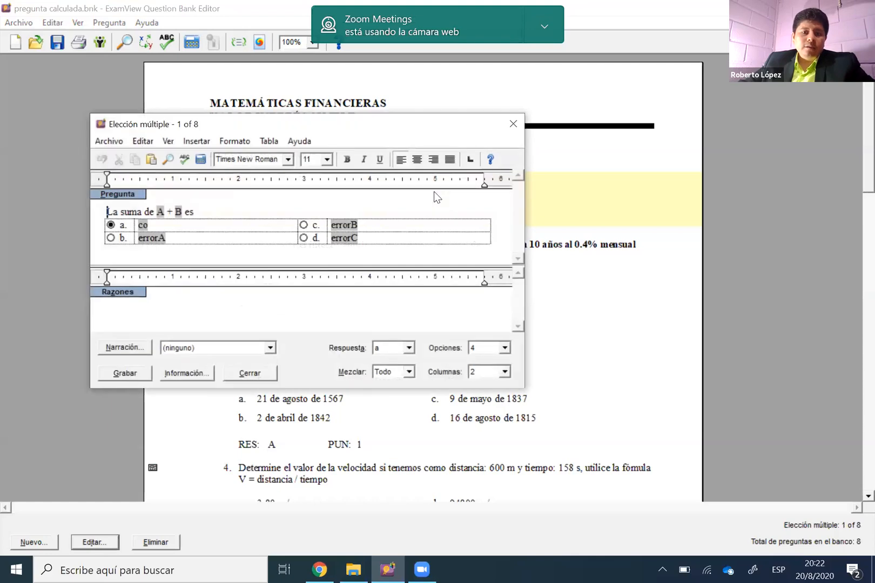
{"action": "double_click", "coordinate": [433, 191]}
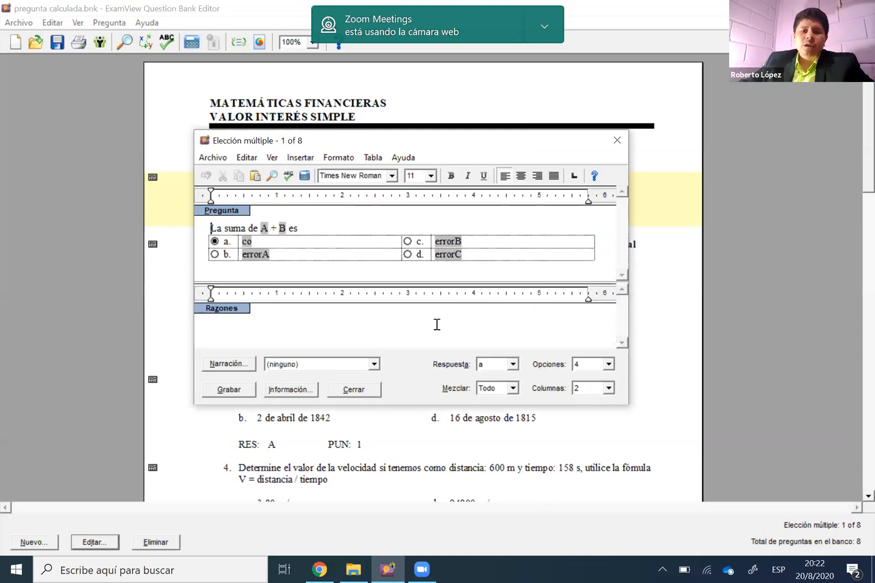
{"action": "left_click", "coordinate": [103, 26]}
{"action": "left_click", "coordinate": [100, 25]}
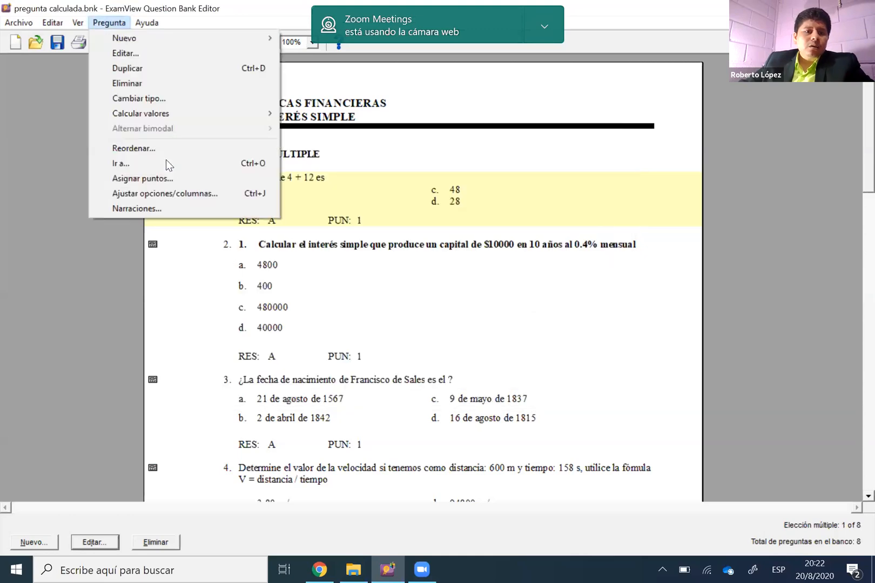
{"action": "left_click", "coordinate": [147, 51]}
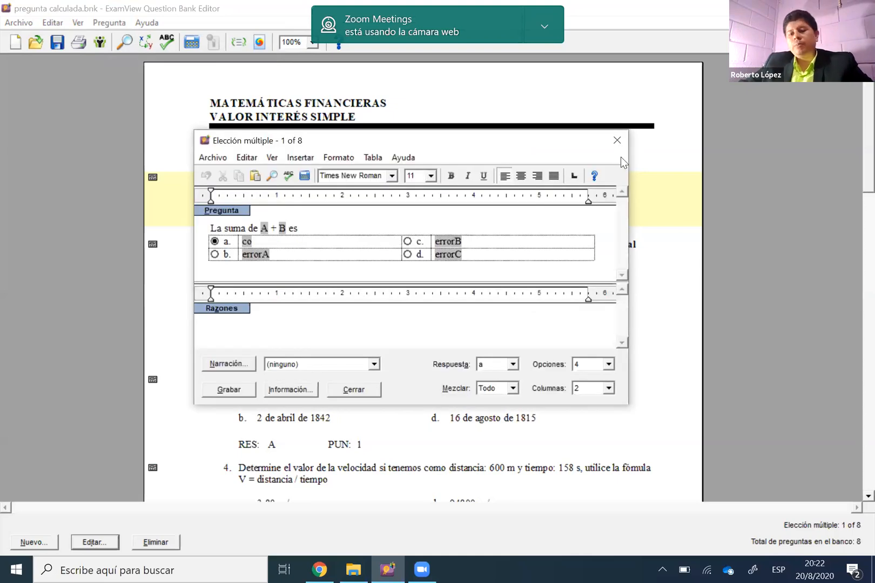
{"action": "left_click", "coordinate": [617, 141]}
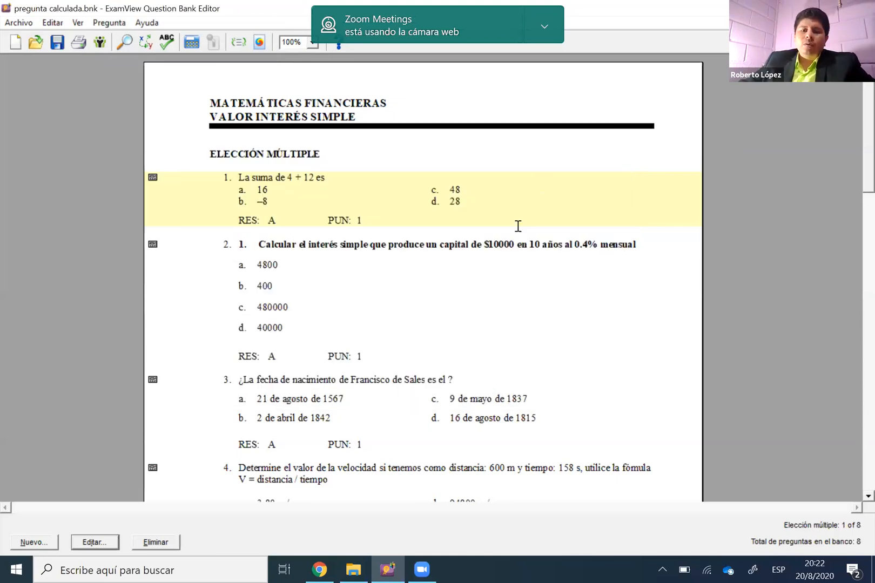
Open the sum question 1 for editing and compare its variables A and B with the numbers shown in the bank
{"action": "double_click", "coordinate": [493, 236]}
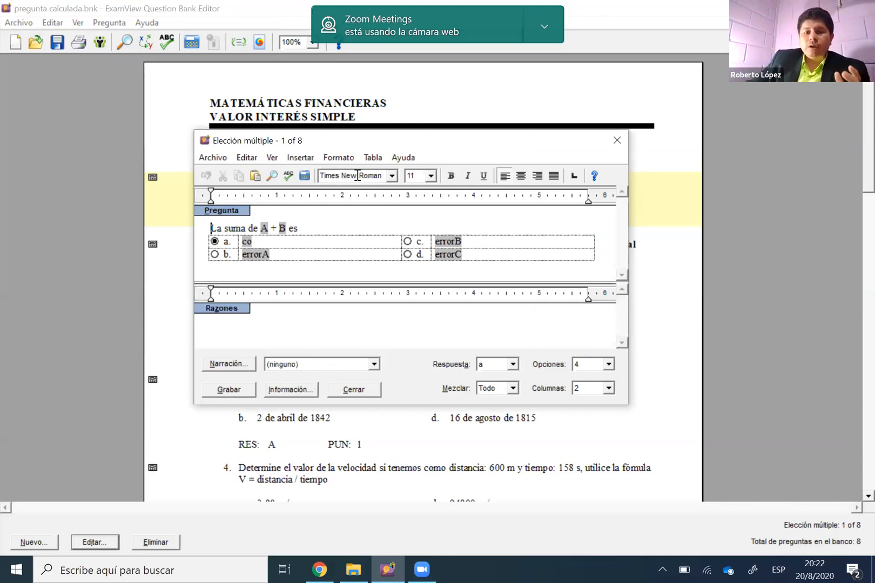
{"action": "left_click", "coordinate": [264, 228]}
{"action": "left_click", "coordinate": [283, 229]}
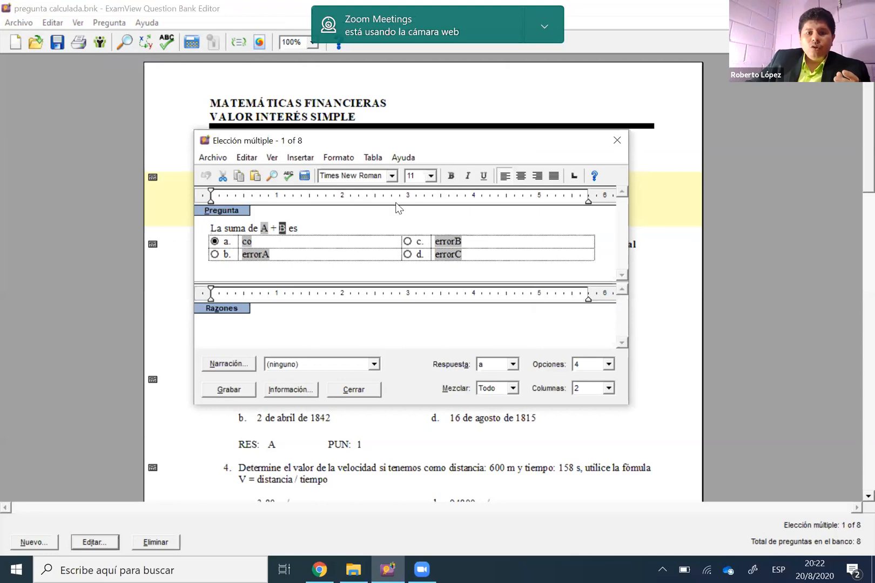
{"action": "left_click_drag", "start_coordinate": [284, 140], "coordinate": [299, 239]}
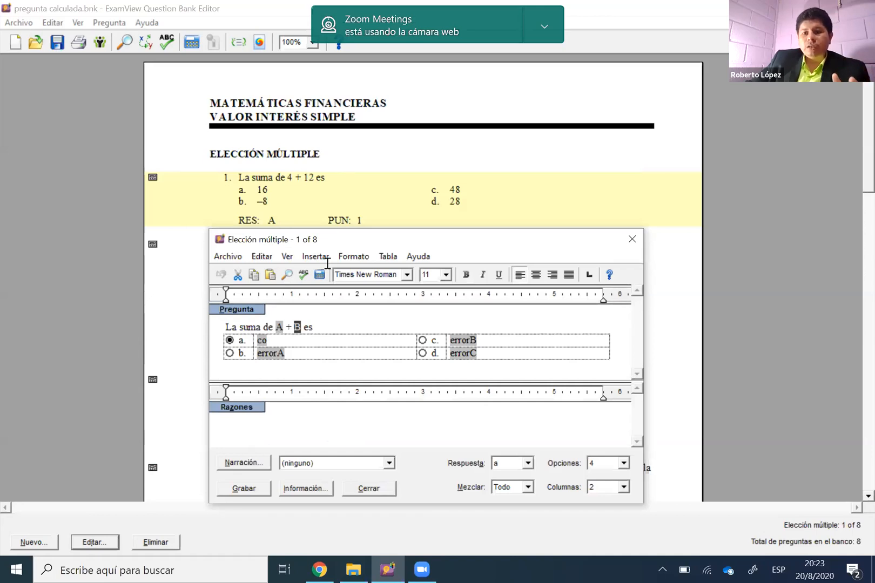
{"action": "left_click_drag", "start_coordinate": [329, 239], "coordinate": [327, 152]}
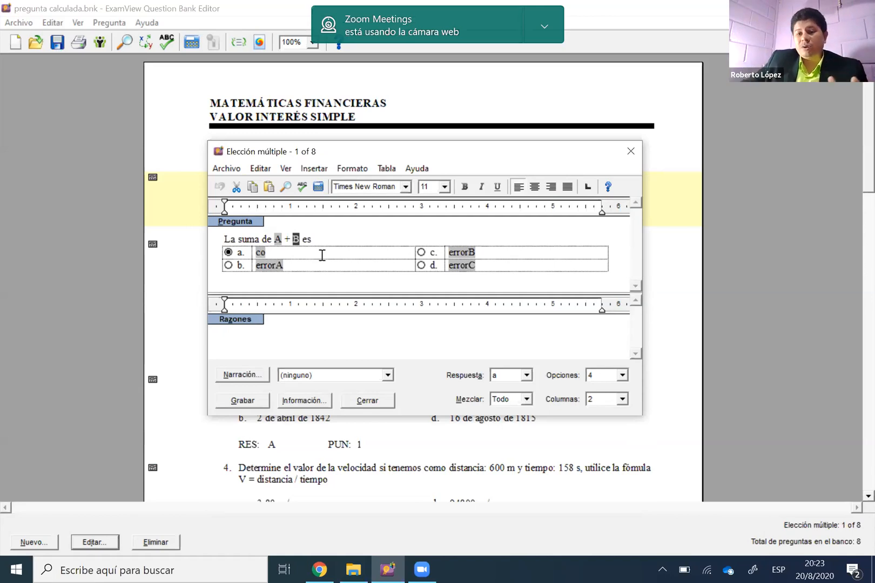
Examine the variable-based answer options of the sum question, including co, errorA and errorC, and close the question unchanged
{"action": "left_click", "coordinate": [276, 265]}
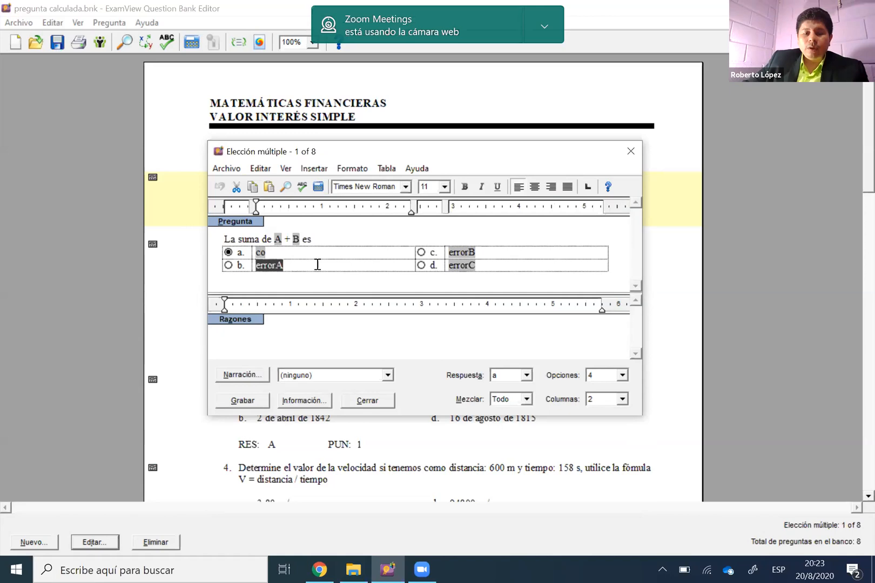
{"action": "left_click", "coordinate": [279, 254]}
{"action": "left_click", "coordinate": [269, 253]}
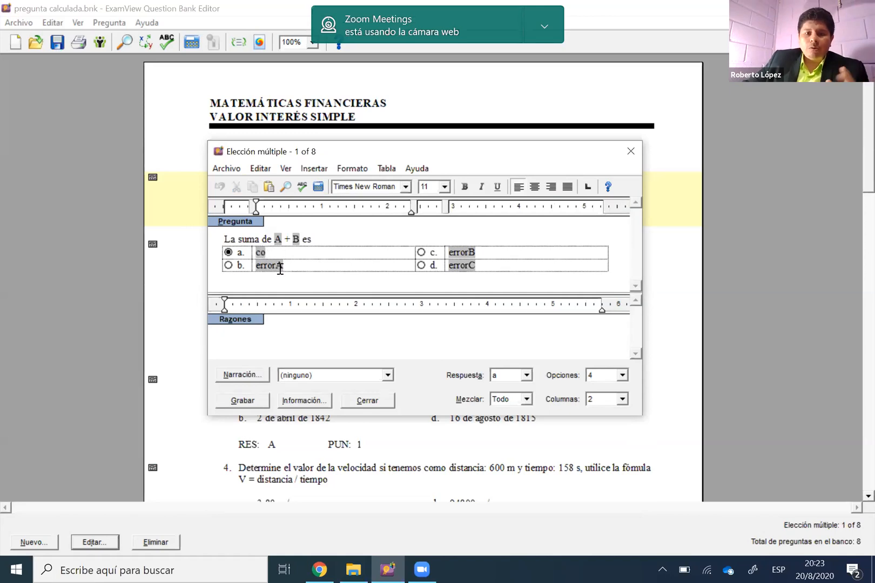
{"action": "left_click", "coordinate": [275, 264]}
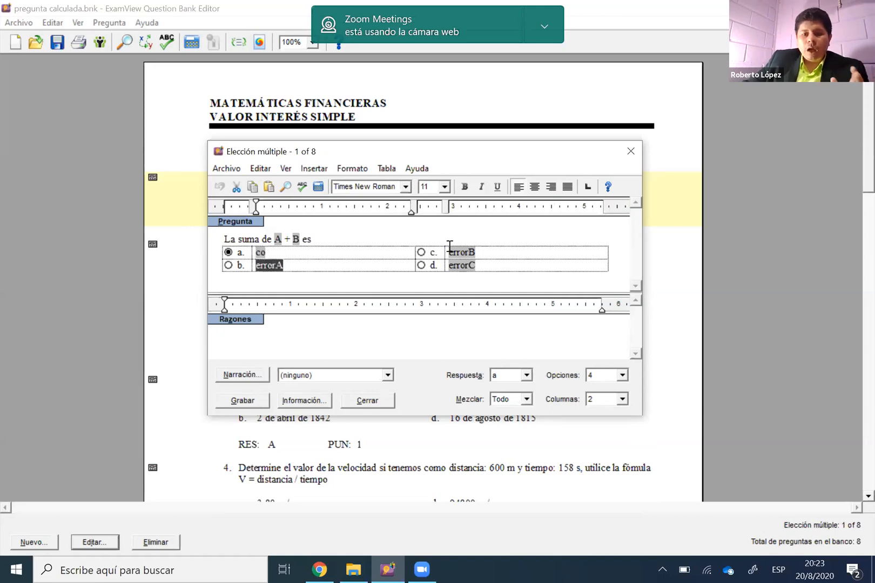
{"action": "left_click", "coordinate": [468, 264]}
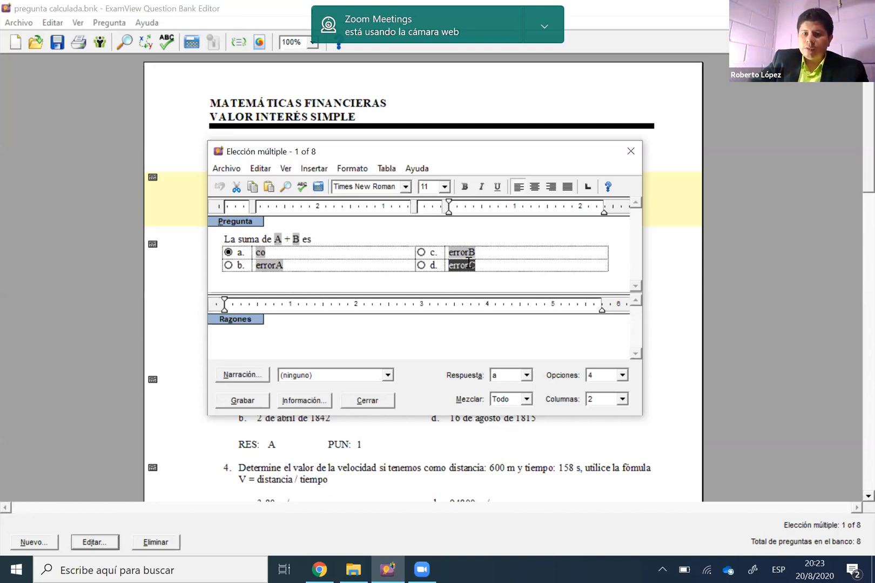
{"action": "left_click", "coordinate": [355, 239]}
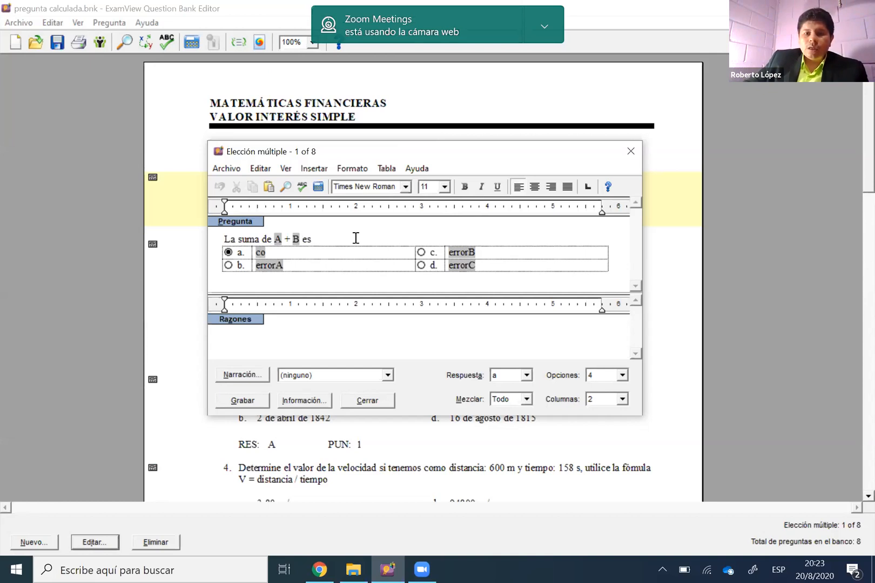
{"action": "double_click", "coordinate": [257, 260]}
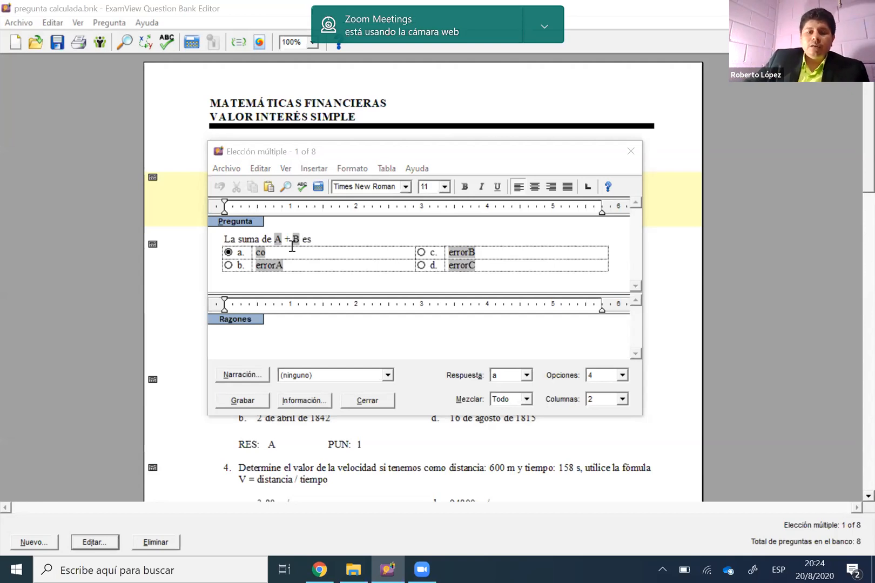
{"action": "left_click", "coordinate": [629, 150]}
Add a new multiple-choice question to the bank
{"action": "left_click", "coordinate": [179, 251]}
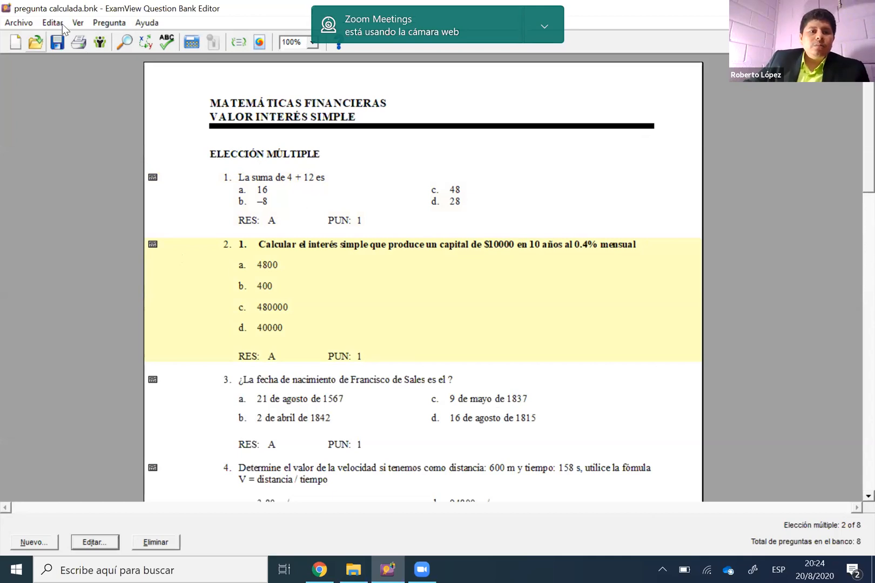
{"action": "left_click", "coordinate": [102, 24]}
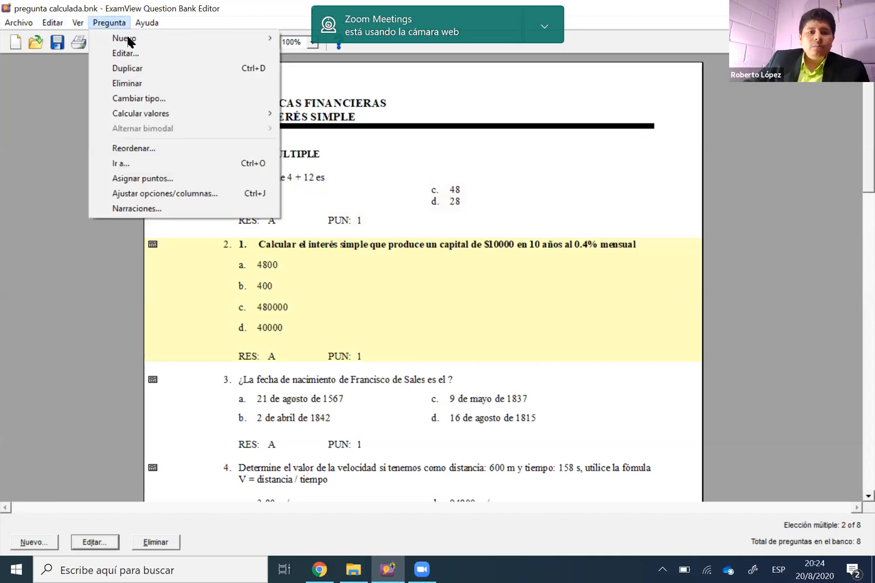
{"action": "mouse_move", "coordinate": [128, 37]}
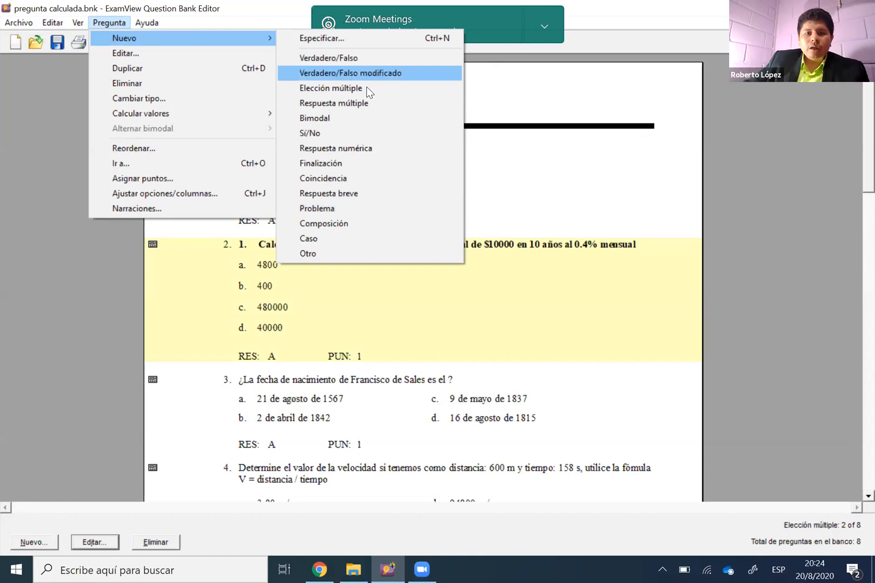
{"action": "key", "text": "Return"}
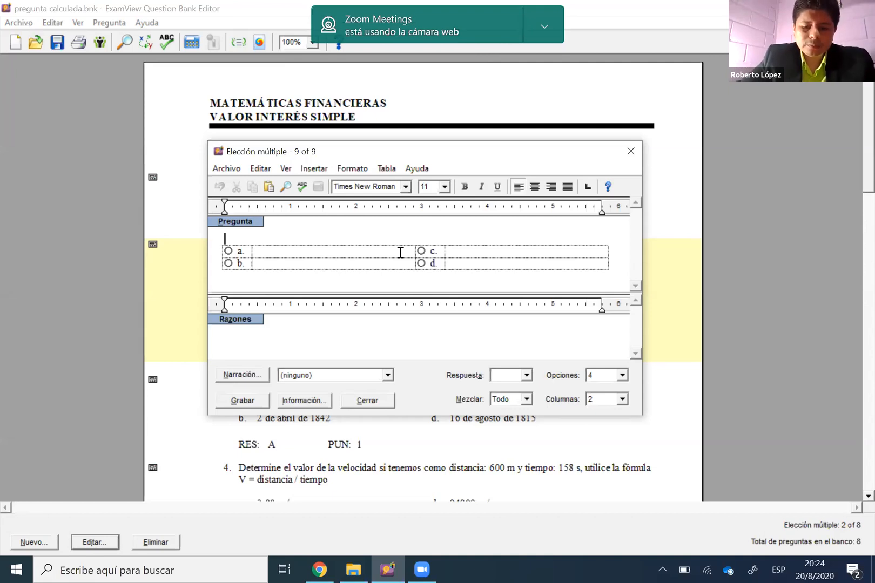
Enter "La duma de 4 + 5 es:" as the text of the new question
{"action": "type", "text": "La duma d"}
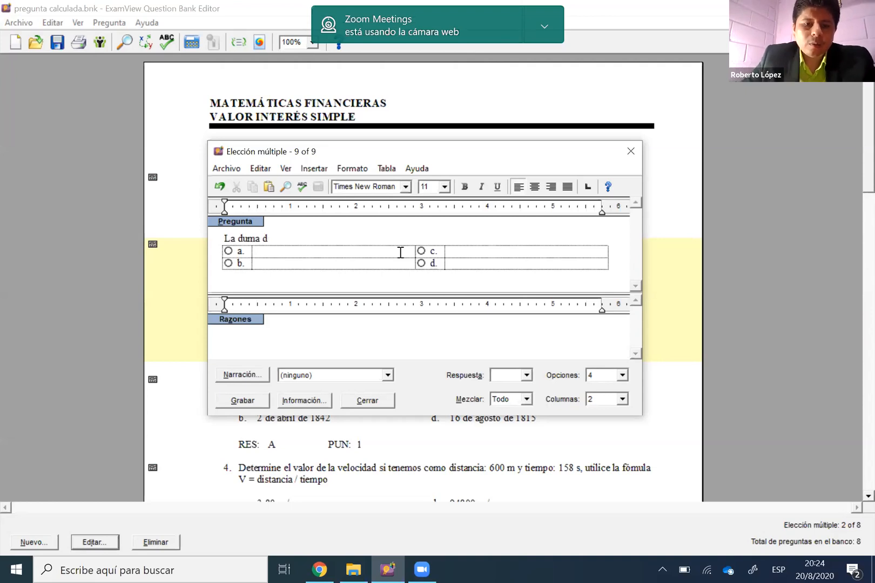
{"action": "type", "text": "e"}
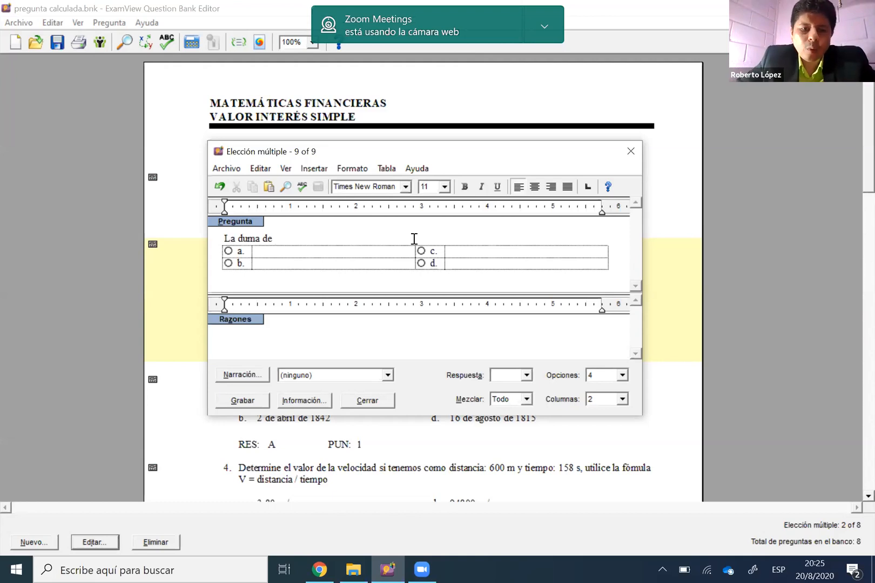
{"action": "type", "text": " 4"}
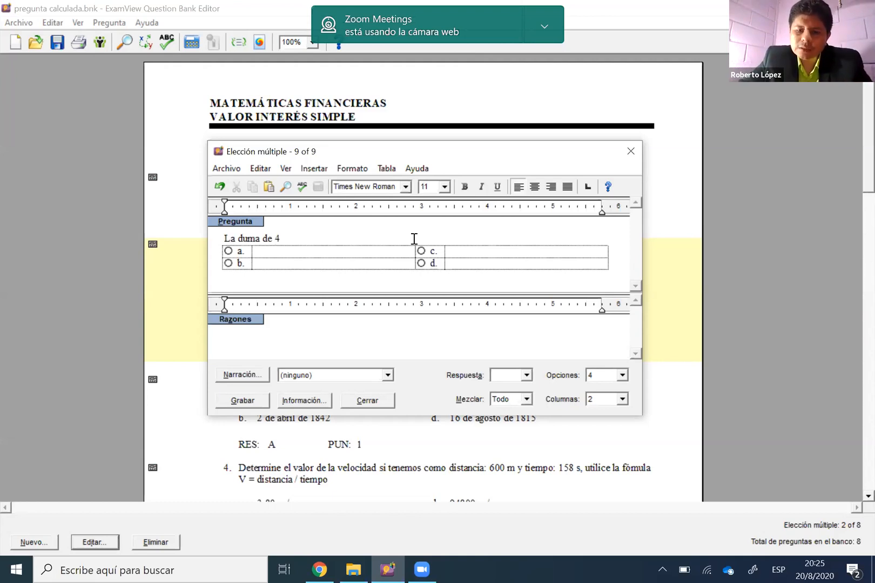
{"action": "type", "text": " + "}
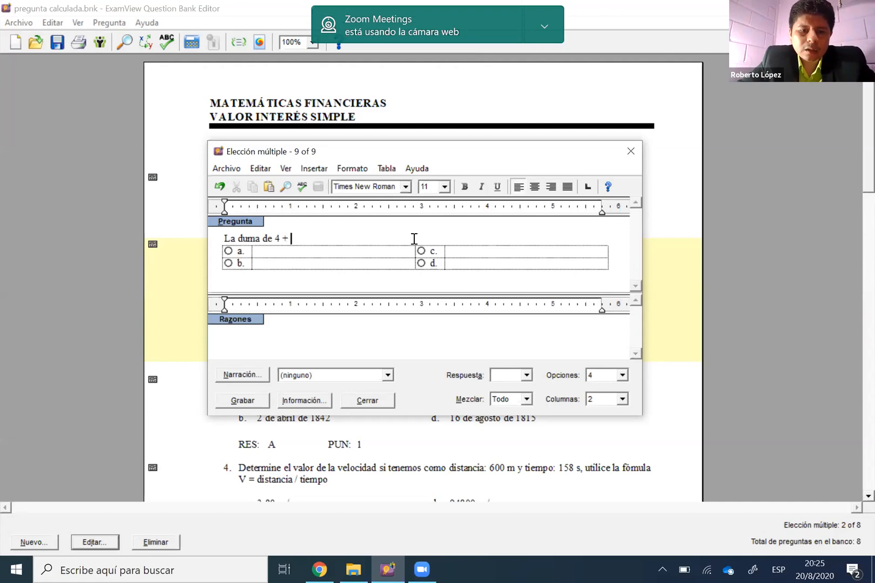
{"action": "type", "text": "5 es"}
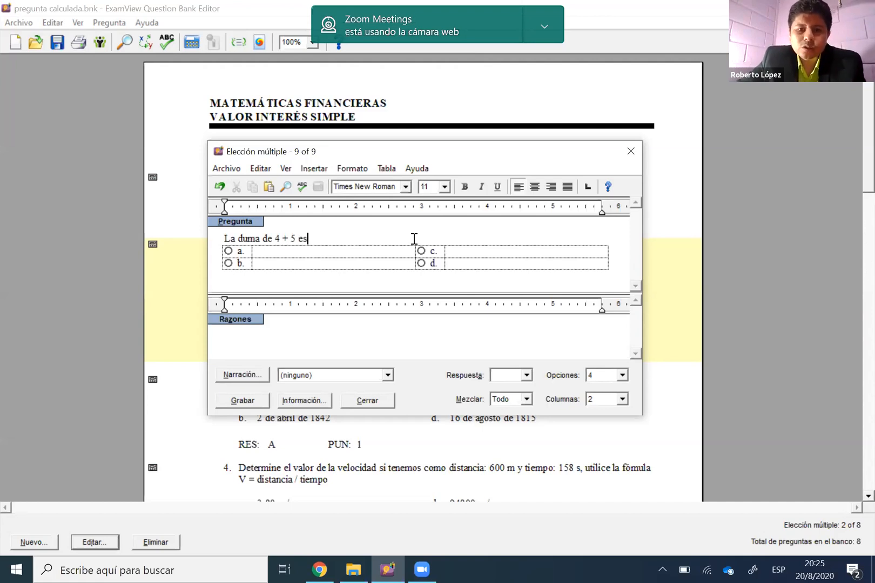
{"action": "type", "text": ":"}
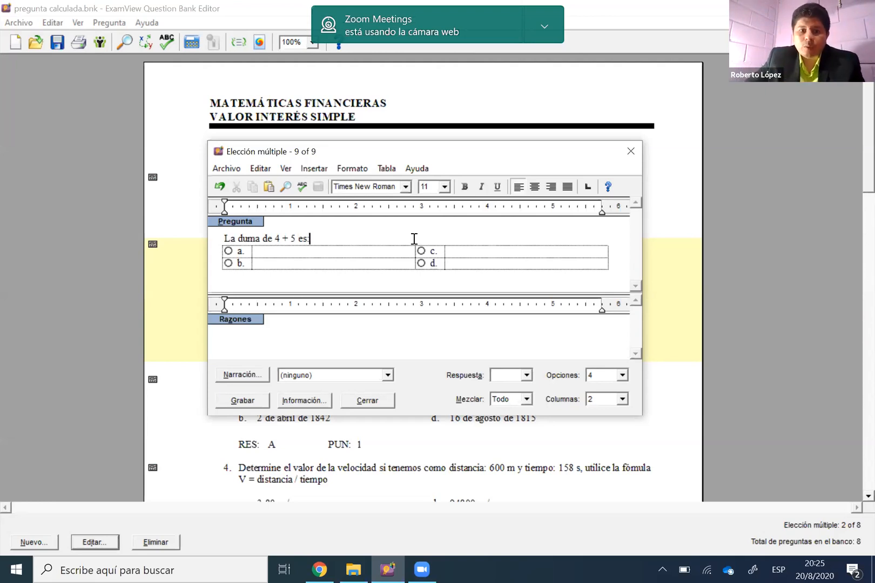
Fill in the answer options with 9 for a, 11 for b, 10 for c and 14 for d
{"action": "left_click", "coordinate": [367, 250]}
{"action": "type", "text": "9"}
{"action": "left_click", "coordinate": [469, 252]}
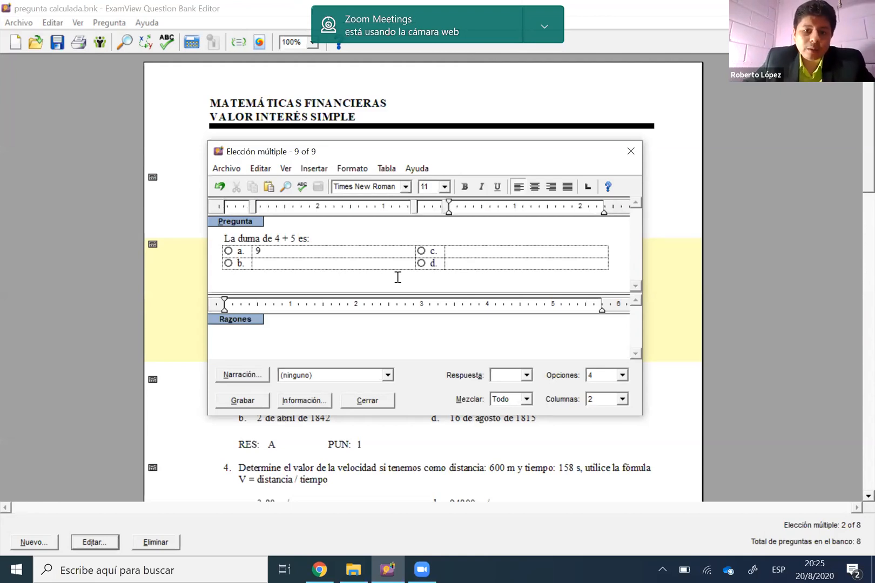
{"action": "type", "text": "10"}
{"action": "key", "text": "Tab"}
{"action": "type", "text": "11"}
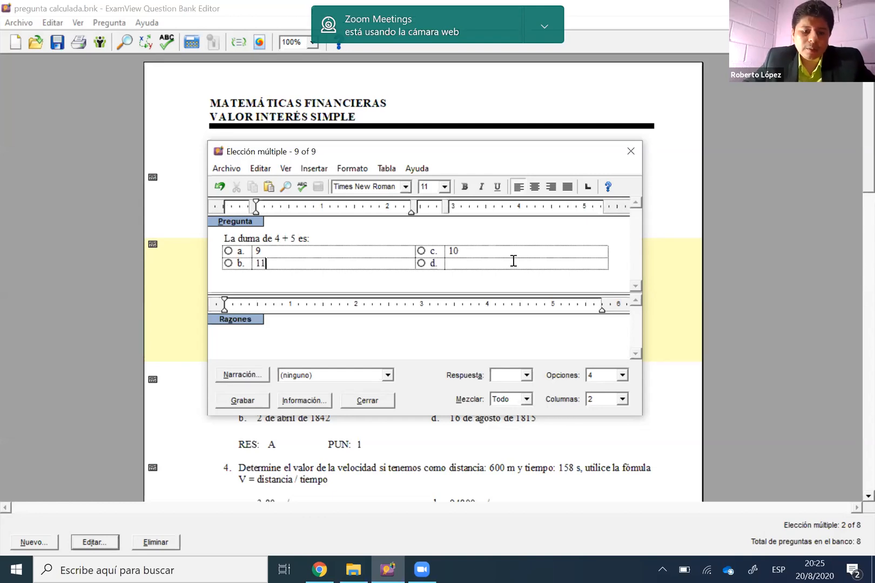
{"action": "key", "text": "Tab"}
{"action": "type", "text": "14"}
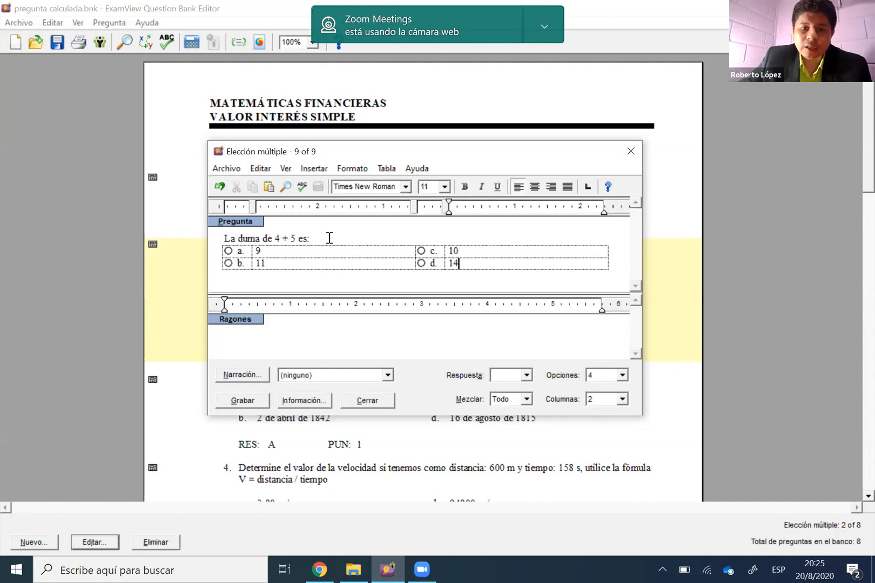
Delete the first addend 4 from the question text and open the variable insertion dialog at that spot
{"action": "double_click", "coordinate": [277, 239]}
{"action": "key", "text": "Delete"}
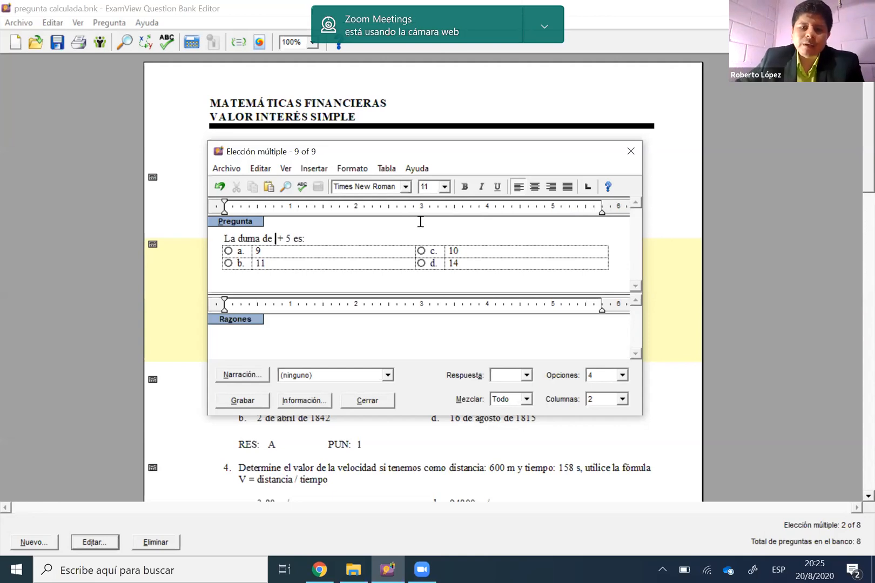
{"action": "left_click", "coordinate": [322, 164]}
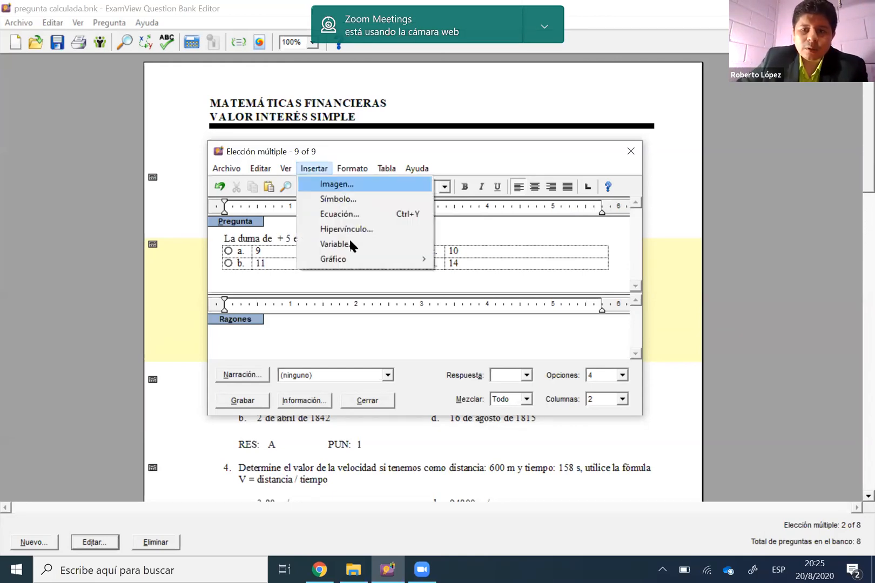
{"action": "left_click", "coordinate": [451, 230]}
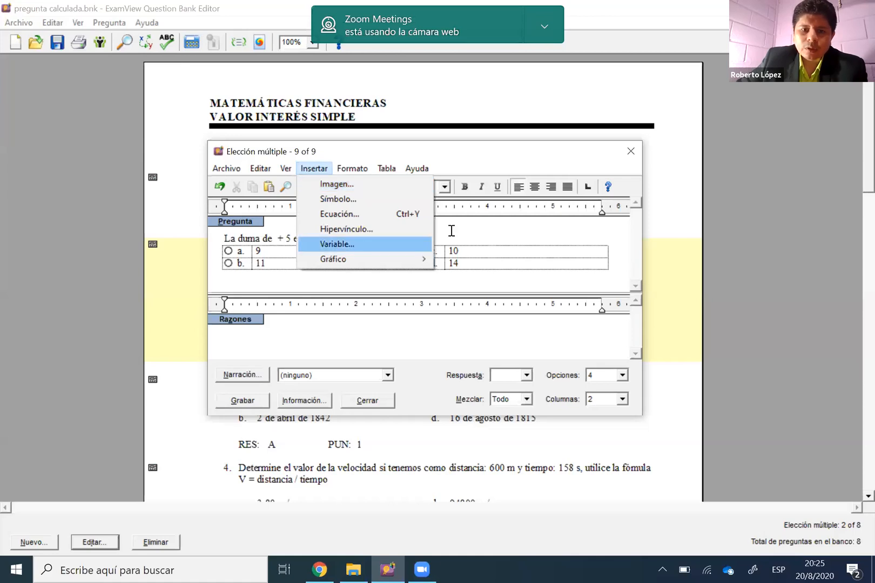
{"action": "left_click", "coordinate": [273, 239]}
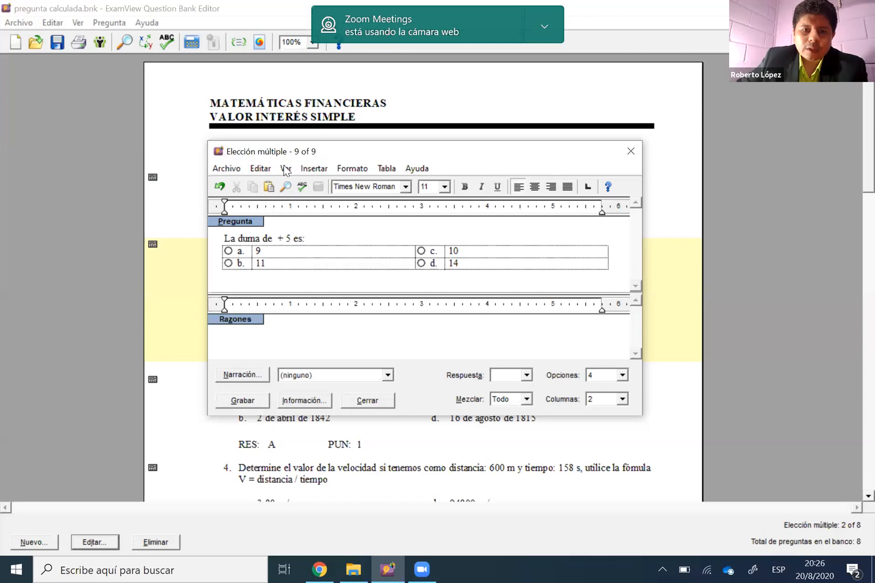
{"action": "left_click", "coordinate": [314, 168]}
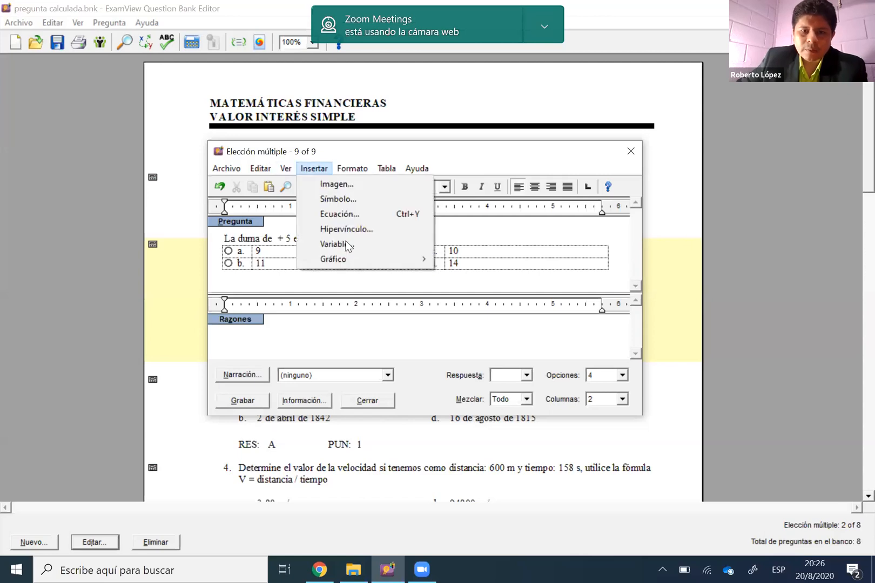
{"action": "left_click", "coordinate": [350, 244]}
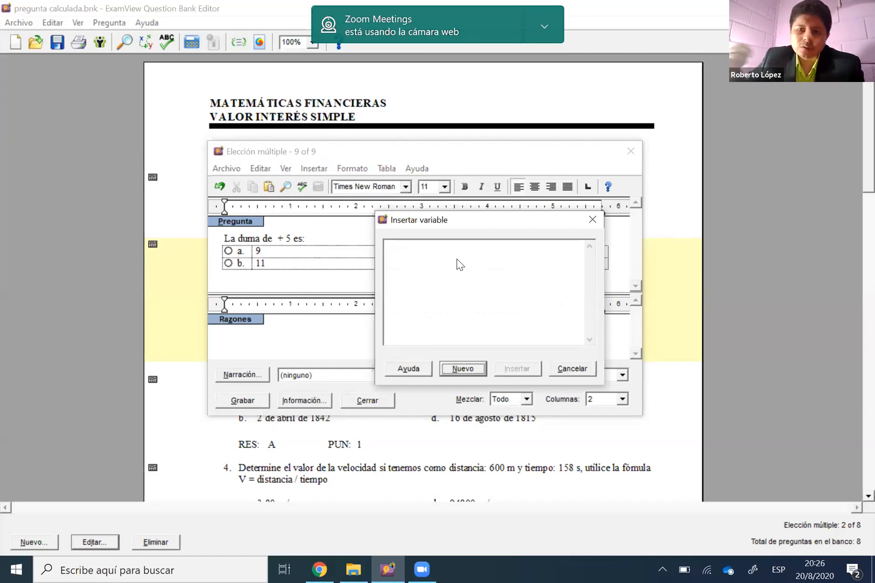
Create a new variable named num1 and begin its definition with the function name range
{"action": "left_click", "coordinate": [476, 369]}
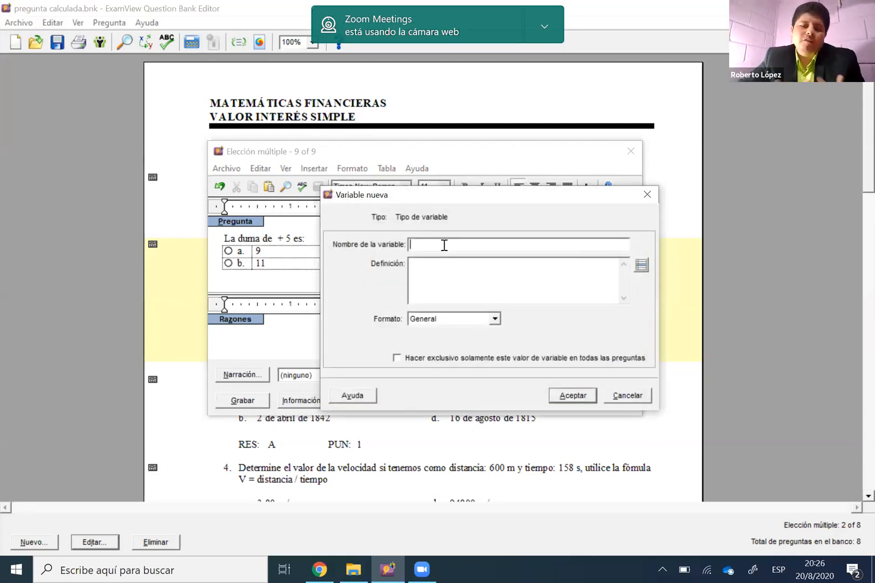
{"action": "type", "text": "num1"}
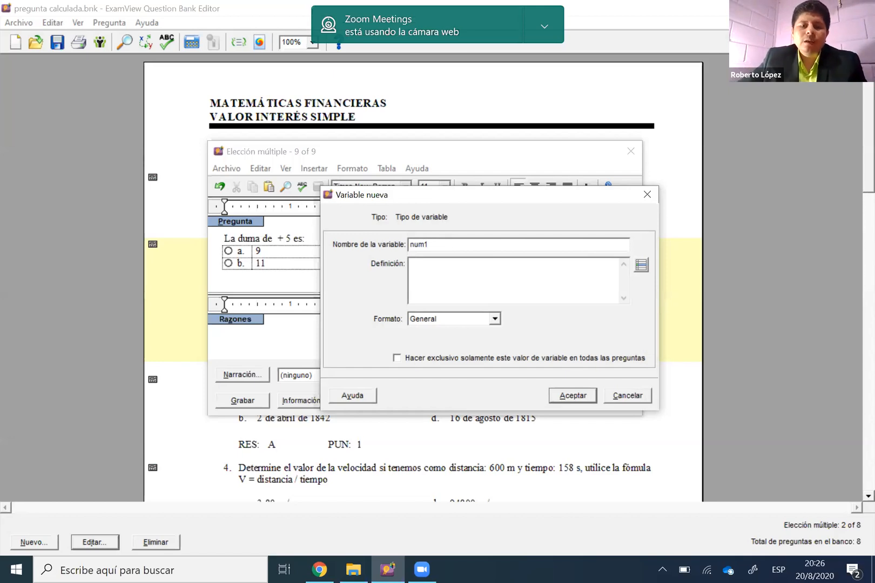
{"action": "left_click", "coordinate": [449, 266]}
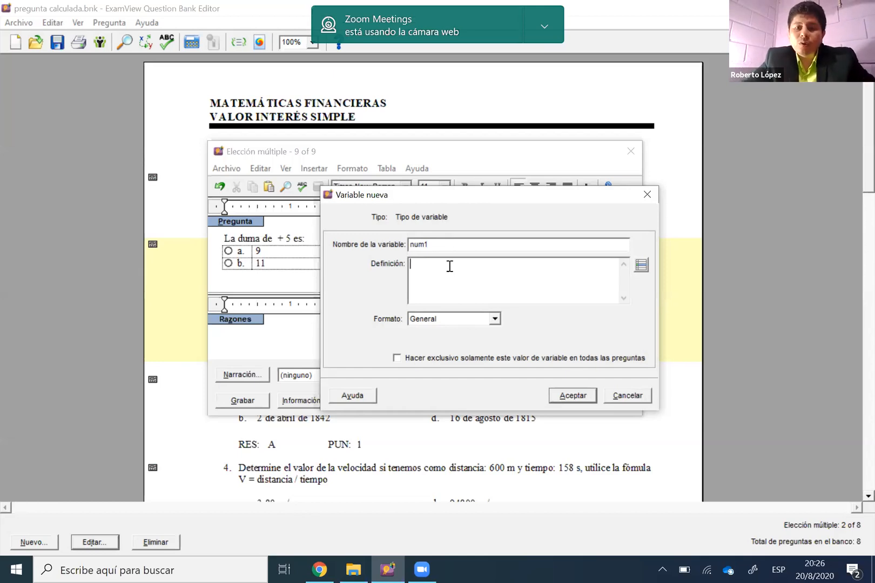
{"action": "type", "text": "ran"}
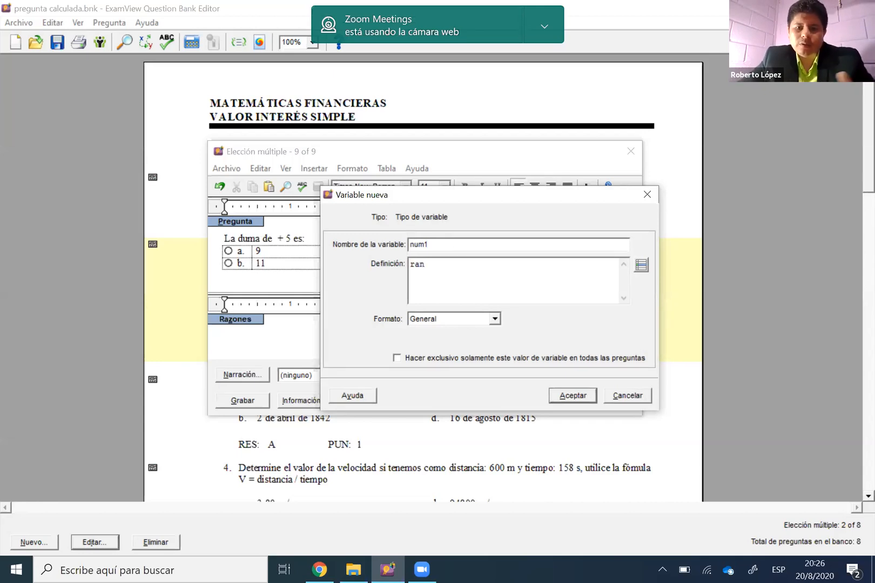
{"action": "type", "text": "ge"}
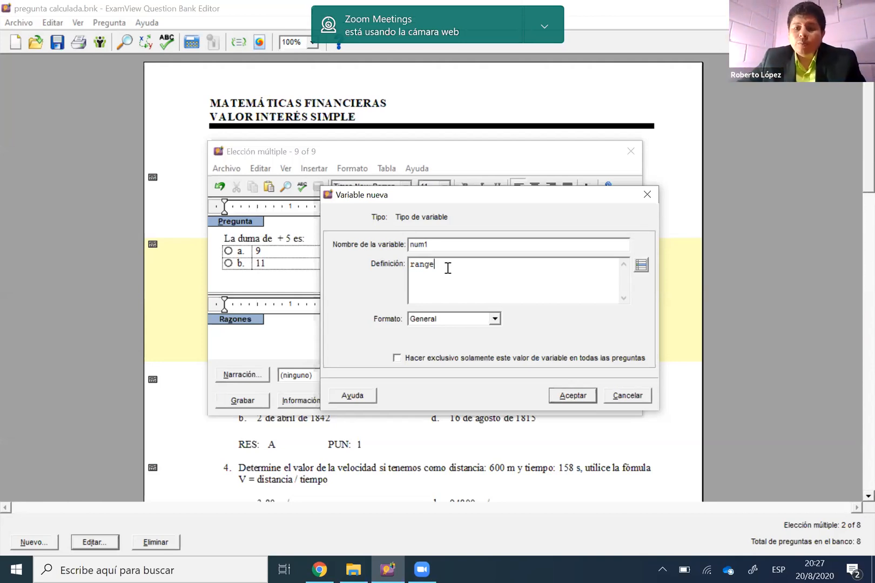
Look up the syntax and description of the range function in the algorithm reference list
{"action": "left_click", "coordinate": [642, 269]}
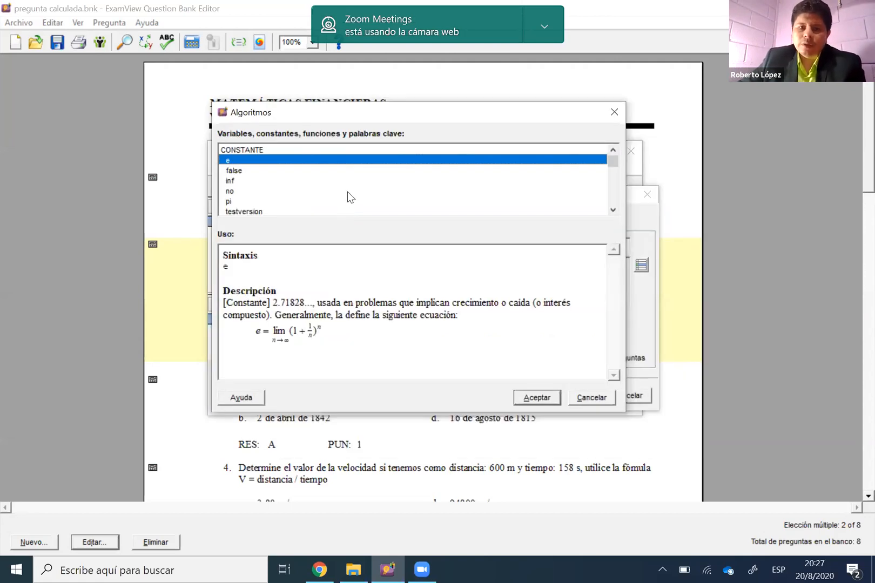
{"action": "scroll", "coordinate": [339, 189], "scroll_direction": "down", "scroll_amount": 2}
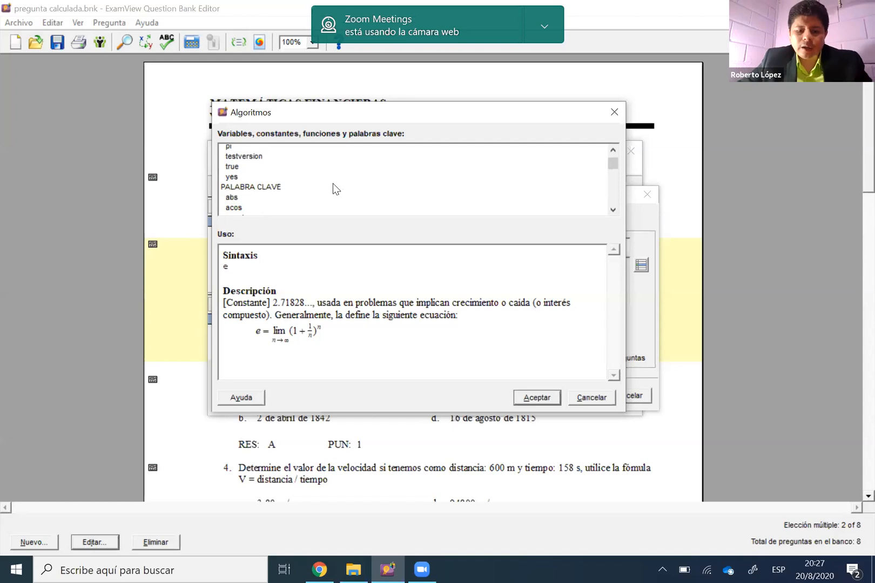
{"action": "scroll", "coordinate": [333, 183], "scroll_direction": "down", "scroll_amount": 3}
{"action": "left_click", "coordinate": [333, 183]}
{"action": "key", "text": "r"}
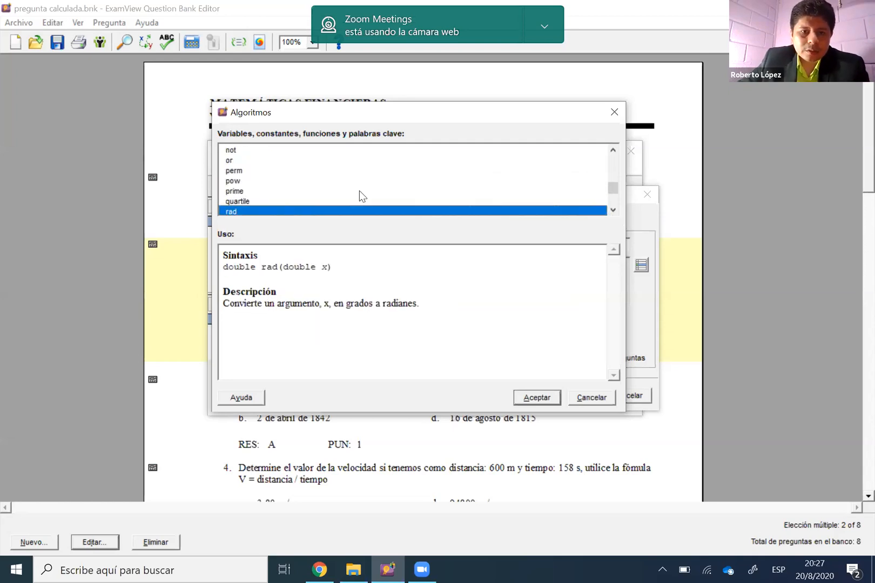
{"action": "scroll", "coordinate": [258, 206], "scroll_direction": "down", "scroll_amount": 1}
{"action": "scroll", "coordinate": [257, 205], "scroll_direction": "down", "scroll_amount": 1}
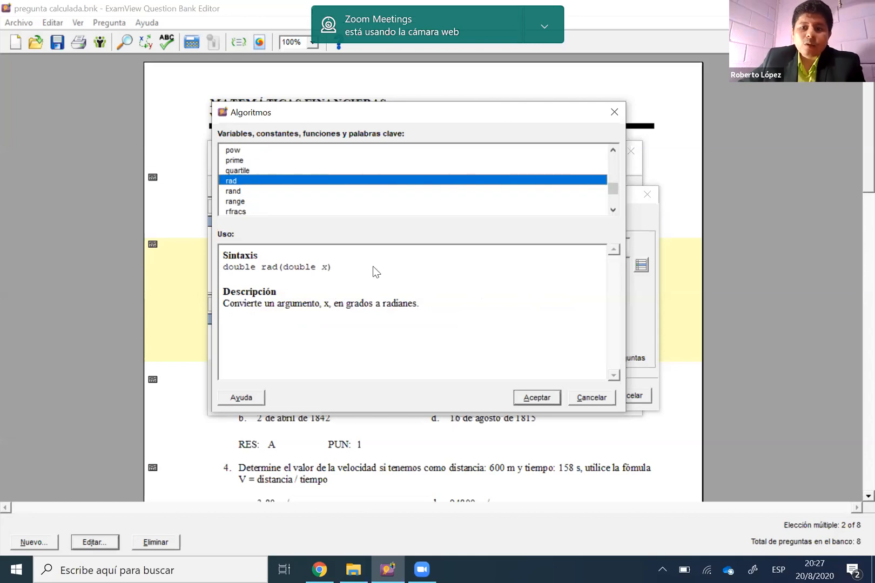
{"action": "key", "text": "Down"}
{"action": "key", "text": "Down"}
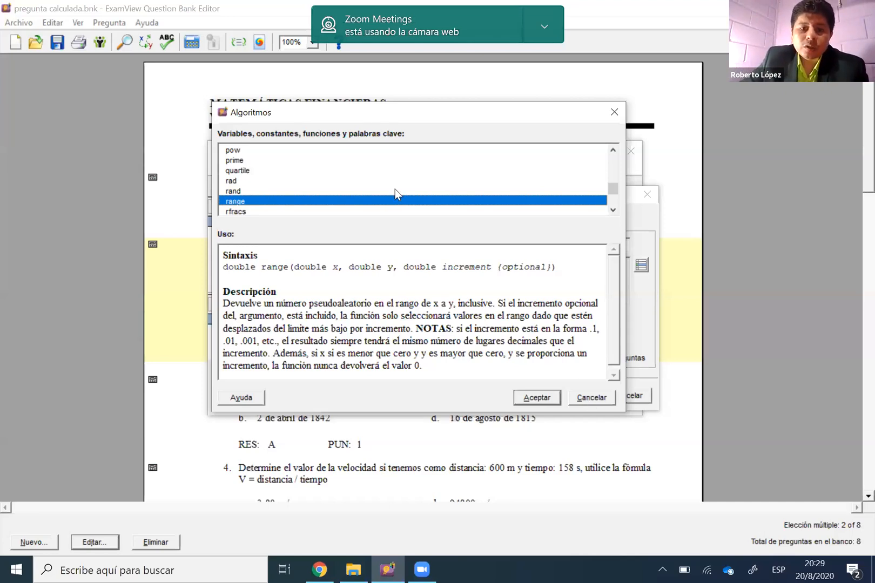
Examine the descriptions of other available functions, including sum, tan, tanh and ucase, and close the reference list
{"action": "scroll", "coordinate": [378, 175], "scroll_direction": "down", "scroll_amount": 1}
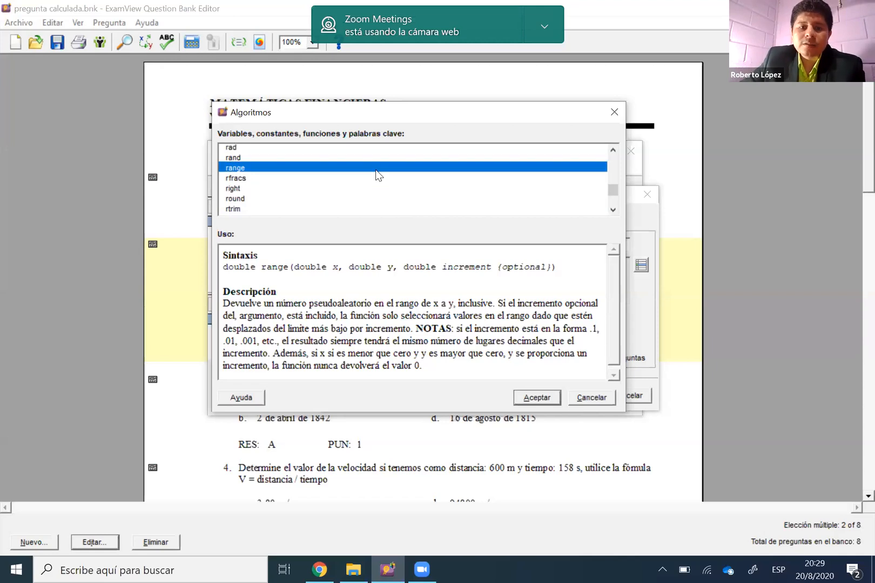
{"action": "scroll", "coordinate": [376, 175], "scroll_direction": "down", "scroll_amount": 3}
{"action": "scroll", "coordinate": [244, 173], "scroll_direction": "down", "scroll_amount": 2}
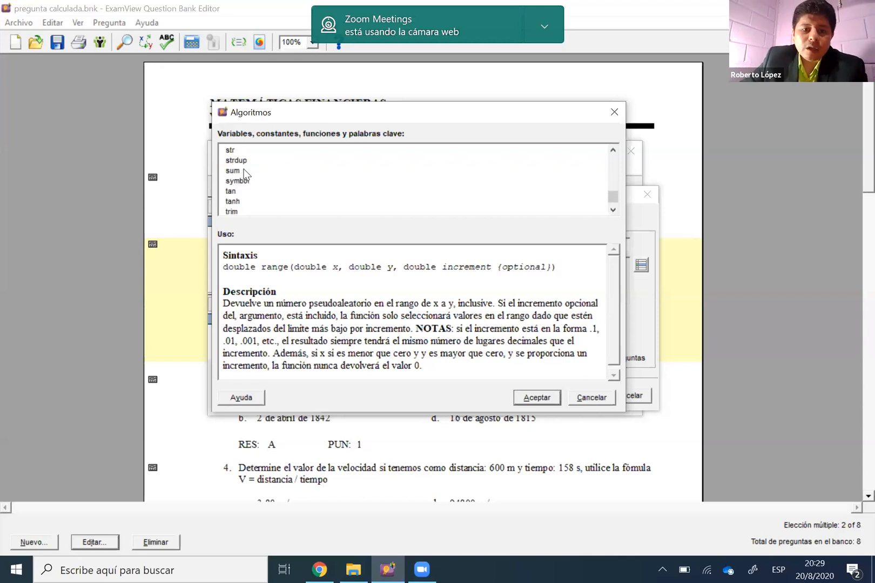
{"action": "left_click", "coordinate": [244, 171]}
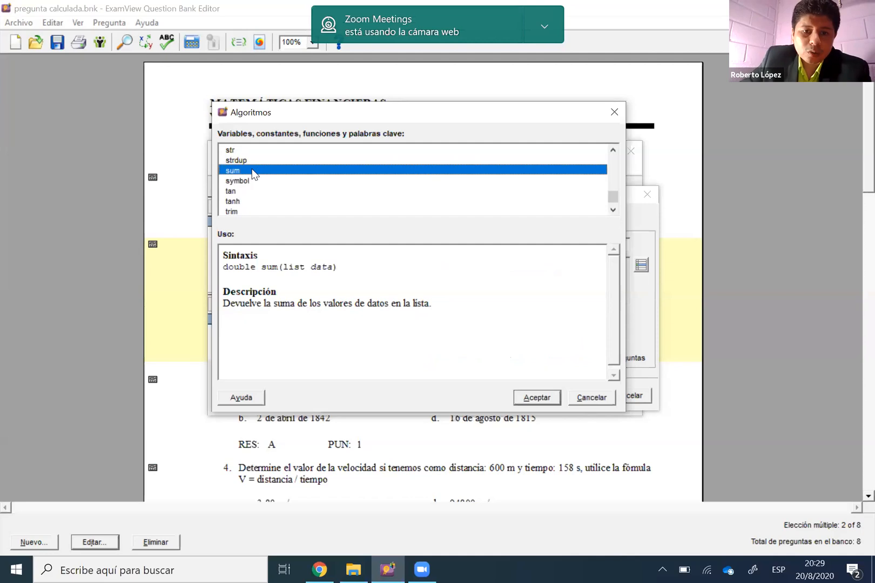
{"action": "key", "text": "Down"}
{"action": "left_click", "coordinate": [251, 170]}
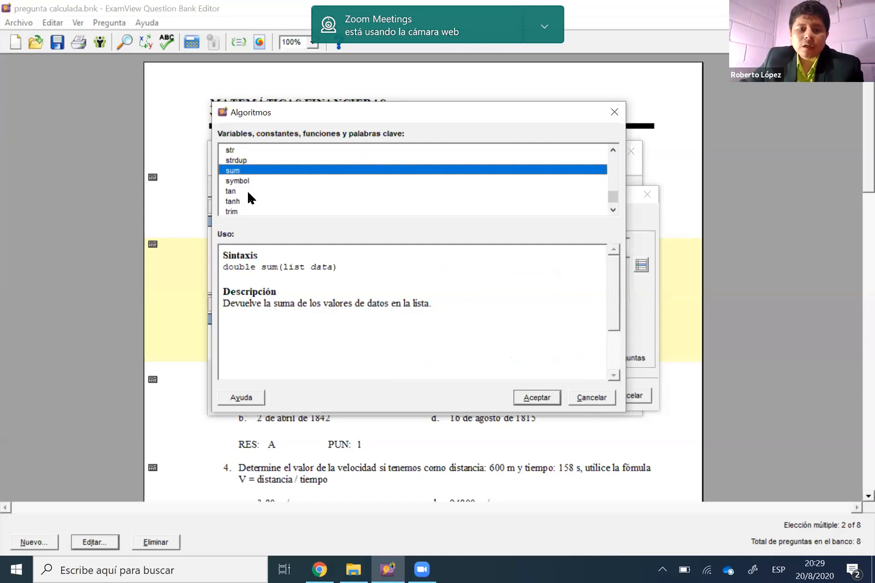
{"action": "left_click", "coordinate": [247, 192]}
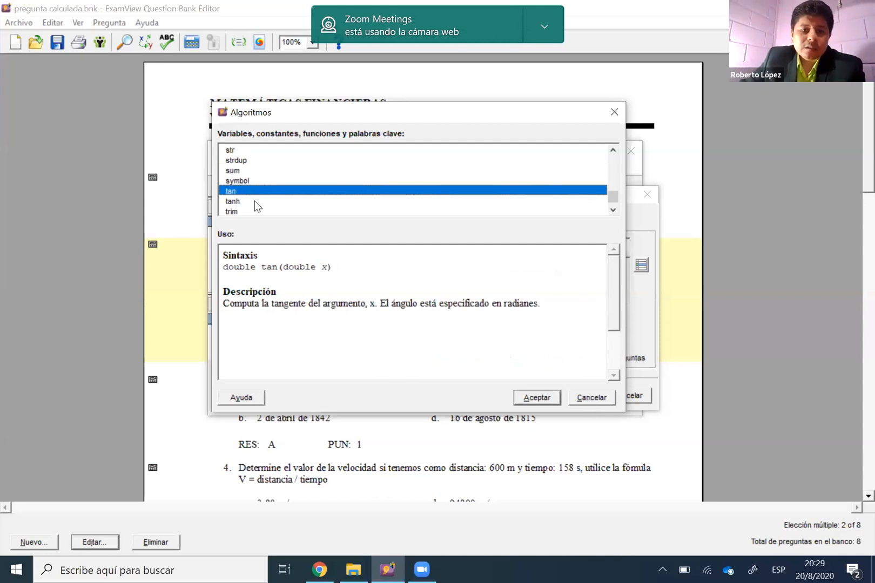
{"action": "left_click", "coordinate": [256, 201]}
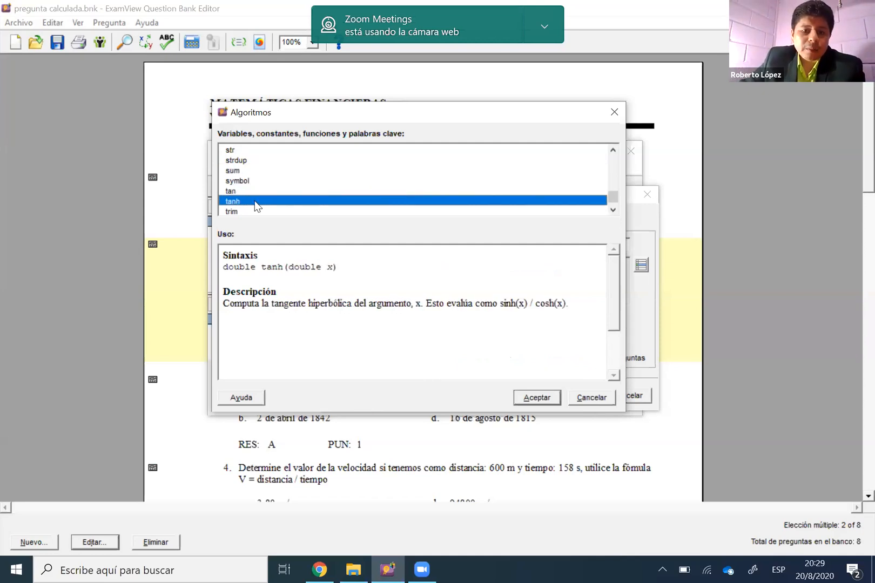
{"action": "scroll", "coordinate": [253, 202], "scroll_direction": "down", "scroll_amount": 1}
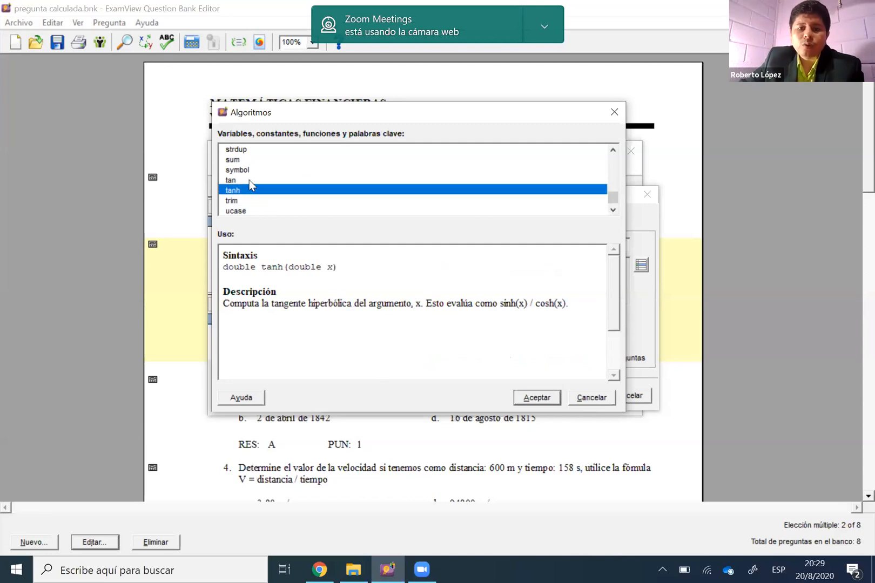
{"action": "left_click", "coordinate": [248, 210]}
{"action": "scroll", "coordinate": [248, 173], "scroll_direction": "up", "scroll_amount": 4}
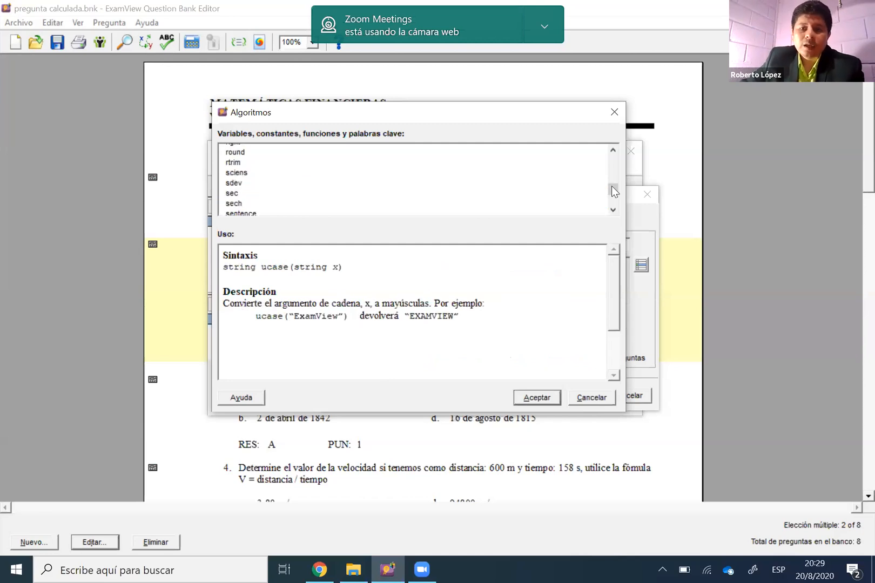
{"action": "scroll", "coordinate": [614, 192], "scroll_direction": "up", "scroll_amount": 5}
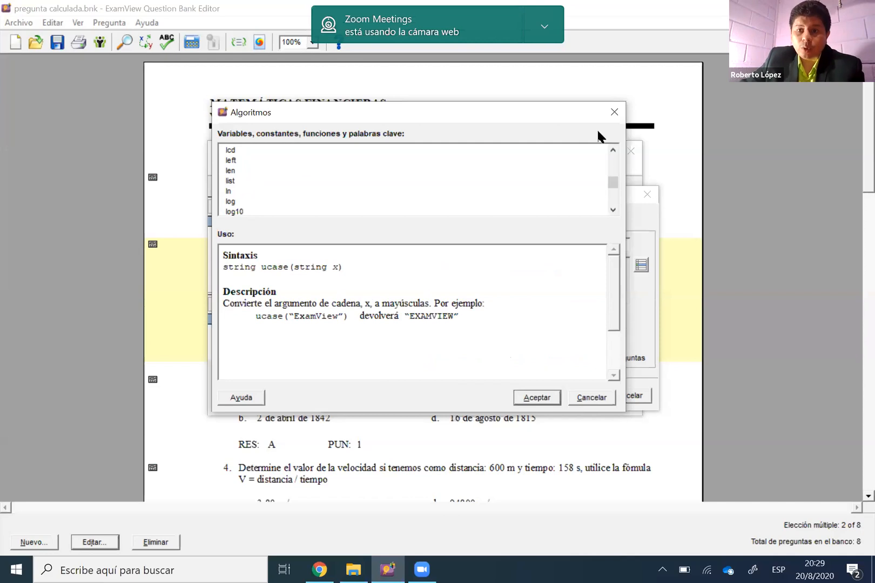
{"action": "scroll", "coordinate": [598, 135], "scroll_direction": "up", "scroll_amount": 5}
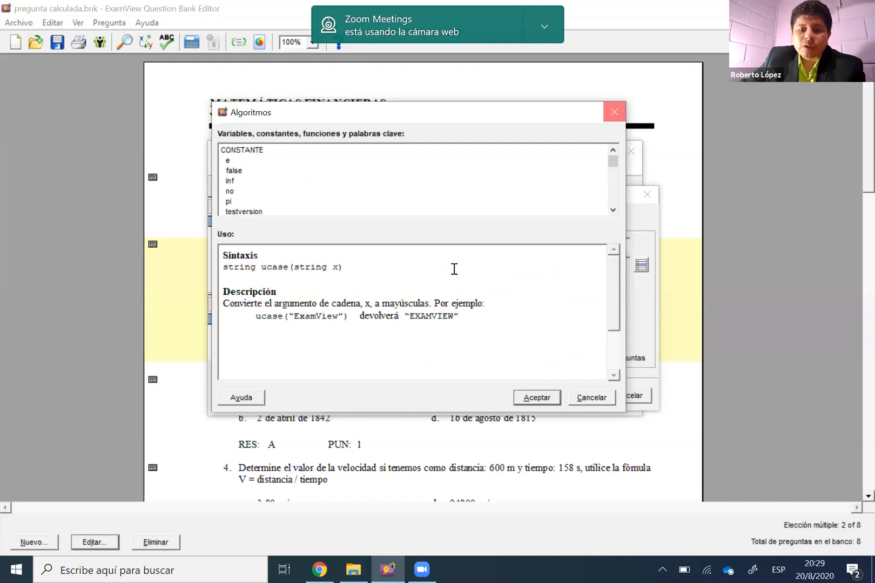
{"action": "key", "text": "Escape"}
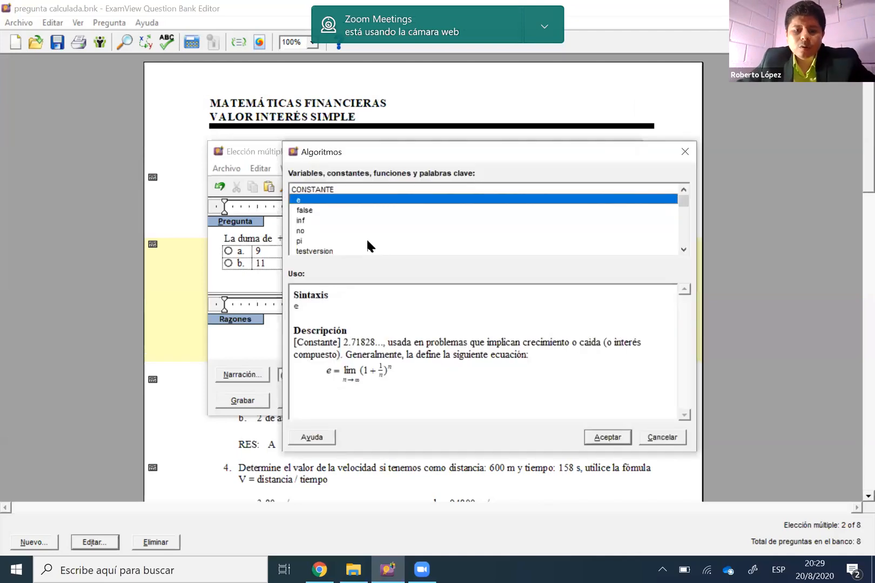
Review the arguments of the range function again in the algorithm reference and return to the variable definition
{"action": "key", "text": "r"}
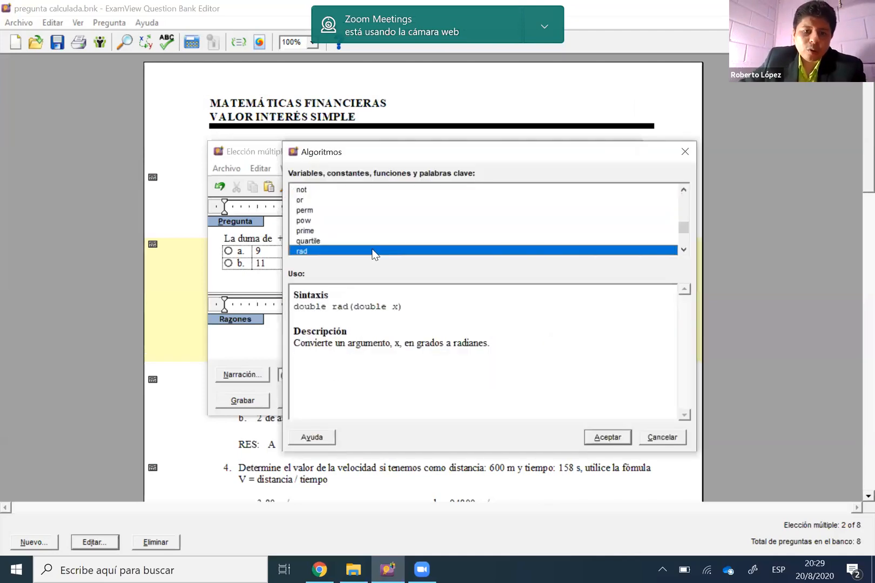
{"action": "scroll", "coordinate": [373, 249], "scroll_direction": "up", "scroll_amount": 2}
{"action": "scroll", "coordinate": [374, 248], "scroll_direction": "up", "scroll_amount": 3}
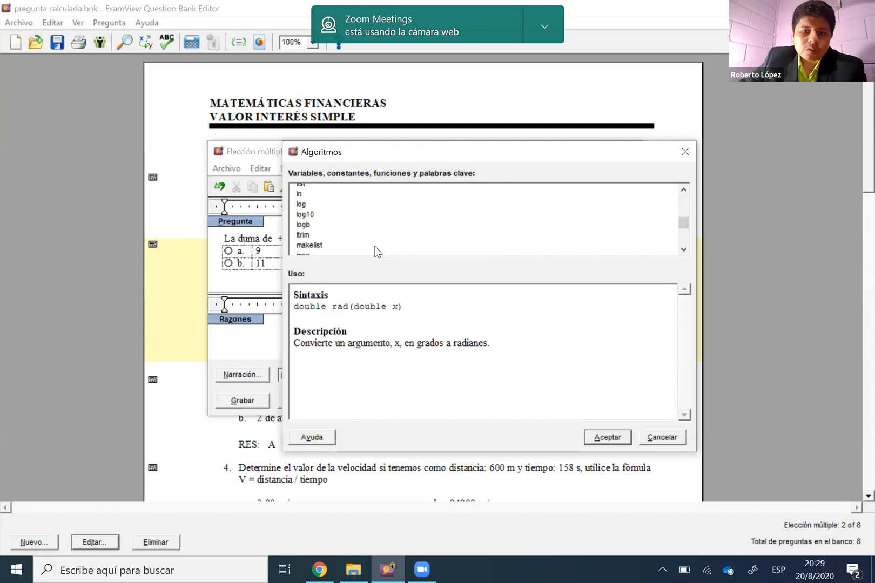
{"action": "scroll", "coordinate": [376, 251], "scroll_direction": "down", "scroll_amount": 3}
{"action": "scroll", "coordinate": [353, 240], "scroll_direction": "down", "scroll_amount": 1}
{"action": "left_click", "coordinate": [353, 241]}
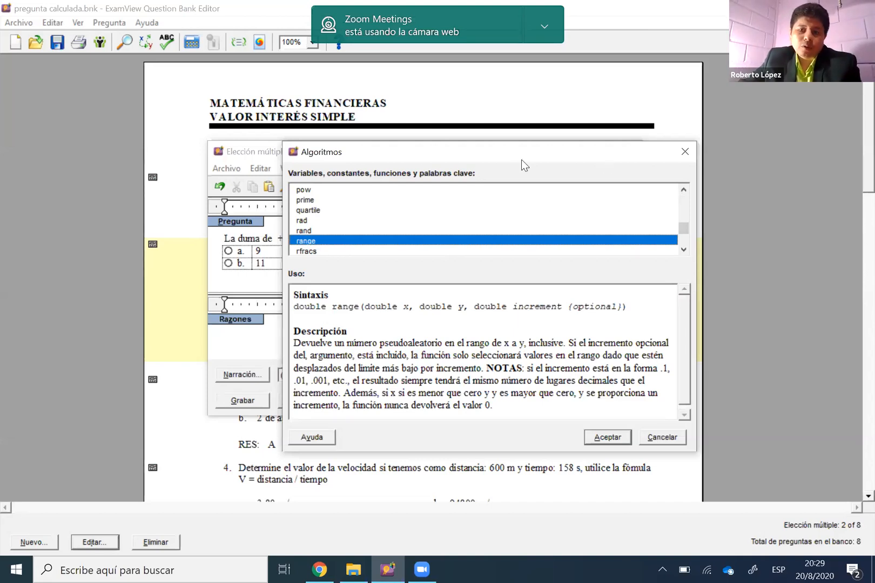
{"action": "left_click_drag", "start_coordinate": [520, 159], "coordinate": [421, 161]}
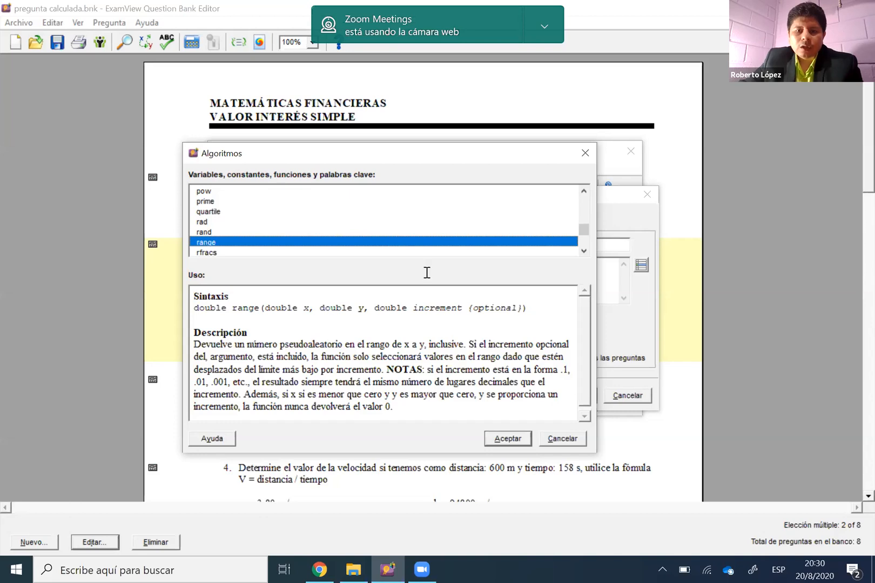
{"action": "key", "text": "Return"}
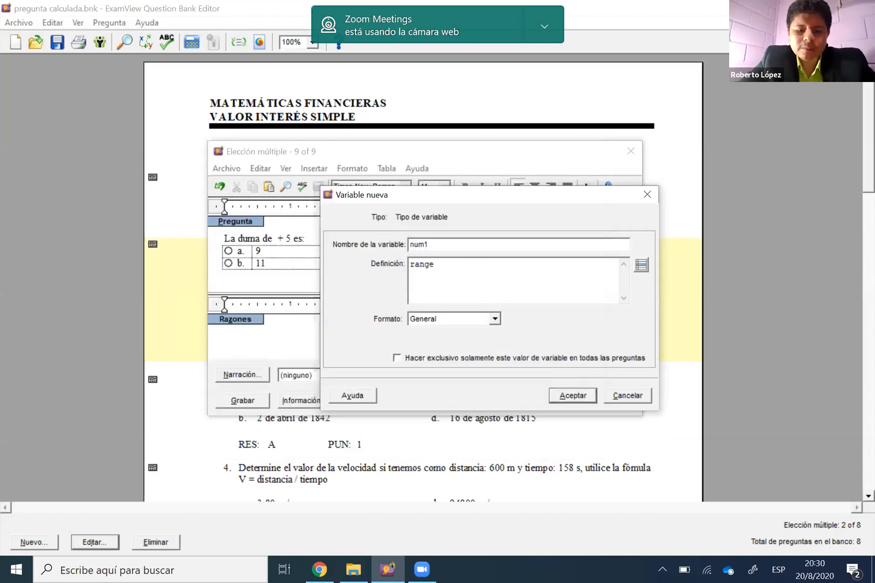
Complete the definition of num1 as range(1,9), without an increment argument
{"action": "type", "text": "("}
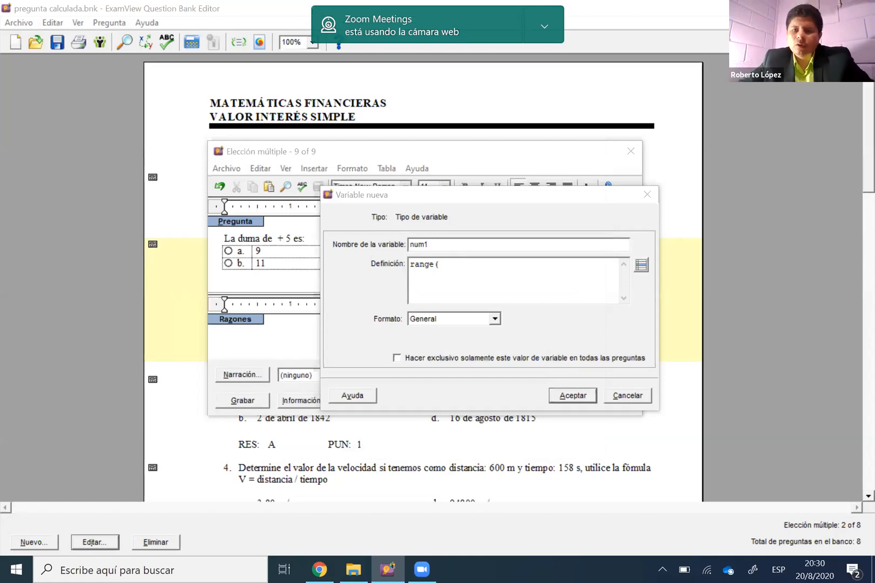
{"action": "type", "text": "1,9"}
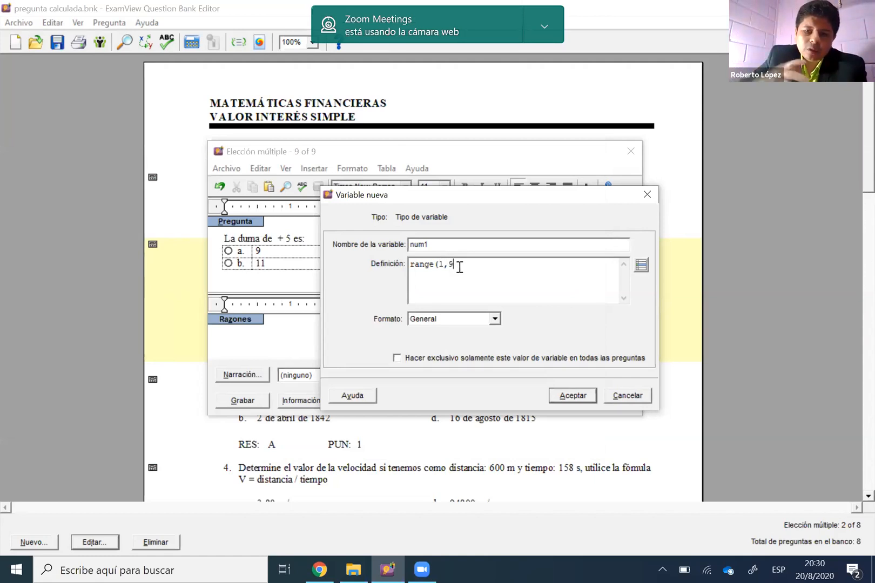
{"action": "type", "text": ","}
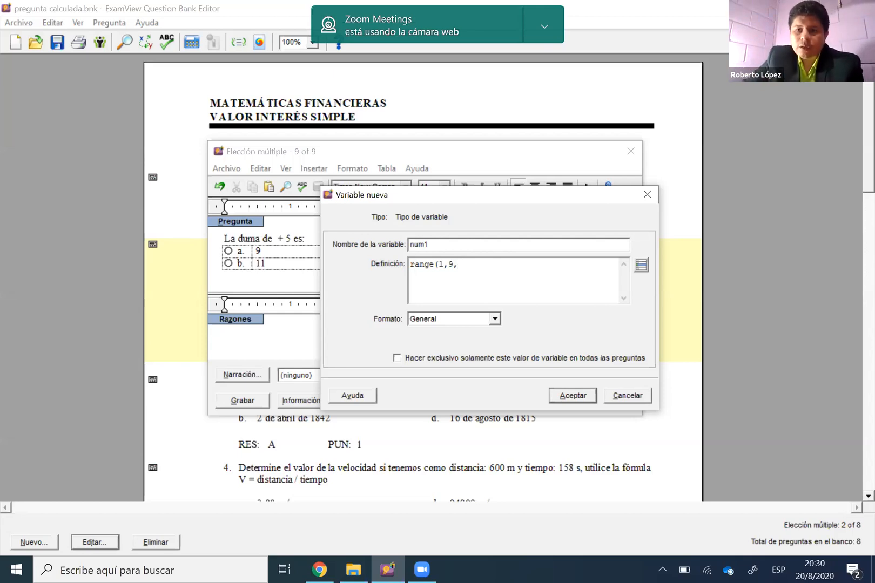
{"action": "type", "text": "2"}
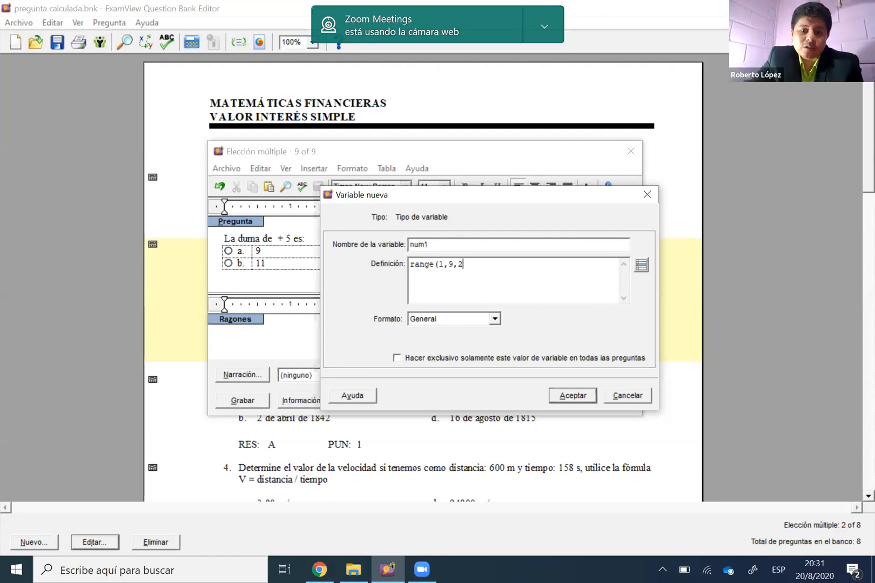
{"action": "key", "text": "BackSpace"}
{"action": "key", "text": "BackSpace"}
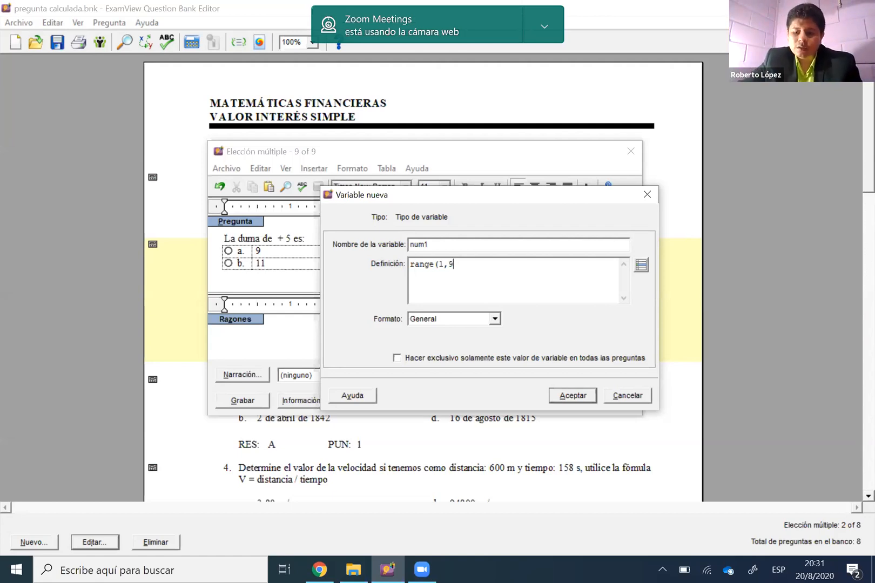
{"action": "type", "text": ")"}
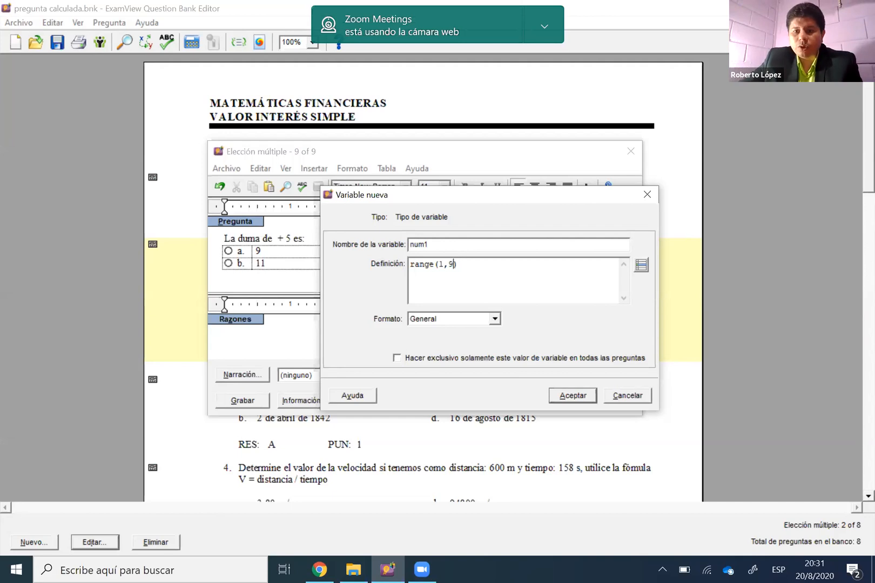
Set num1's format to Número with 0 decimal places, save the variable and insert it as the first addend of the question
{"action": "left_click", "coordinate": [495, 319]}
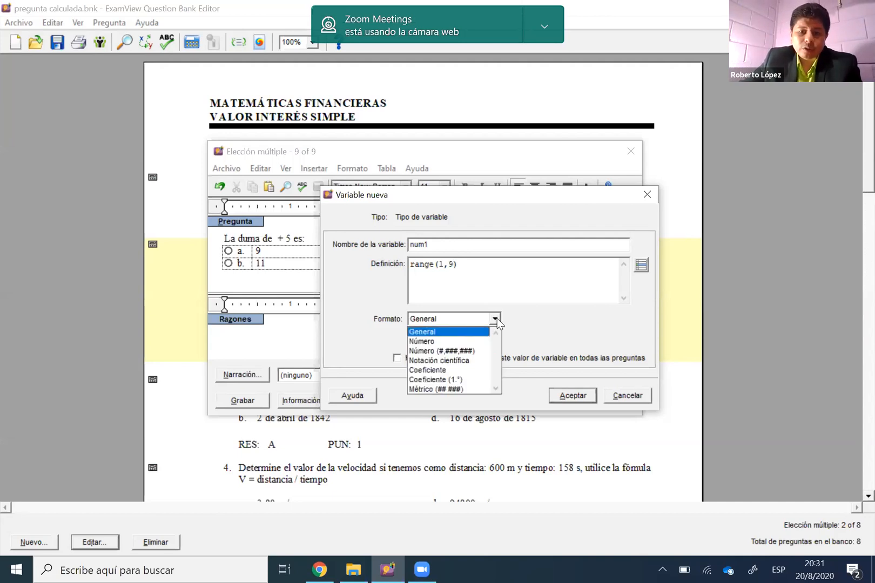
{"action": "left_click", "coordinate": [496, 320]}
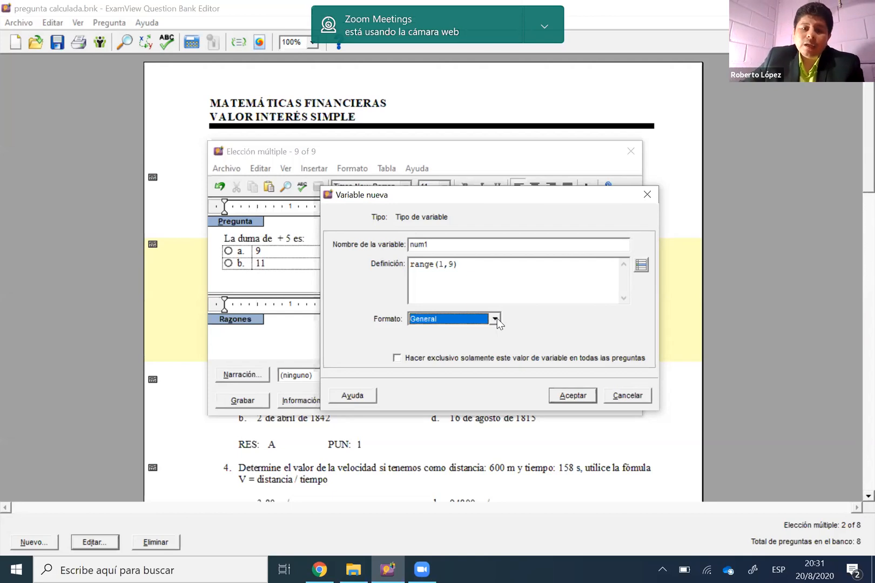
{"action": "left_click", "coordinate": [495, 320]}
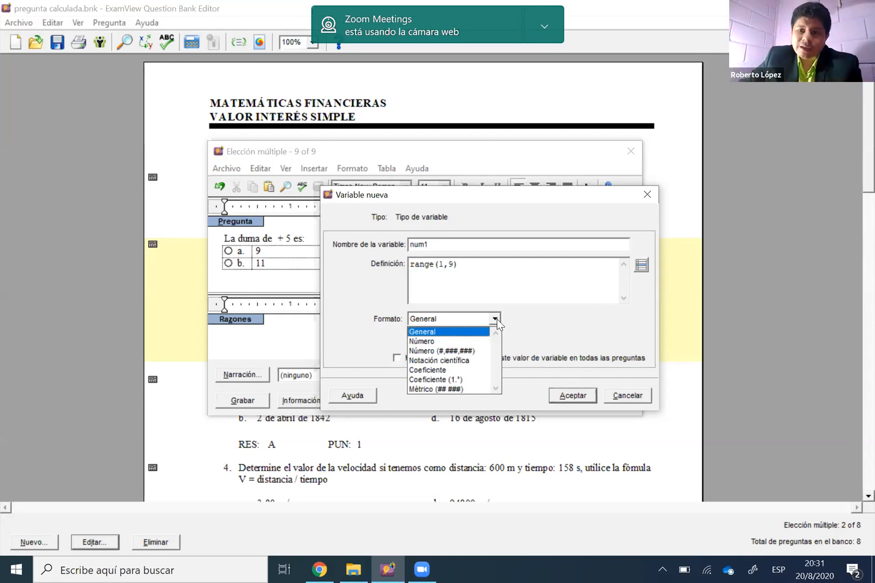
{"action": "left_click", "coordinate": [457, 341]}
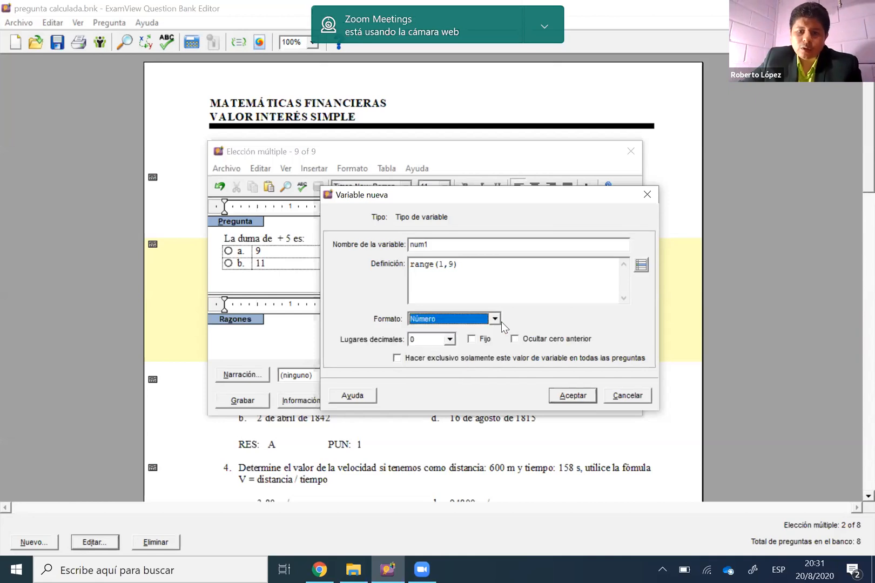
{"action": "left_click", "coordinate": [493, 319]}
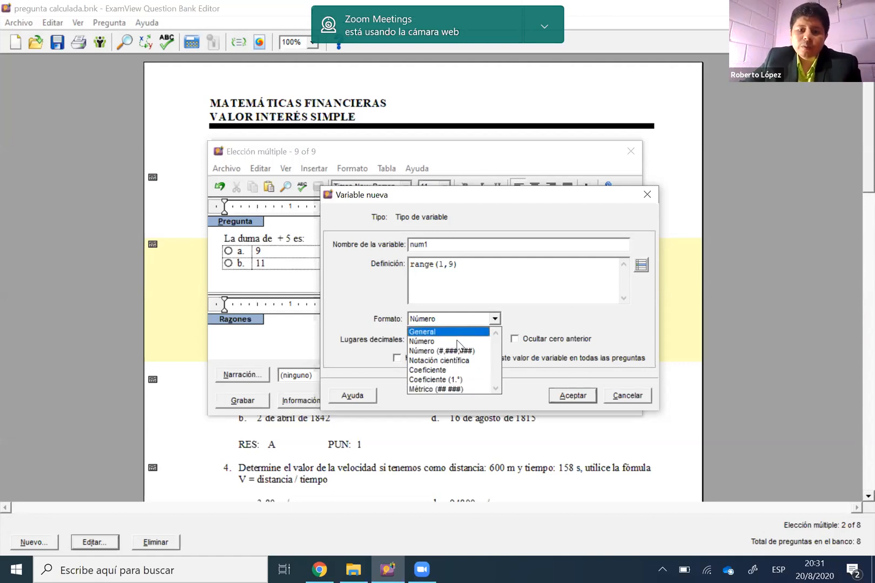
{"action": "left_click", "coordinate": [552, 318]}
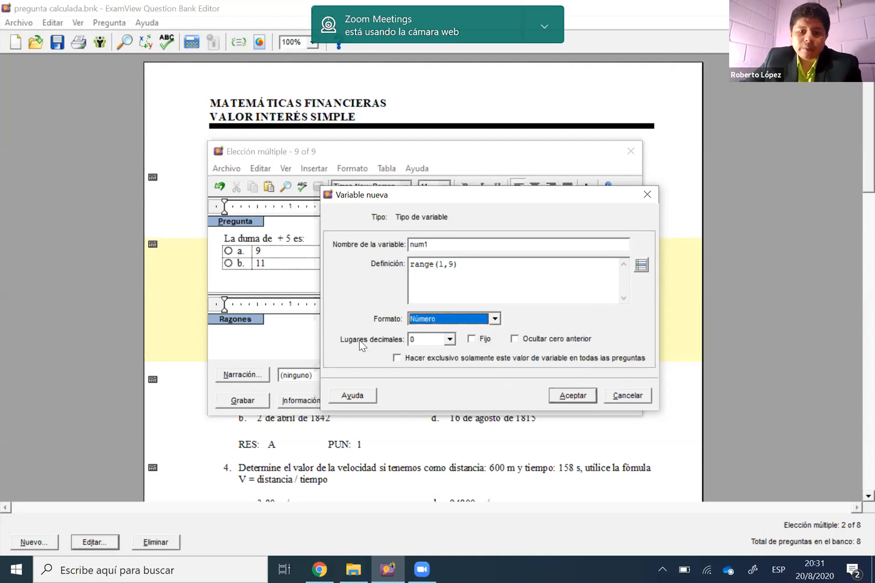
{"action": "left_click", "coordinate": [449, 340]}
{"action": "left_click", "coordinate": [449, 340]}
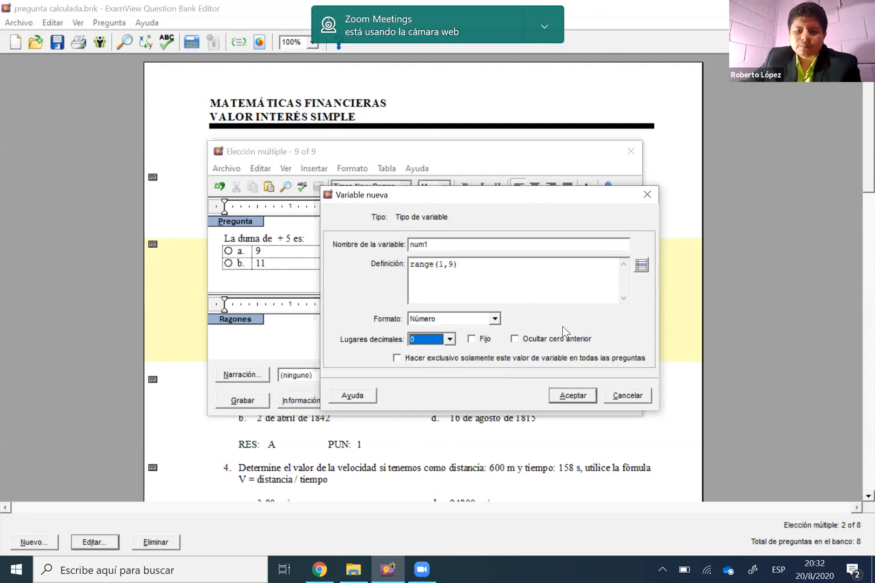
{"action": "left_click", "coordinate": [581, 400]}
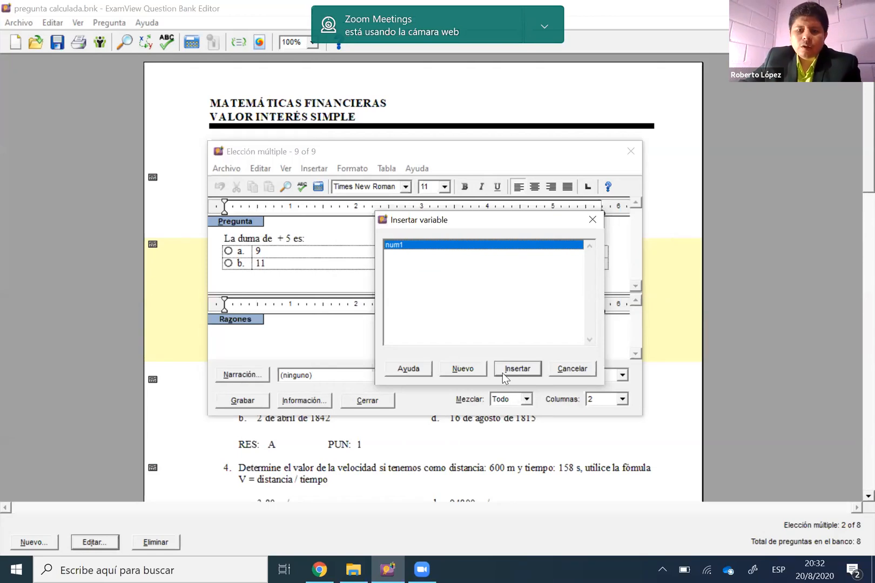
{"action": "left_click", "coordinate": [522, 367]}
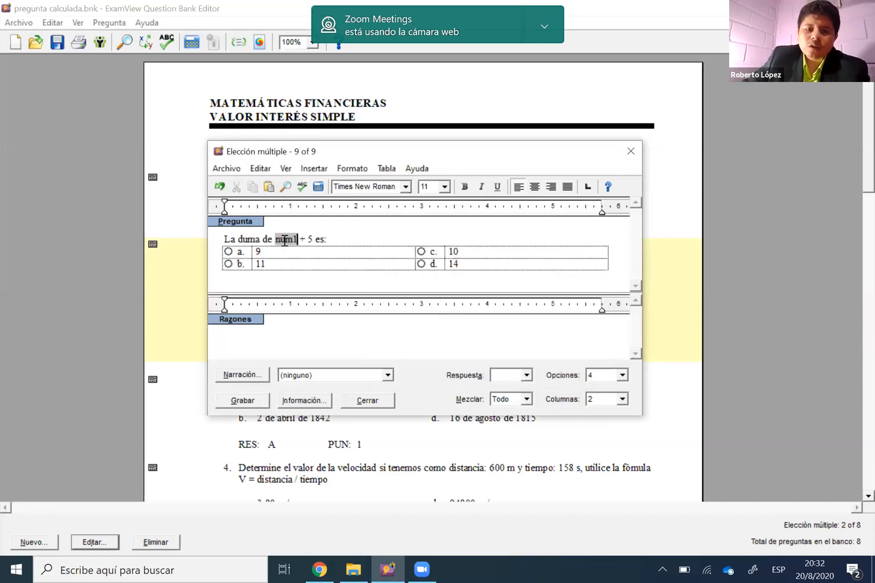
Calculate the question's variable several times to generate different random values for the first addend
{"action": "left_click", "coordinate": [317, 190]}
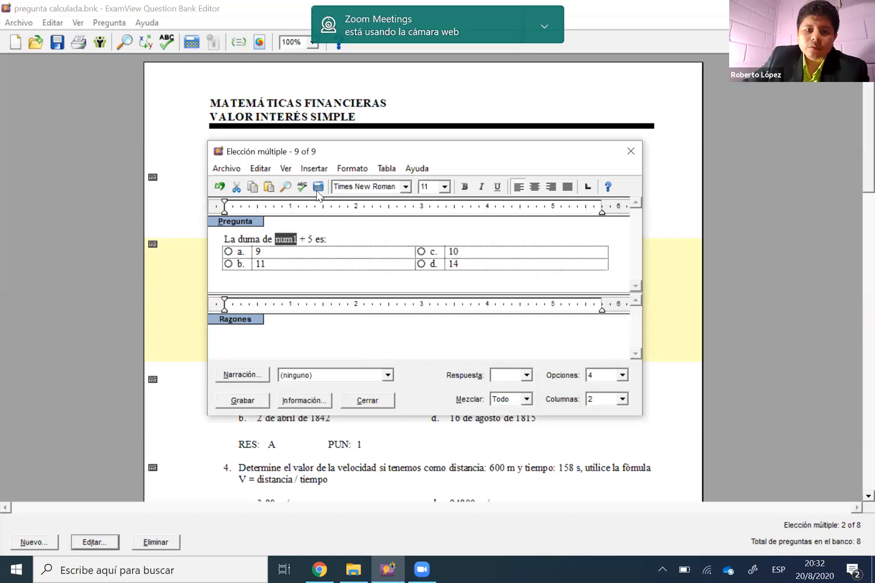
{"action": "left_click", "coordinate": [317, 192]}
{"action": "left_click", "coordinate": [332, 234]}
{"action": "left_click", "coordinate": [319, 190]}
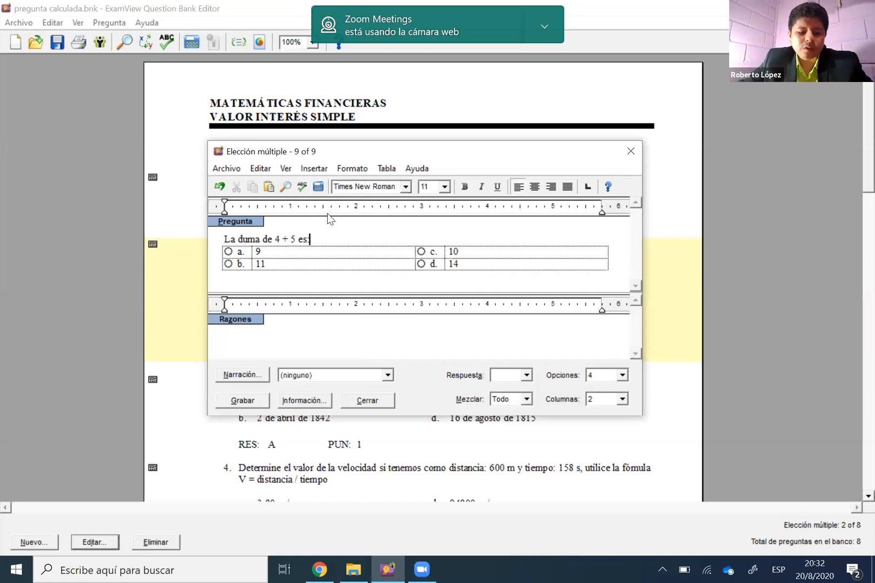
{"action": "key", "text": "F9"}
{"action": "key", "text": "F9"}
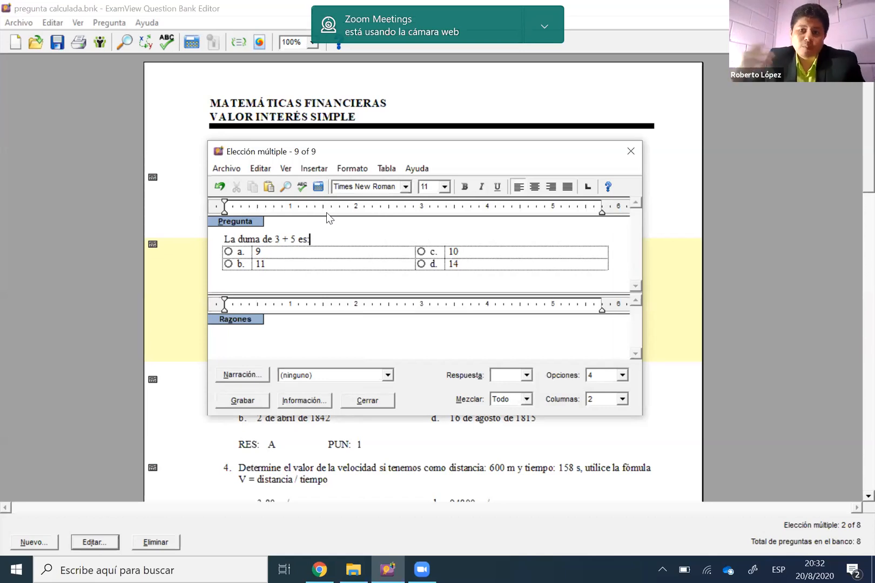
Delete the fixed addend 5 after the plus sign in the question text
{"action": "left_click", "coordinate": [295, 239]}
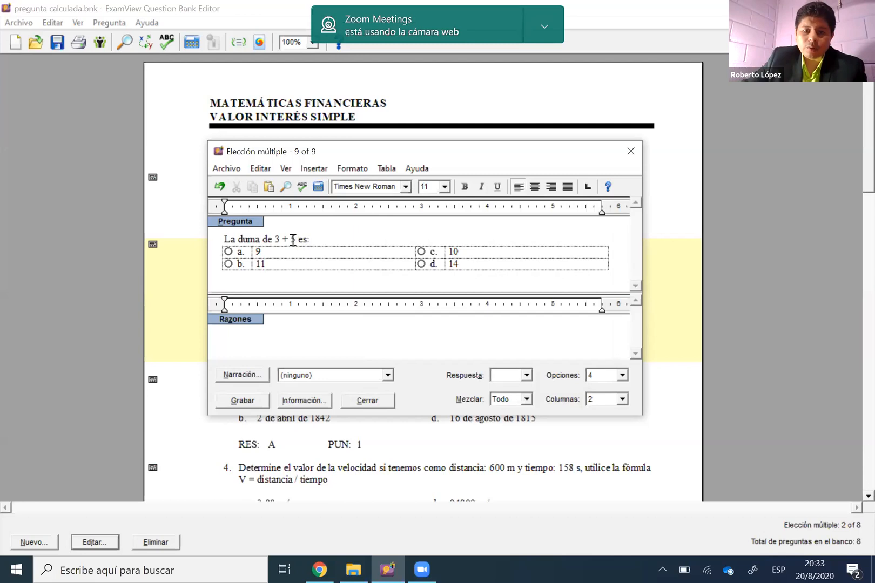
{"action": "key", "text": "shift+Left"}
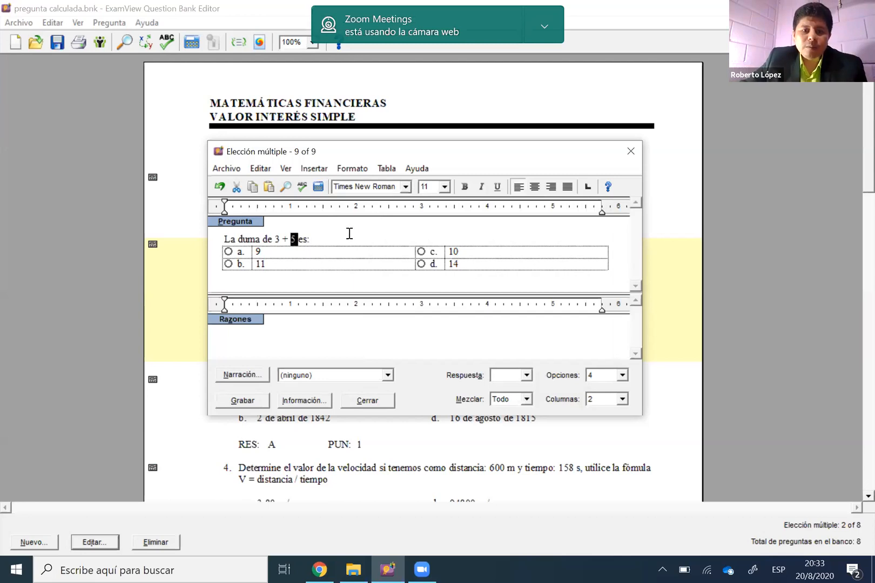
{"action": "left_click", "coordinate": [328, 238]}
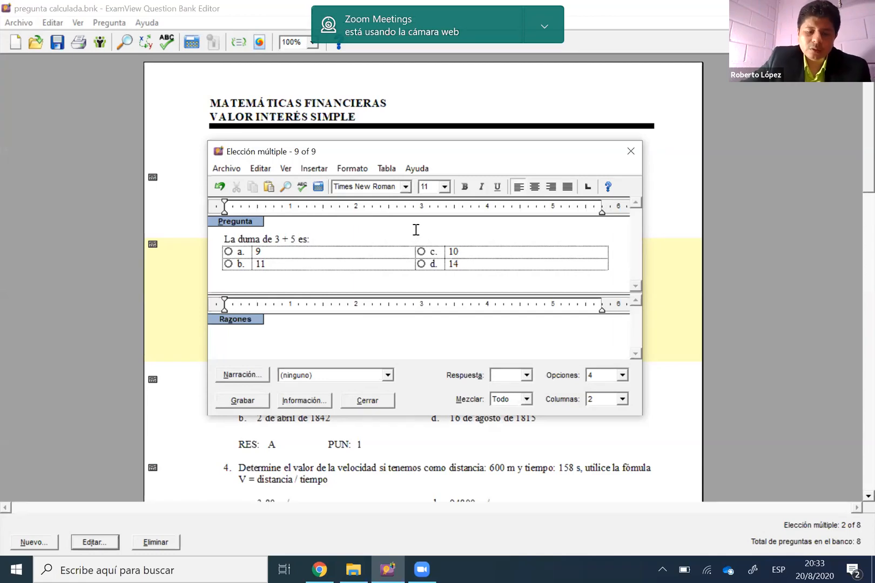
{"action": "key", "text": "BackSpace"}
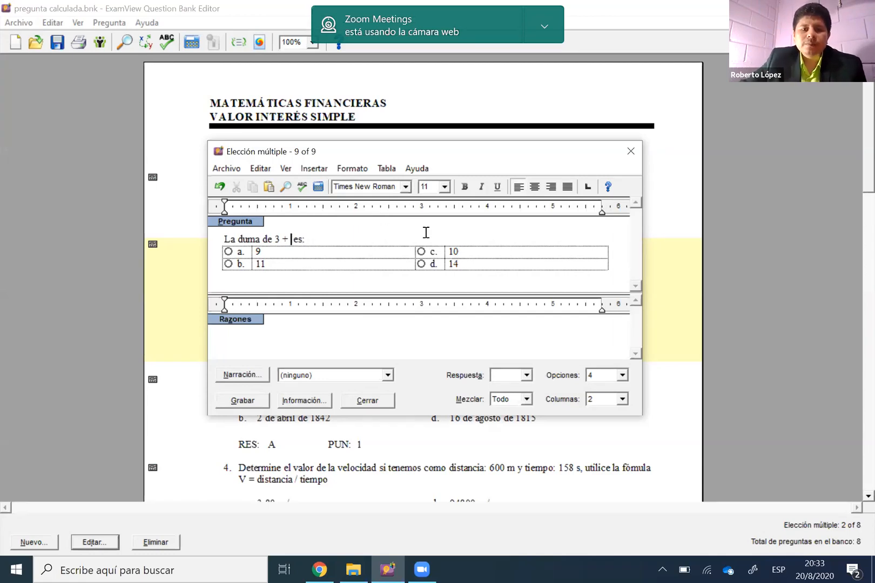
Create a new variable named num2 at the position of the second addend
{"action": "left_click", "coordinate": [322, 170]}
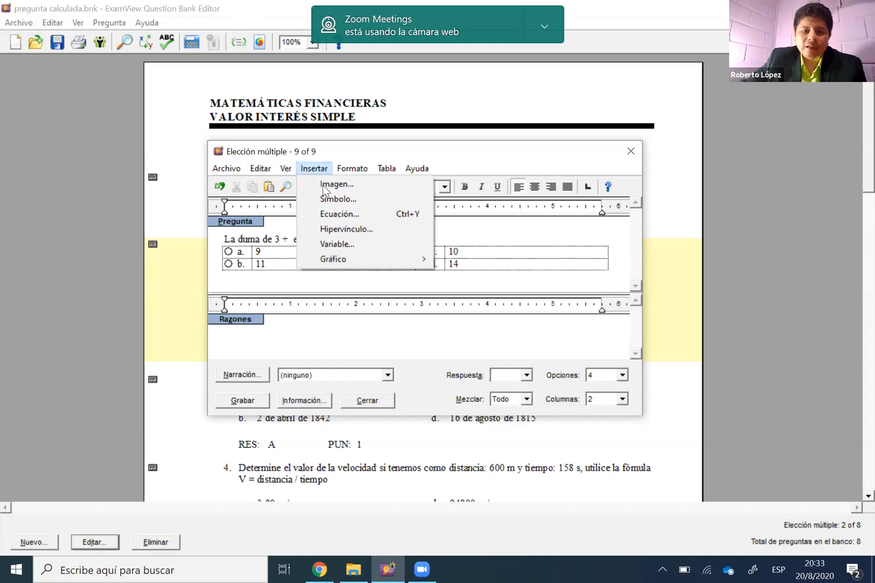
{"action": "left_click", "coordinate": [347, 245]}
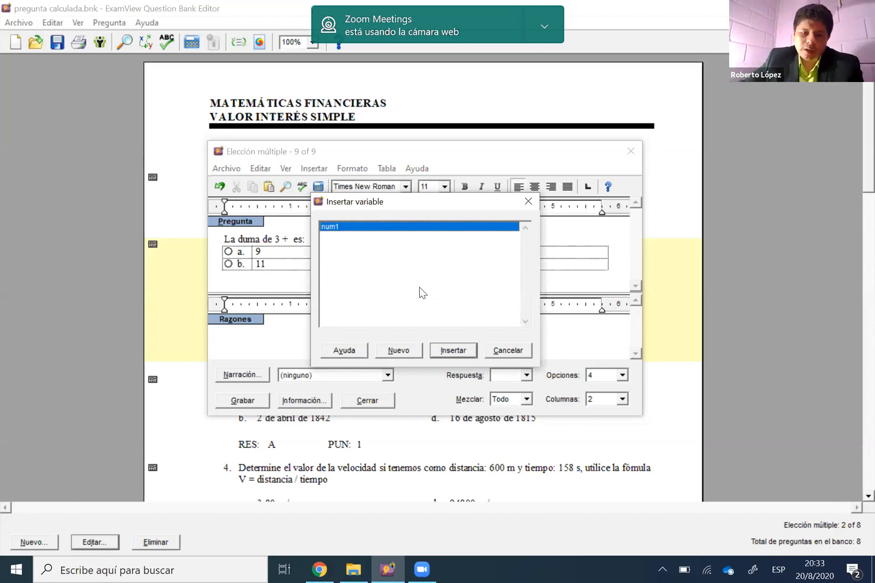
{"action": "left_click", "coordinate": [404, 354]}
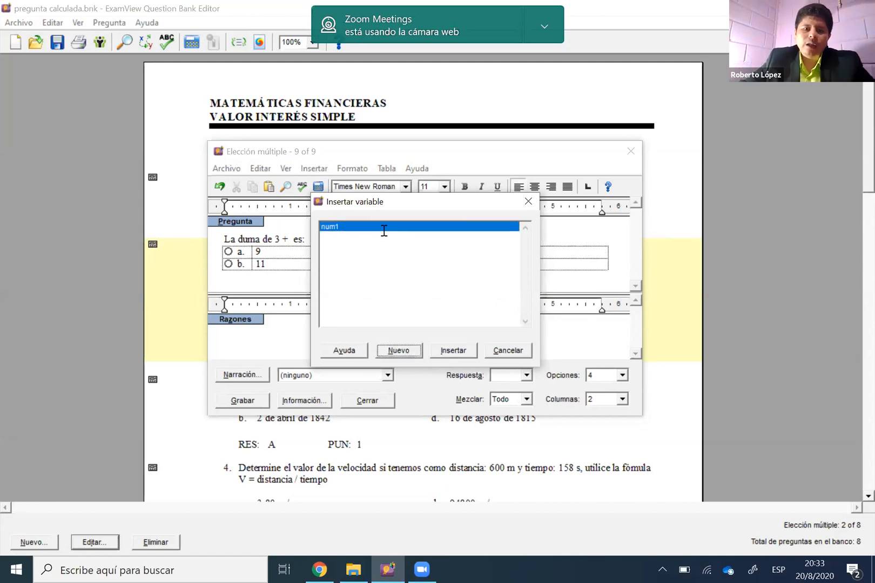
{"action": "type", "text": "n"}
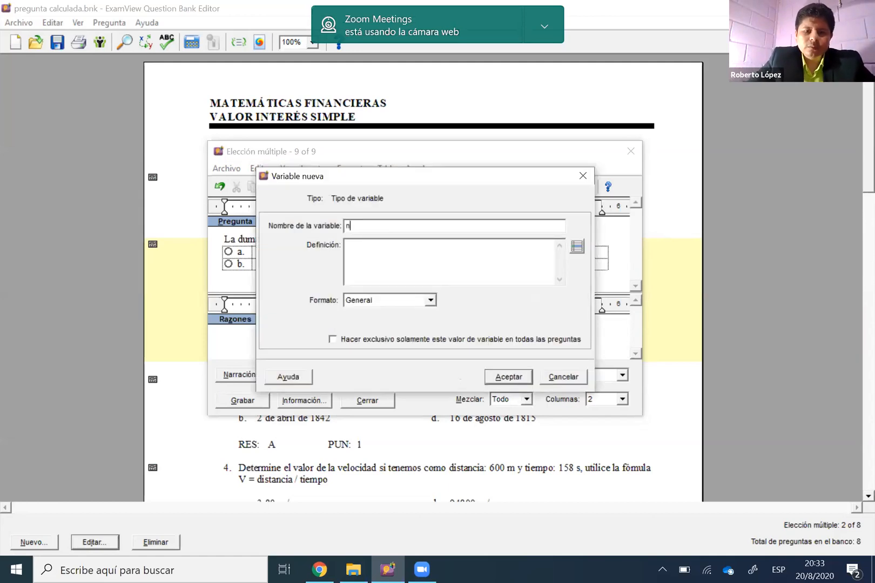
{"action": "type", "text": "um2"}
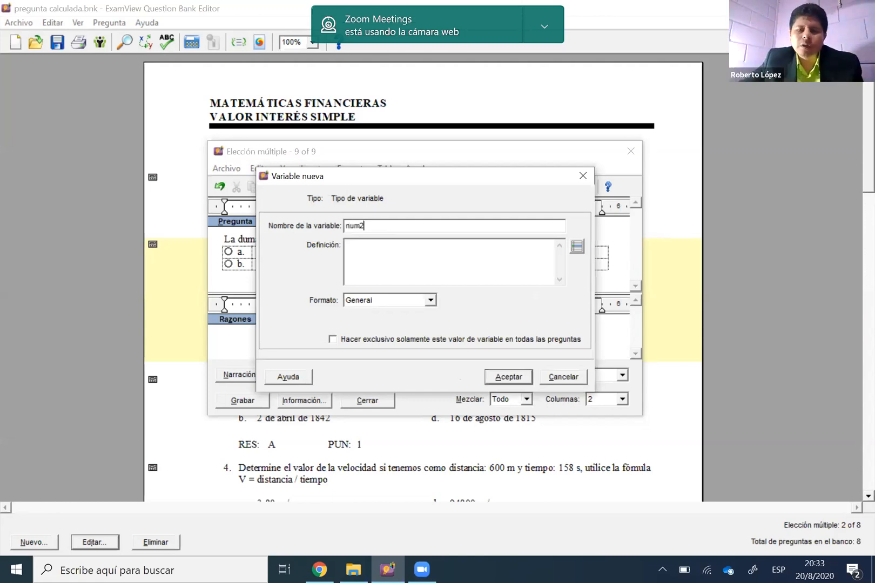
Enter range(1.9) as the definition of num2
{"action": "left_click", "coordinate": [376, 245]}
{"action": "type", "text": "range"}
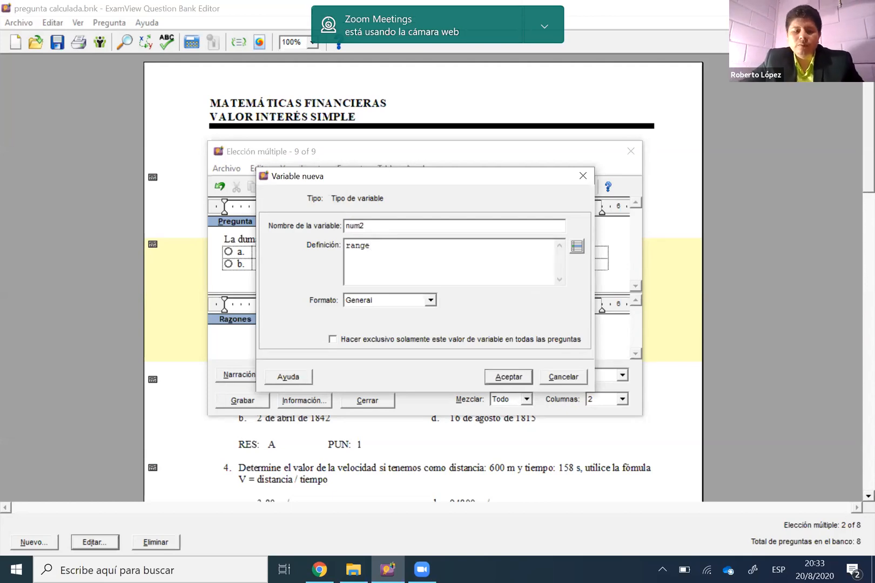
{"action": "type", "text": "()"}
{"action": "key", "text": "Left"}
{"action": "type", "text": "1.9"}
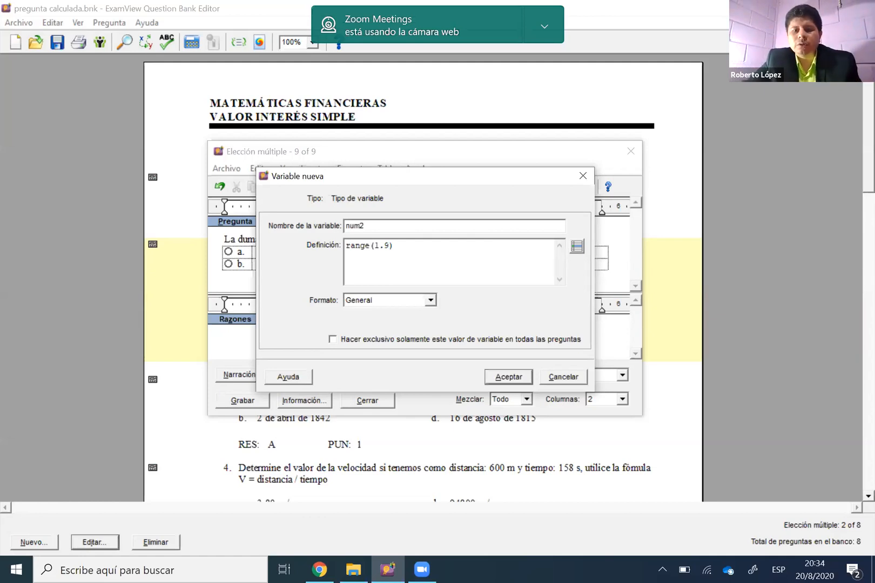
Set num2's format to Número with 0 decimal places
{"action": "left_click", "coordinate": [430, 300]}
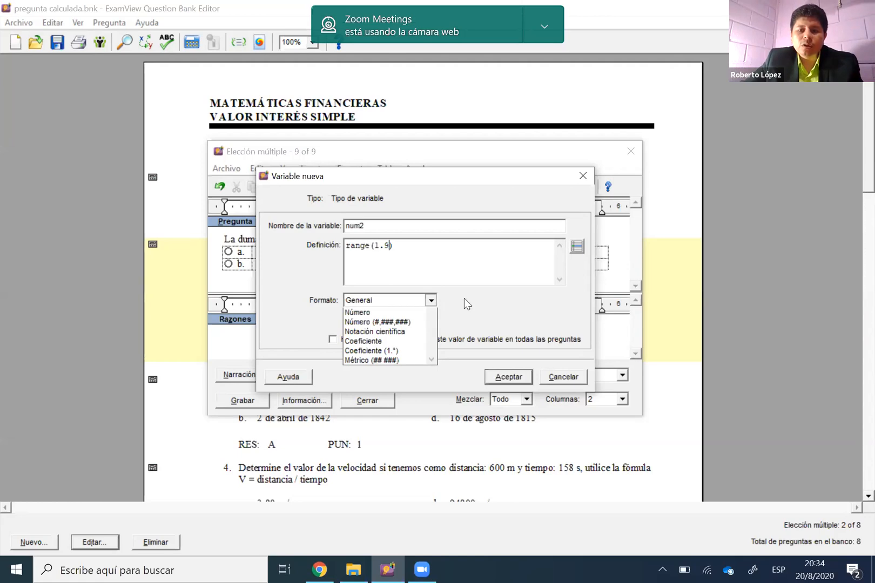
{"action": "key", "text": "Down"}
{"action": "key", "text": "Return"}
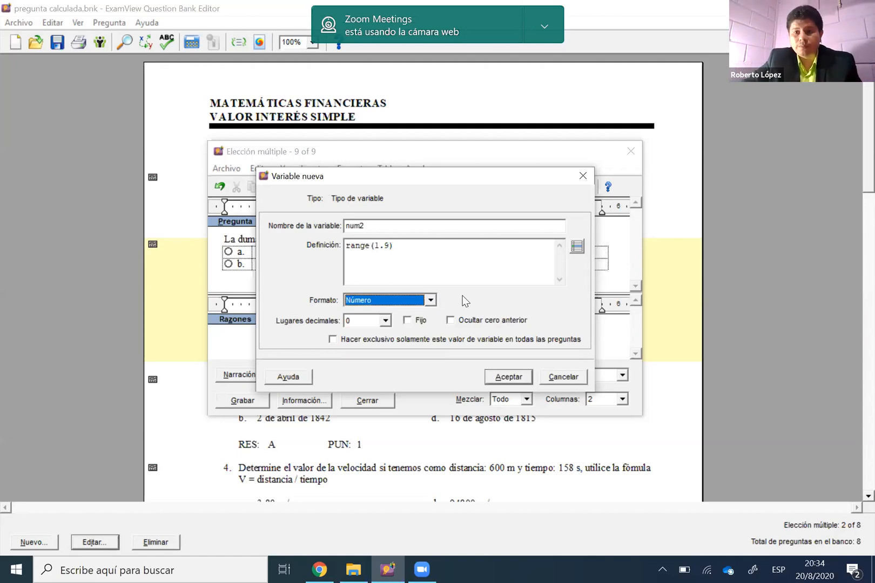
{"action": "left_click", "coordinate": [387, 322]}
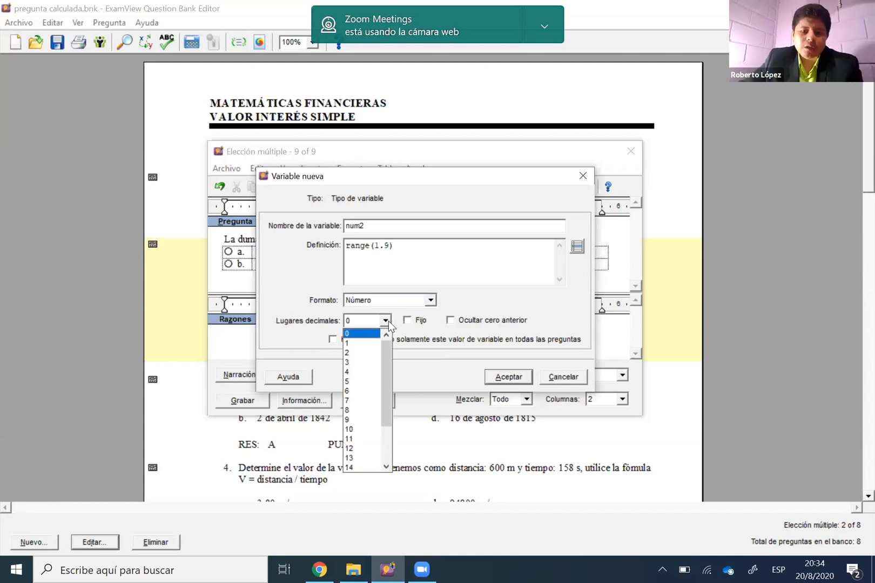
{"action": "left_click", "coordinate": [460, 324]}
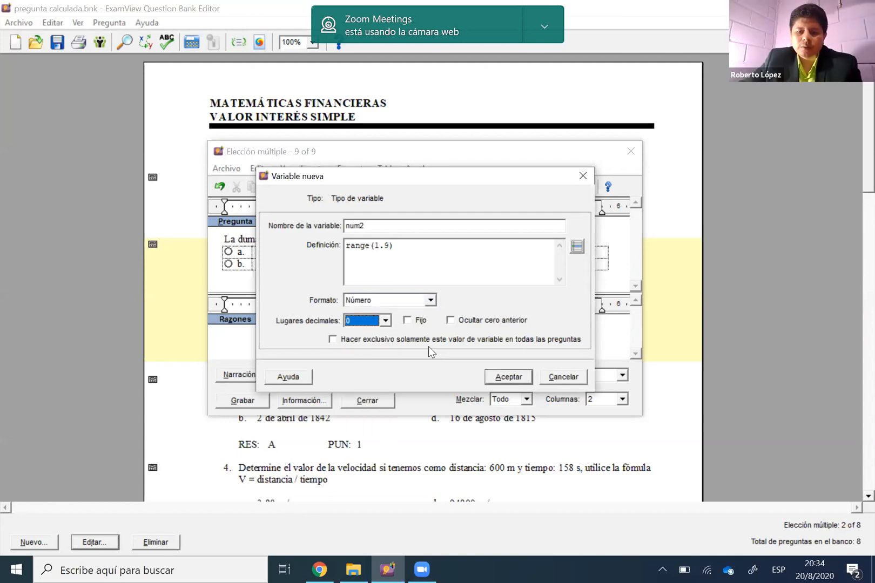
Try to save the num2 variable with its current definition
{"action": "left_click", "coordinate": [509, 377]}
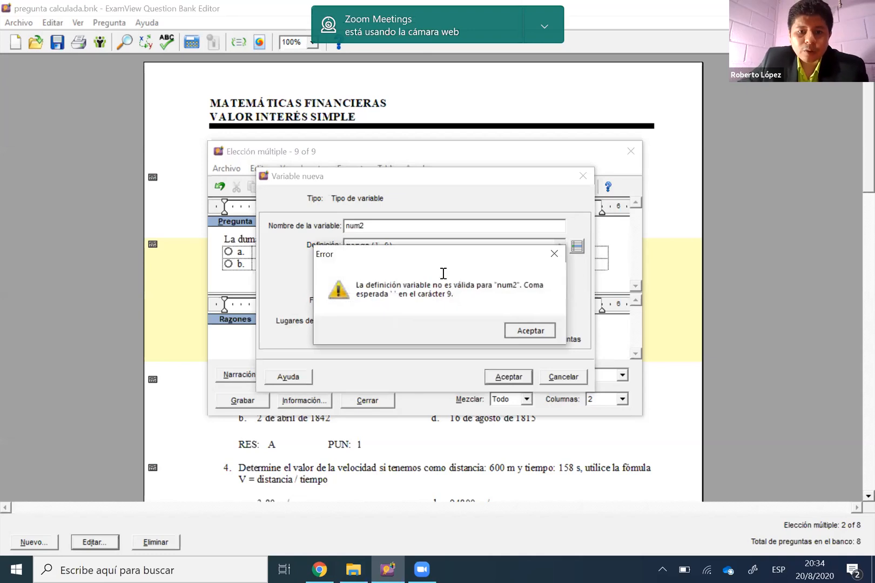
{"action": "key", "text": "Return"}
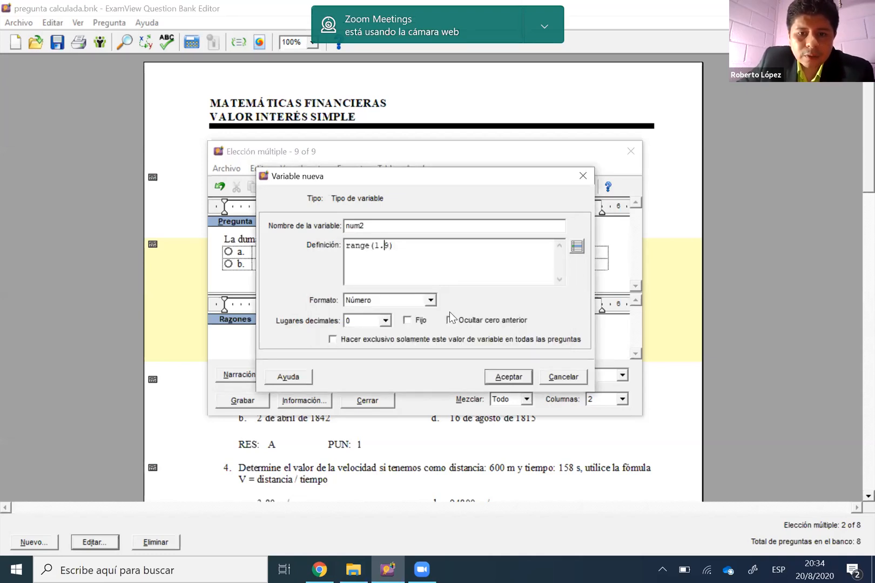
{"action": "left_click", "coordinate": [507, 377]}
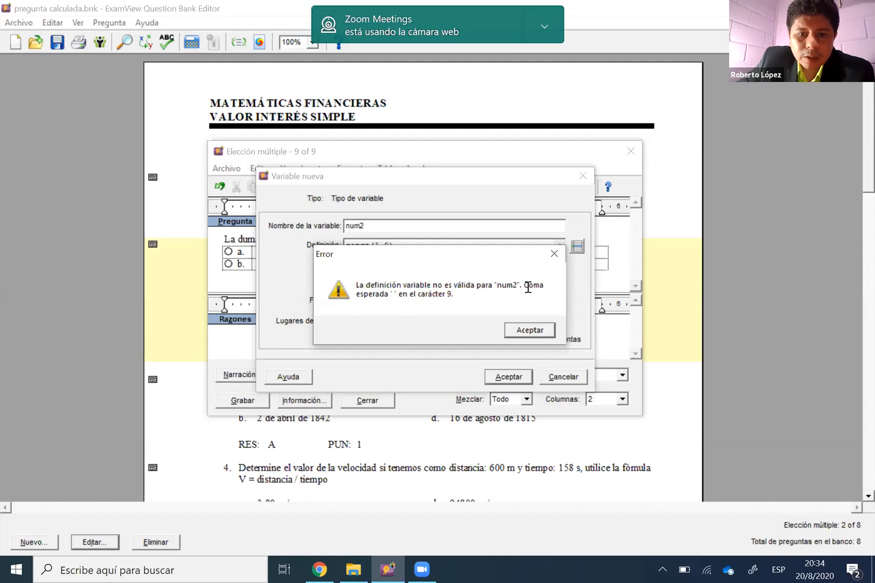
{"action": "key", "text": "Return"}
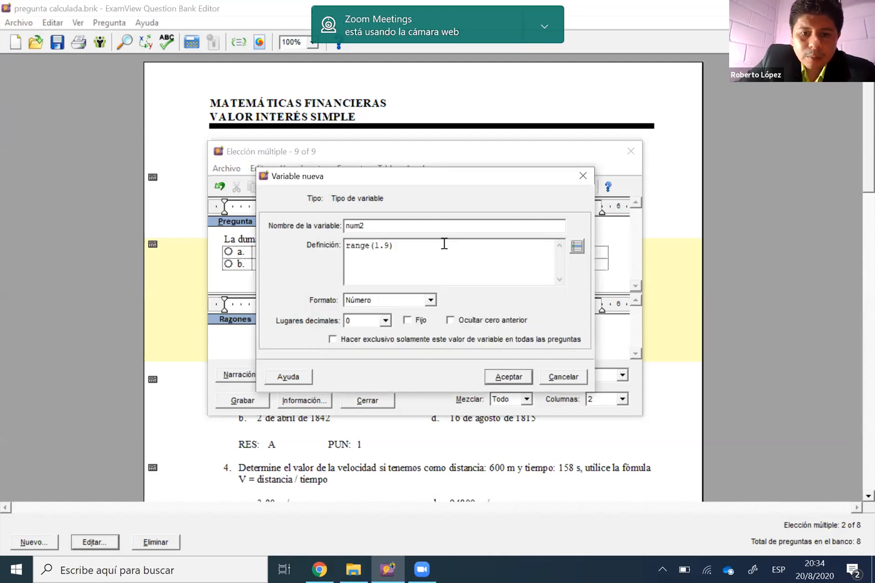
Correct the definition of num2 to range(1,9) with a comma separator and save the variable
{"action": "key", "text": "BackSpace"}
{"action": "type", "text": ","}
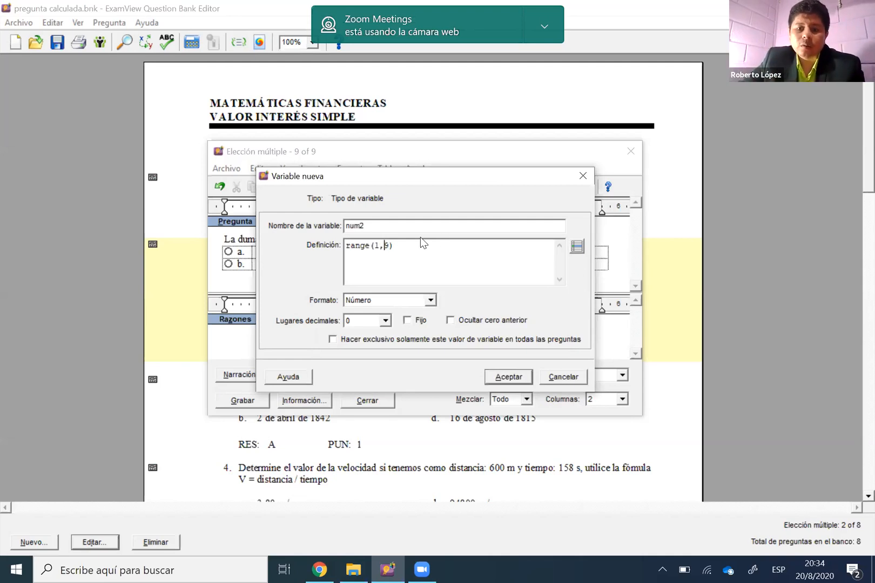
{"action": "left_click", "coordinate": [507, 376]}
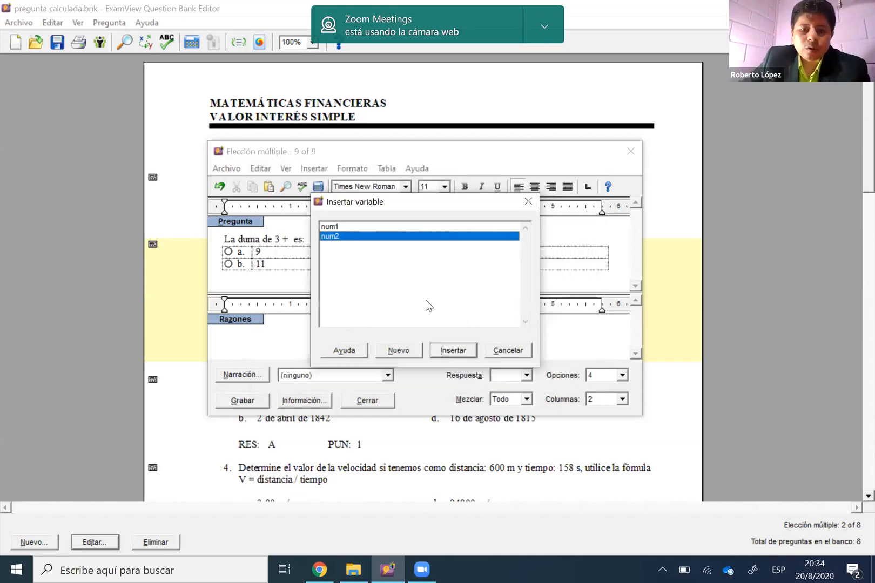
Insert the num2 variable as the second addend in the question text
{"action": "left_click", "coordinate": [333, 227]}
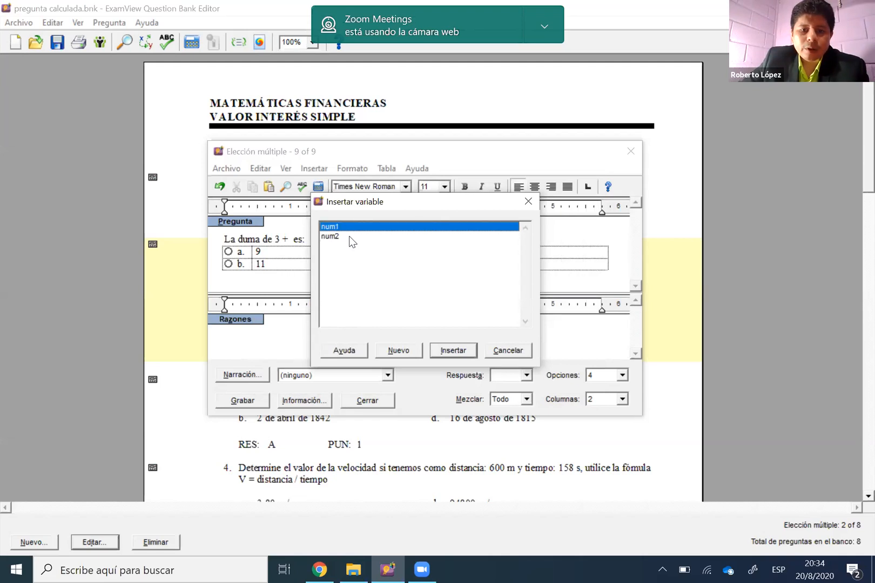
{"action": "left_click", "coordinate": [348, 237]}
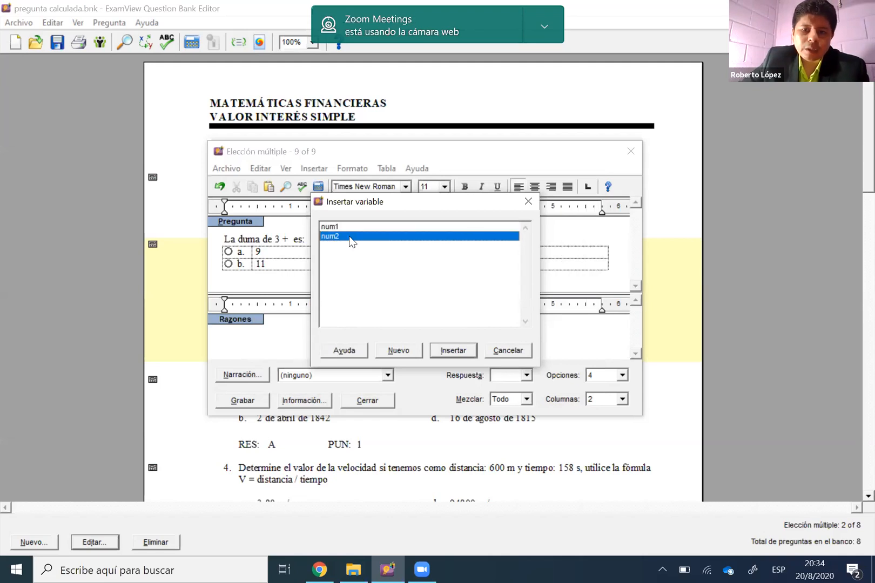
{"action": "left_click", "coordinate": [453, 351]}
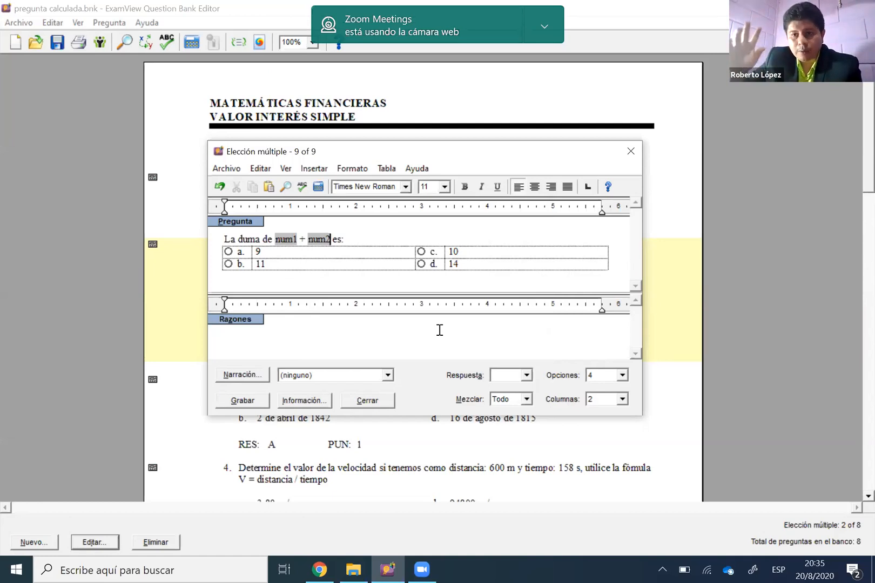
Recalculate the question several times to preview different random values for num1 and num2
{"action": "double_click", "coordinate": [288, 239]}
{"action": "double_click", "coordinate": [310, 239]}
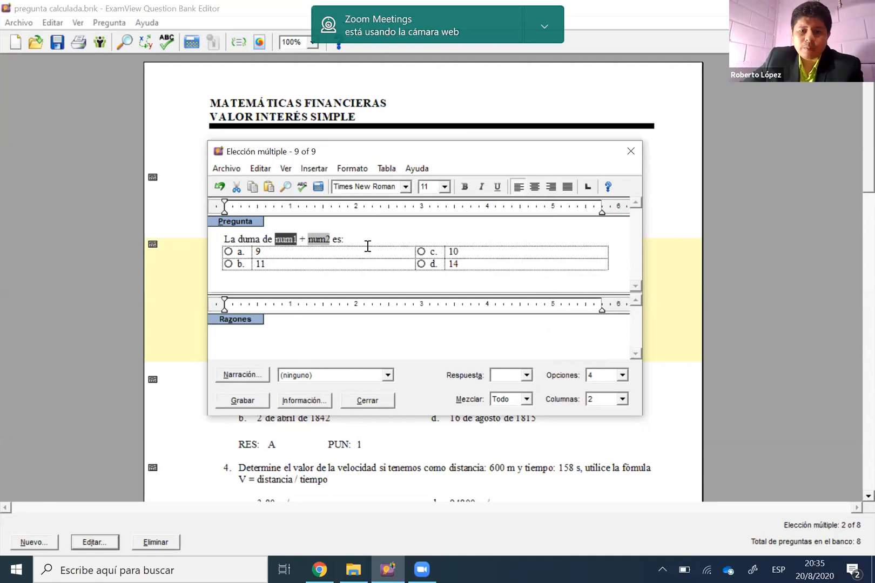
{"action": "left_click", "coordinate": [370, 241]}
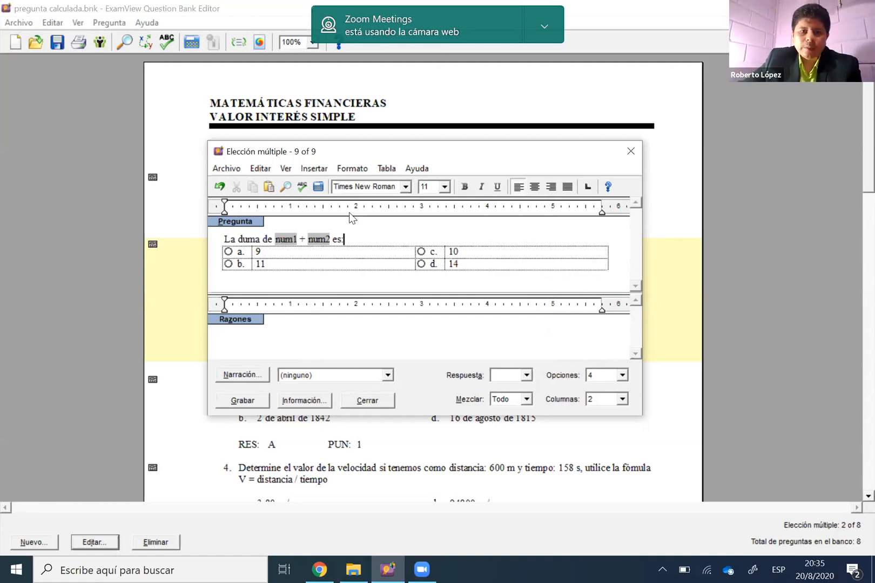
{"action": "left_click", "coordinate": [319, 187]}
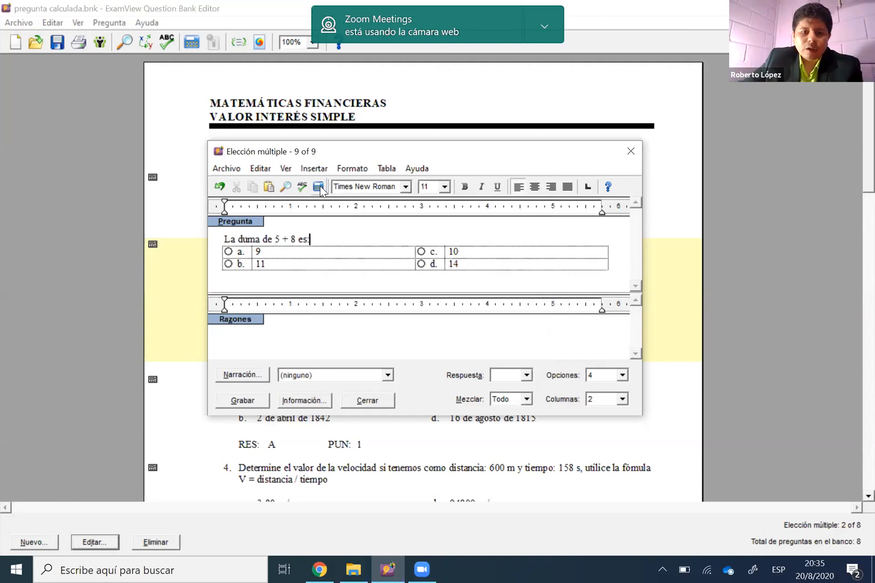
{"action": "left_click", "coordinate": [318, 187]}
{"action": "left_click", "coordinate": [318, 187]}
{"action": "left_click", "coordinate": [319, 187]}
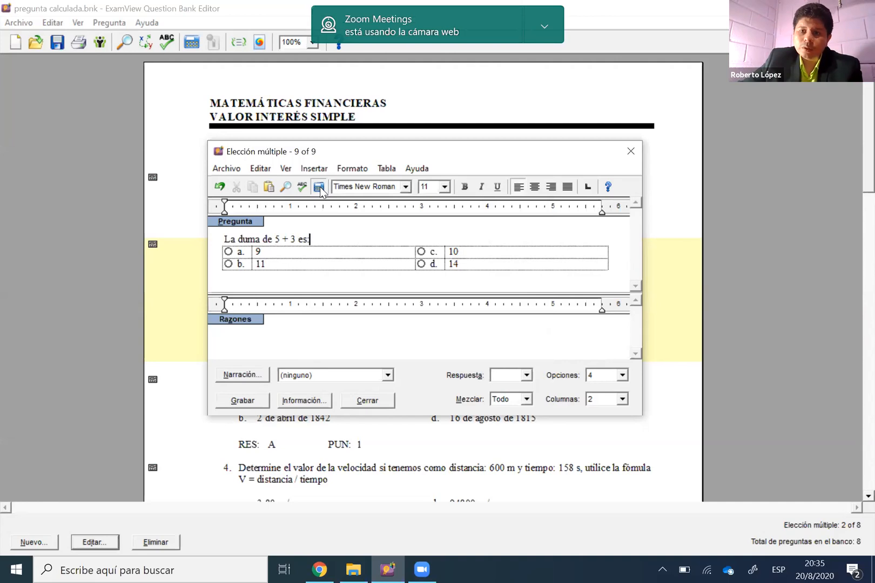
{"action": "left_click", "coordinate": [319, 187]}
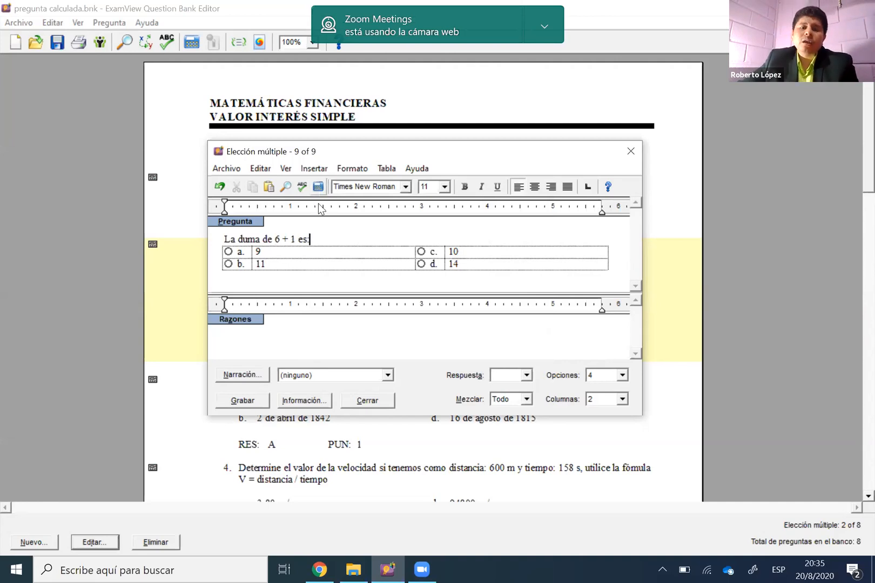
Mark option a as the correct answer of the question
{"action": "left_click", "coordinate": [279, 251]}
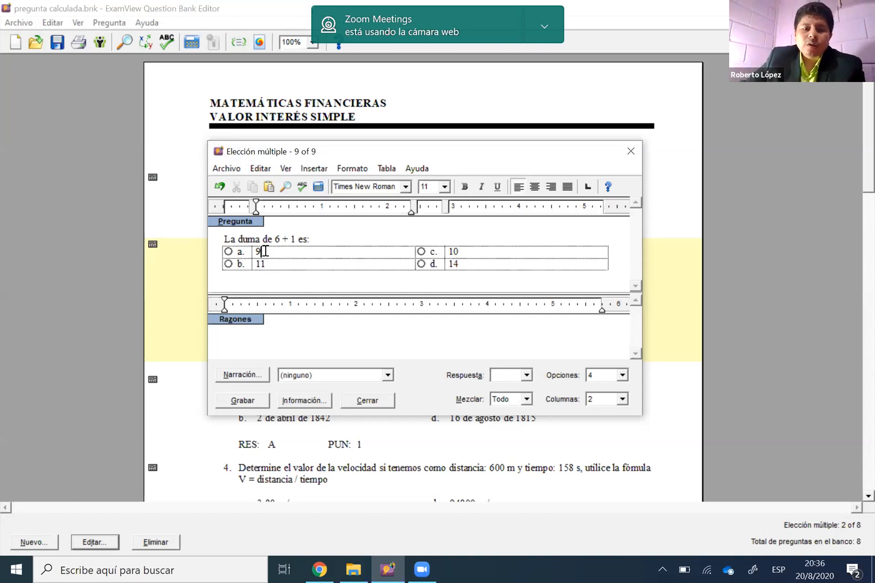
{"action": "left_click", "coordinate": [229, 252]}
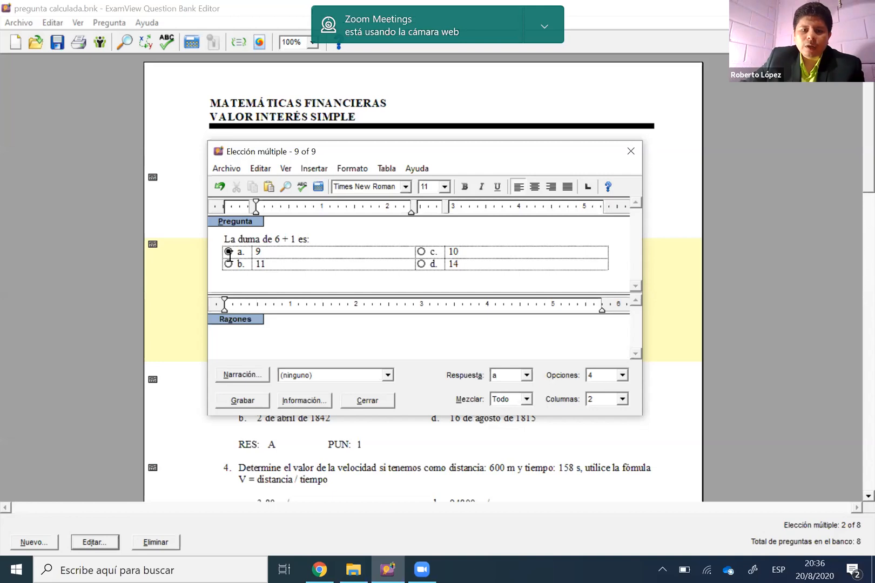
{"action": "left_click", "coordinate": [525, 375]}
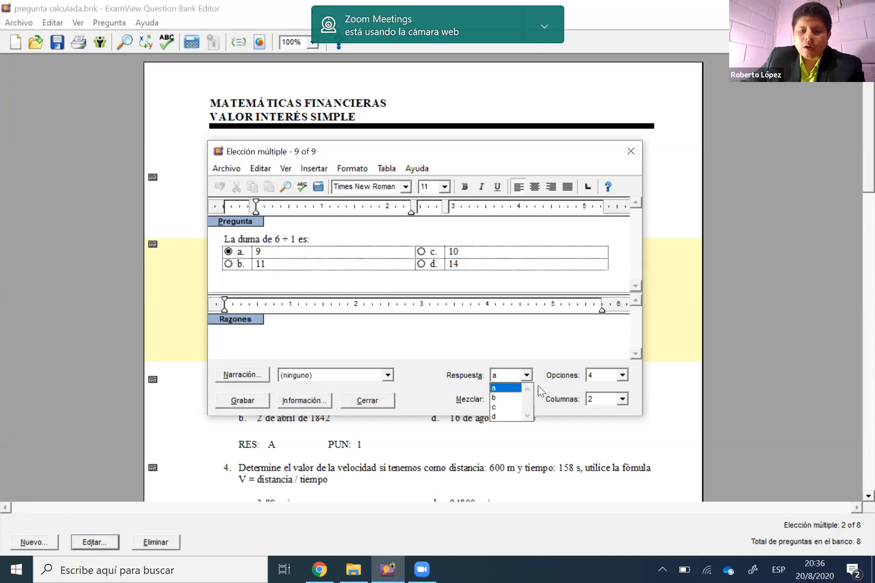
{"action": "left_click", "coordinate": [541, 388]}
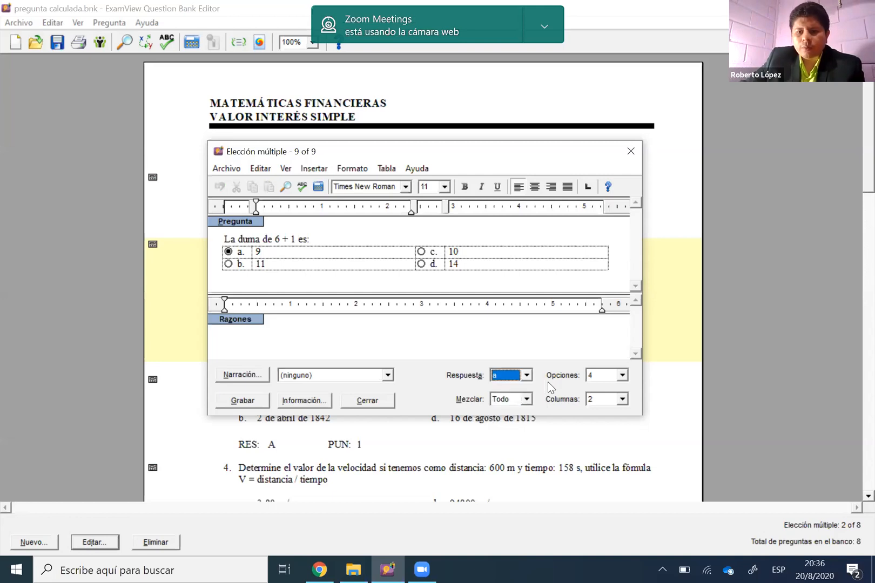
{"action": "key", "text": "Tab"}
Try arranging the answer options in 1 column, and return them to 2 columns
{"action": "left_click", "coordinate": [622, 399]}
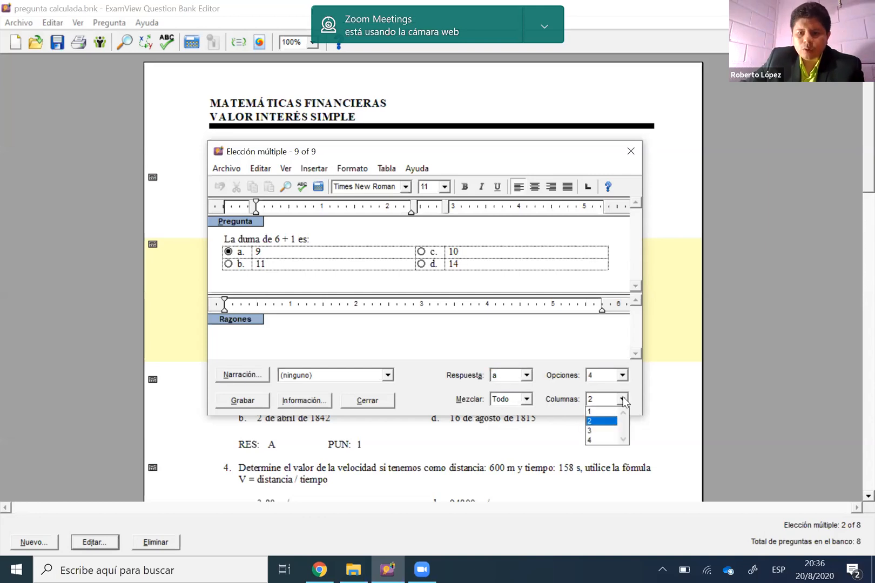
{"action": "left_click", "coordinate": [612, 411]}
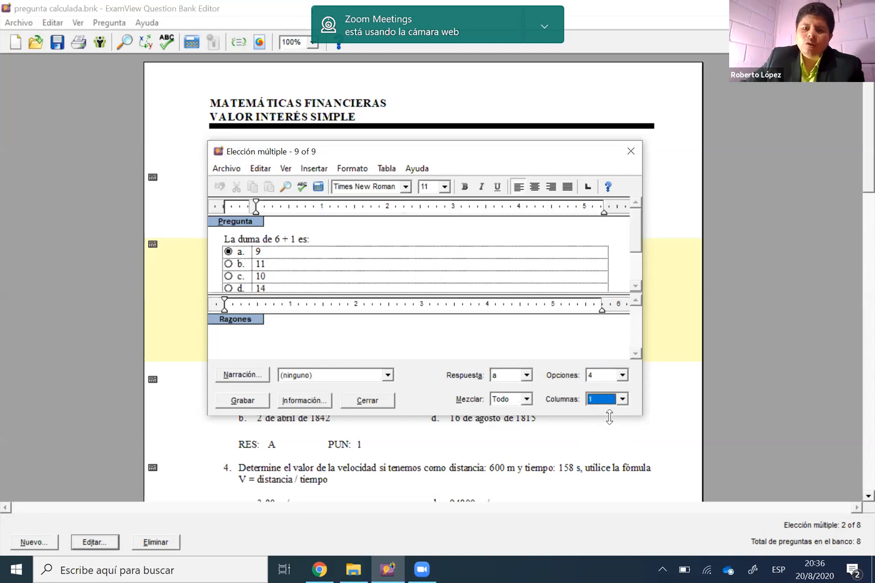
{"action": "key", "text": "Down"}
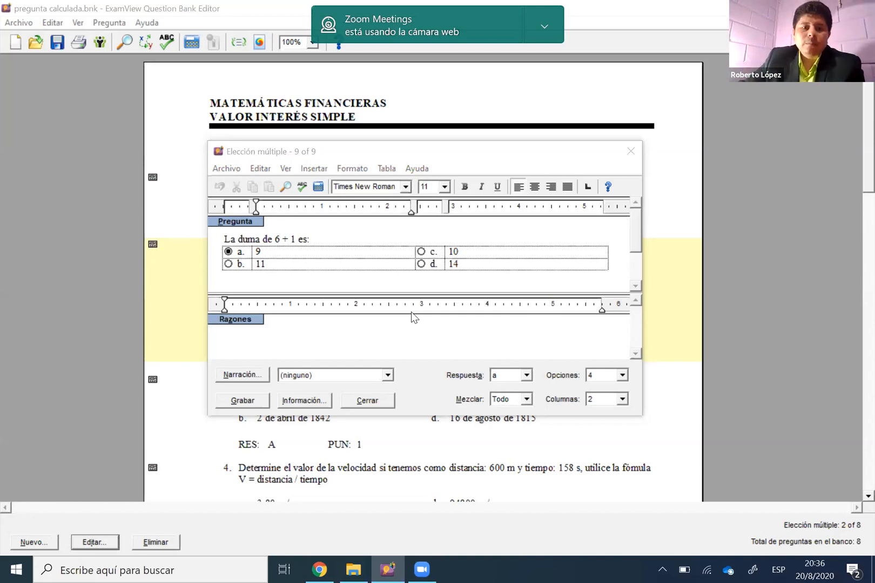
Delete the fixed answer text in option a
{"action": "left_click", "coordinate": [263, 251]}
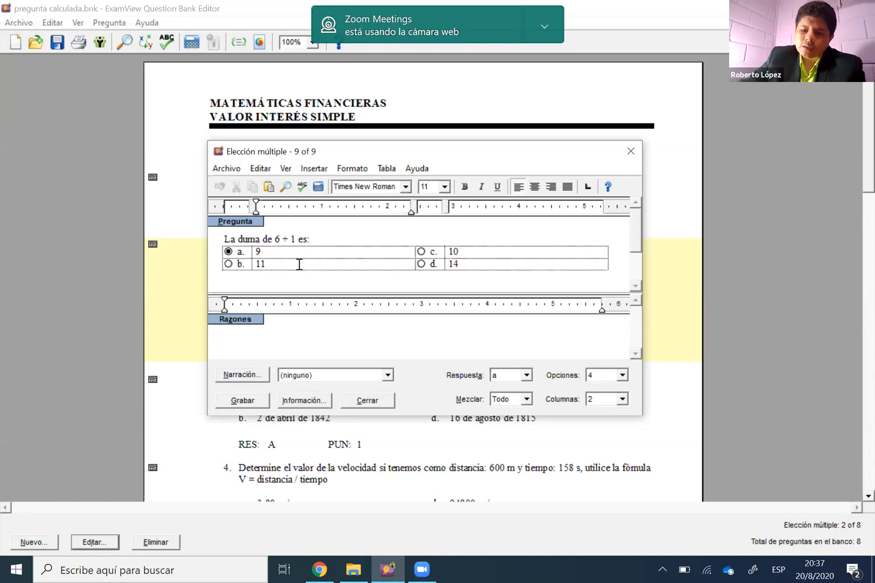
{"action": "key", "text": "shift+Left"}
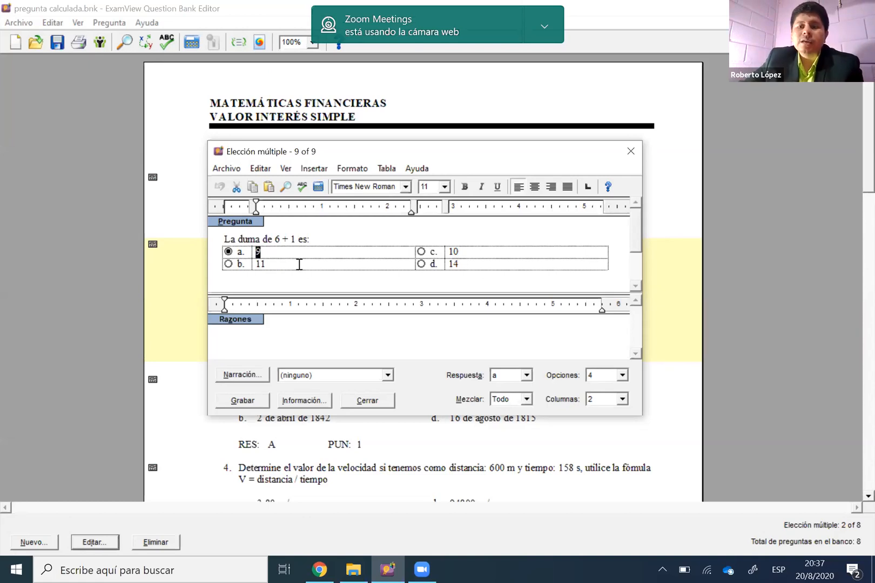
{"action": "key", "text": "Delete"}
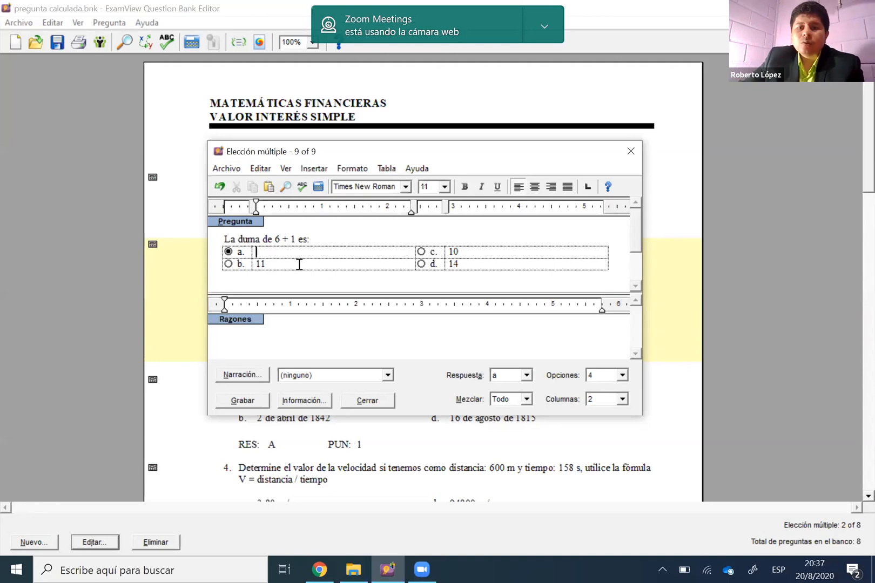
Create a new variable from option a and name it correcto
{"action": "left_click", "coordinate": [322, 169]}
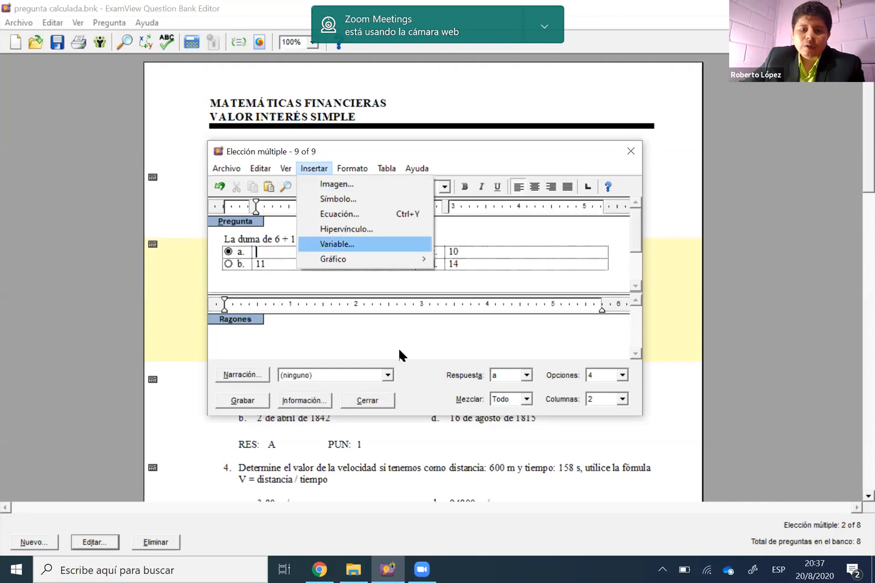
{"action": "key", "text": "Return"}
{"action": "key", "text": "Down"}
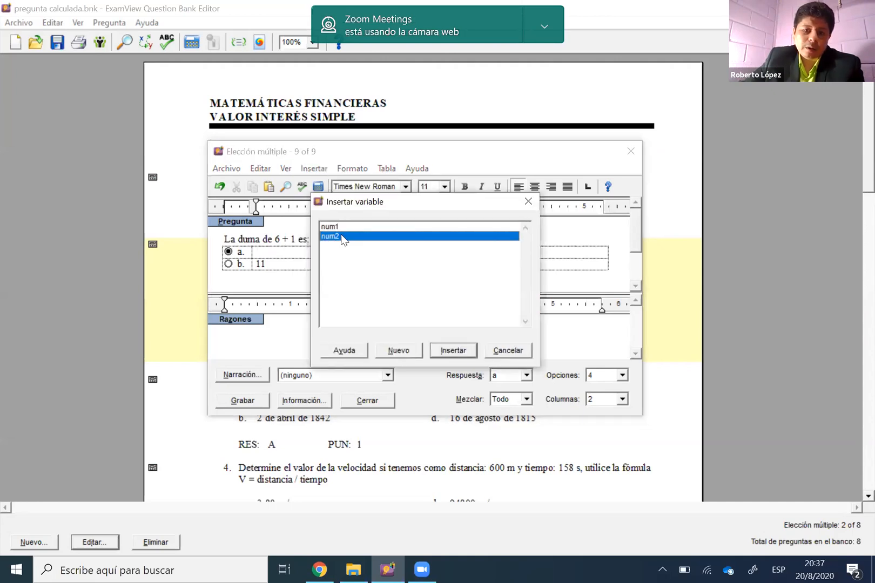
{"action": "left_click", "coordinate": [341, 226]}
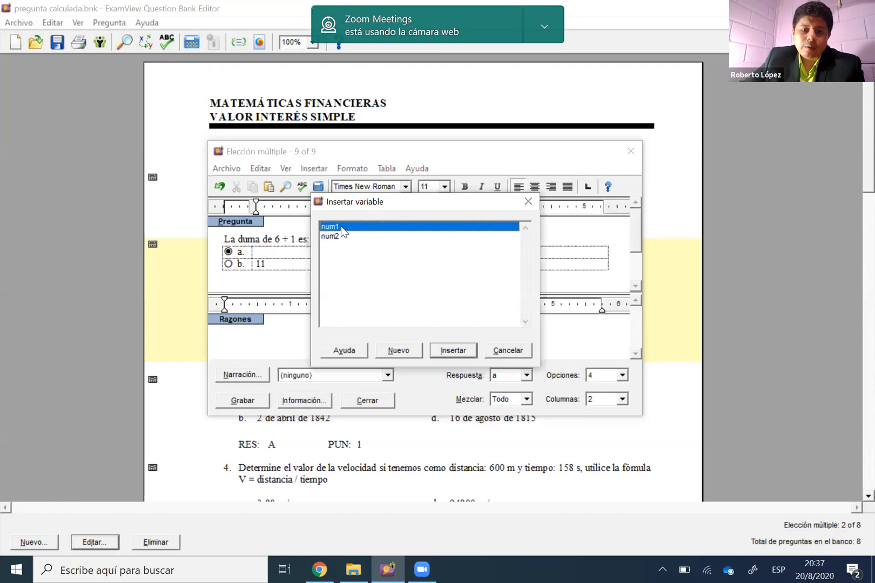
{"action": "key", "text": "Down"}
{"action": "left_click", "coordinate": [409, 348]}
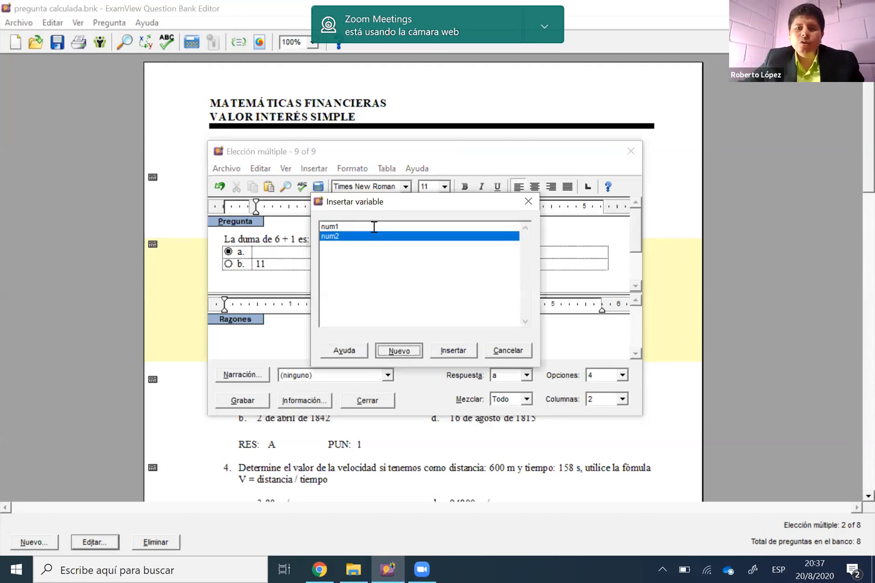
{"action": "left_click", "coordinate": [416, 228]}
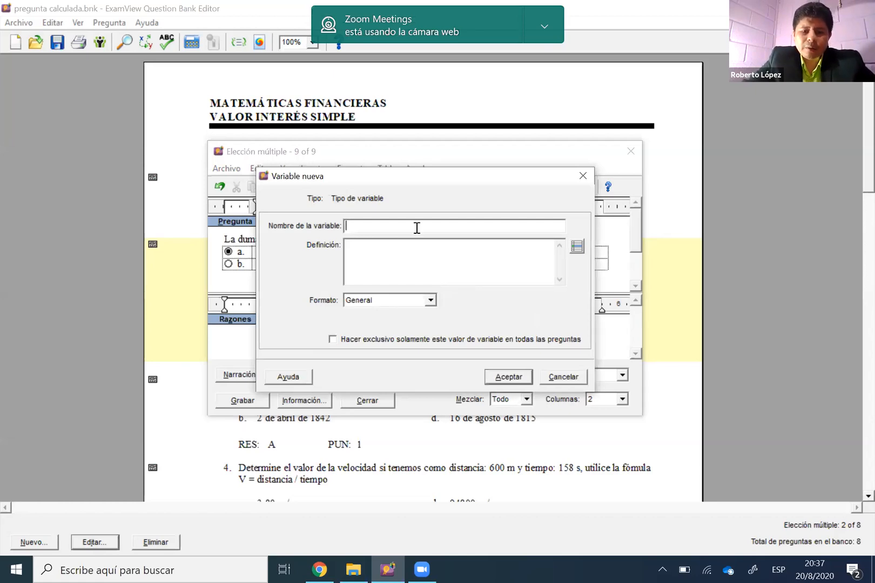
{"action": "type", "text": "correcto"}
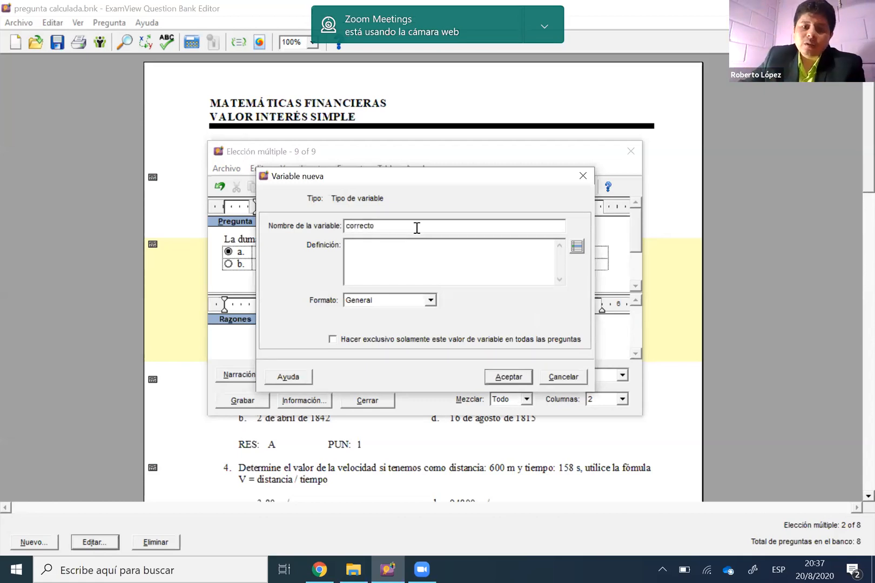
{"action": "left_click", "coordinate": [402, 249]}
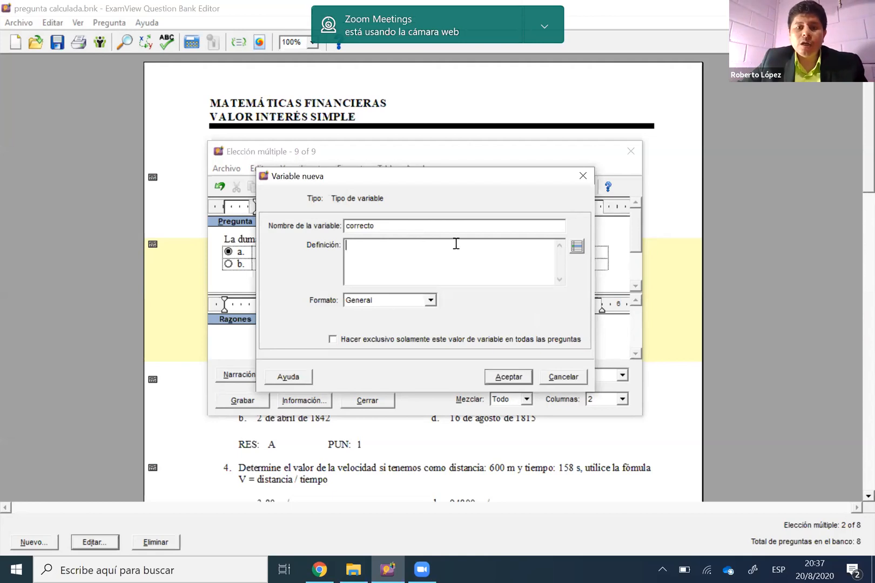
{"action": "type", "text": "num1+num2"}
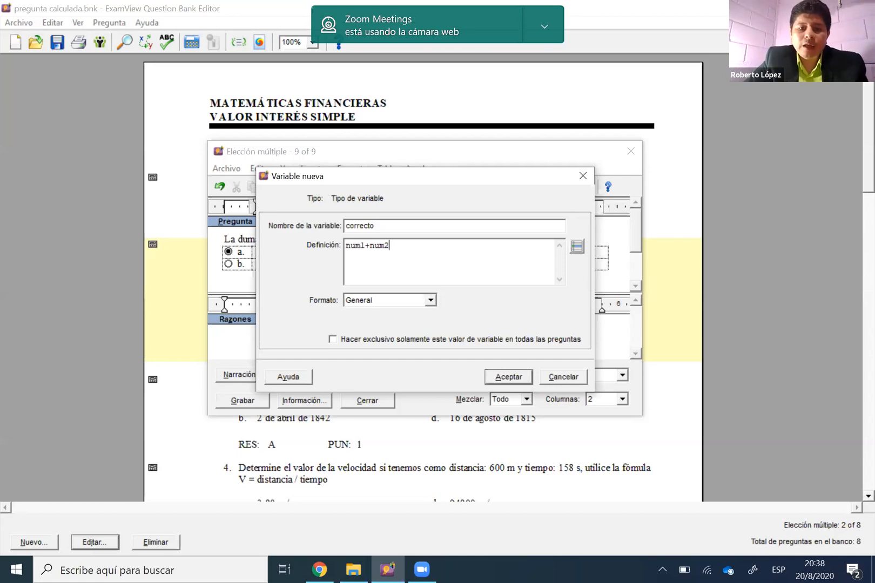
{"action": "key", "text": "BackSpace"}
{"action": "key", "text": "BackSpace"}
{"action": "key", "text": "BackSpace"}
{"action": "key", "text": "BackSpace"}
{"action": "key", "text": "BackSpace"}
{"action": "key", "text": "BackSpace"}
{"action": "key", "text": "BackSpace"}
{"action": "key", "text": "BackSpace"}
{"action": "key", "text": "BackSpace"}
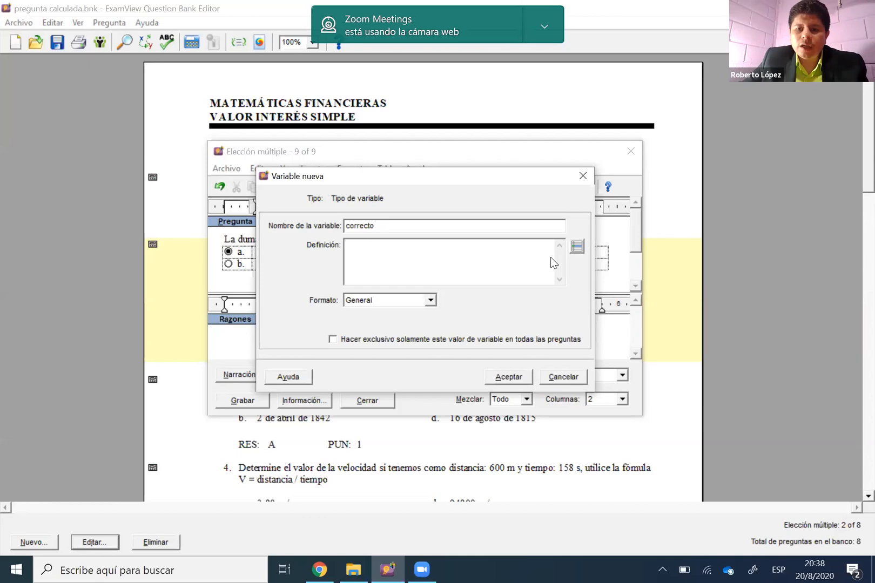
Define correcto as num1+num2, picking the variables from the list of algorithm elements
{"action": "left_click", "coordinate": [577, 247]}
{"action": "left_click_drag", "start_coordinate": [530, 141], "coordinate": [445, 137]}
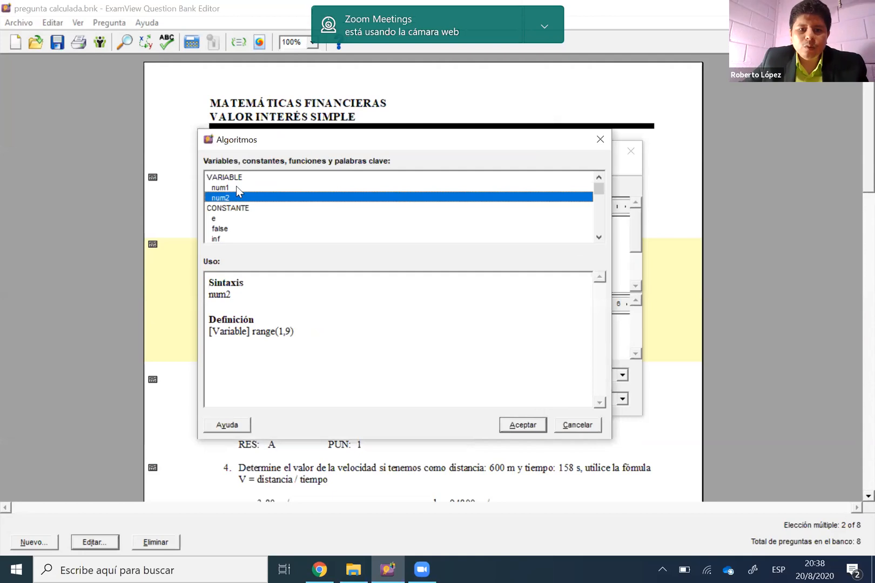
{"action": "double_click", "coordinate": [227, 187]}
{"action": "type", "text": "+"}
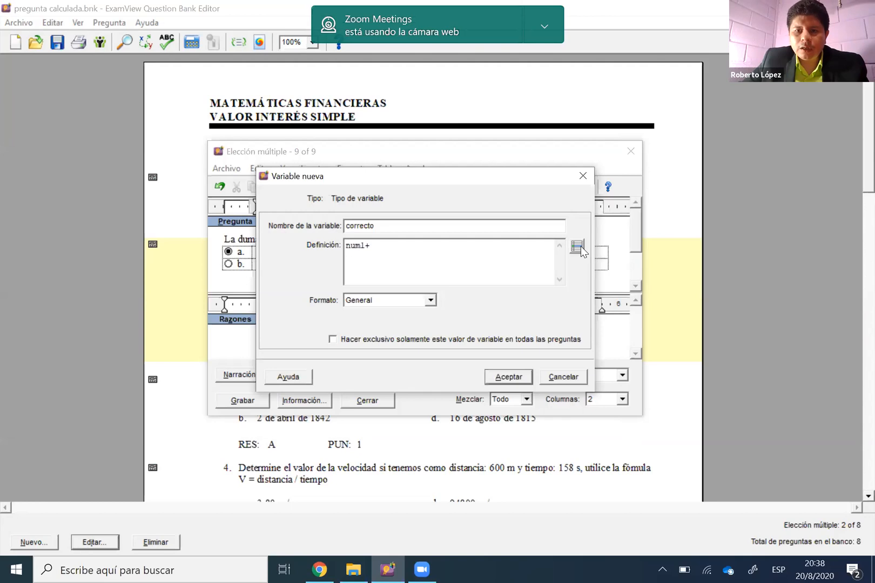
{"action": "left_click", "coordinate": [581, 248]}
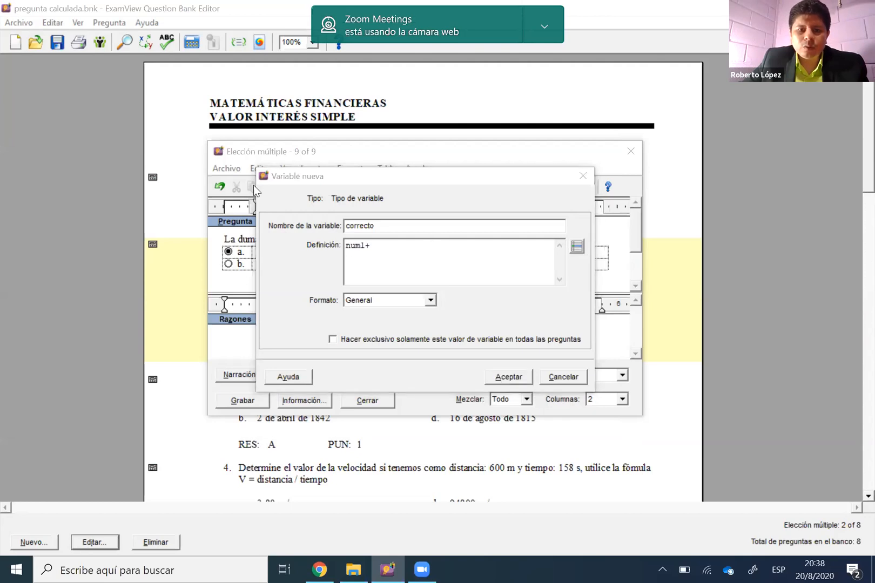
{"action": "left_click", "coordinate": [398, 257]}
{"action": "type", "text": "num2"}
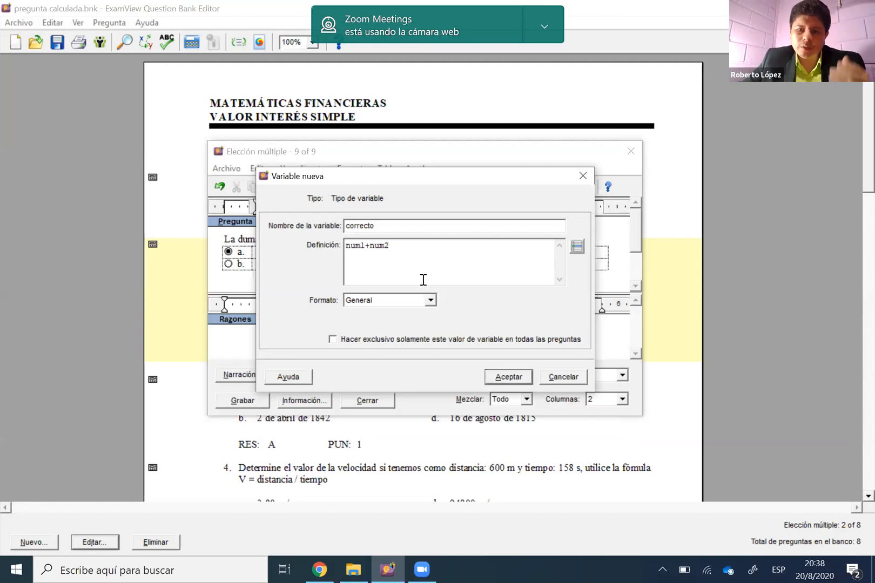
Set correcto's format to Número with 0 decimal places and save the variable
{"action": "left_click", "coordinate": [430, 300]}
{"action": "left_click", "coordinate": [414, 324]}
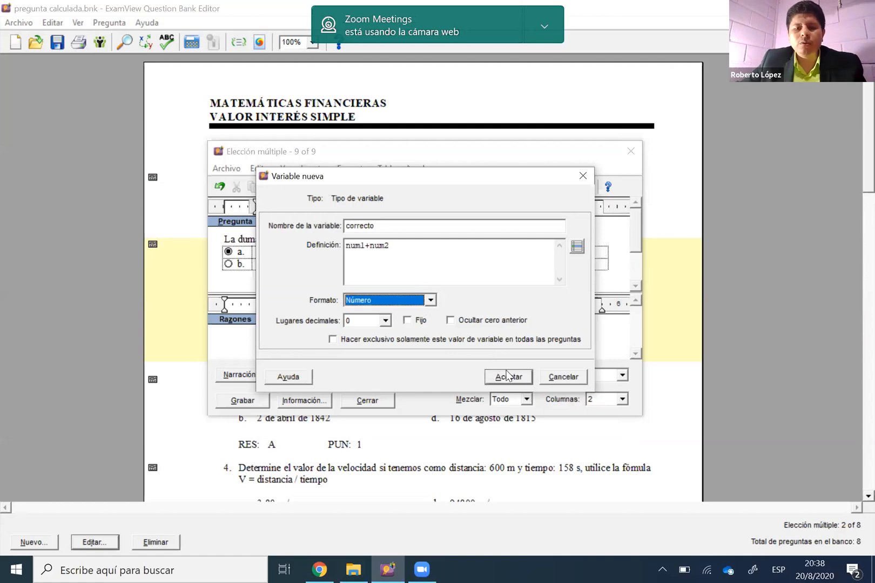
{"action": "left_click", "coordinate": [520, 381]}
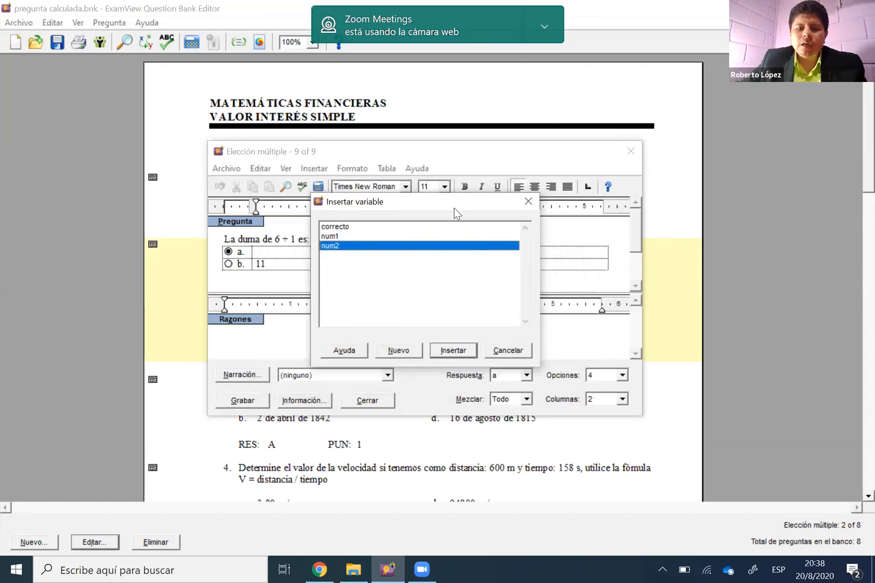
Insert the variable correcto as the answer in option a
{"action": "left_click_drag", "start_coordinate": [454, 203], "coordinate": [549, 224]}
{"action": "left_click", "coordinate": [442, 247]}
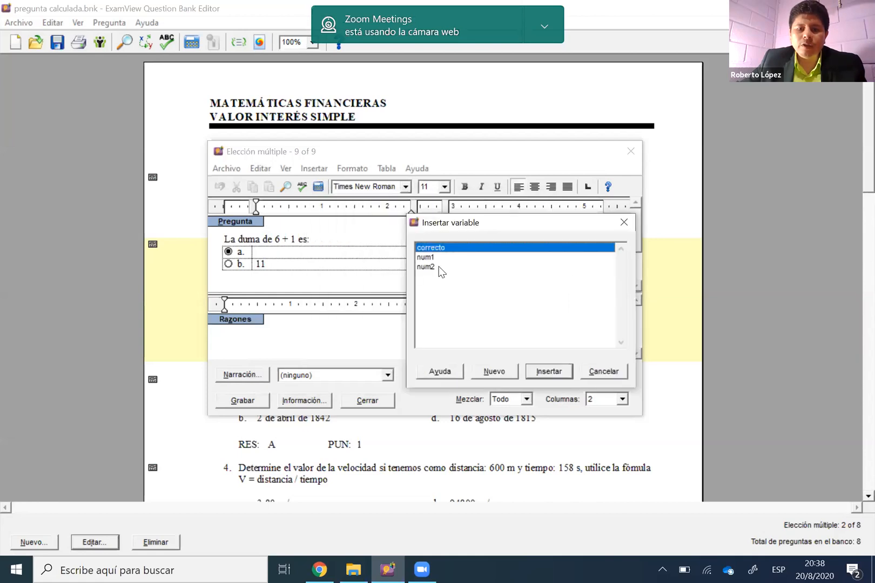
{"action": "left_click", "coordinate": [440, 258]}
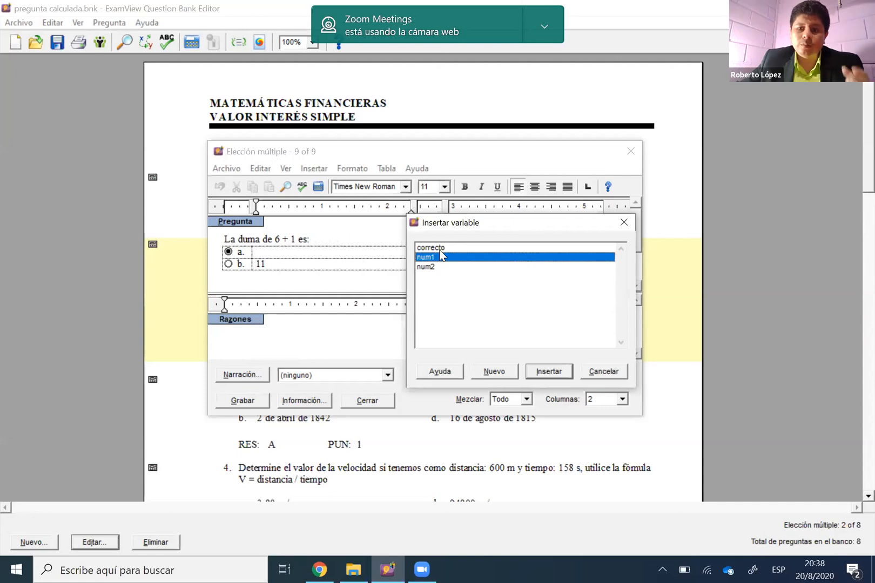
{"action": "left_click", "coordinate": [440, 250]}
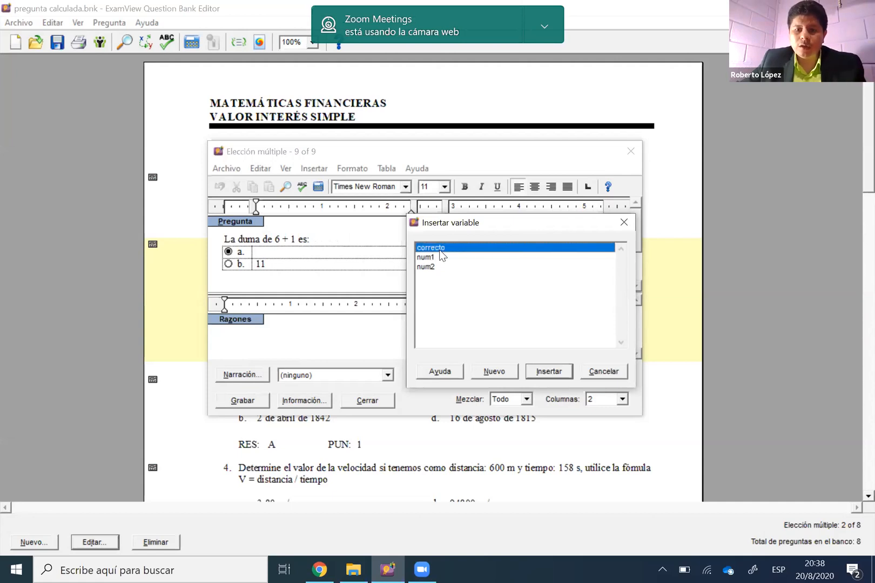
{"action": "left_click", "coordinate": [549, 371]}
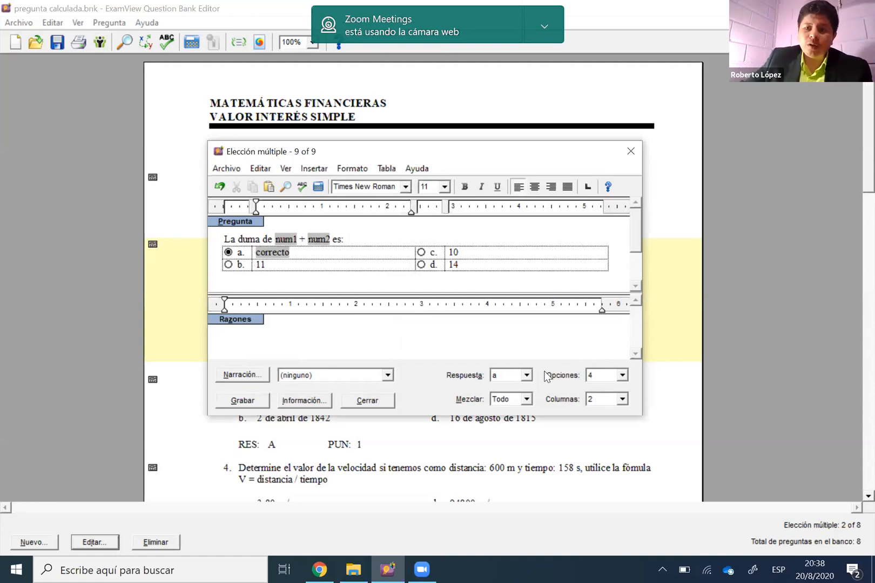
Calculate the question's values several times to check that the addends and the answer in option a change together
{"action": "left_click", "coordinate": [319, 188]}
{"action": "left_click", "coordinate": [470, 253]}
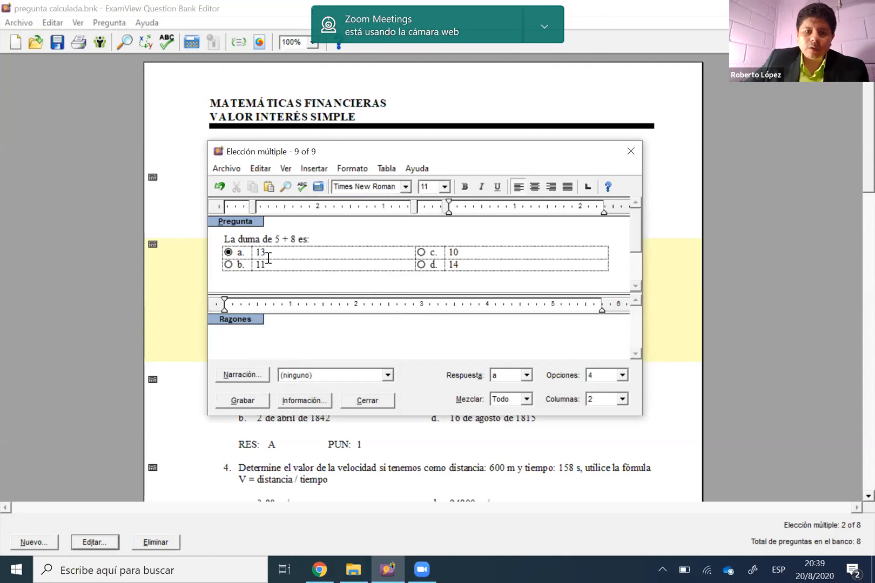
{"action": "left_click", "coordinate": [322, 181]}
{"action": "left_click", "coordinate": [321, 181]}
{"action": "left_click", "coordinate": [322, 179]}
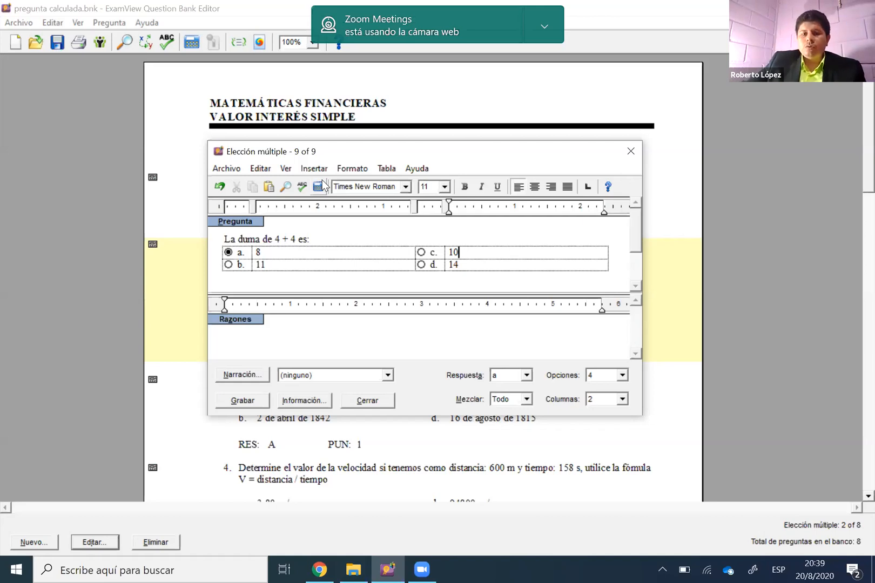
{"action": "left_click", "coordinate": [293, 249]}
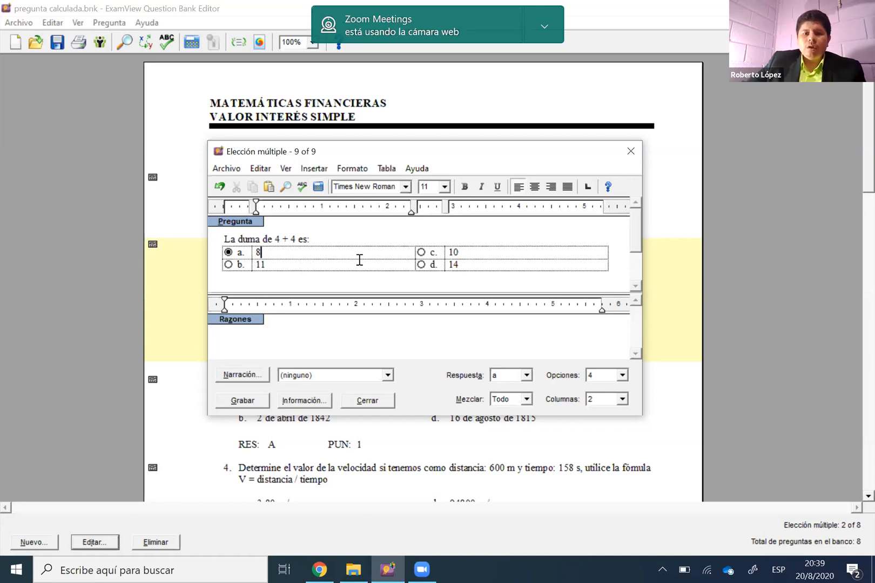
{"action": "left_click", "coordinate": [476, 256]}
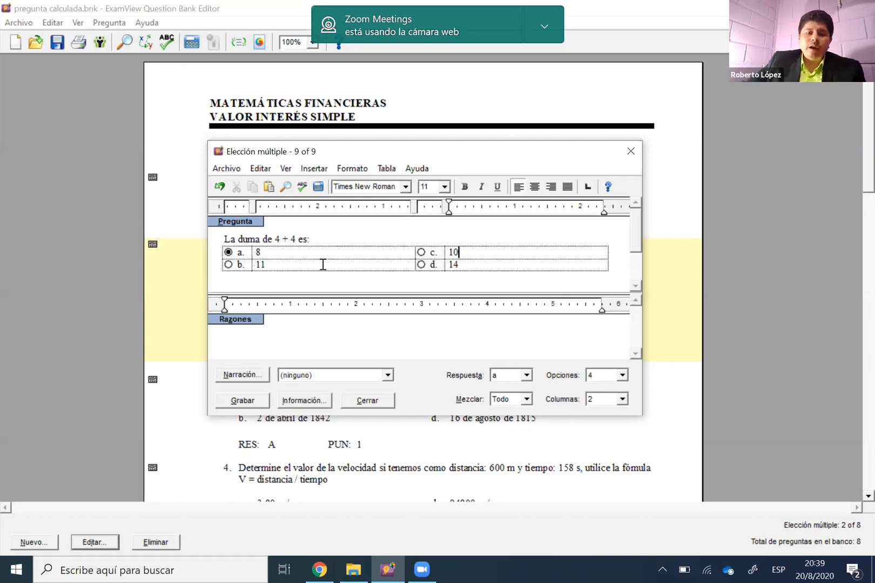
{"action": "left_click", "coordinate": [481, 269]}
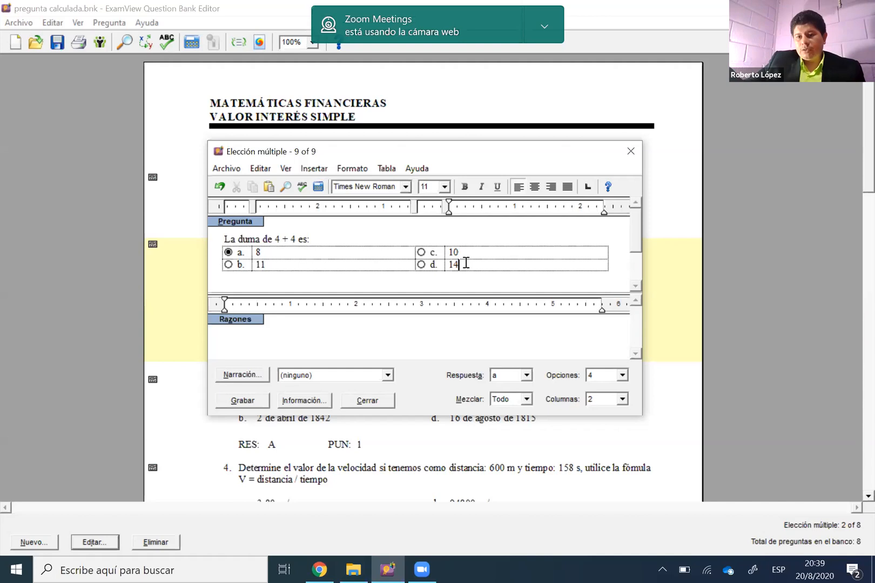
{"action": "left_click", "coordinate": [465, 264]}
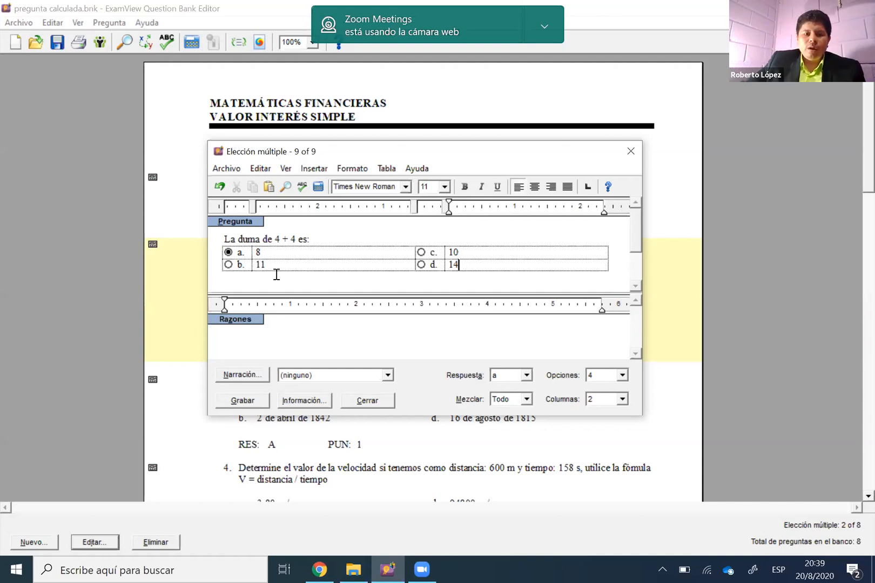
Delete the fixed answer text in option b
{"action": "double_click", "coordinate": [330, 268]}
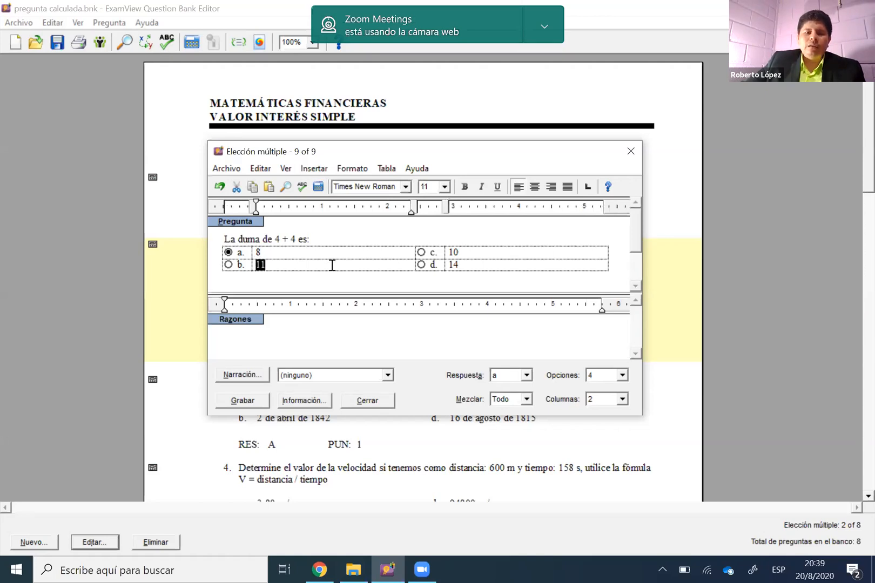
{"action": "left_click", "coordinate": [286, 268]}
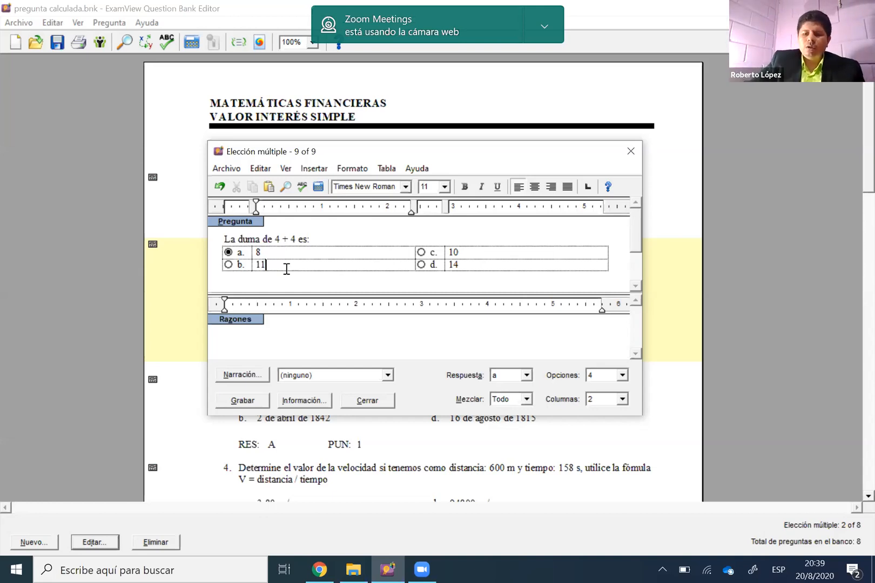
{"action": "key", "text": "BackSpace"}
{"action": "key", "text": "BackSpace"}
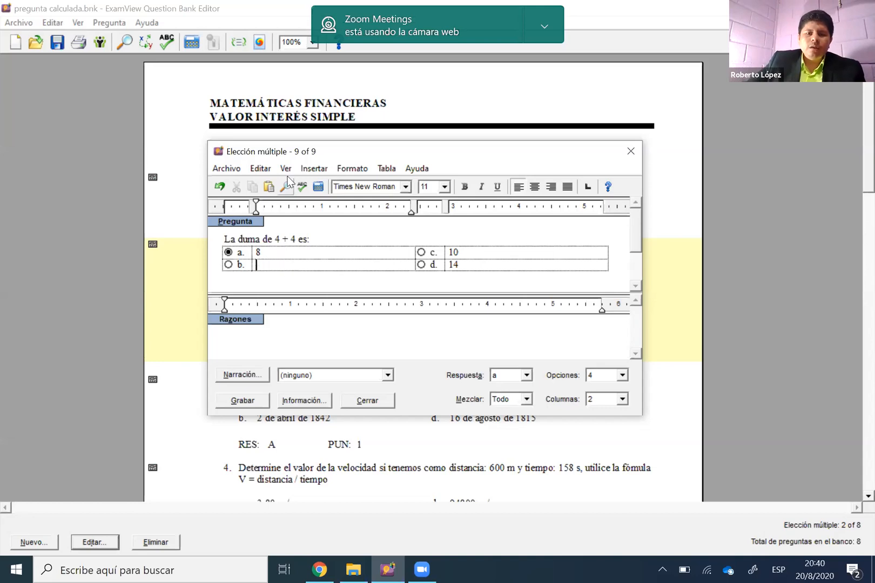
Create a new variable from option b and name it e1
{"action": "left_click", "coordinate": [314, 169]}
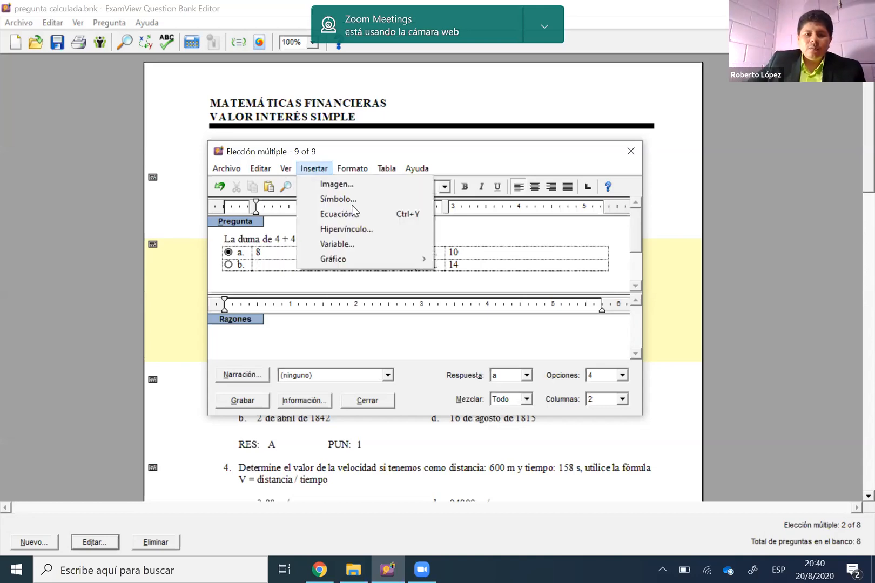
{"action": "left_click", "coordinate": [366, 248]}
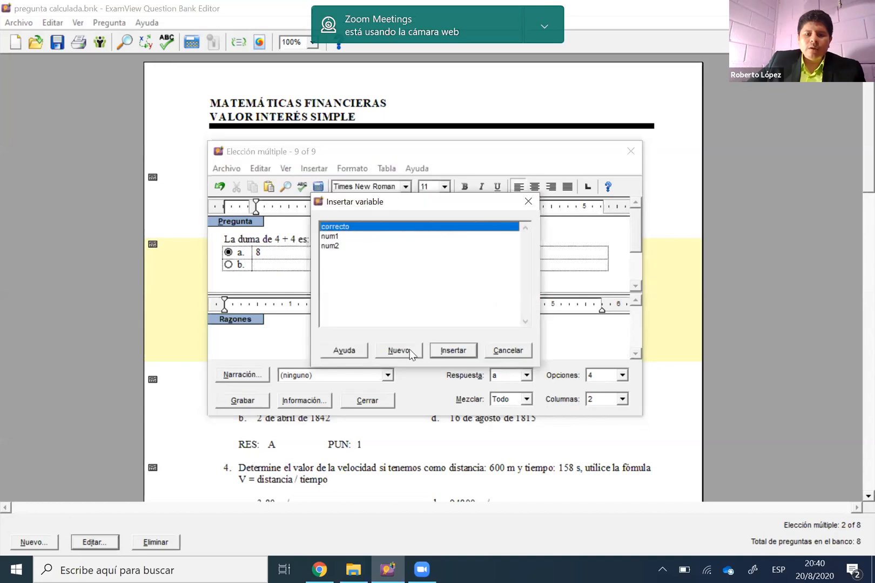
{"action": "left_click", "coordinate": [410, 350]}
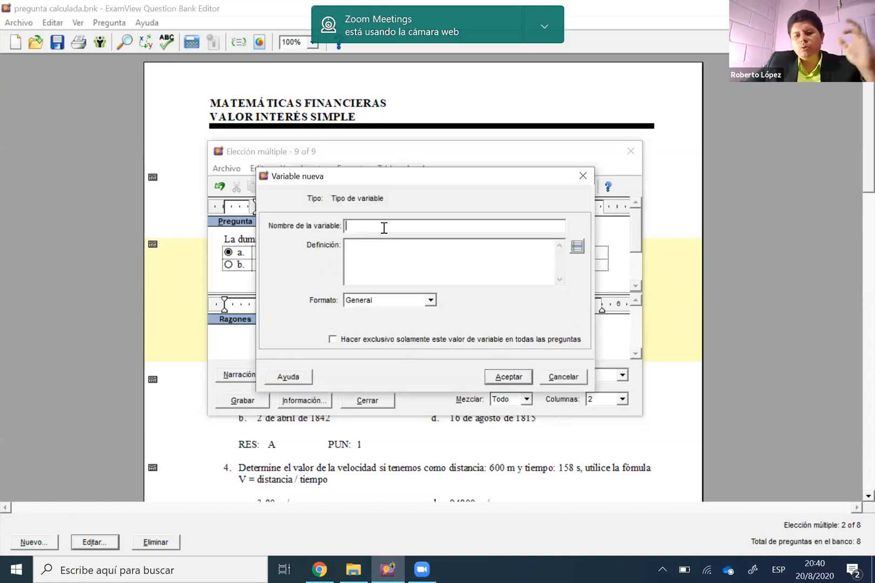
{"action": "type", "text": "e1"}
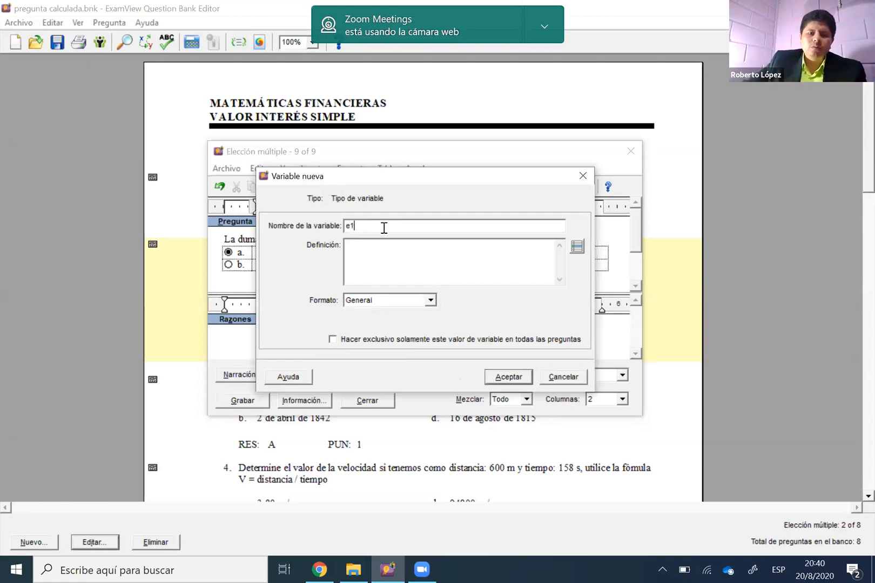
Define e1 as num1-num2, picking both variables from the list of algorithm elements
{"action": "left_click", "coordinate": [385, 257]}
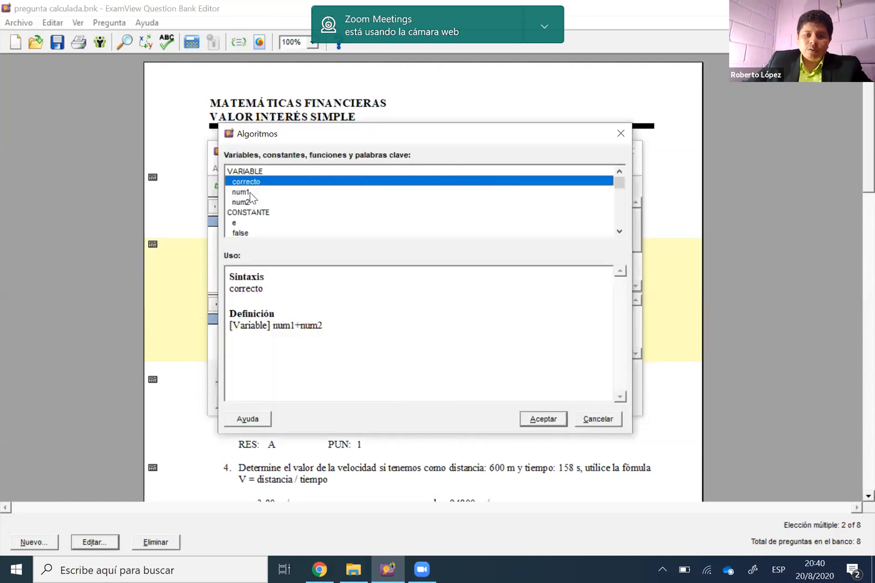
{"action": "double_click", "coordinate": [249, 193]}
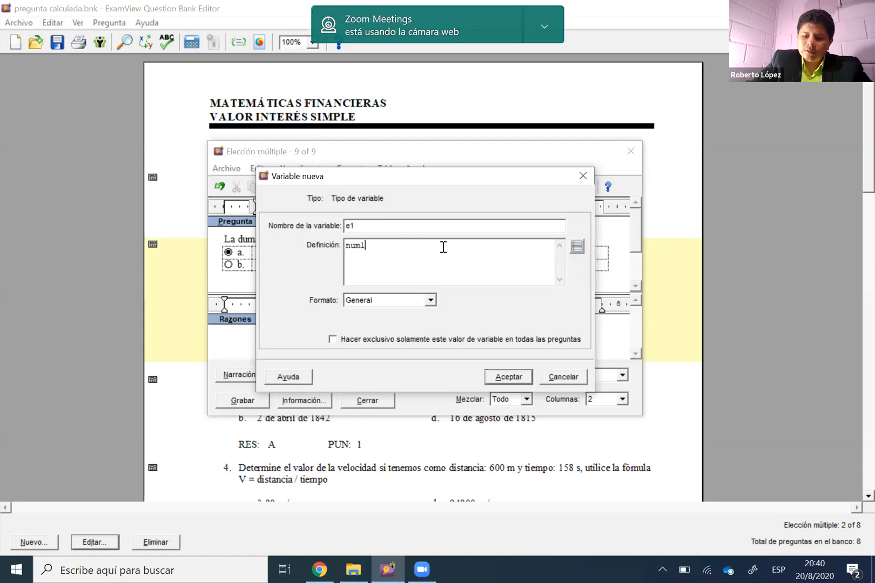
{"action": "type", "text": "-"}
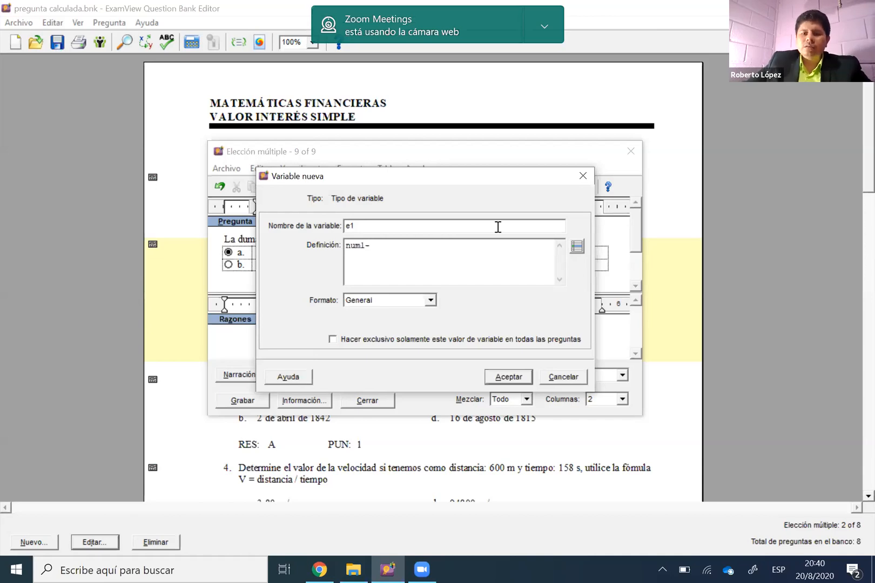
{"action": "left_click", "coordinate": [578, 246]}
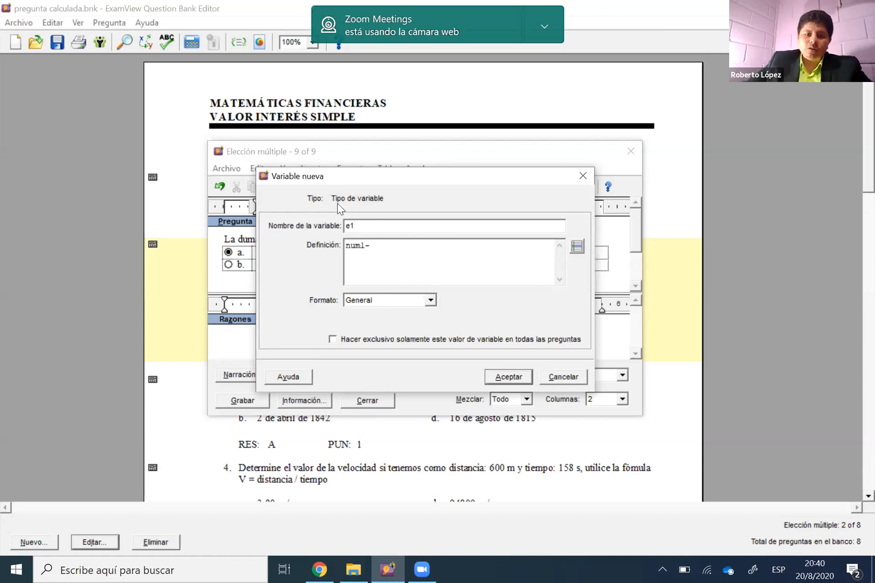
{"action": "key", "text": "Escape"}
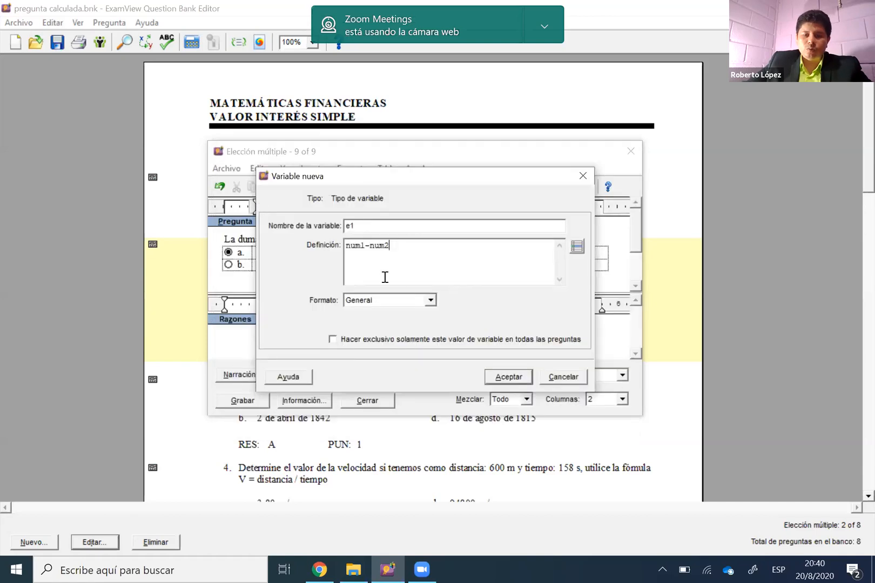
Set e1's format to Número with 0 decimal places and save the variable
{"action": "left_click", "coordinate": [430, 300]}
{"action": "left_click", "coordinate": [414, 323]}
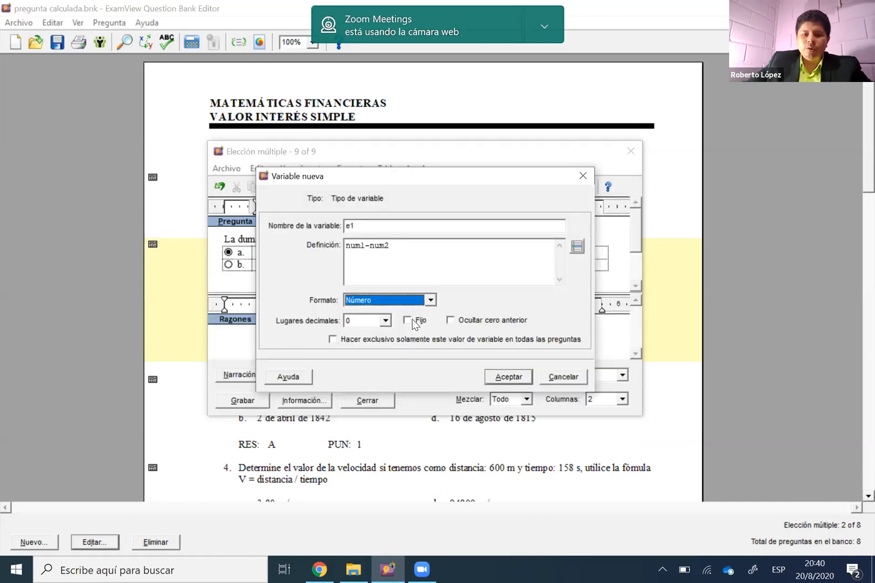
{"action": "left_click", "coordinate": [516, 376]}
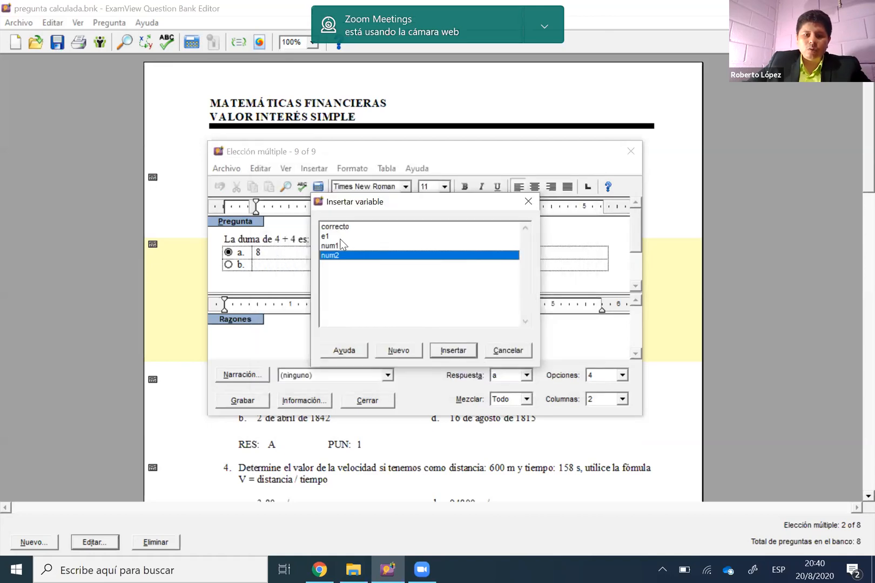
Insert the variable e1 as the answer in option b and recalculate the question's values
{"action": "left_click", "coordinate": [338, 237]}
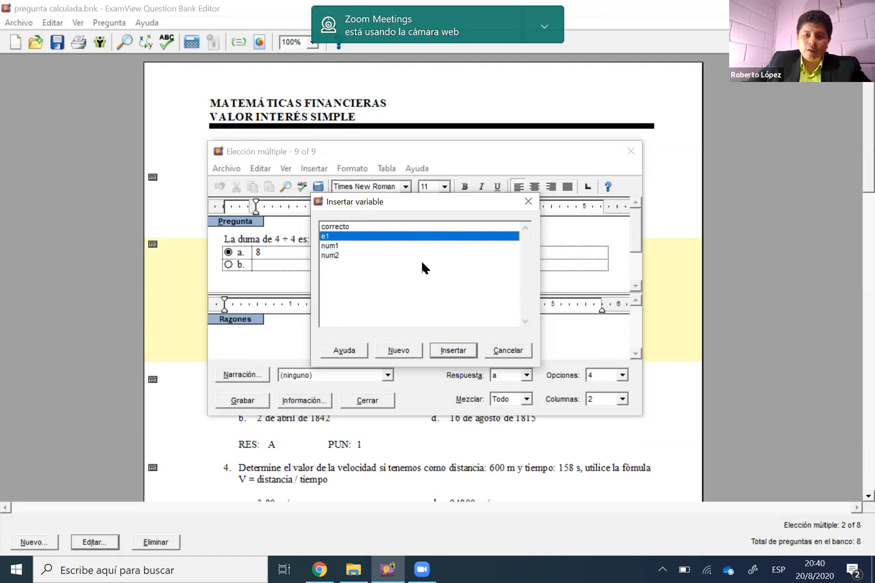
{"action": "left_click_drag", "start_coordinate": [399, 201], "coordinate": [482, 216]}
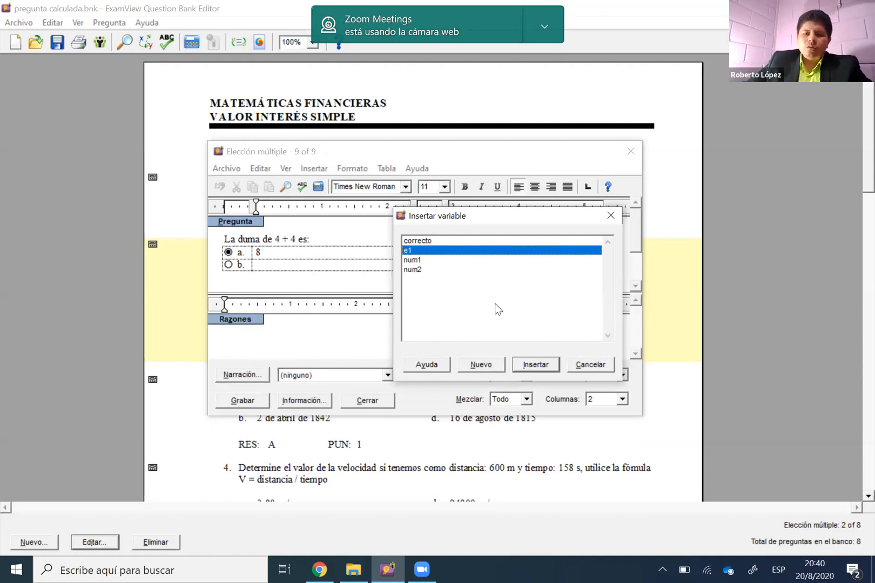
{"action": "left_click", "coordinate": [545, 364]}
{"action": "left_click", "coordinate": [318, 188]}
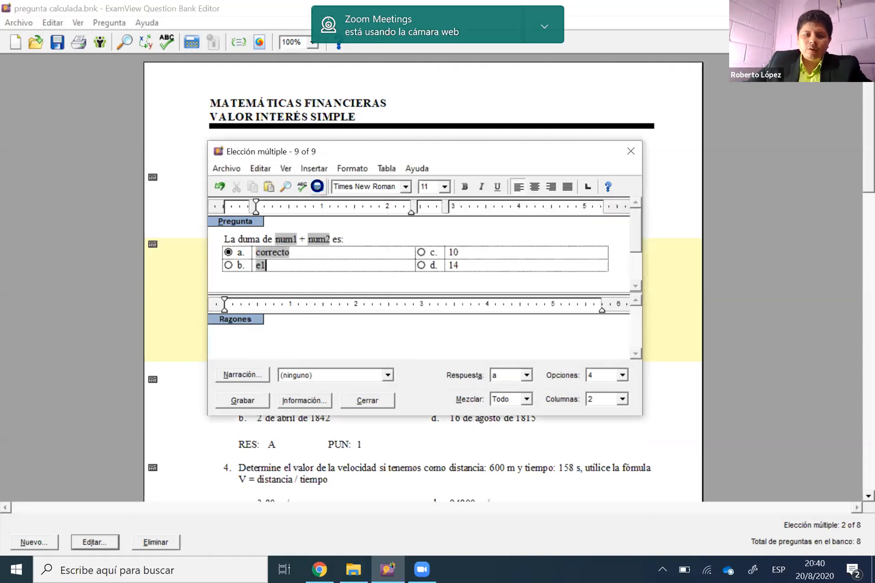
{"action": "left_click", "coordinate": [318, 187]}
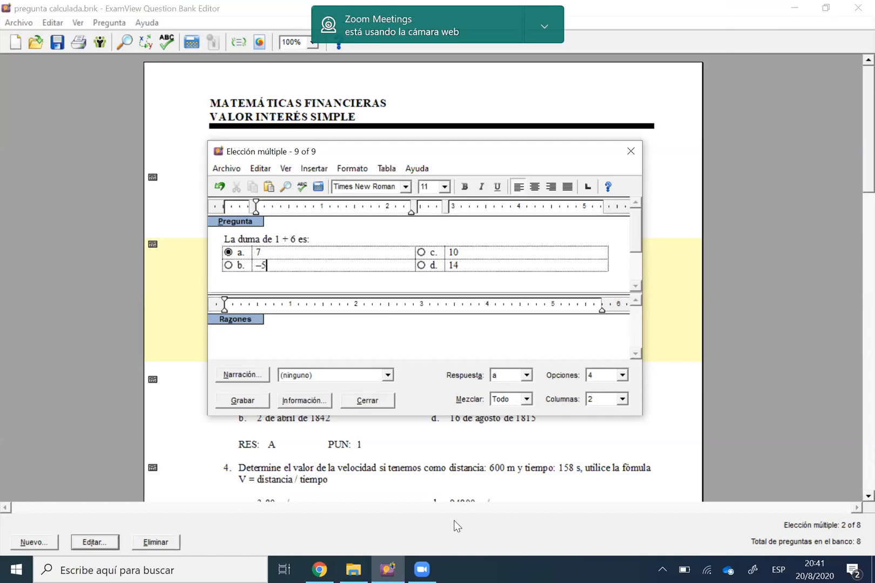
Delete the fixed answer text in option c
{"action": "key", "text": "Tab"}
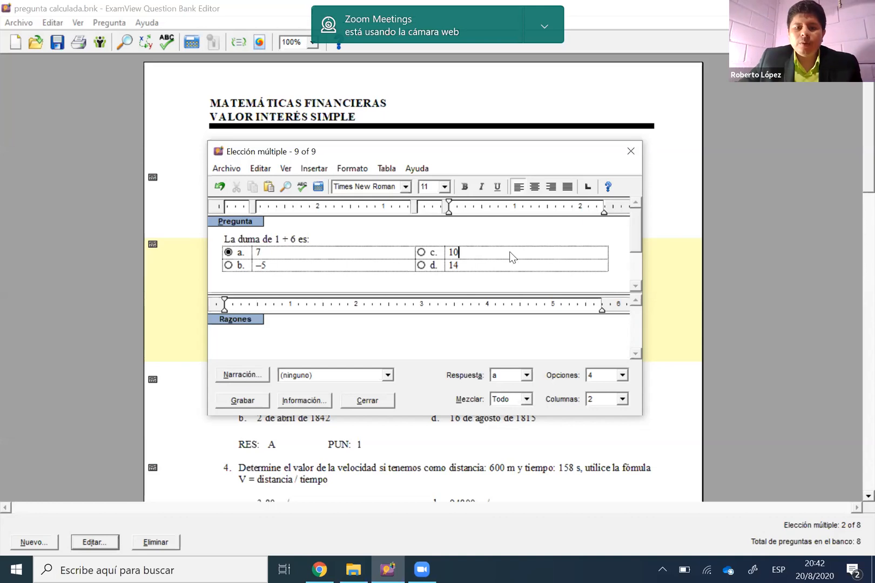
{"action": "double_click", "coordinate": [452, 252]}
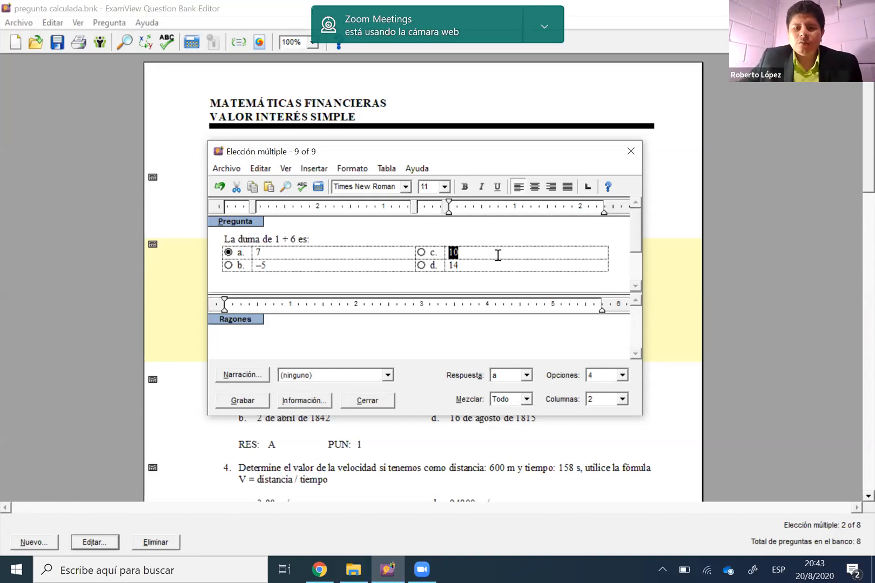
{"action": "left_click_drag", "start_coordinate": [444, 247], "coordinate": [477, 249]}
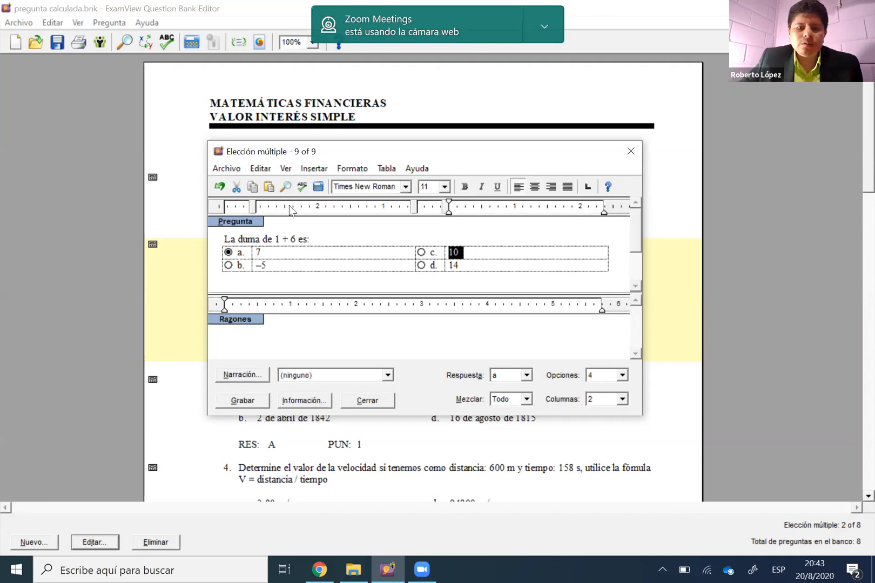
{"action": "key", "text": "BackSpace"}
Create a new variable named e3 for the answer in option c
{"action": "left_click", "coordinate": [313, 169]}
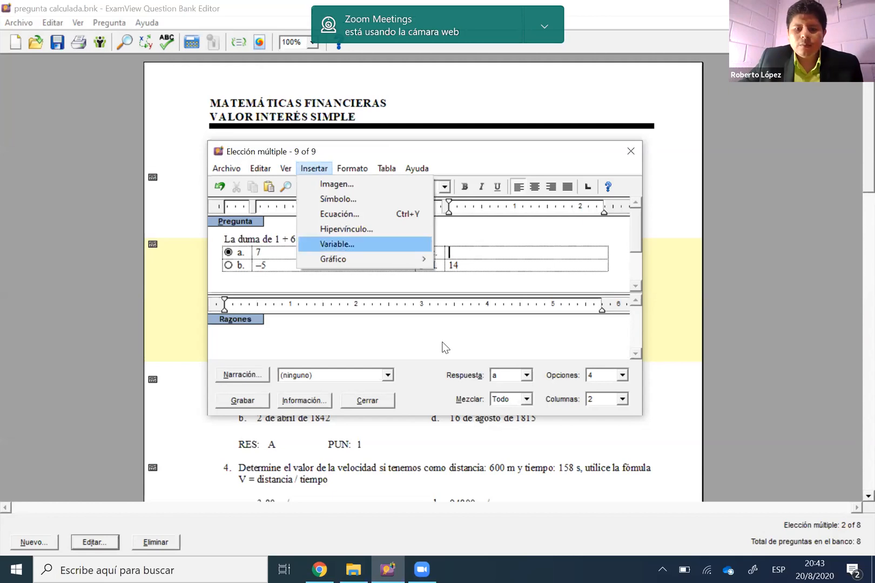
{"action": "left_click", "coordinate": [348, 247]}
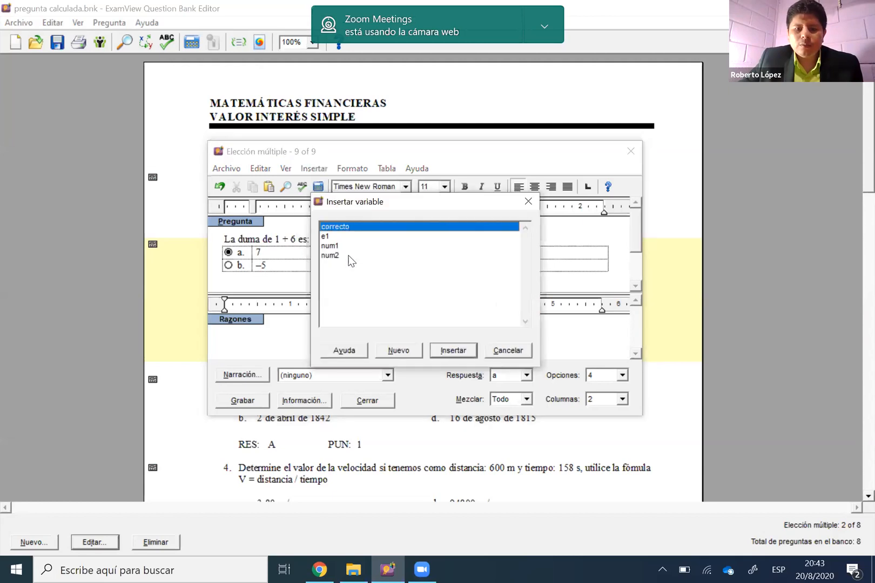
{"action": "left_click", "coordinate": [412, 351]}
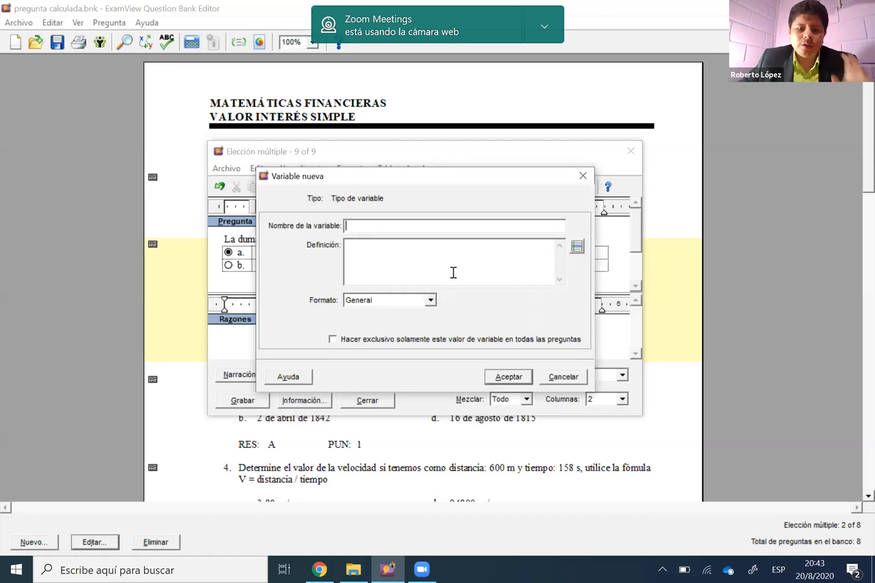
{"action": "type", "text": "e3"}
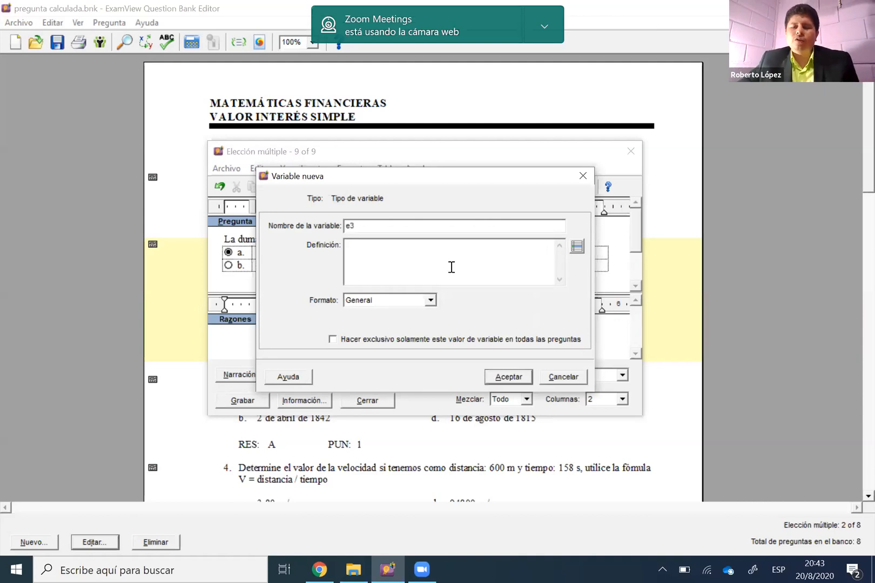
{"action": "left_click", "coordinate": [451, 246]}
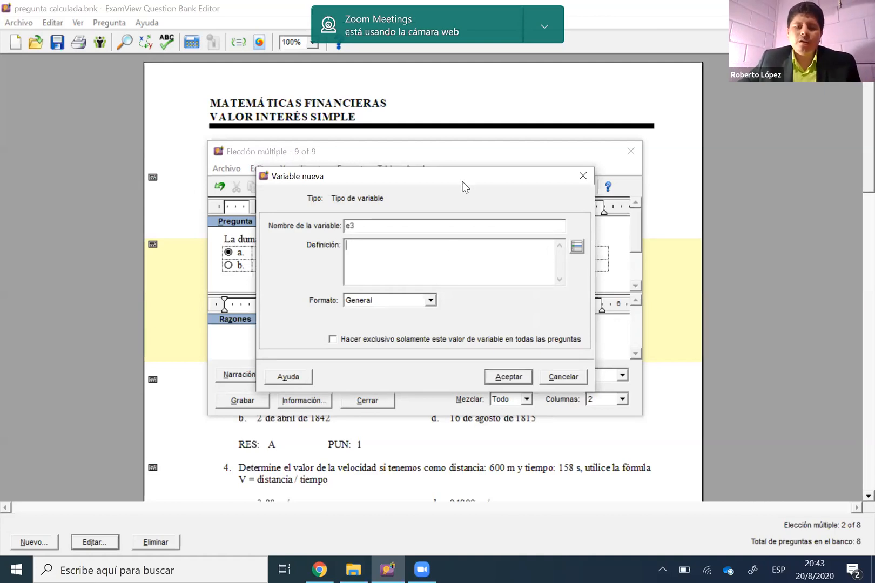
{"action": "left_click_drag", "start_coordinate": [463, 184], "coordinate": [471, 205]}
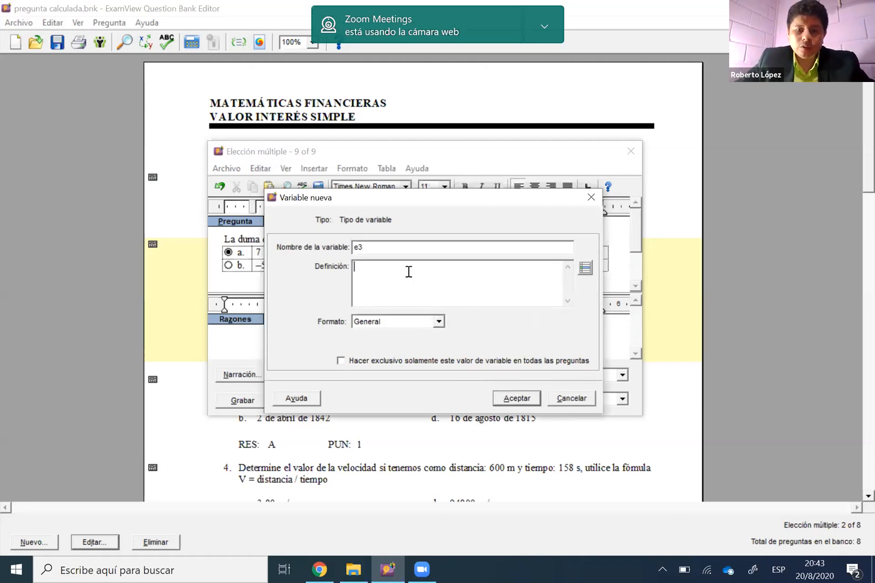
Define e3 as num1*num2, picking both variables from the list of algorithm elements
{"action": "left_click", "coordinate": [583, 272]}
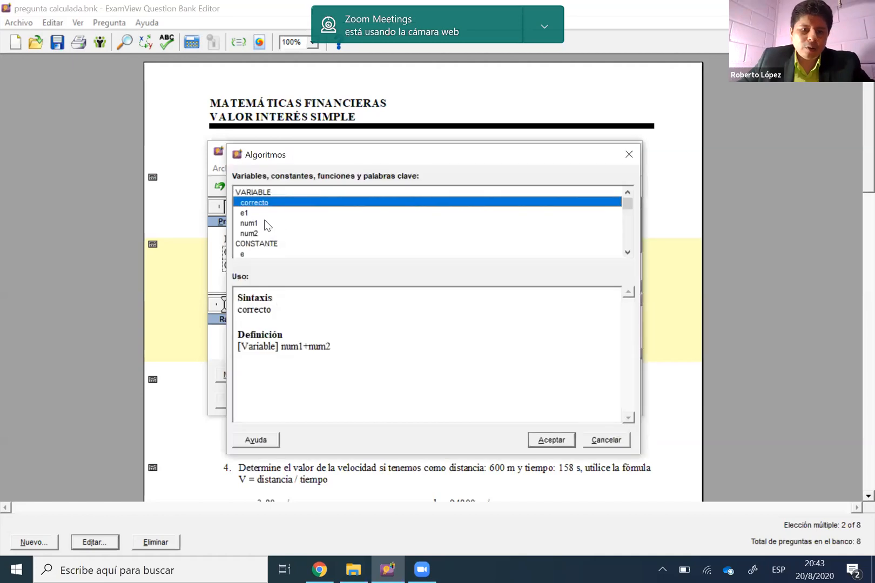
{"action": "double_click", "coordinate": [264, 223]}
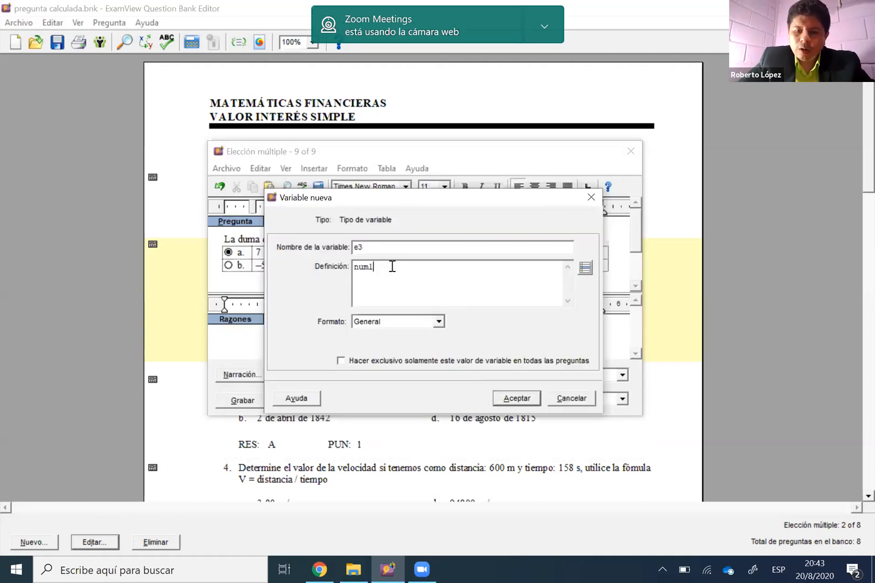
{"action": "type", "text": "+"}
{"action": "key", "text": "BackSpace"}
{"action": "type", "text": "*"}
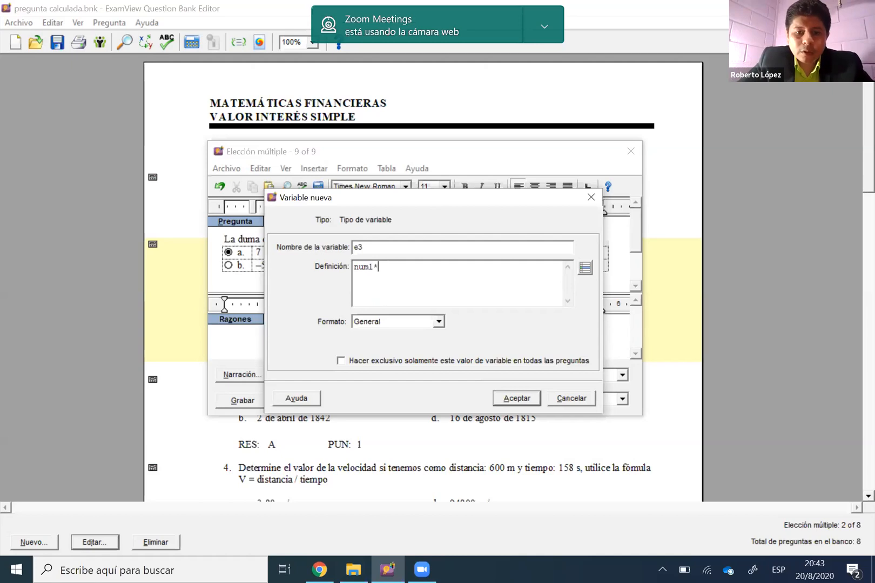
{"action": "left_click", "coordinate": [585, 267]}
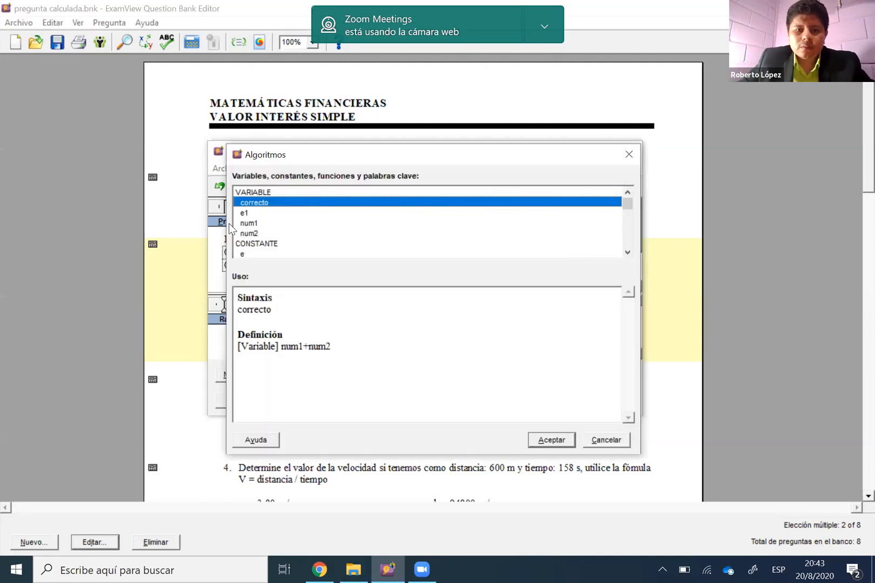
{"action": "double_click", "coordinate": [257, 229]}
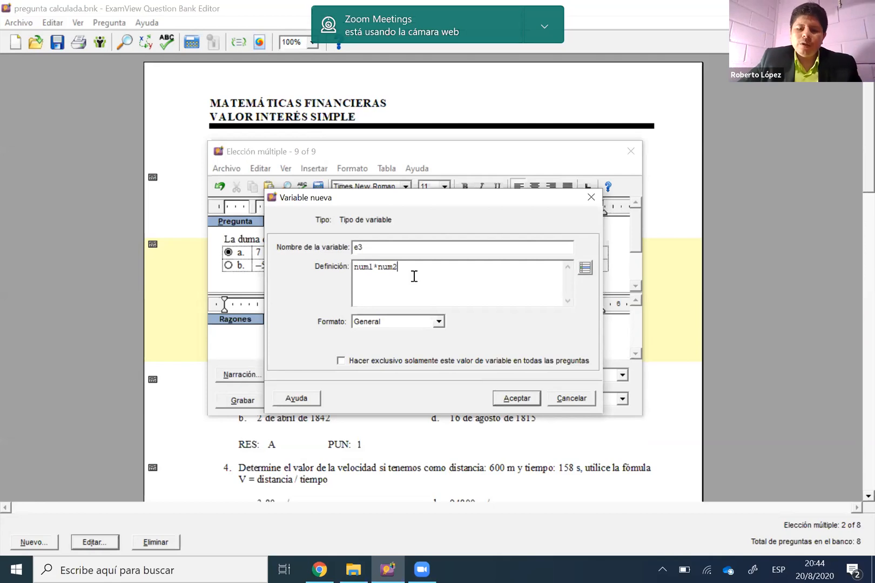
Extend e3's definition to (num1*num2)+1 and save the variable
{"action": "type", "text": ")"}
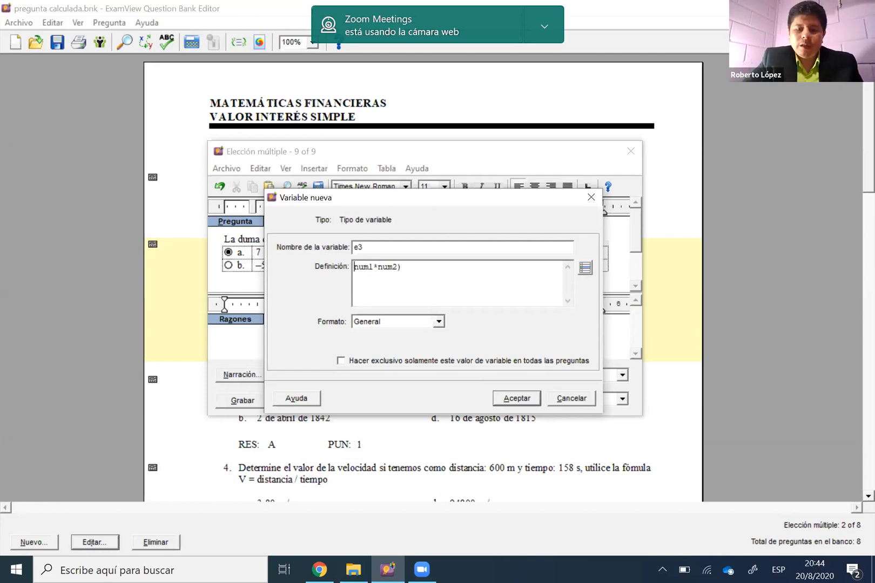
{"action": "left_click", "coordinate": [354, 267]}
{"action": "type", "text": "("}
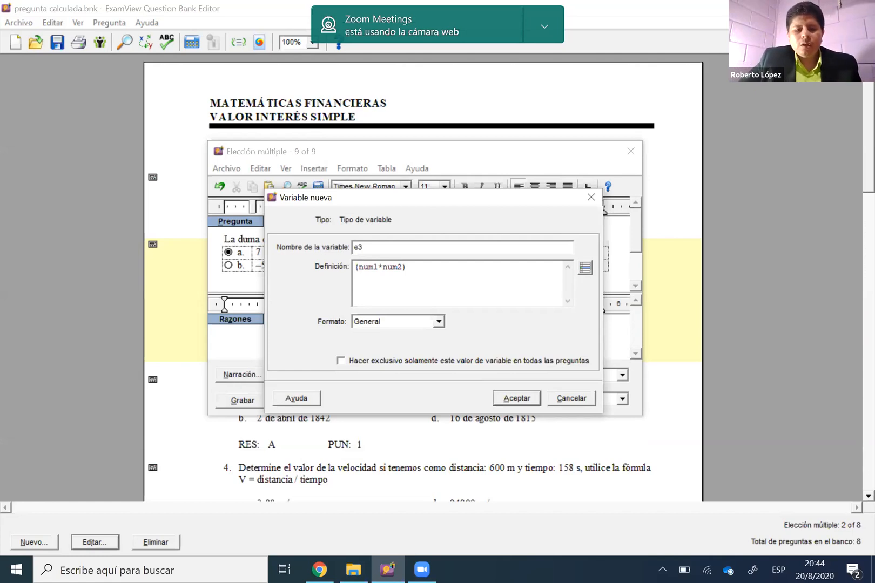
{"action": "type", "text": "+1"}
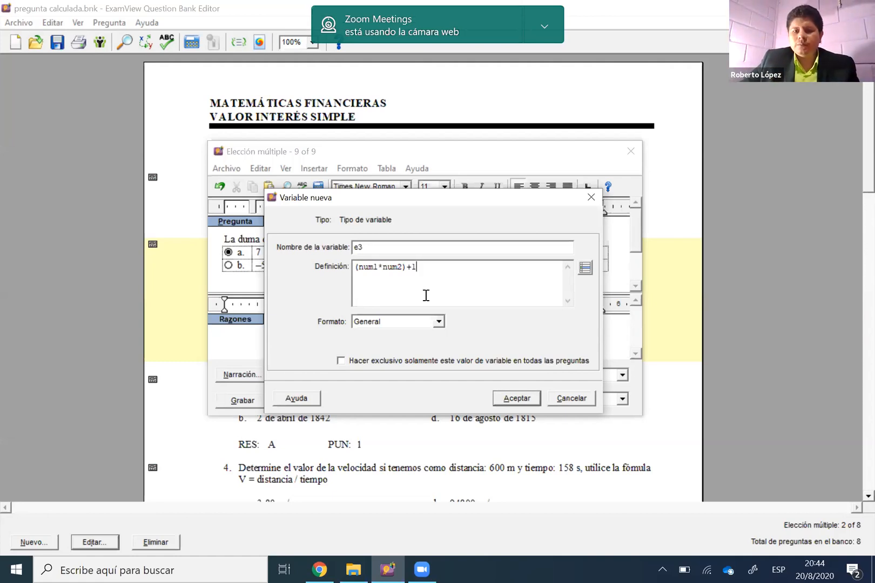
{"action": "left_click", "coordinate": [517, 399]}
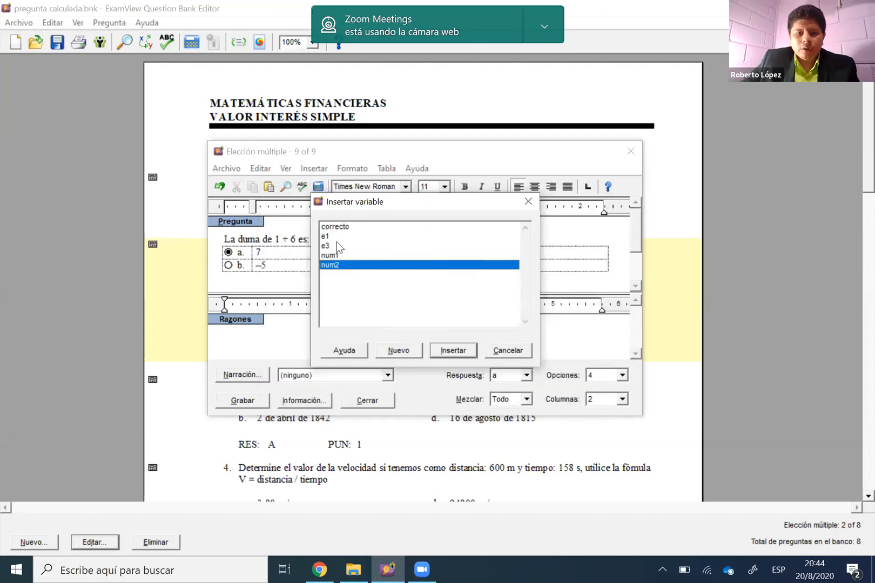
Insert the variable e3 as the answer in option c and delete the fixed answer text in option d
{"action": "left_click", "coordinate": [374, 246]}
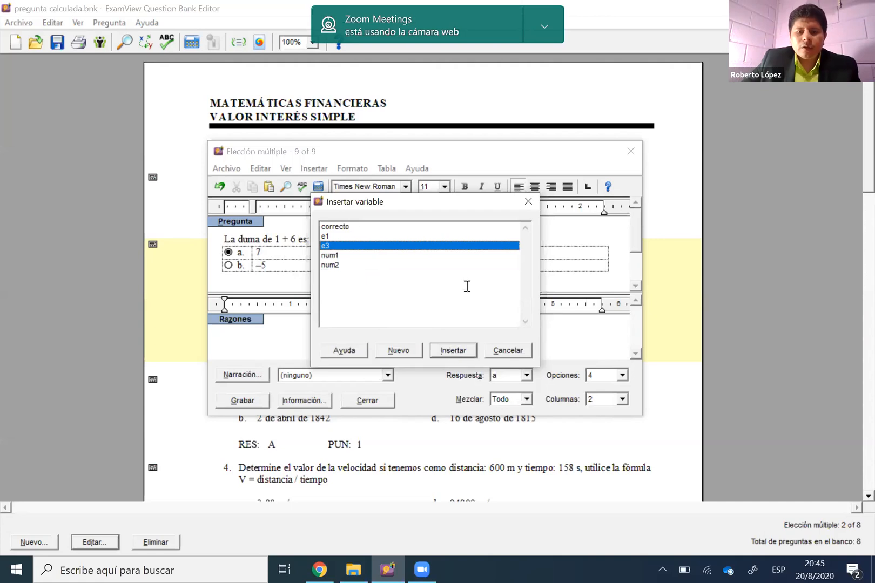
{"action": "key", "text": "Return"}
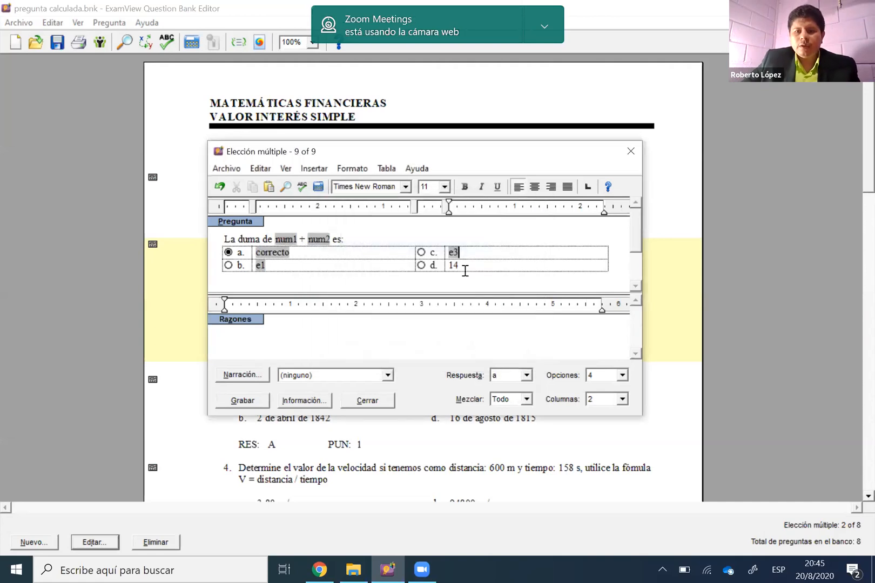
{"action": "double_click", "coordinate": [451, 264]}
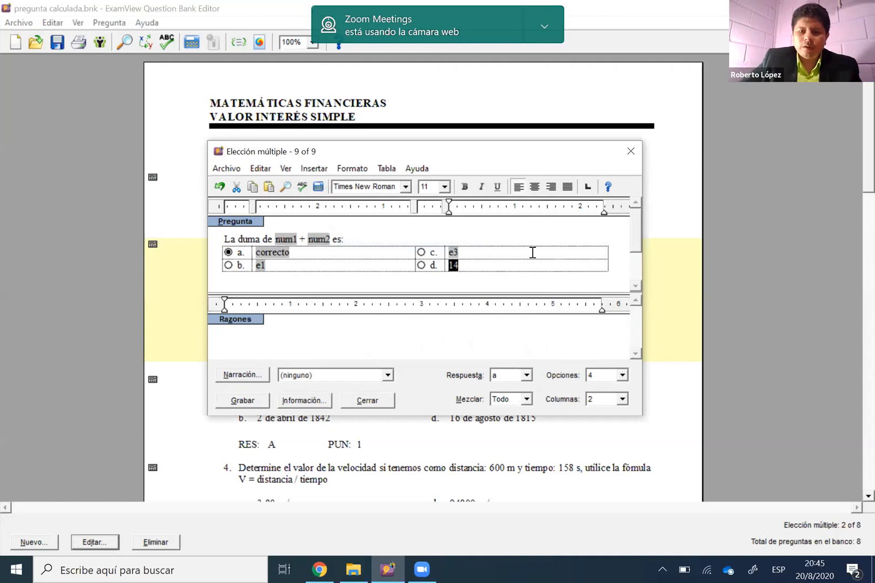
{"action": "key", "text": "Delete"}
Create a new variable named e2 for the answer in option d
{"action": "left_click", "coordinate": [313, 170]}
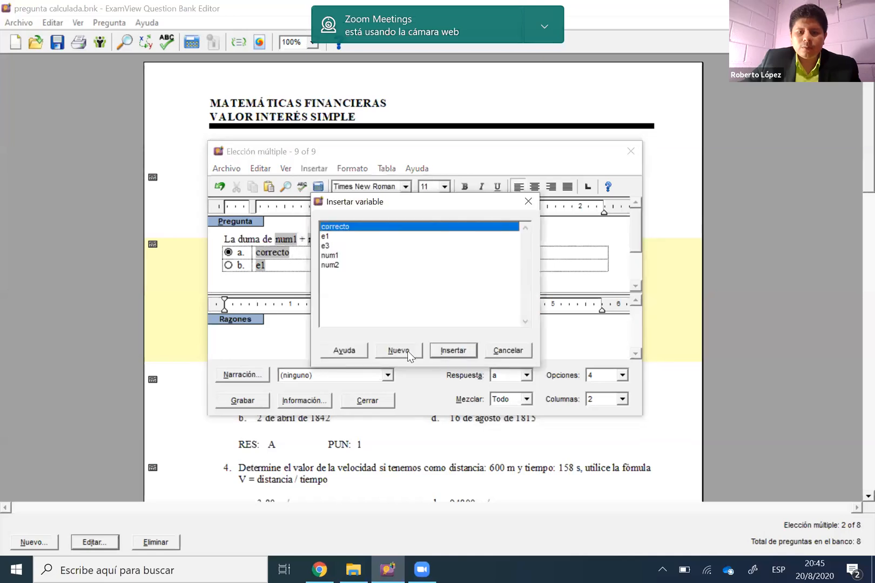
{"action": "left_click", "coordinate": [407, 349]}
{"action": "type", "text": "e2"}
{"action": "left_click", "coordinate": [402, 262]}
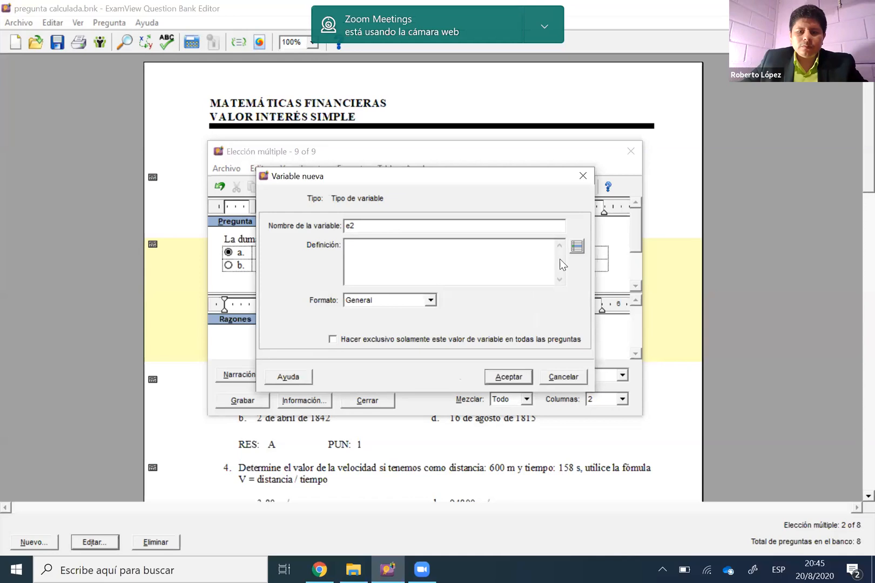
Define e2 as num1/num2, picking both variables from the list of algorithm elements
{"action": "left_click", "coordinate": [577, 248]}
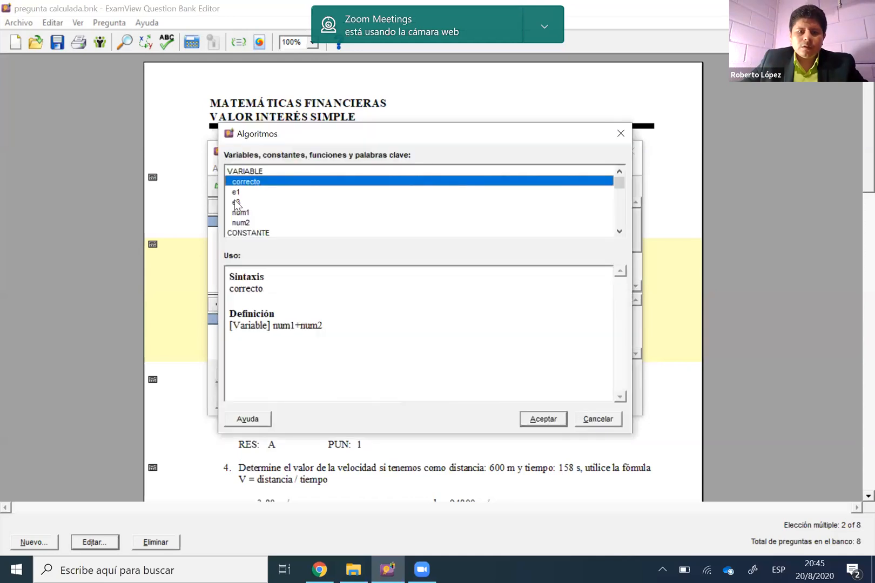
{"action": "left_click", "coordinate": [247, 193]}
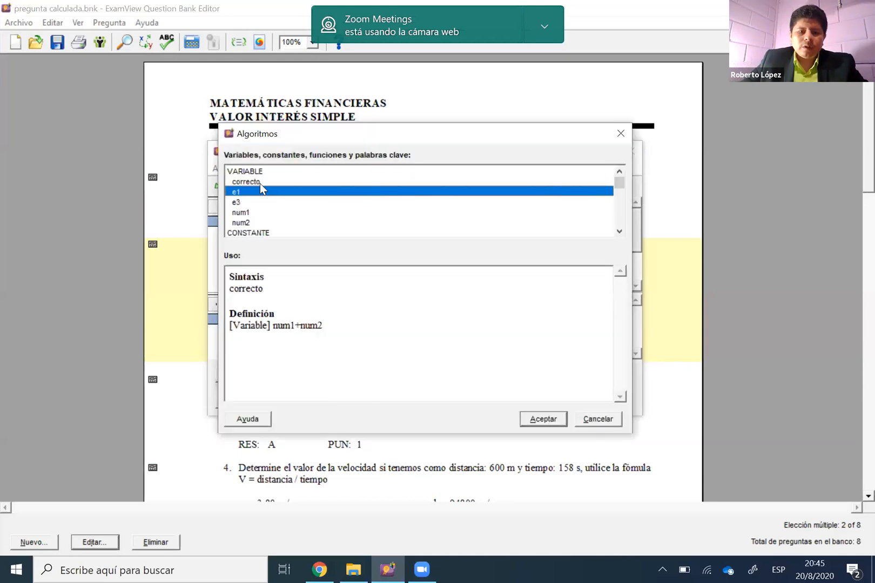
{"action": "key", "text": "Up"}
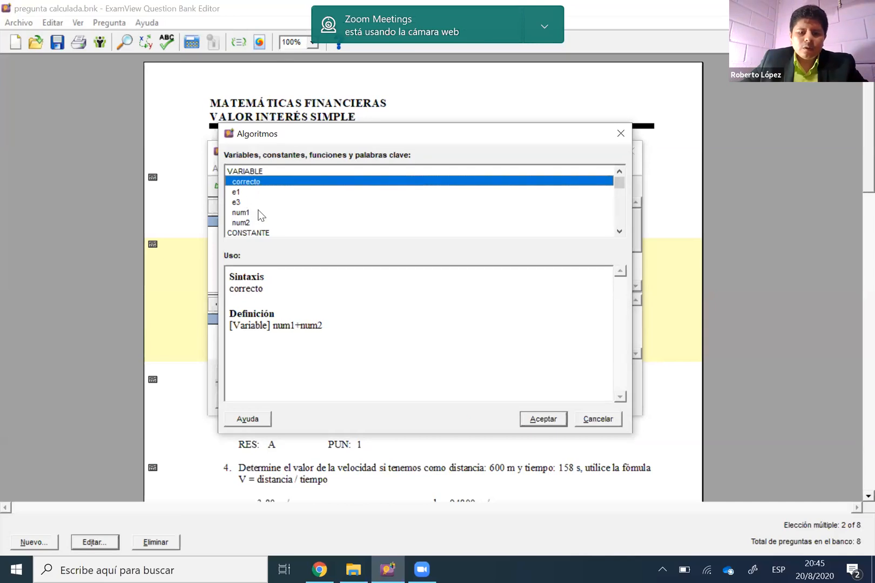
{"action": "double_click", "coordinate": [259, 212]}
{"action": "type", "text": "7"}
{"action": "key", "text": "BackSpace"}
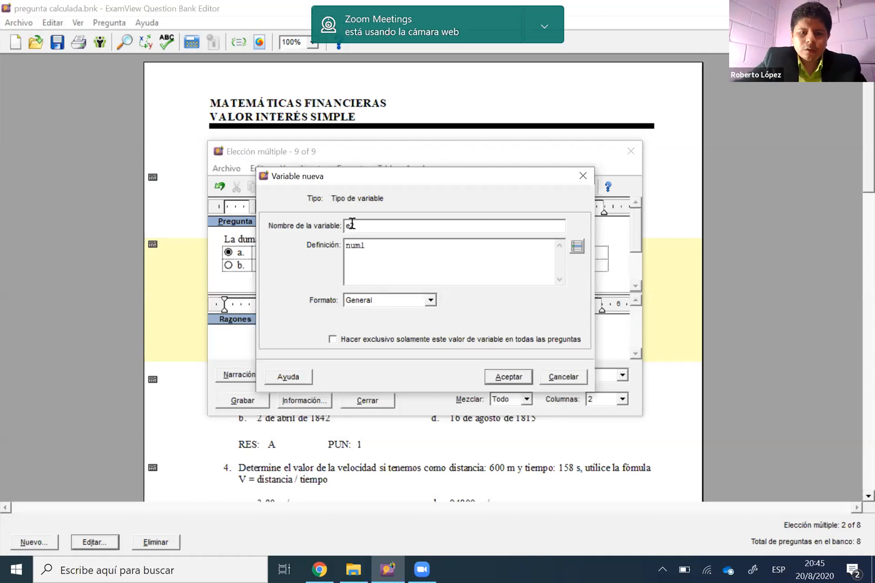
{"action": "left_click", "coordinate": [577, 248]}
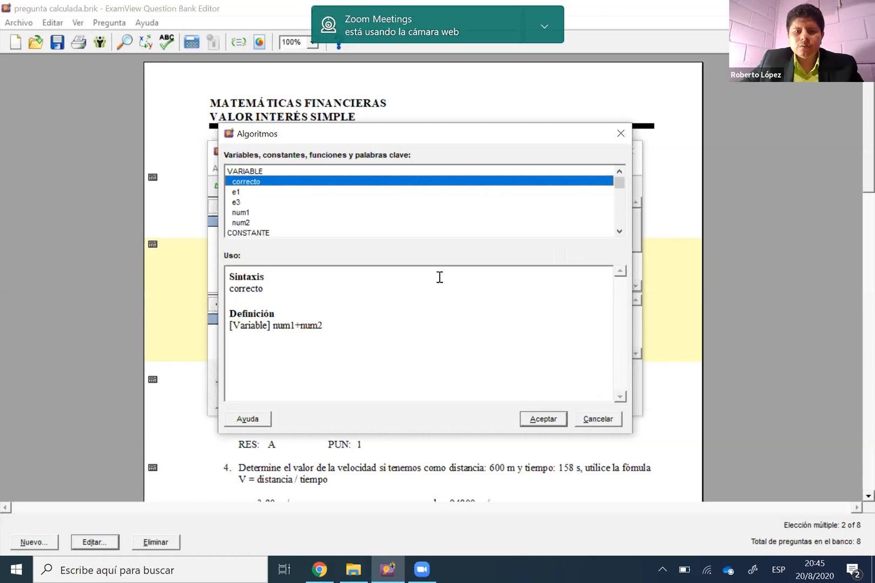
{"action": "key", "text": "Escape"}
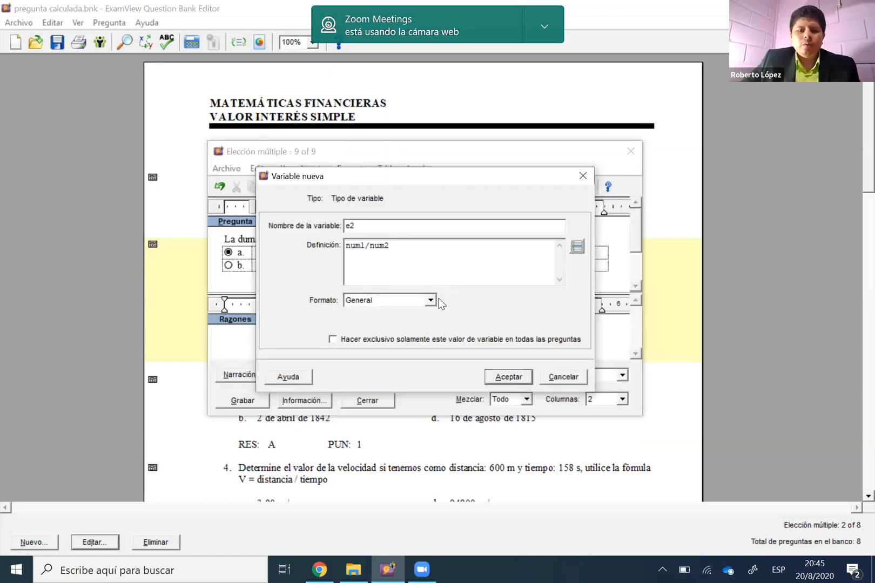
Set e2's format to Número with 2 decimal places, and insert the variable as the answer in option d
{"action": "left_click", "coordinate": [431, 301]}
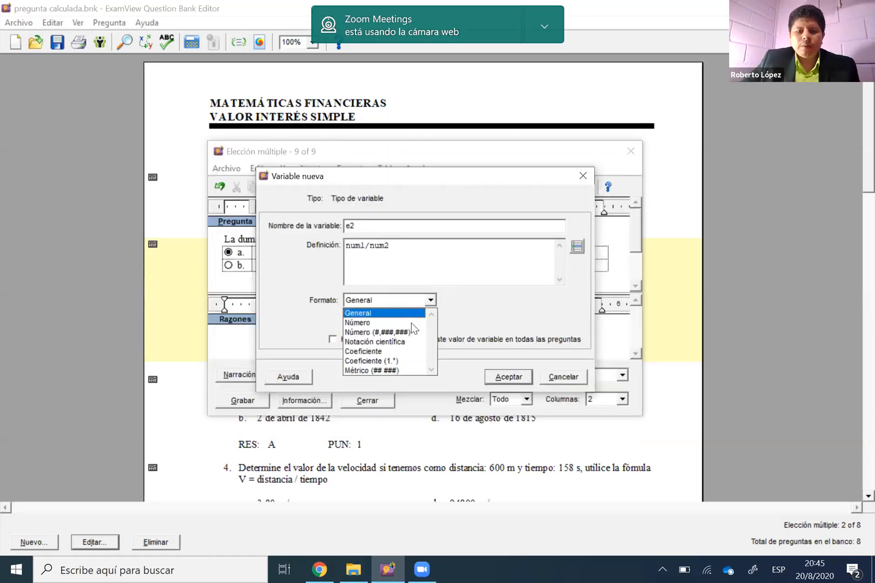
{"action": "key", "text": "Down"}
{"action": "key", "text": "Return"}
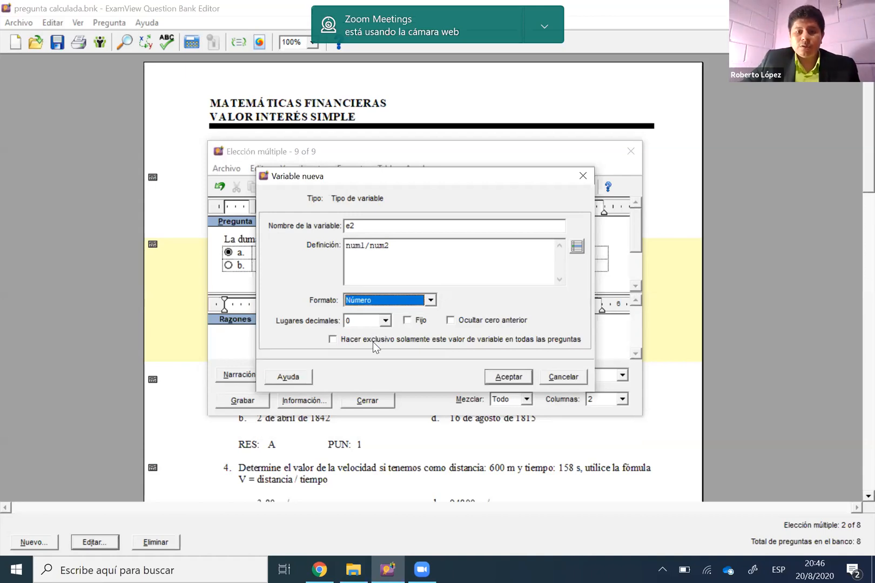
{"action": "key", "text": "Tab"}
{"action": "key", "text": "1"}
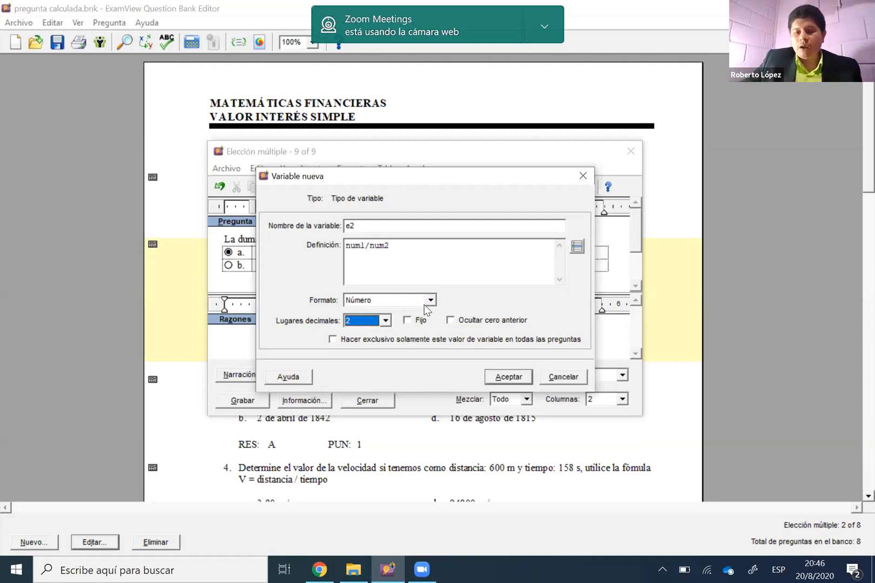
{"action": "left_click", "coordinate": [488, 372]}
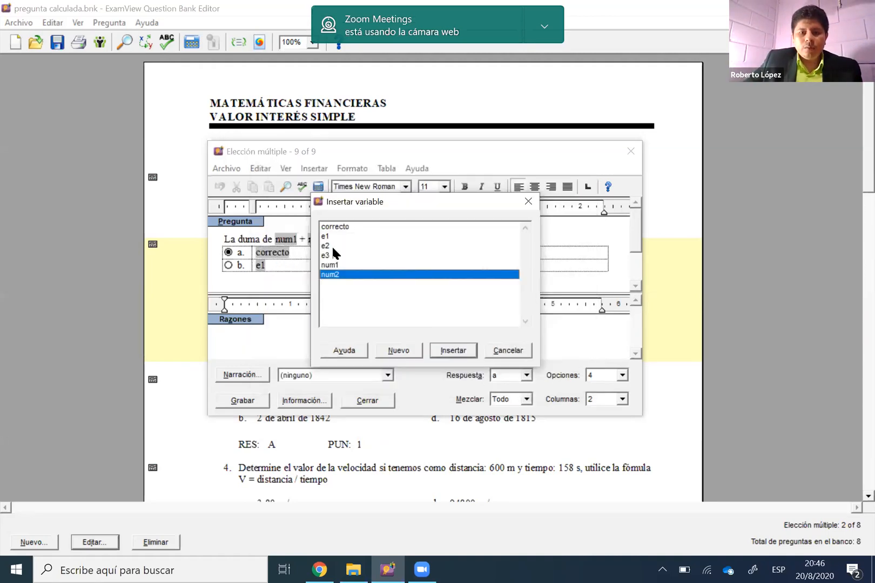
{"action": "left_click", "coordinate": [333, 246]}
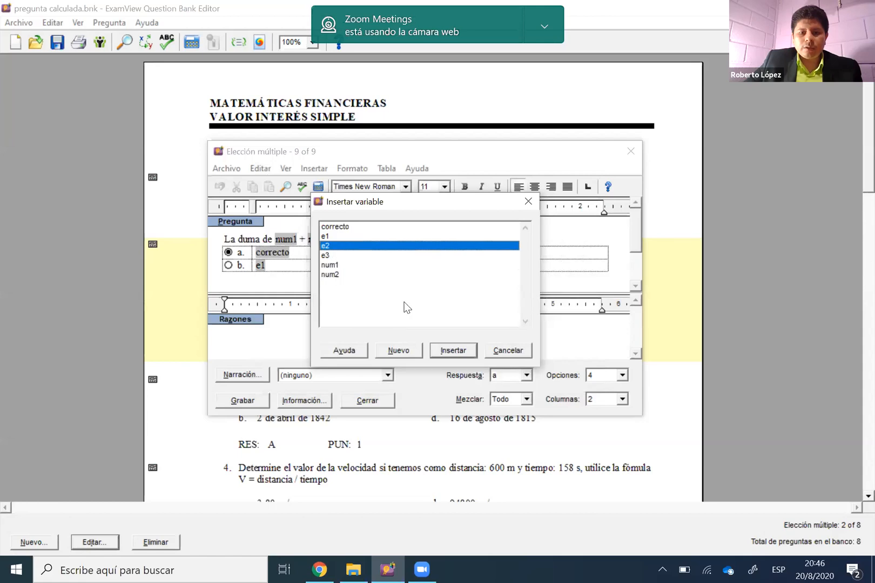
{"action": "left_click", "coordinate": [446, 350]}
Edit the variable e3 in option c, setting its format to Número with 0 decimal places
{"action": "left_click", "coordinate": [451, 252]}
{"action": "double_click", "coordinate": [452, 252]}
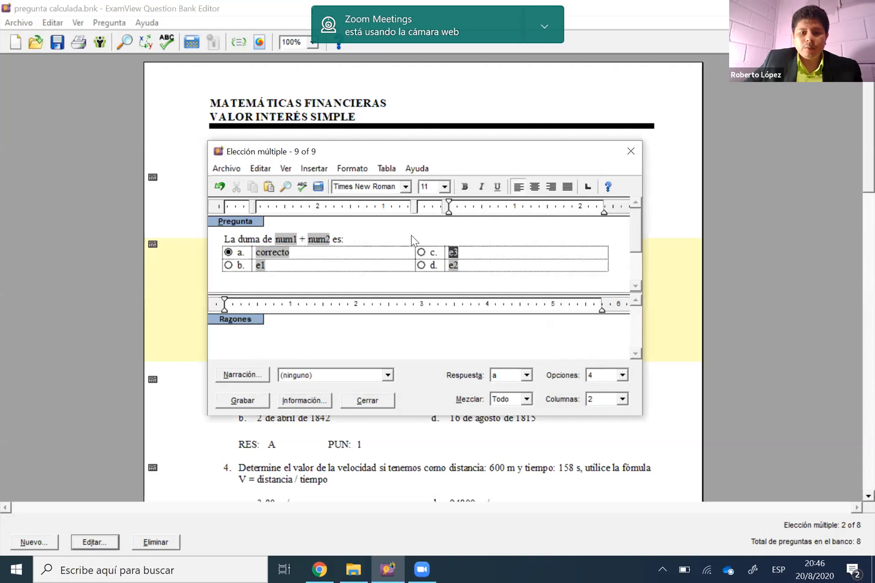
{"action": "left_click", "coordinate": [411, 322]}
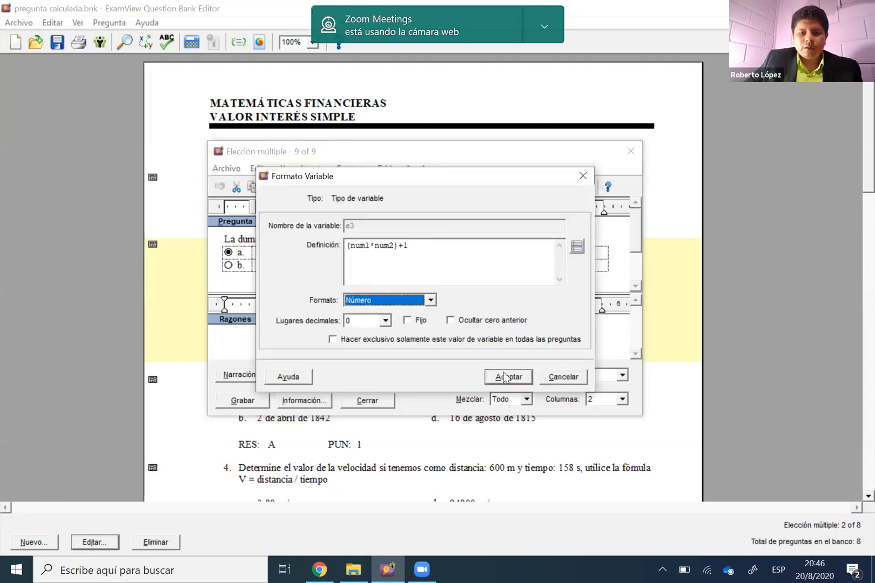
{"action": "left_click", "coordinate": [507, 376]}
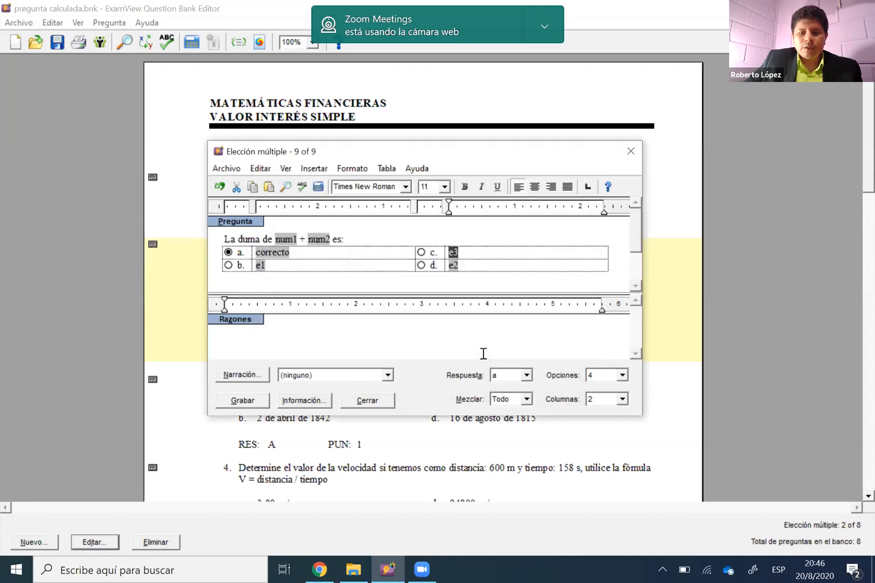
{"action": "left_click", "coordinate": [473, 251]}
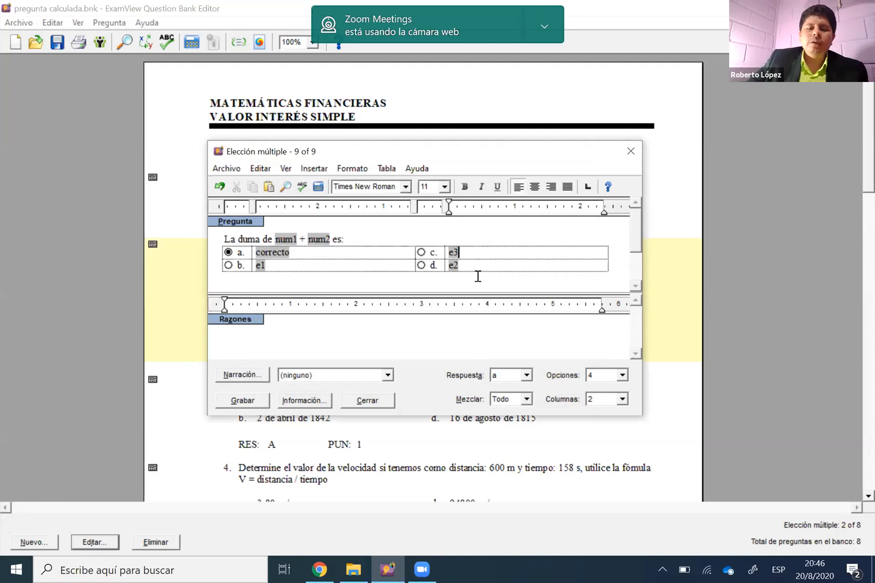
Recalculate the sum question's values several times to test the variables, and save the question to the bank
{"action": "left_click", "coordinate": [319, 186]}
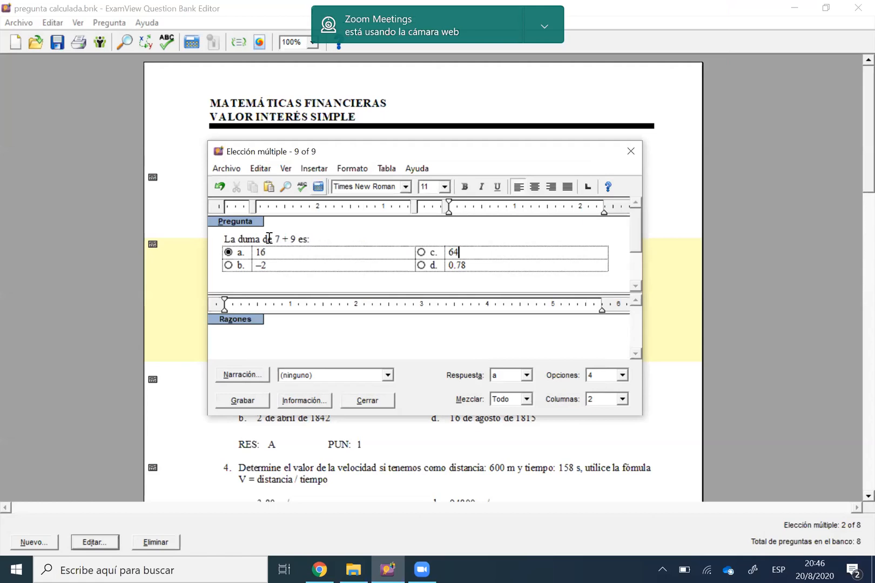
{"action": "left_click", "coordinate": [319, 187]}
{"action": "left_click", "coordinate": [319, 186]}
{"action": "left_click", "coordinate": [319, 186]}
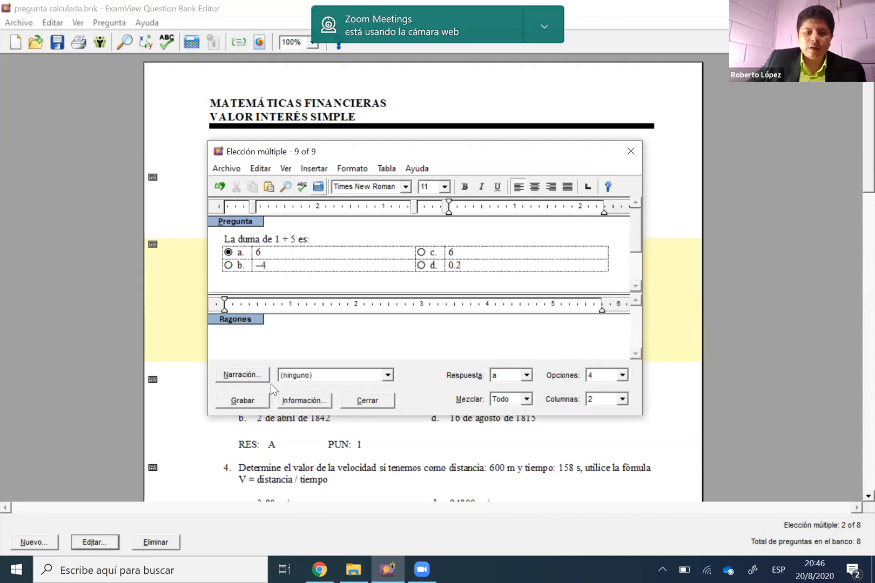
{"action": "left_click", "coordinate": [254, 401]}
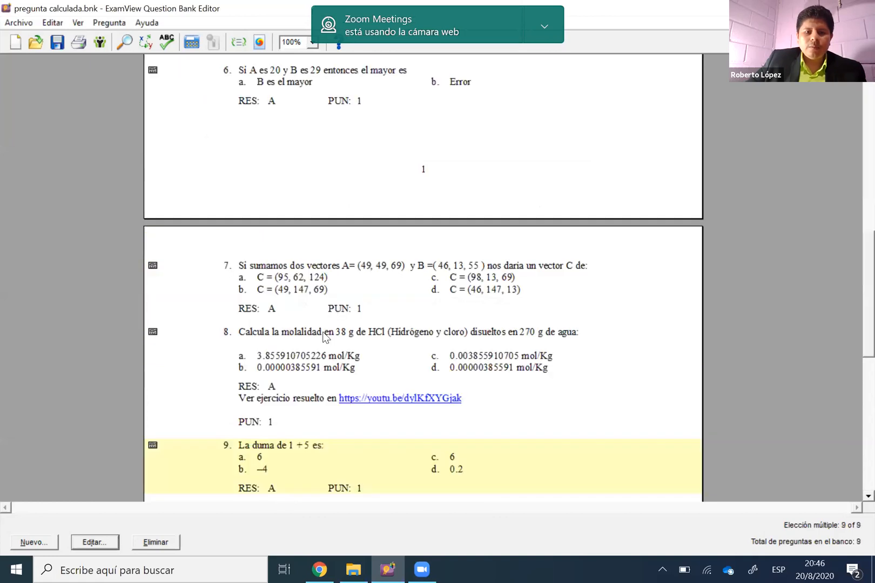
Reorder the questions, moving the new sum question from the end of the bank to second place
{"action": "scroll", "coordinate": [312, 317], "scroll_direction": "up", "scroll_amount": 1}
{"action": "scroll", "coordinate": [312, 320], "scroll_direction": "down", "scroll_amount": 3}
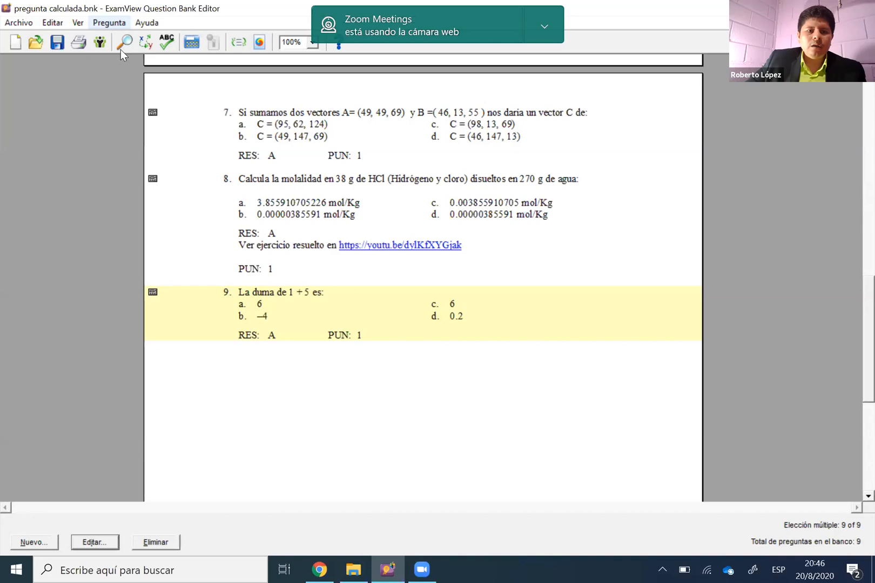
{"action": "left_click", "coordinate": [111, 24]}
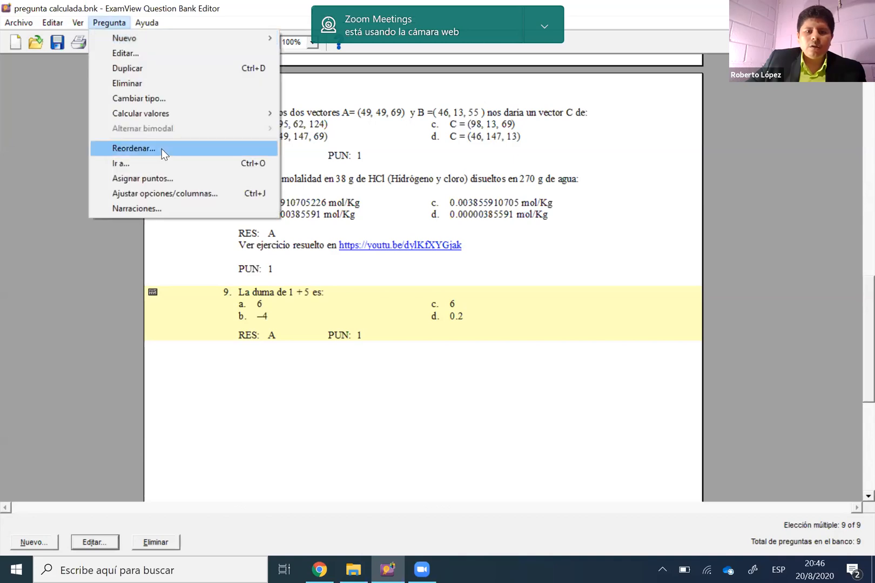
{"action": "key", "text": "Return"}
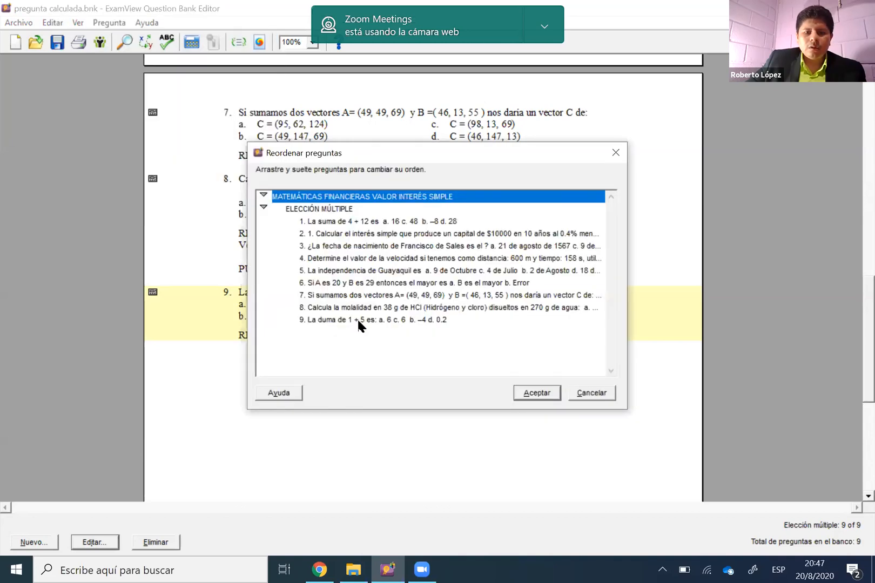
{"action": "mouse_move", "coordinate": [360, 262]}
{"action": "left_mouse_down"}
{"action": "mouse_move", "coordinate": [361, 270]}
{"action": "mouse_move", "coordinate": [359, 234]}
{"action": "mouse_move", "coordinate": [364, 246]}
{"action": "left_mouse_up"}
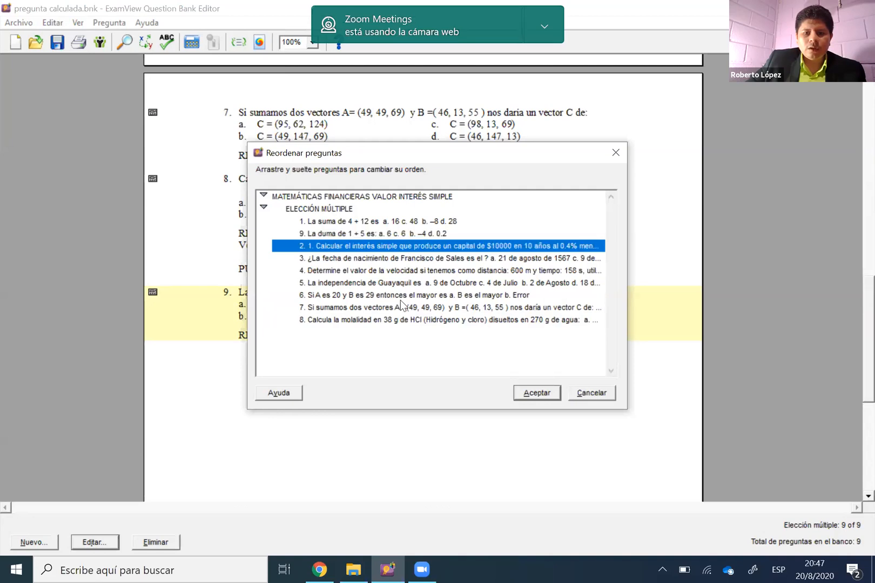
{"action": "key", "text": "Up"}
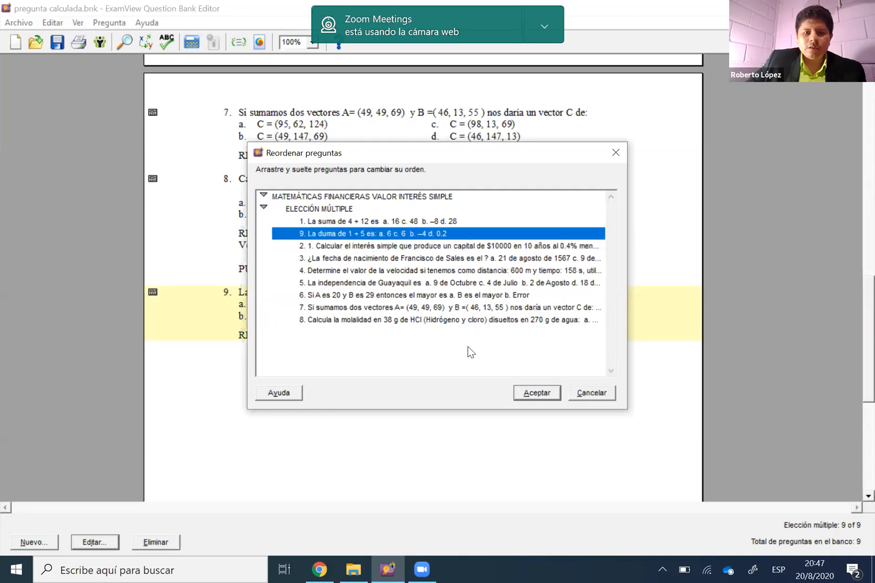
{"action": "key", "text": "Return"}
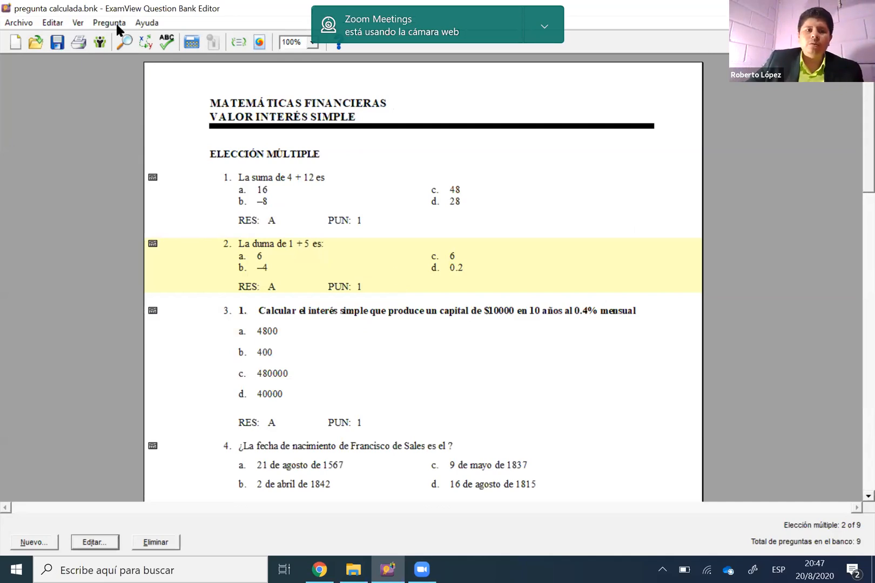
{"action": "left_click", "coordinate": [381, 350]}
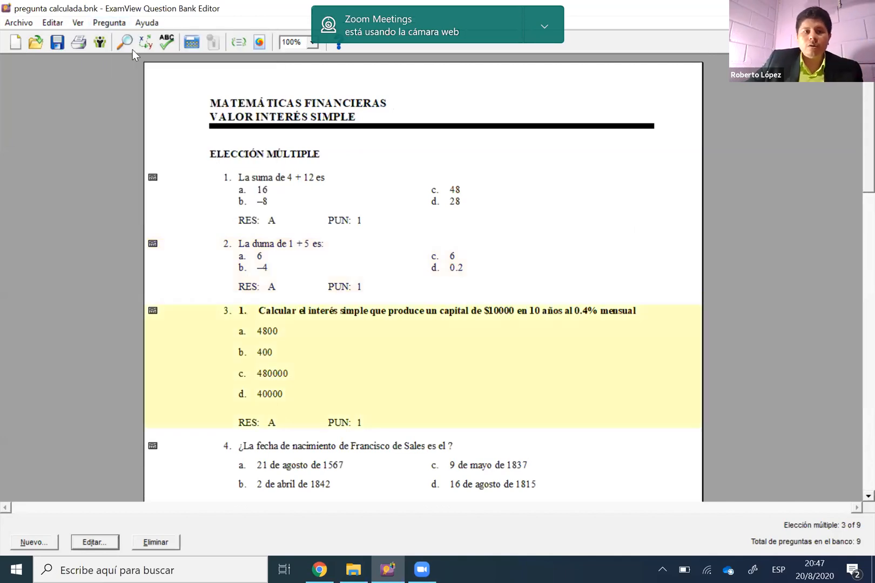
{"action": "left_click", "coordinate": [110, 23]}
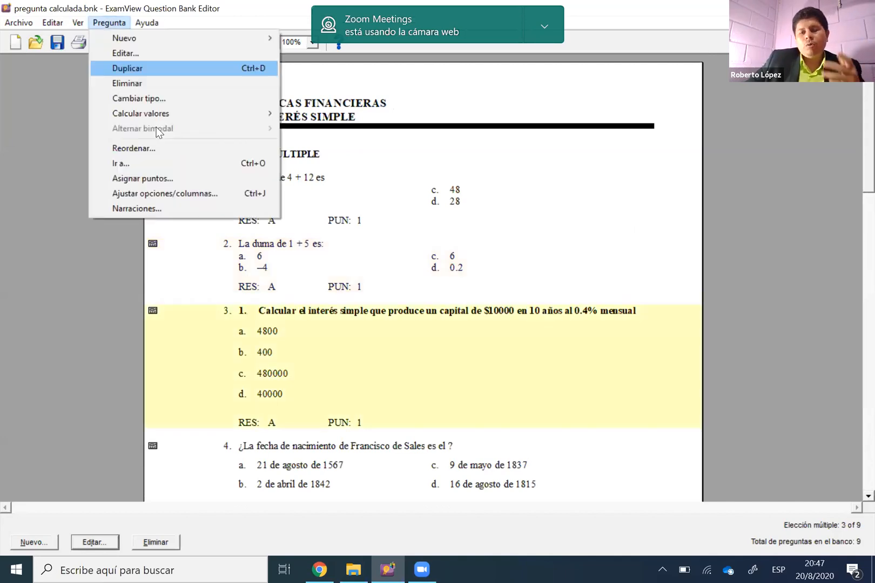
{"action": "left_click", "coordinate": [172, 147]}
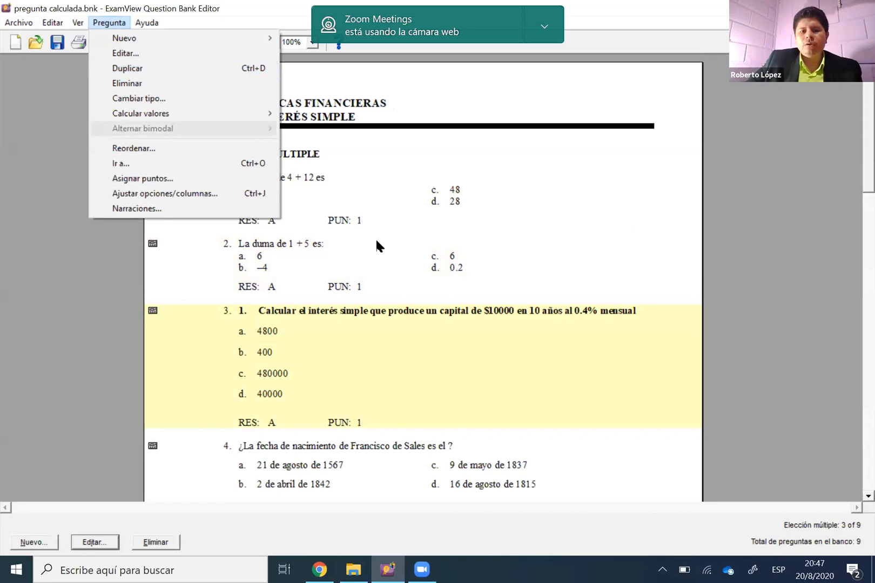
{"action": "left_click", "coordinate": [432, 307]}
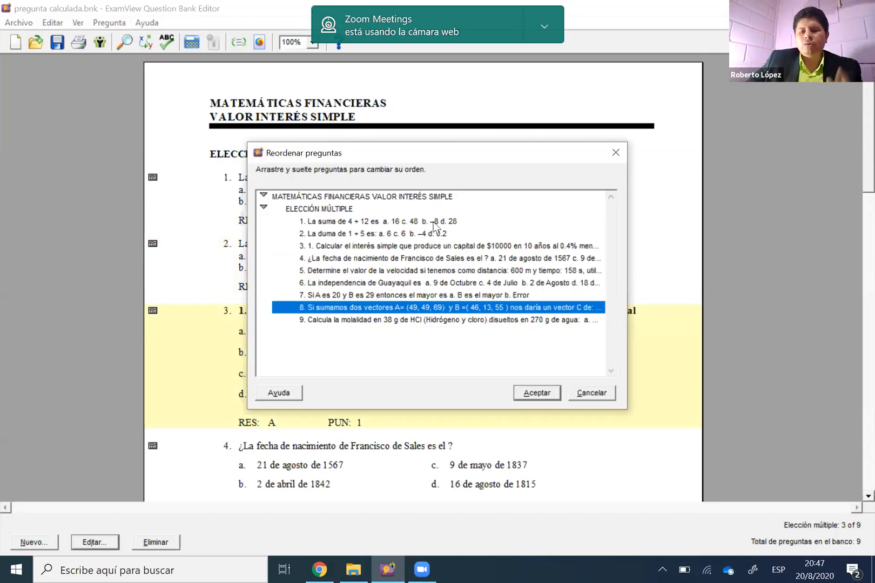
{"action": "left_click", "coordinate": [614, 159]}
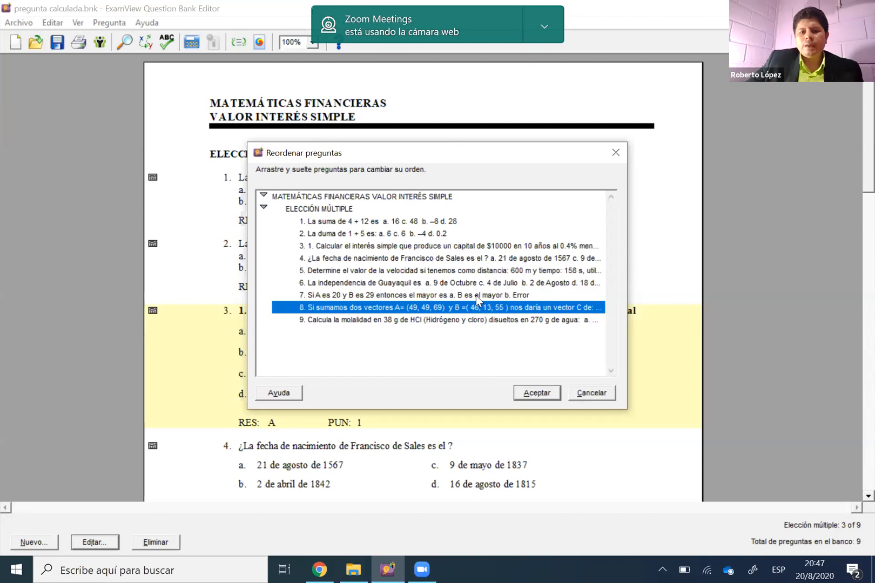
Duplicate question 2, the new calculated sum question
{"action": "scroll", "coordinate": [404, 223], "scroll_direction": "down", "scroll_amount": 1}
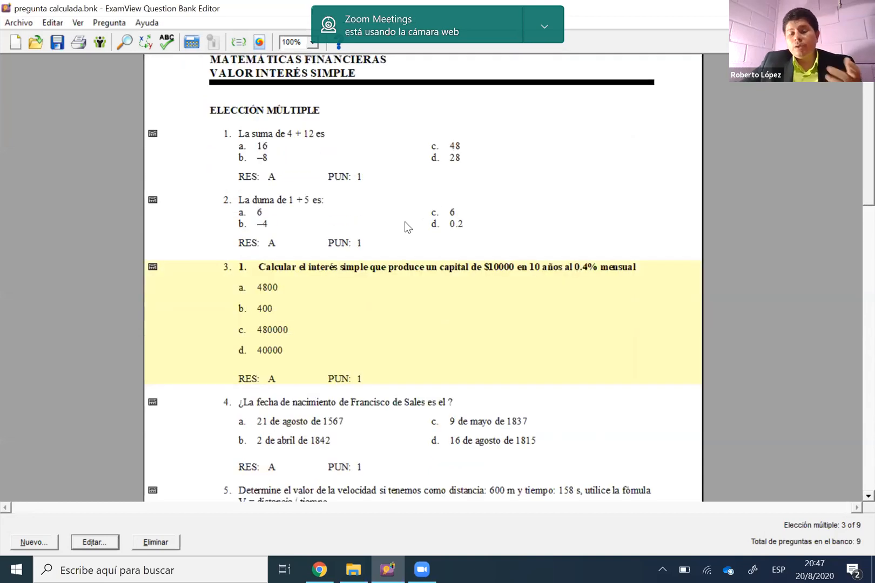
{"action": "left_click", "coordinate": [408, 230]}
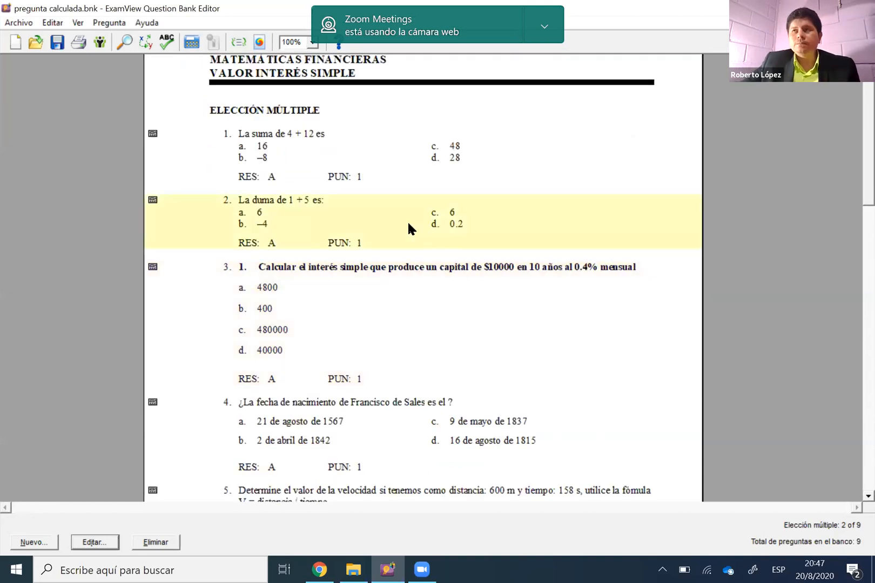
{"action": "scroll", "coordinate": [409, 226], "scroll_direction": "up", "scroll_amount": 1}
{"action": "scroll", "coordinate": [428, 269], "scroll_direction": "up", "scroll_amount": 1}
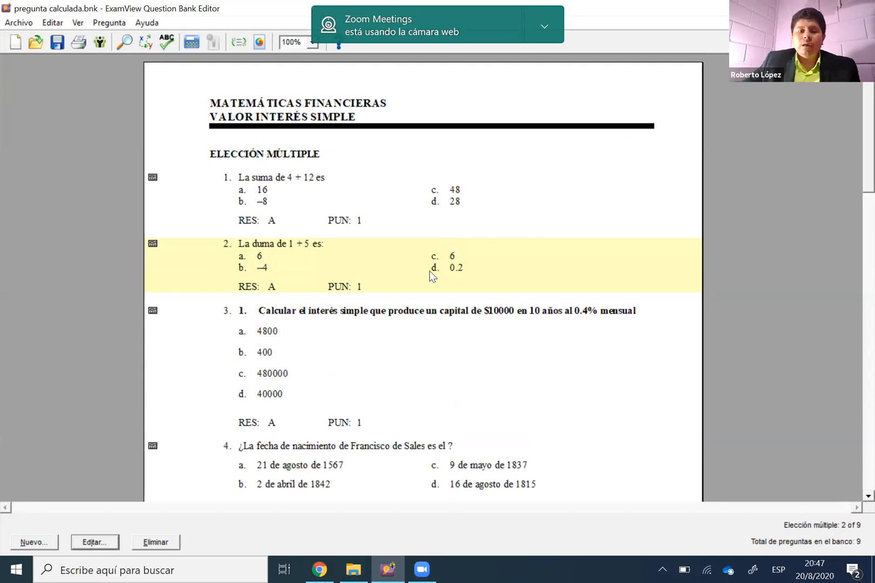
{"action": "right_click", "coordinate": [412, 268]}
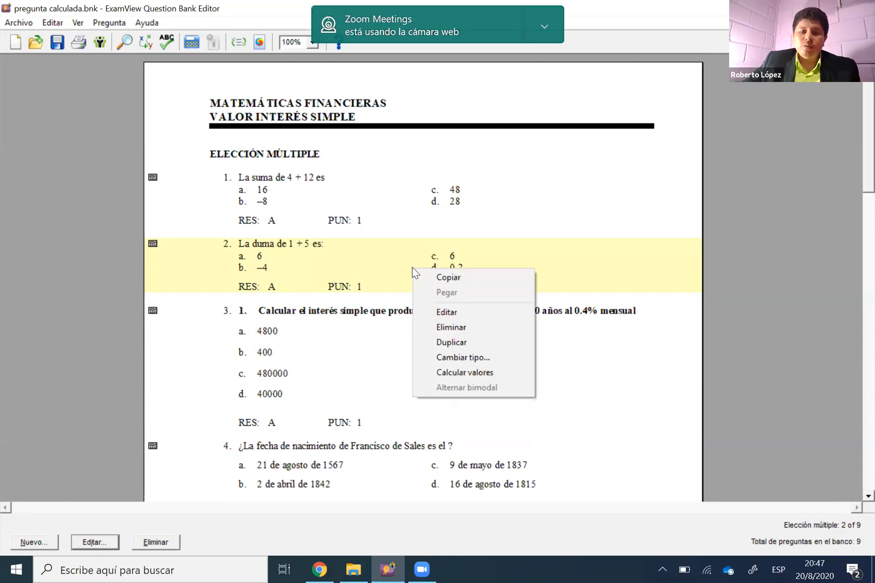
{"action": "left_click", "coordinate": [468, 344]}
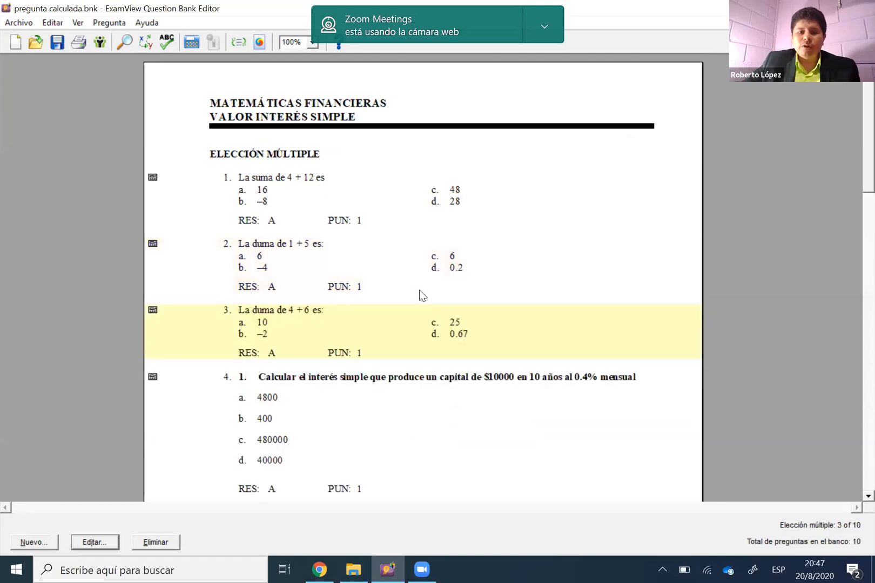
Calculate new random values for question 2, and select its duplicate, question 3
{"action": "left_click", "coordinate": [322, 264]}
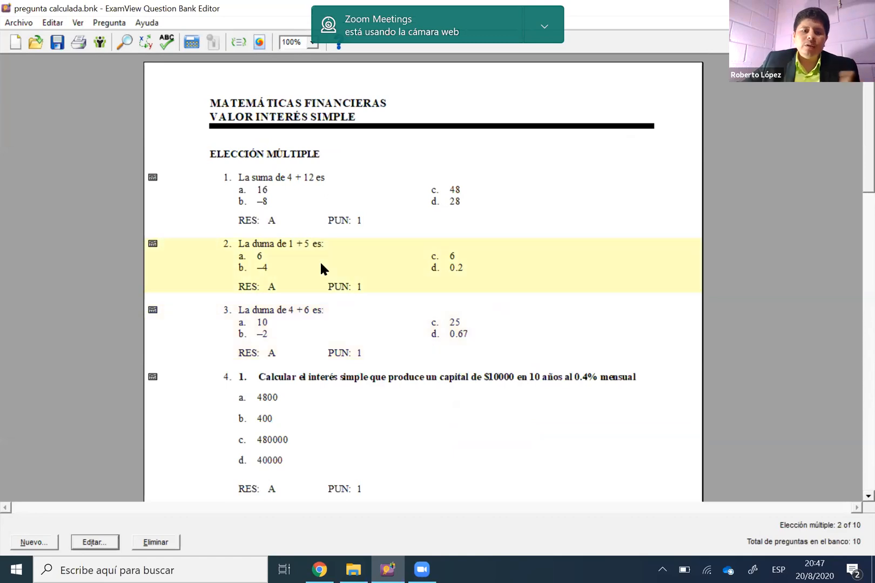
{"action": "left_click", "coordinate": [193, 44]}
{"action": "left_click", "coordinate": [193, 45]}
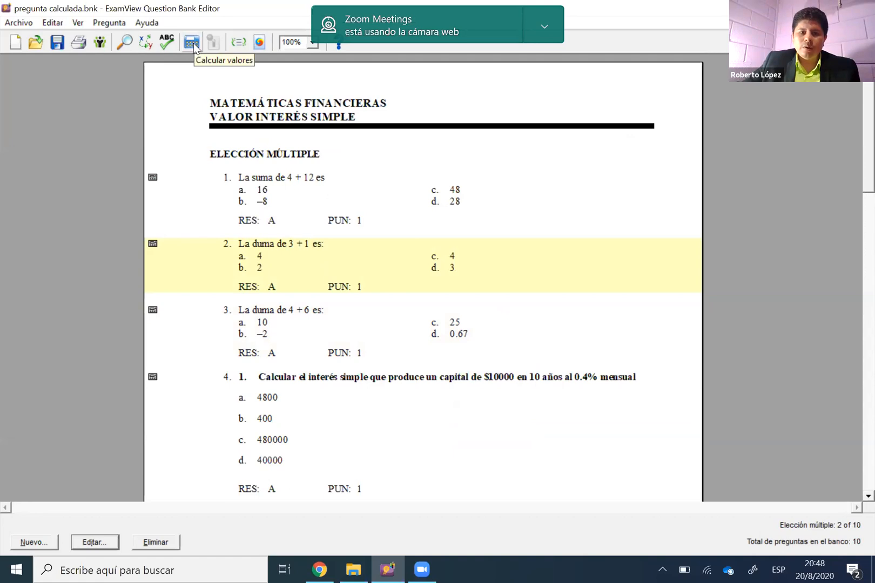
{"action": "key", "text": "Down"}
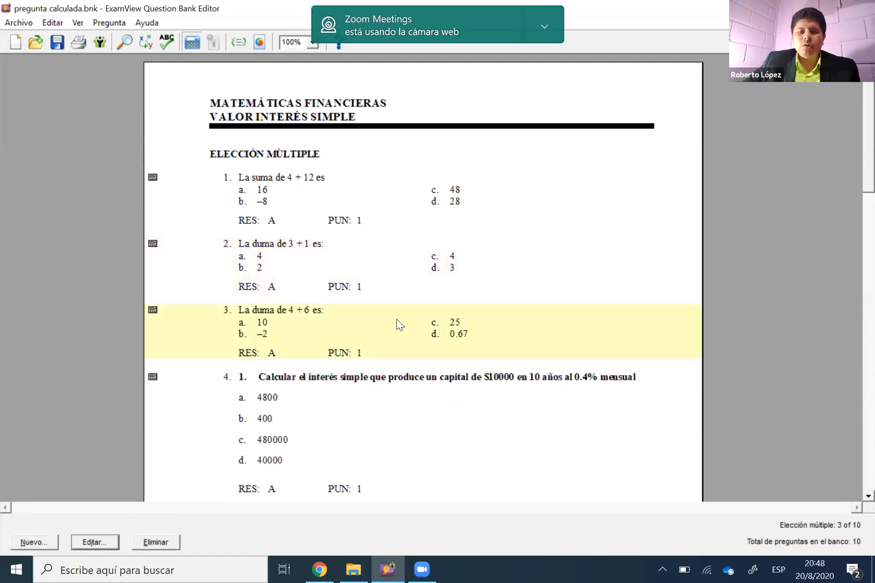
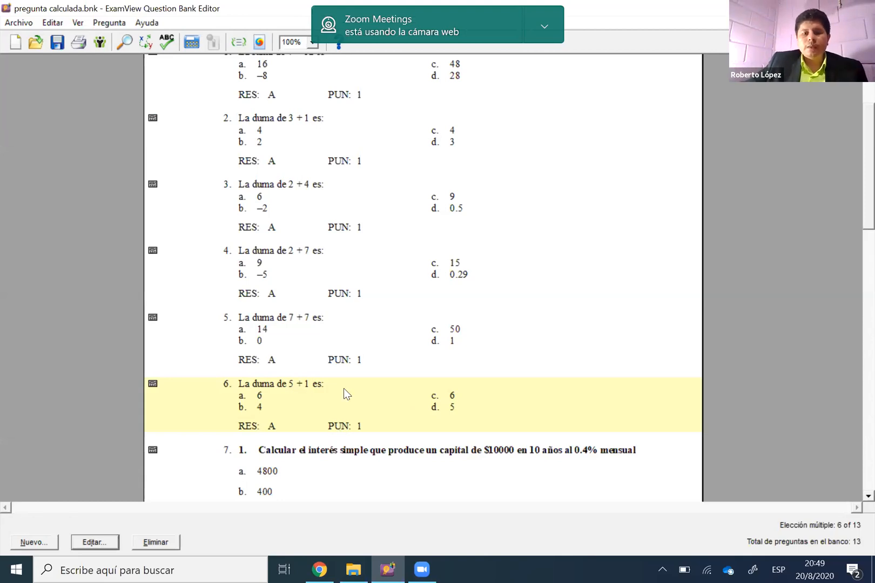
Review the duplicated sum questions and the simple-interest question that follows them in the bank
{"action": "scroll", "coordinate": [345, 391], "scroll_direction": "down", "scroll_amount": 1}
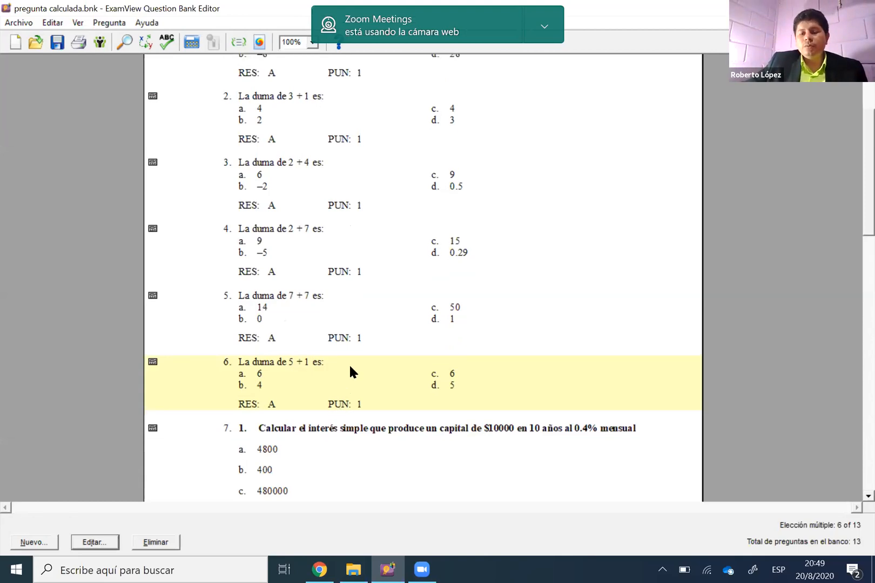
{"action": "scroll", "coordinate": [350, 371], "scroll_direction": "down", "scroll_amount": 1}
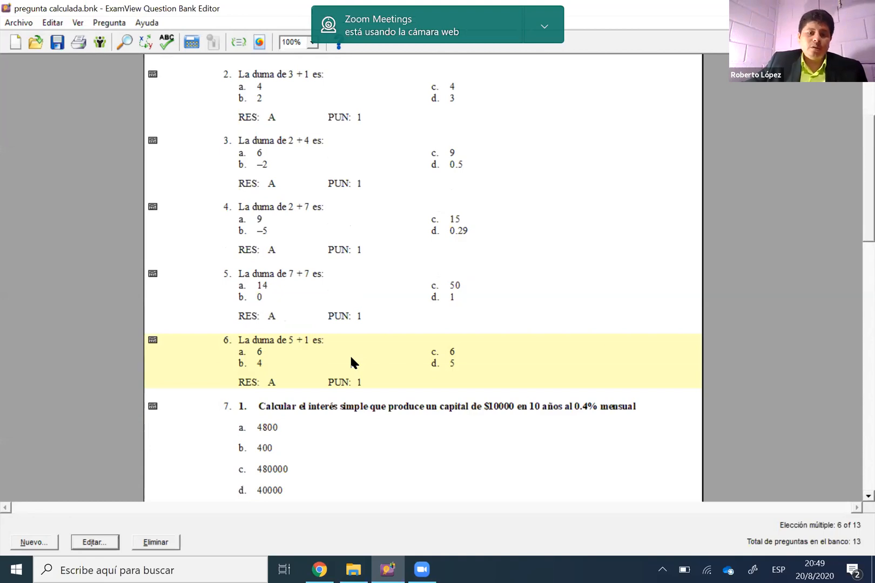
{"action": "scroll", "coordinate": [351, 359], "scroll_direction": "up", "scroll_amount": 8}
{"action": "scroll", "coordinate": [350, 357], "scroll_direction": "down", "scroll_amount": 4}
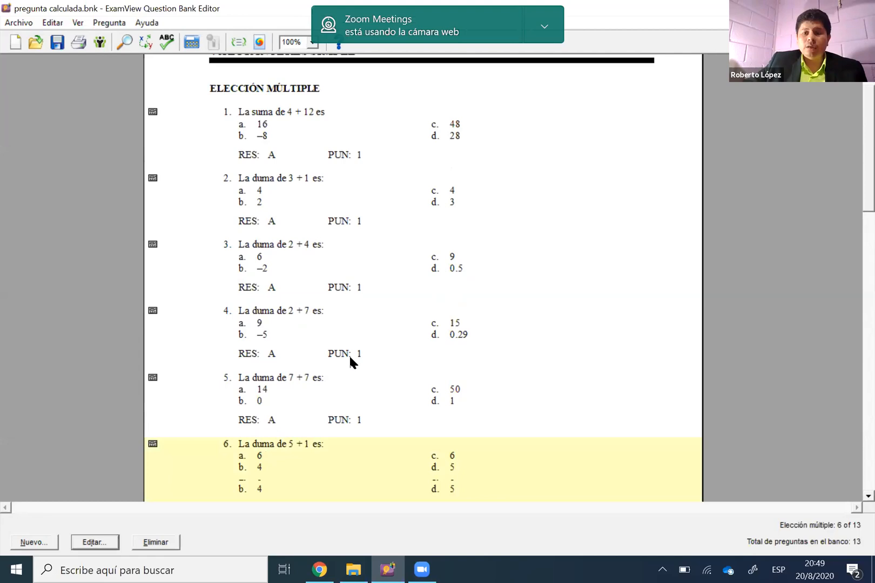
{"action": "scroll", "coordinate": [350, 361], "scroll_direction": "down", "scroll_amount": 1}
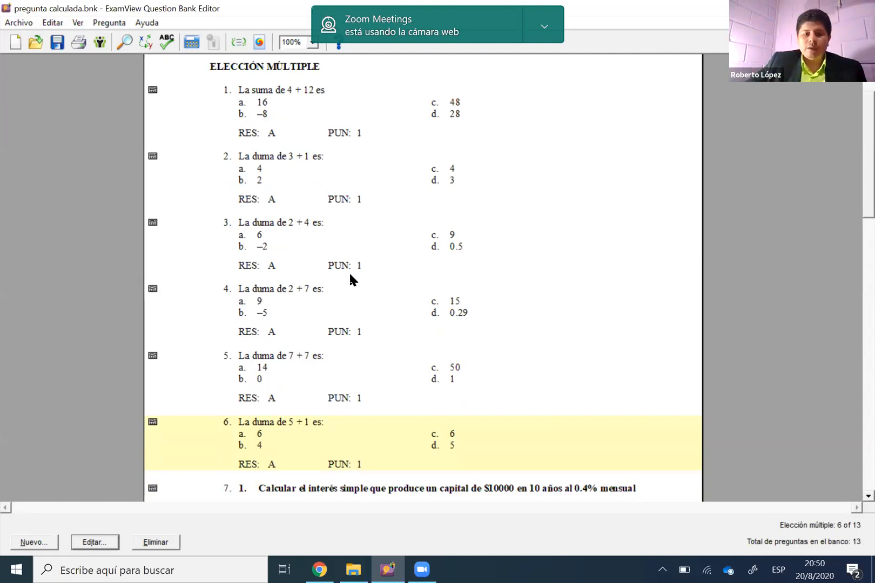
{"action": "scroll", "coordinate": [372, 260], "scroll_direction": "down", "scroll_amount": 5}
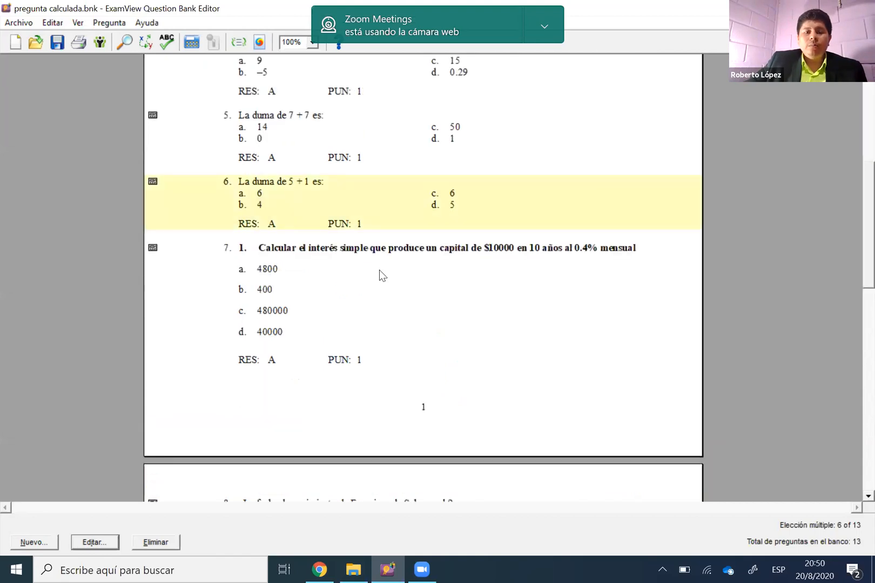
{"action": "scroll", "coordinate": [340, 244], "scroll_direction": "up", "scroll_amount": 1}
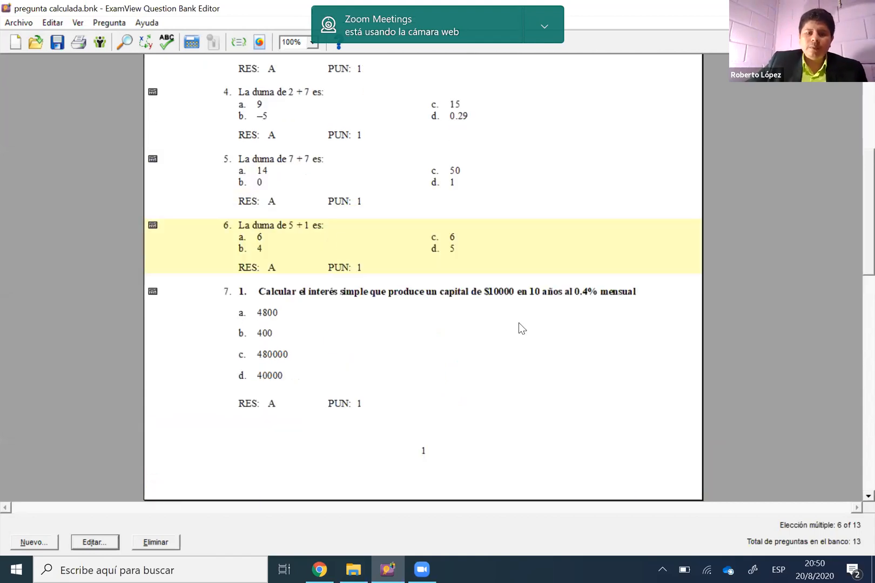
Permanently delete the four duplicated sum questions, 6 through 3, from the bank, keeping question 2
{"action": "key", "text": "Delete"}
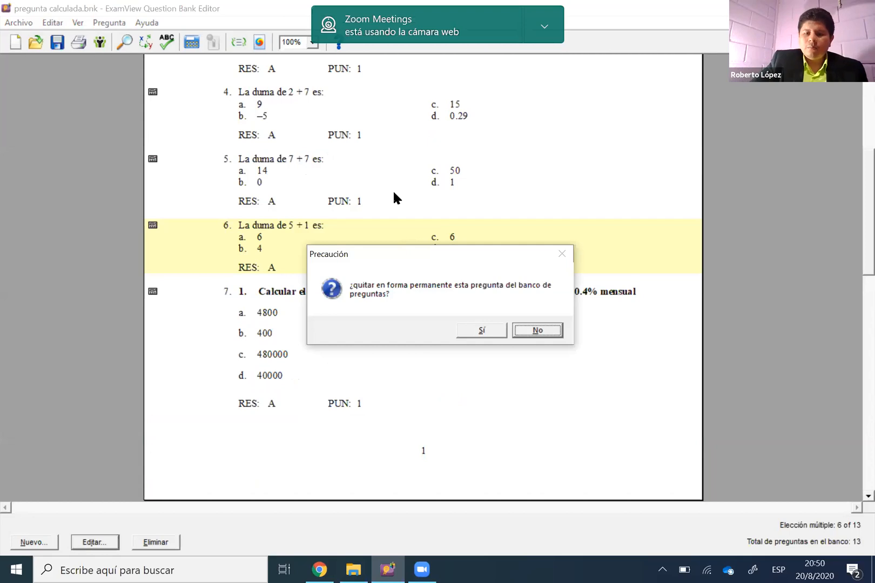
{"action": "key", "text": "s"}
{"action": "key", "text": "Delete"}
{"action": "left_click", "coordinate": [479, 330]}
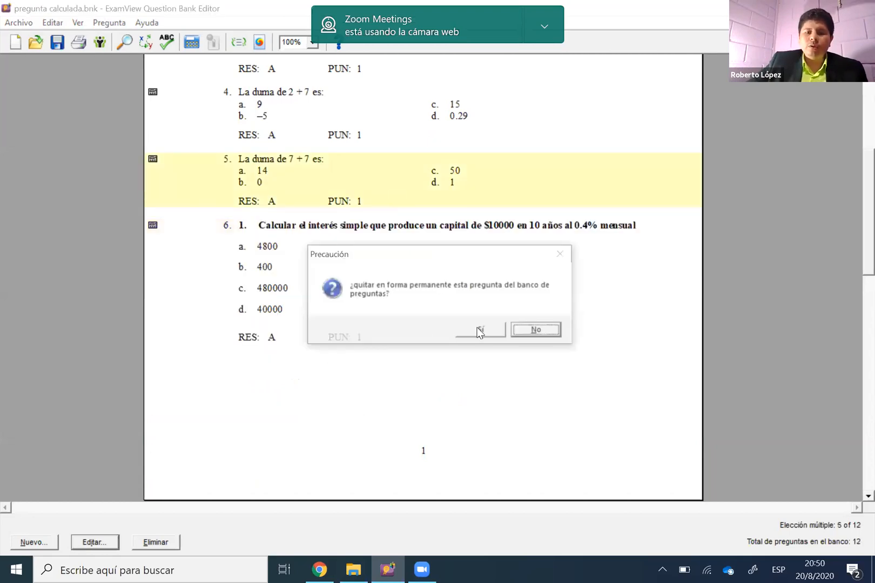
{"action": "key", "text": "s"}
{"action": "left_click", "coordinate": [386, 281]}
{"action": "key", "text": "Delete"}
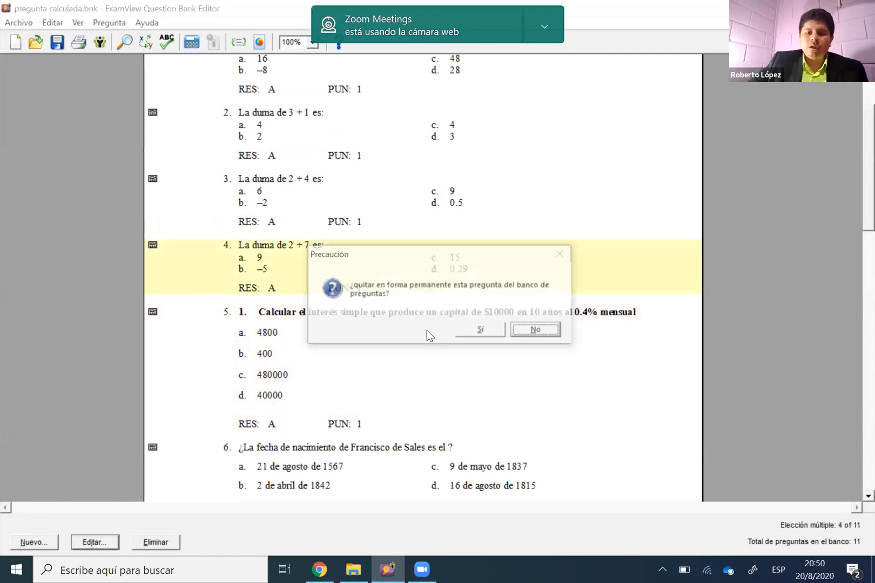
{"action": "key", "text": "s"}
{"action": "left_click", "coordinate": [390, 213]}
{"action": "key", "text": "Delete"}
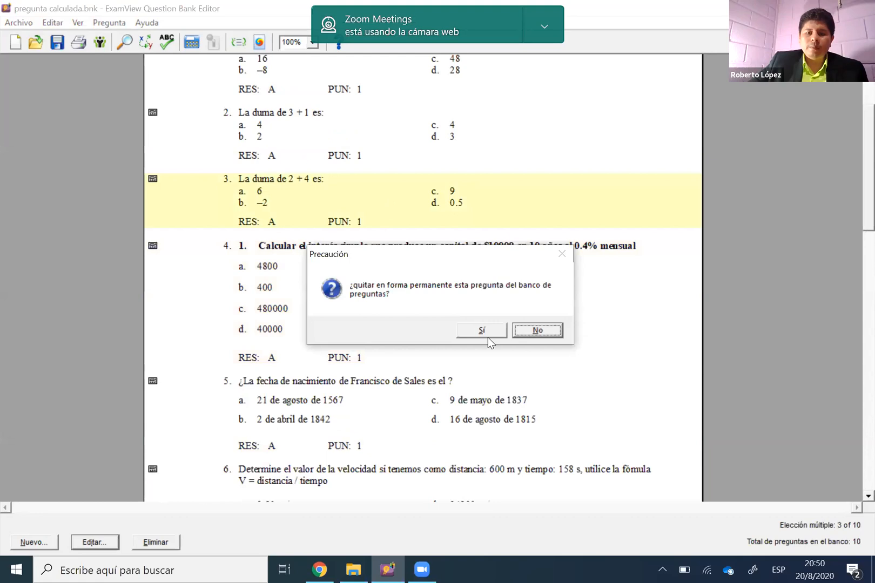
{"action": "key", "text": "s"}
{"action": "left_click", "coordinate": [401, 214]}
Select question 3, the simple-interest problem, and recalculate its random values several times
{"action": "left_click", "coordinate": [422, 274]}
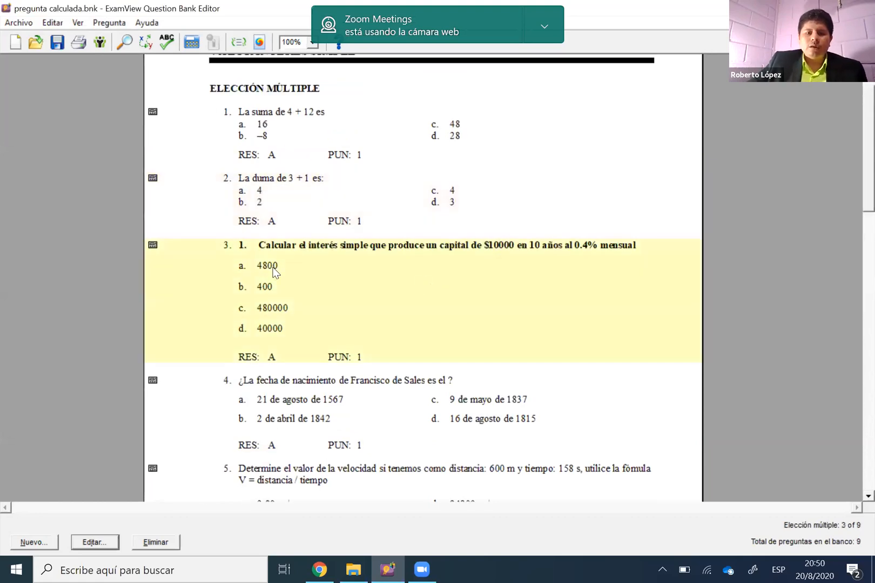
{"action": "scroll", "coordinate": [318, 241], "scroll_direction": "down", "scroll_amount": 3}
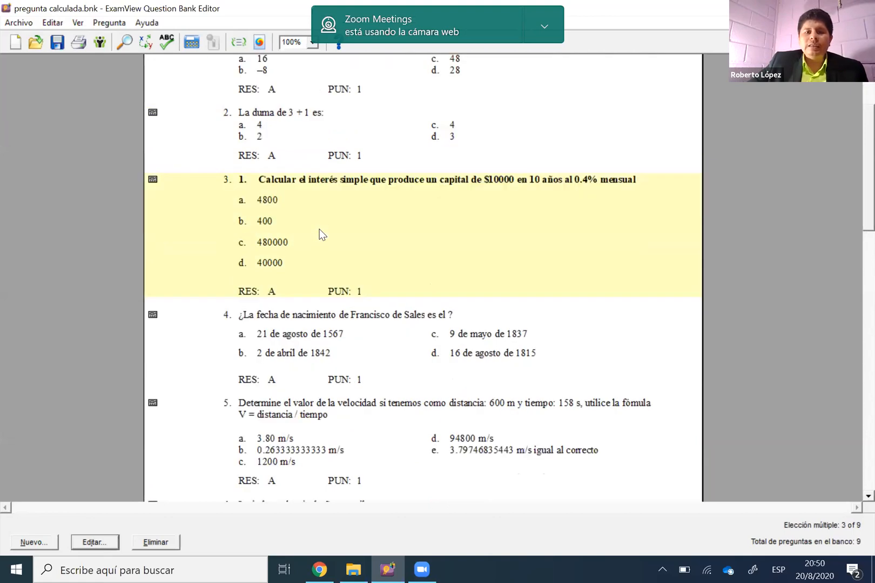
{"action": "scroll", "coordinate": [319, 229], "scroll_direction": "down", "scroll_amount": 1}
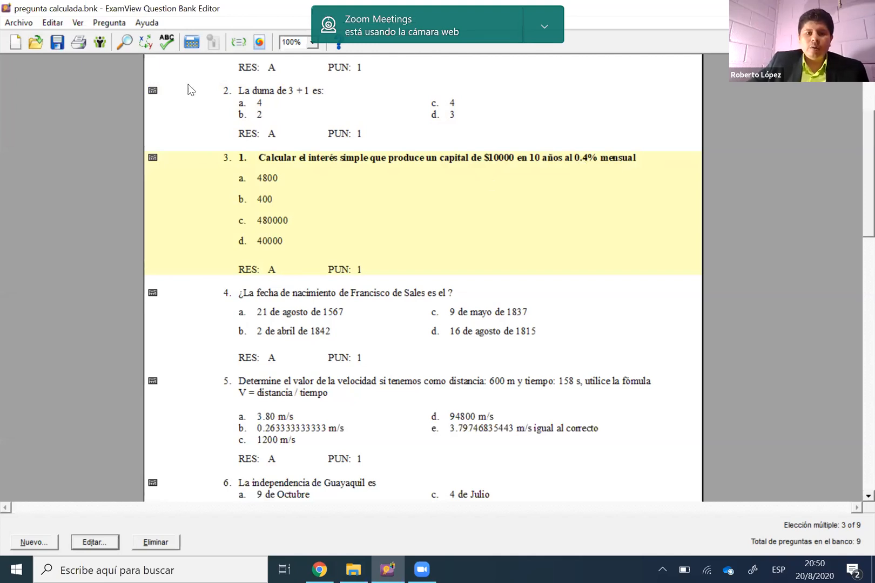
{"action": "left_click", "coordinate": [192, 42]}
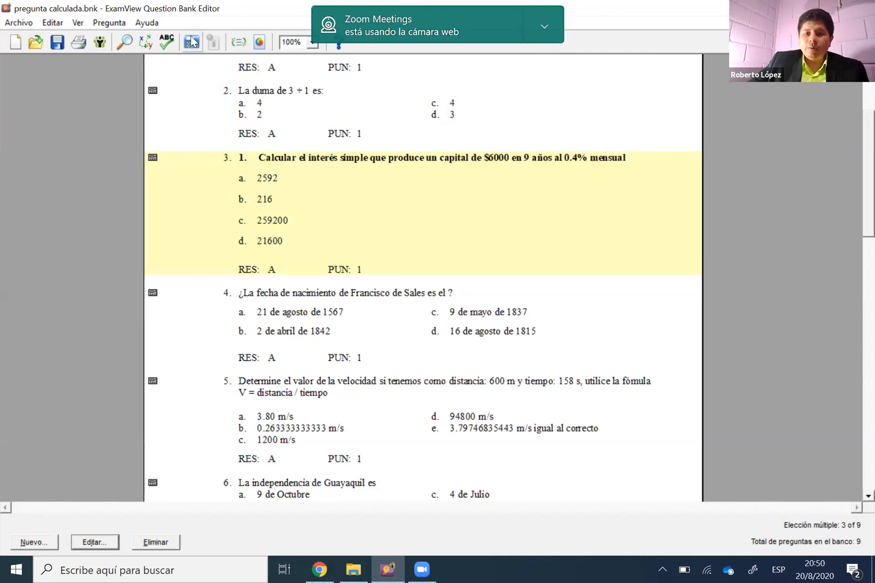
{"action": "left_click", "coordinate": [192, 41]}
{"action": "left_click", "coordinate": [192, 41]}
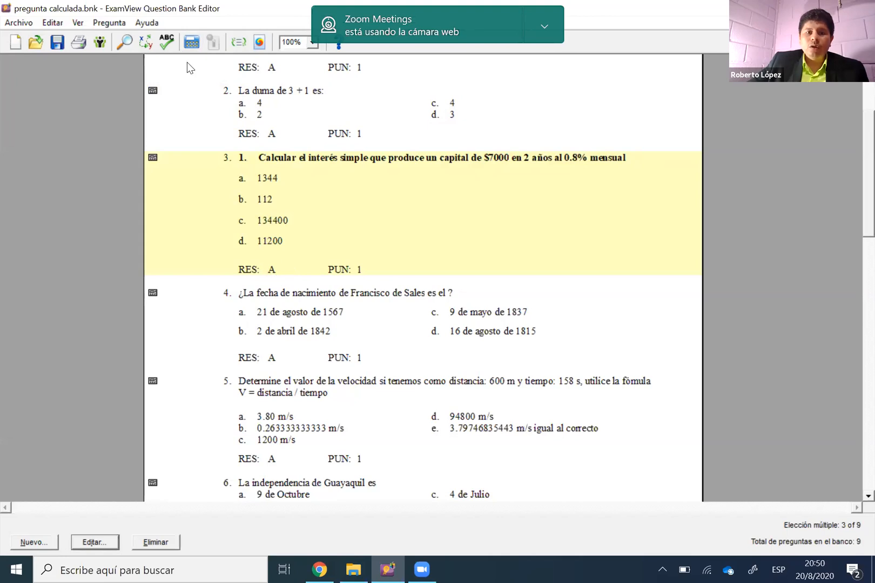
{"action": "left_click", "coordinate": [192, 41]}
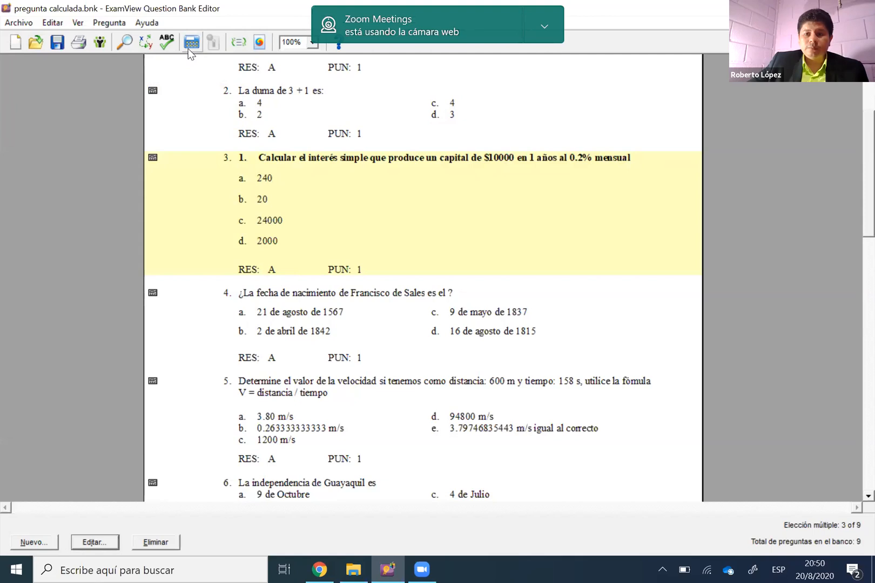
{"action": "left_click", "coordinate": [189, 47]}
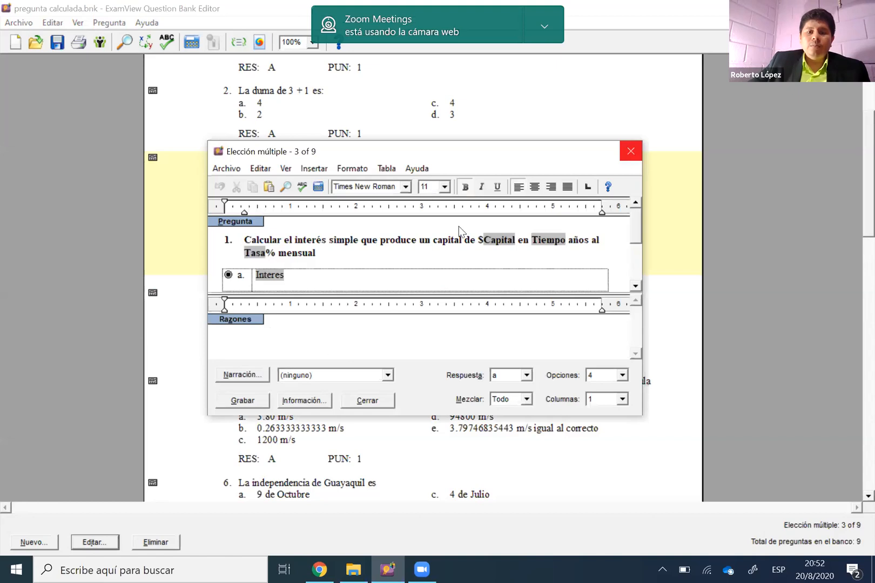
Close and reopen the simple-interest question for editing, and examine the variables in its wording and answer options
{"action": "key", "text": "Escape"}
{"action": "right_click", "coordinate": [471, 232]}
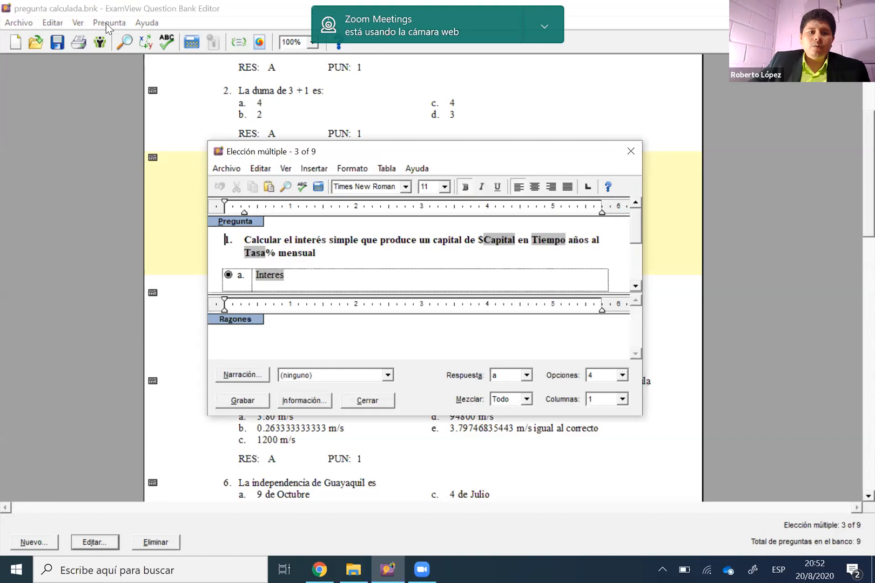
{"action": "key", "text": "Escape"}
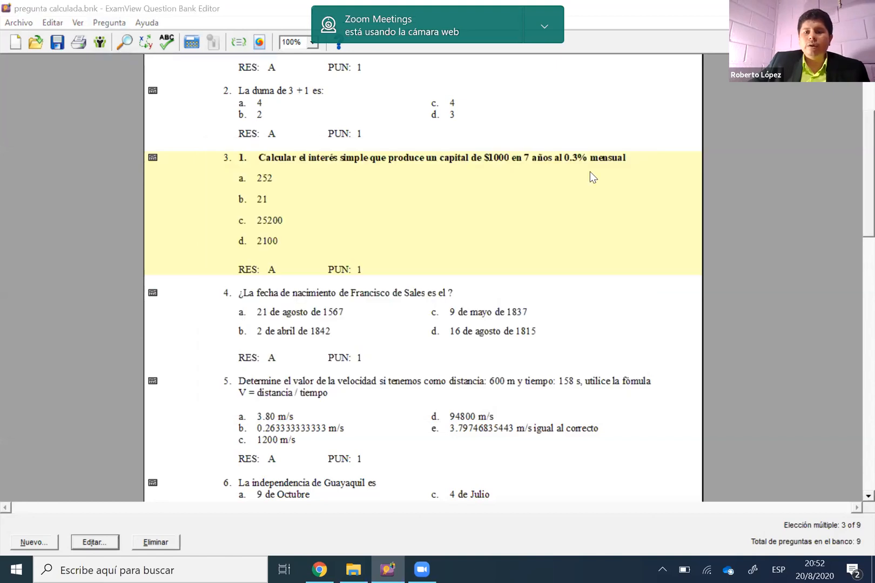
{"action": "double_click", "coordinate": [491, 197]}
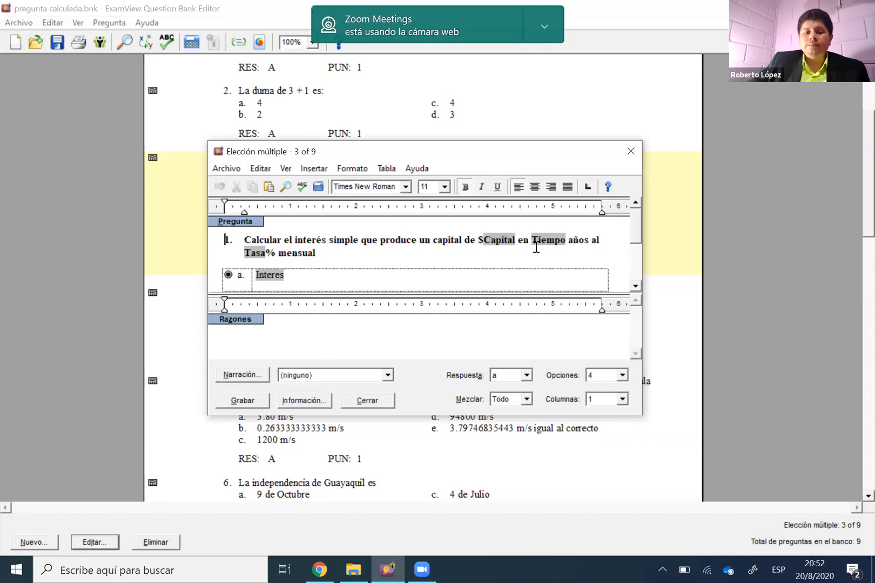
{"action": "scroll", "coordinate": [536, 247], "scroll_direction": "down", "scroll_amount": 3}
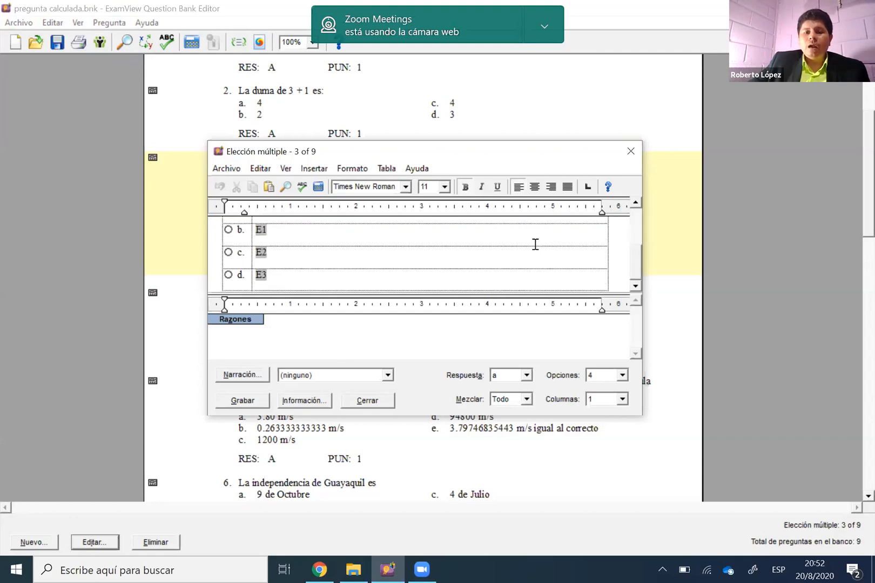
{"action": "scroll", "coordinate": [535, 244], "scroll_direction": "up", "scroll_amount": 3}
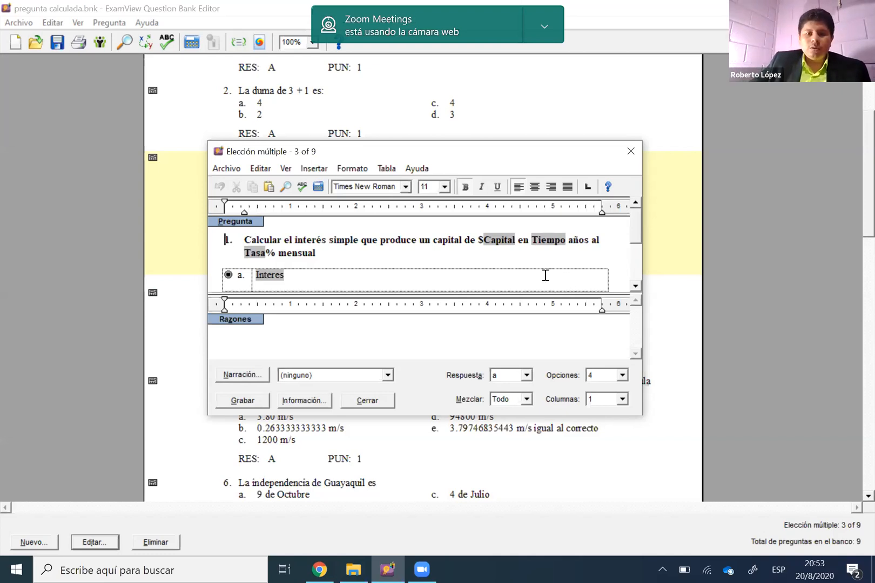
Arrange the simple-interest question's answer options in 2 columns, and enlarge the editing window to fit the whole question
{"action": "scroll", "coordinate": [614, 399], "scroll_direction": "down", "scroll_amount": 1}
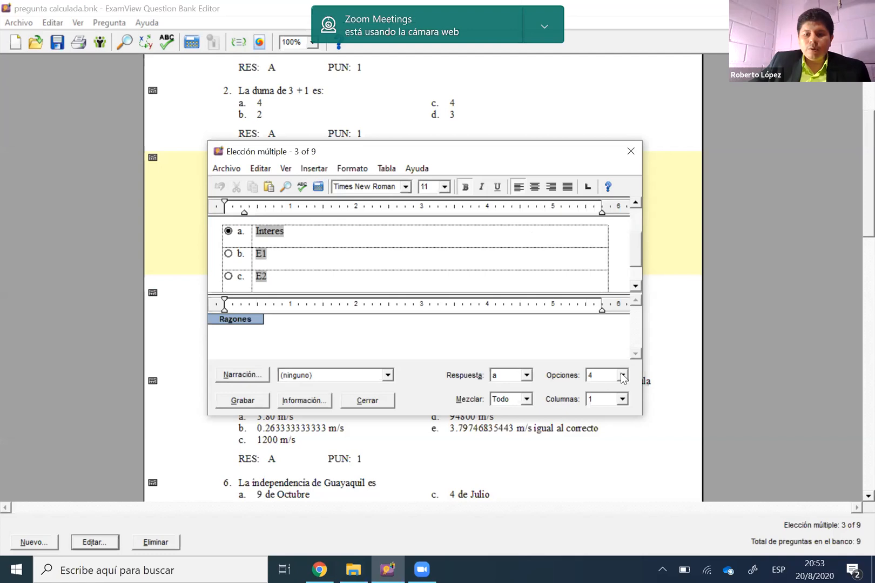
{"action": "left_click", "coordinate": [621, 374]}
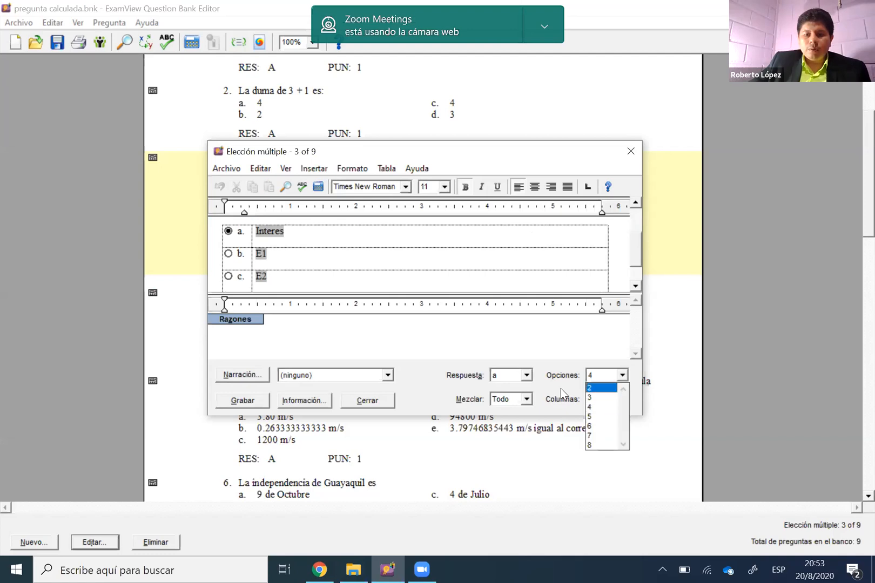
{"action": "left_click", "coordinate": [623, 400]}
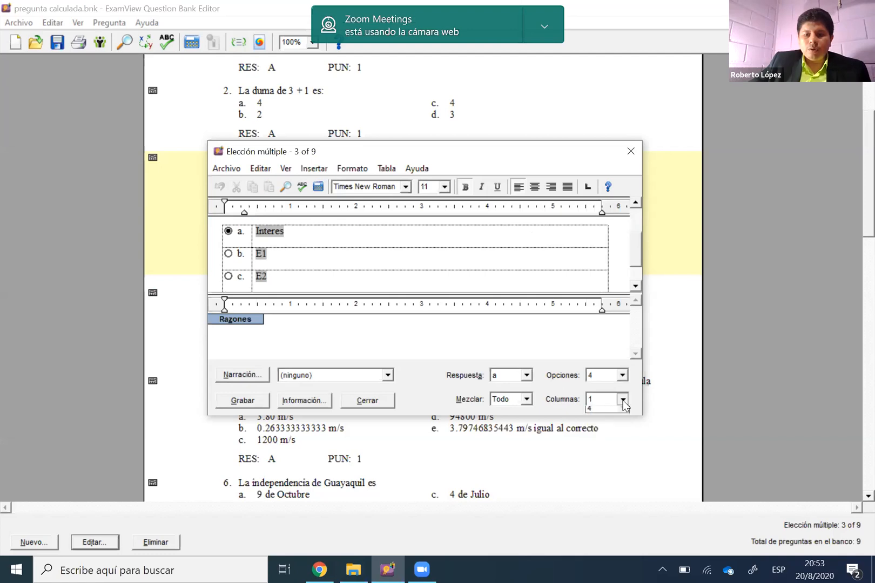
{"action": "left_click", "coordinate": [600, 417]}
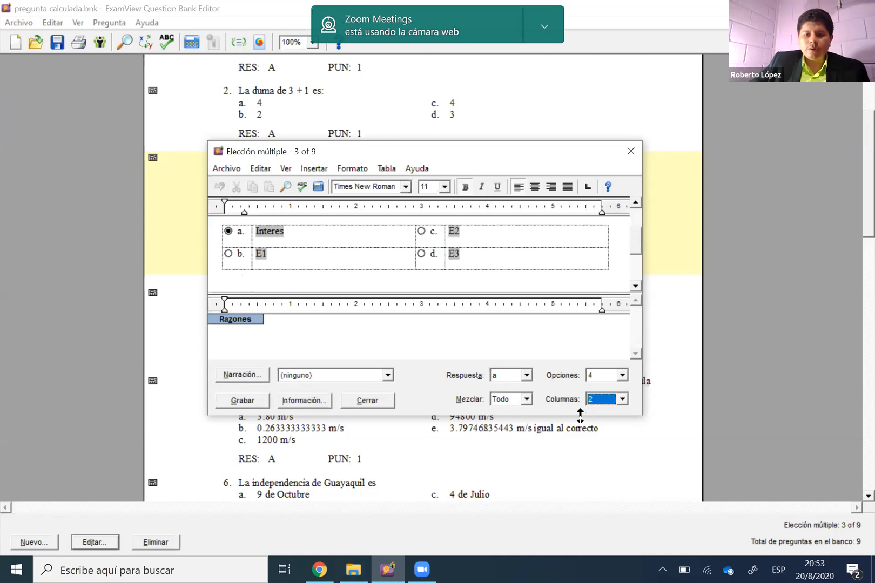
{"action": "left_click", "coordinate": [645, 322]}
{"action": "scroll", "coordinate": [581, 274], "scroll_direction": "up", "scroll_amount": 2}
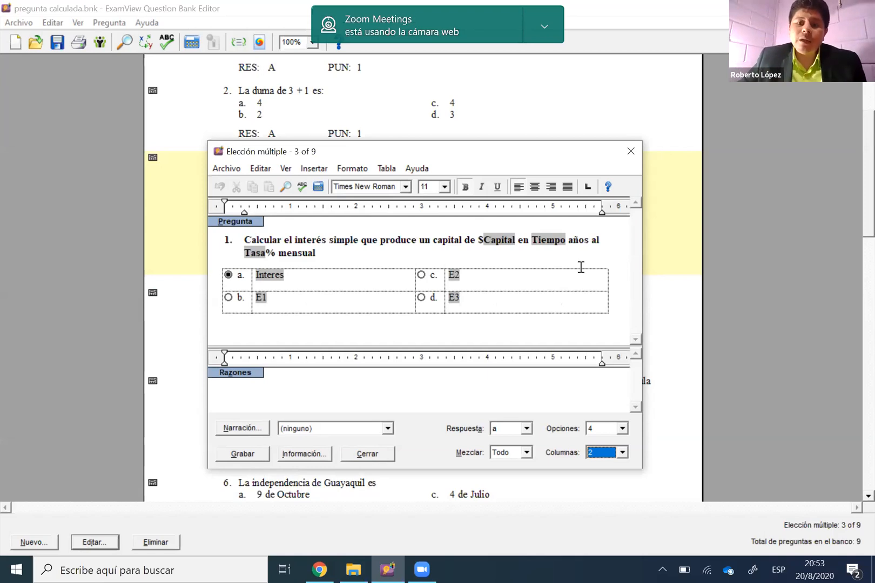
Examine the Capital, Tiempo and Tasa variables in the question's wording, and open the Capital variable's definition
{"action": "left_click", "coordinate": [508, 241]}
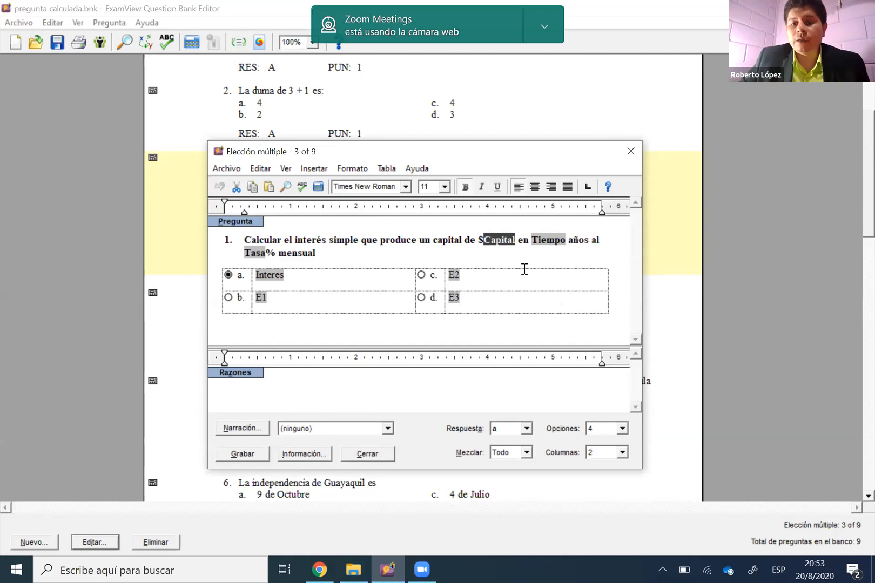
{"action": "left_click", "coordinate": [426, 245]}
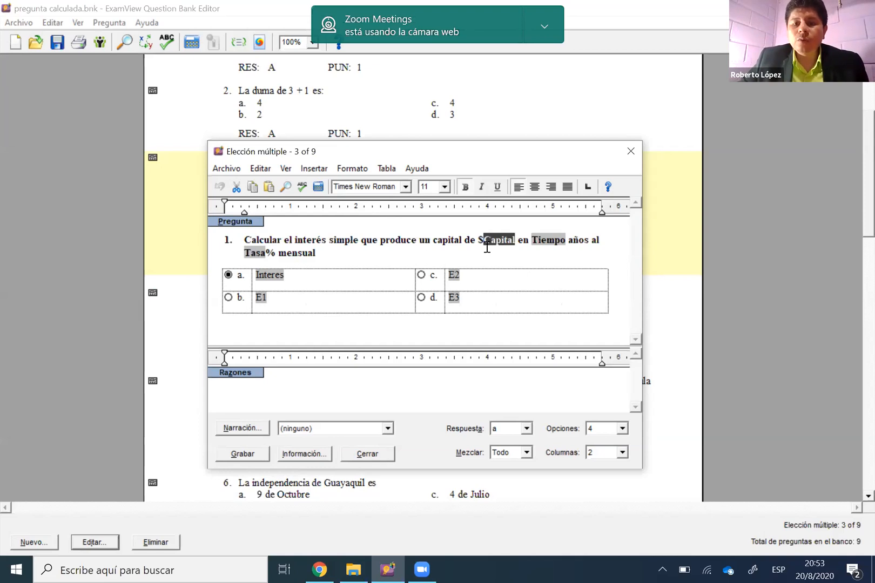
{"action": "left_click", "coordinate": [506, 239]}
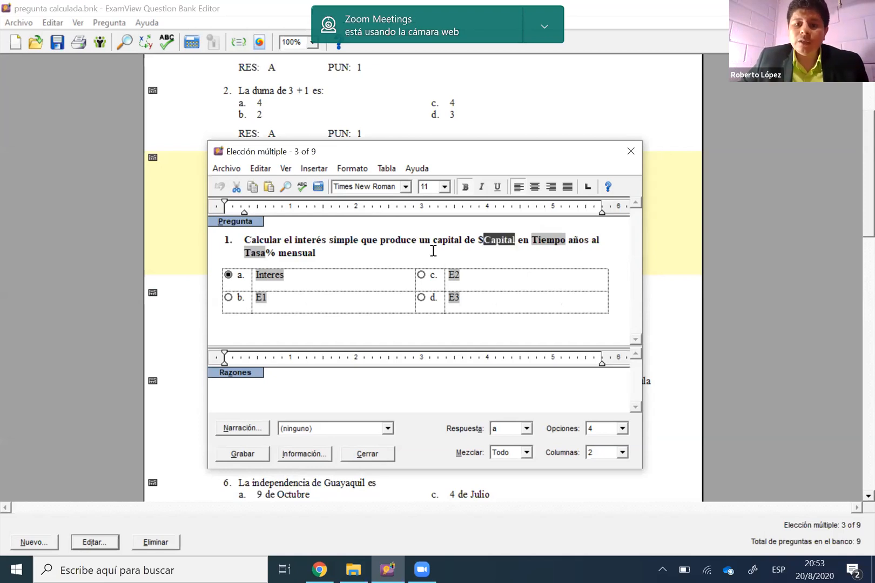
{"action": "left_click", "coordinate": [509, 246]}
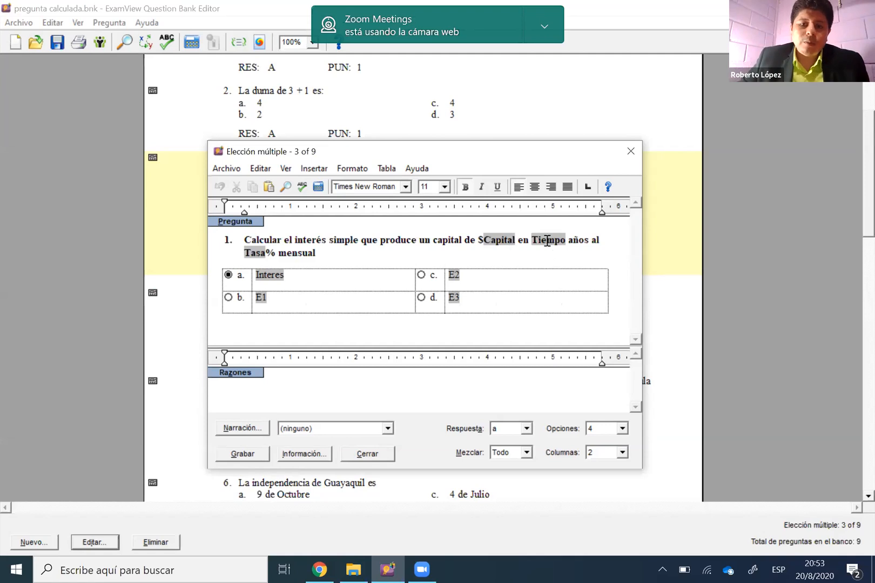
{"action": "left_click", "coordinate": [502, 244]}
{"action": "left_click", "coordinate": [548, 241]}
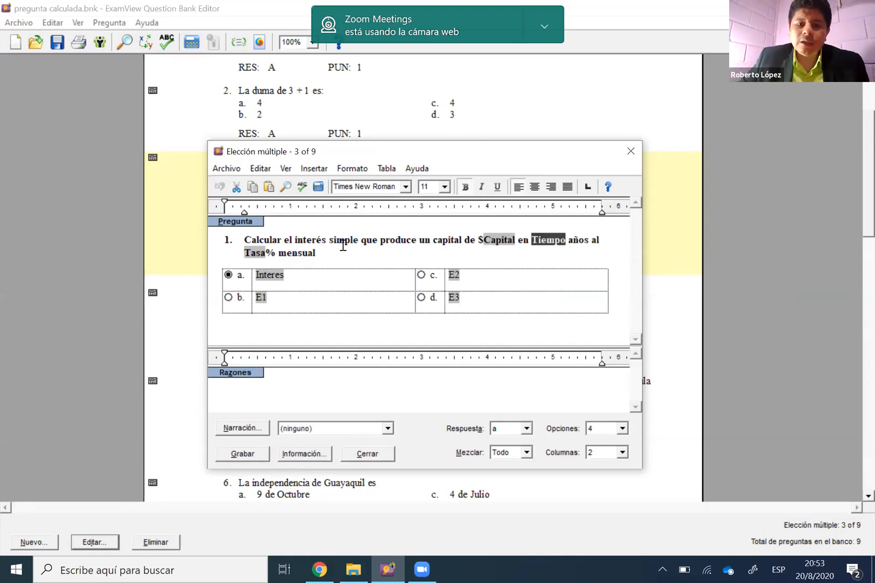
{"action": "left_click", "coordinate": [261, 255]}
{"action": "left_click", "coordinate": [343, 240]}
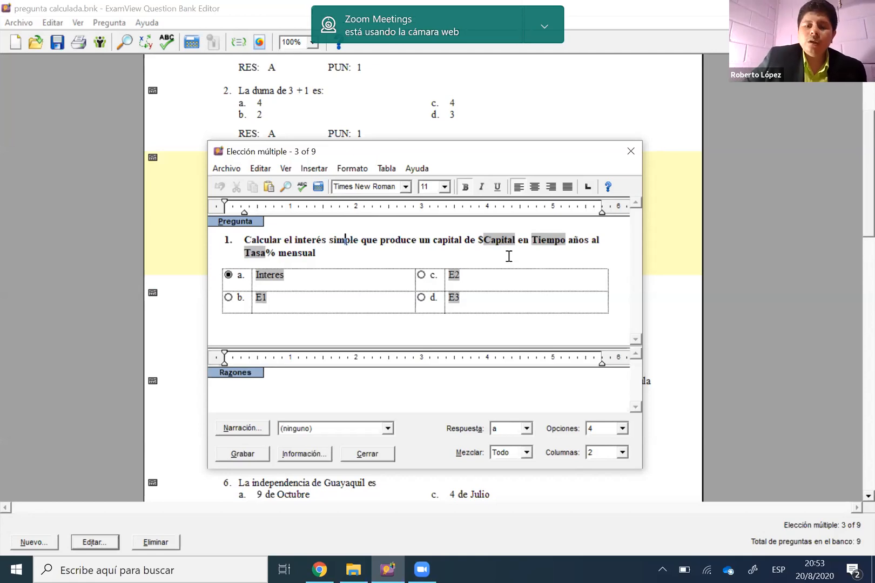
{"action": "double_click", "coordinate": [502, 241]}
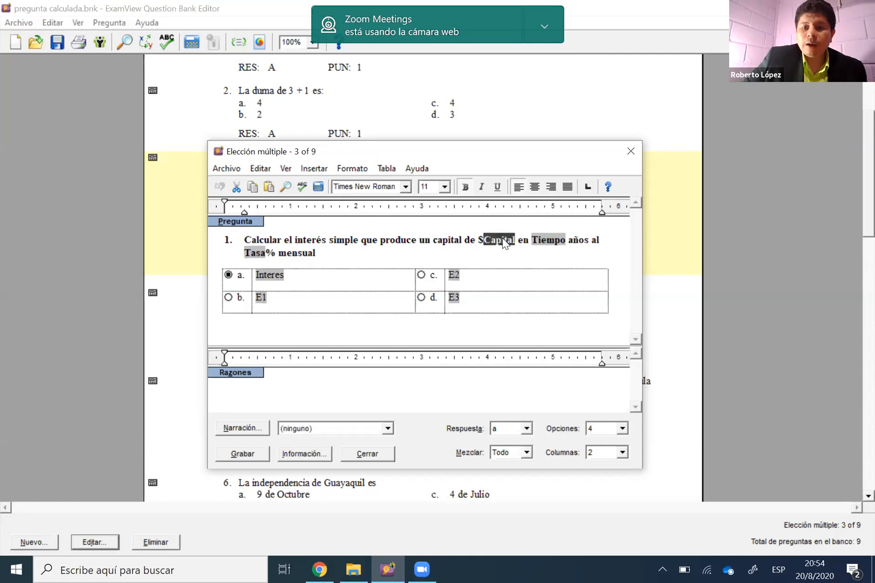
{"action": "double_click", "coordinate": [502, 240]}
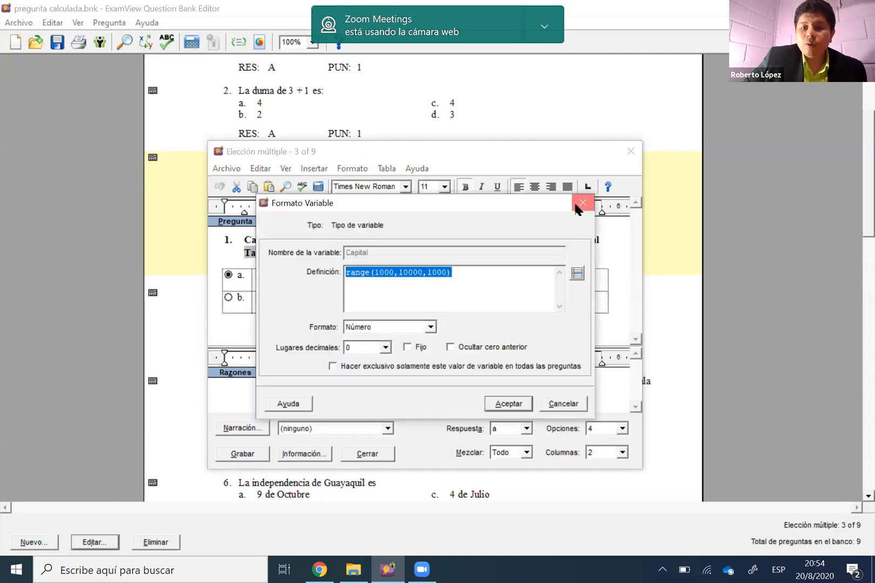
Close the open variable definition, reopen and close the Capital variable's definition, and check the commands available for that variable
{"action": "double_click", "coordinate": [556, 239]}
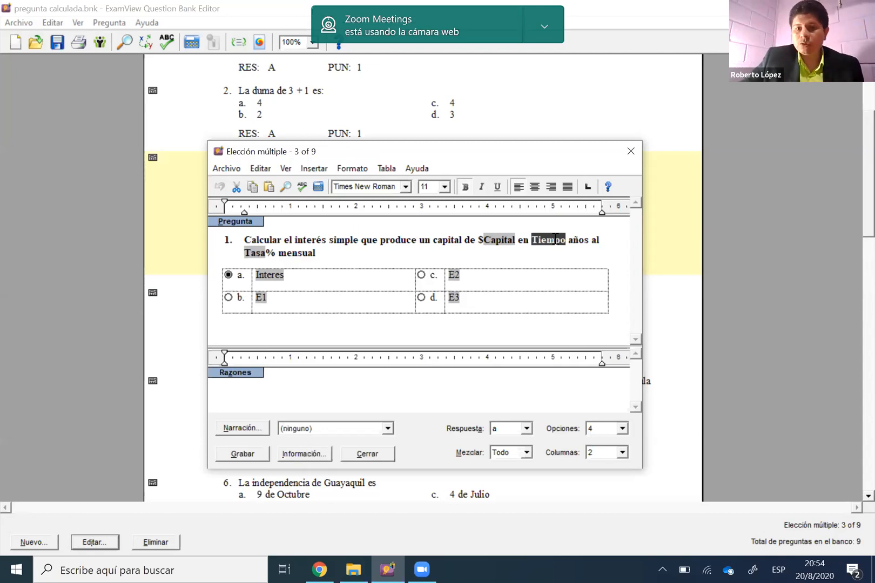
{"action": "left_click", "coordinate": [504, 239]}
{"action": "double_click", "coordinate": [504, 239]}
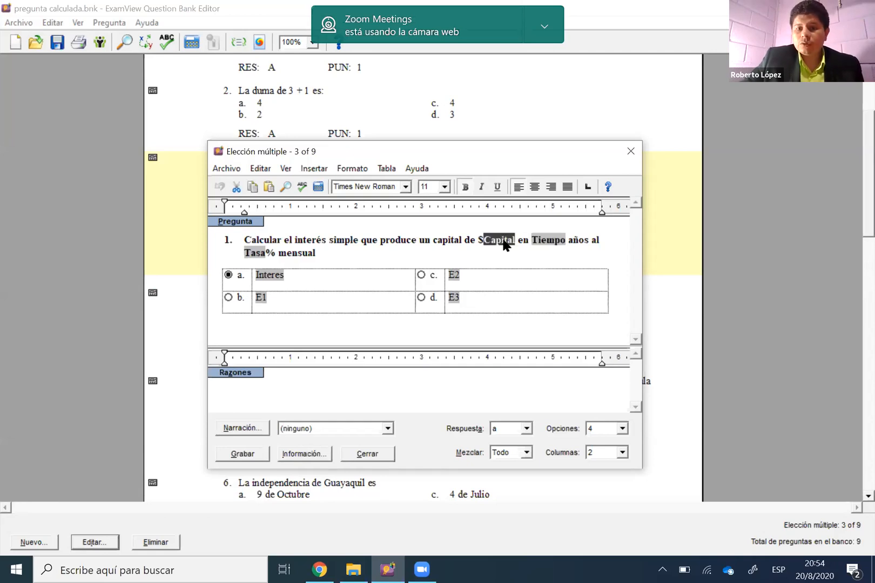
{"action": "double_click", "coordinate": [505, 242]}
{"action": "left_click", "coordinate": [581, 202]}
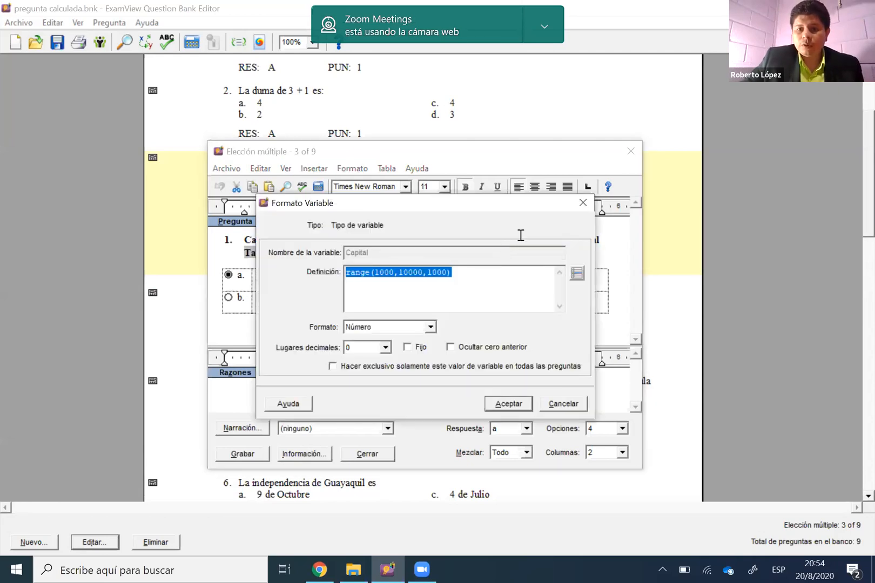
{"action": "right_click", "coordinate": [506, 240]}
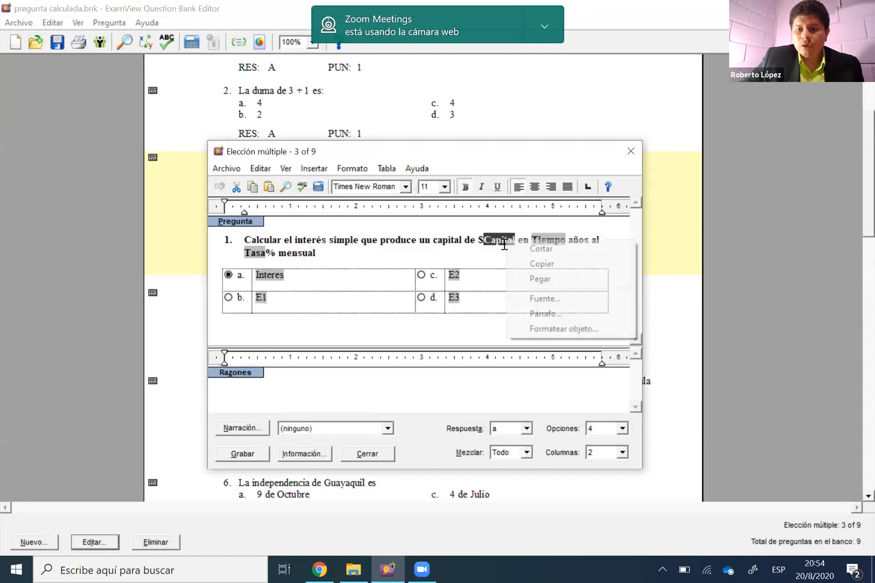
{"action": "left_click", "coordinate": [505, 248]}
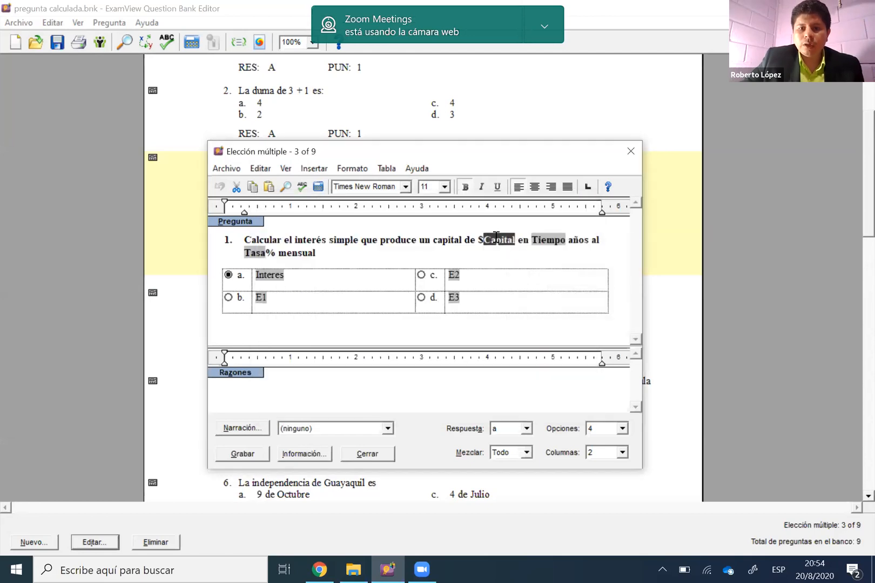
{"action": "right_click", "coordinate": [503, 244]}
Calculate the values of the simple-interest question so that numbers replace the variable names
{"action": "left_click", "coordinate": [260, 172]}
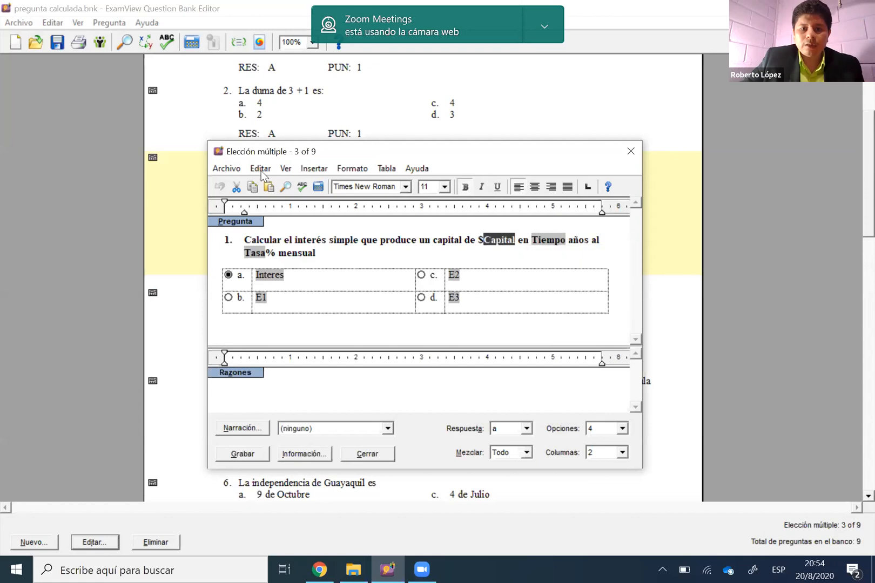
{"action": "left_click", "coordinate": [261, 171]}
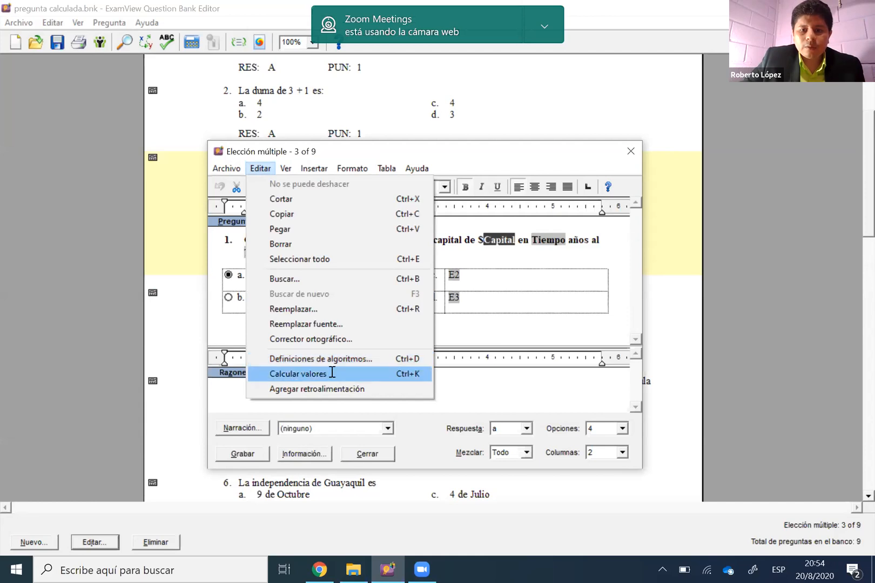
{"action": "key", "text": "Return"}
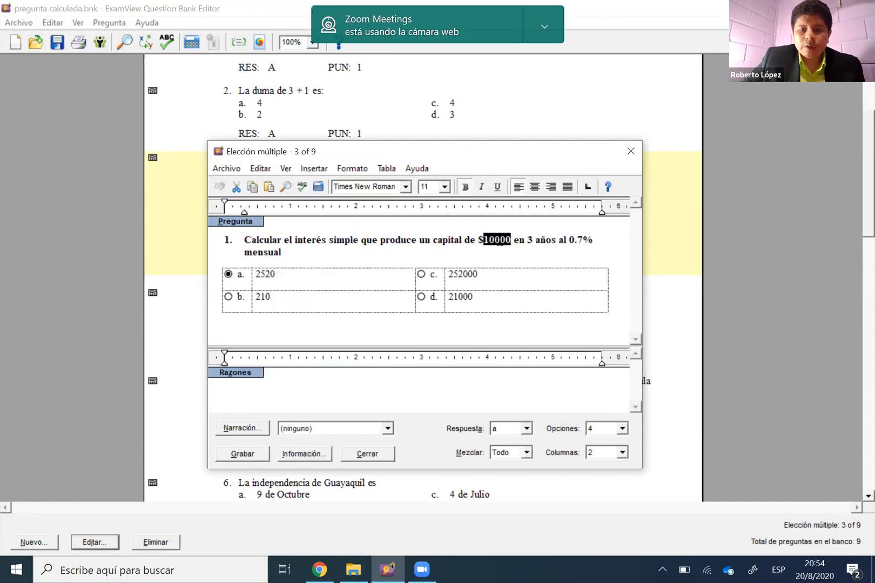
Open the Capital variable's definition, examine the range function with its minimum, maximum and increment, and close it without changes
{"action": "double_click", "coordinate": [490, 240]}
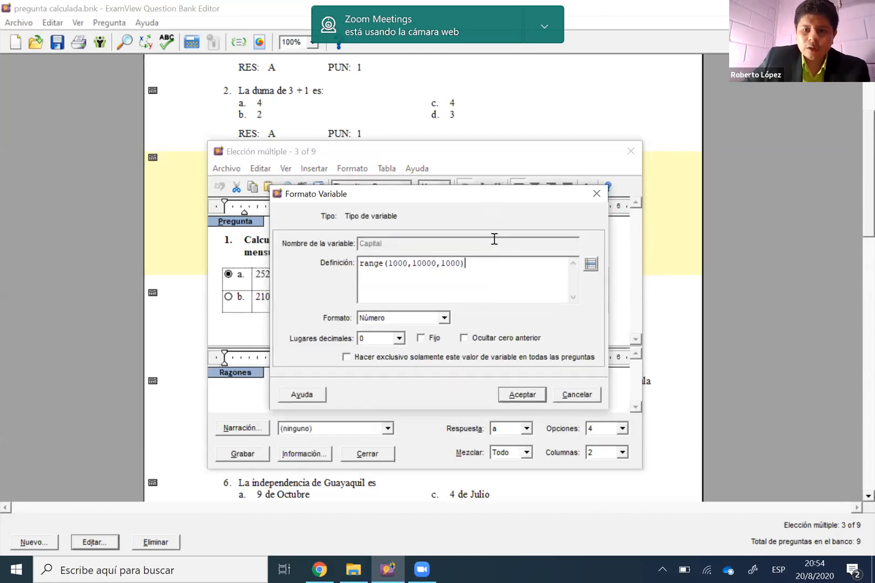
{"action": "key", "text": "Escape"}
{"action": "double_click", "coordinate": [498, 247]}
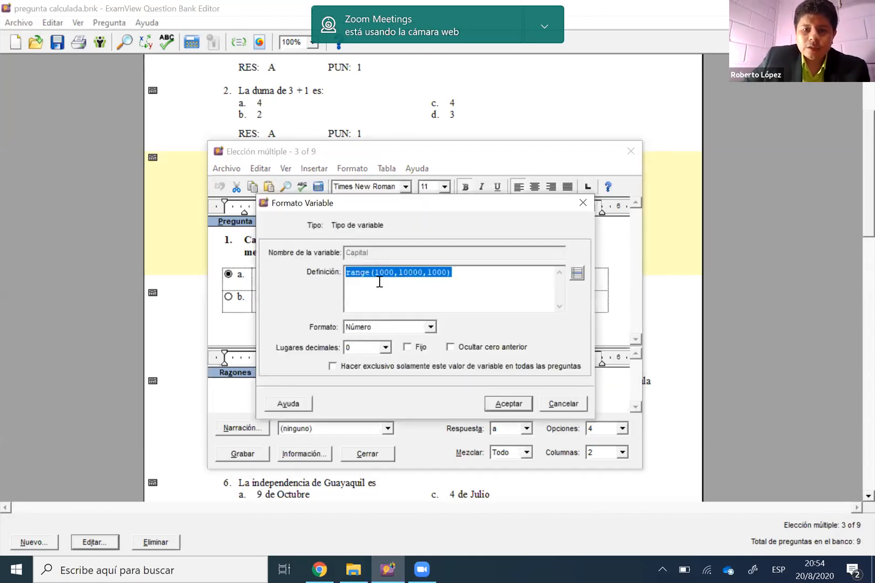
{"action": "left_click", "coordinate": [427, 272]}
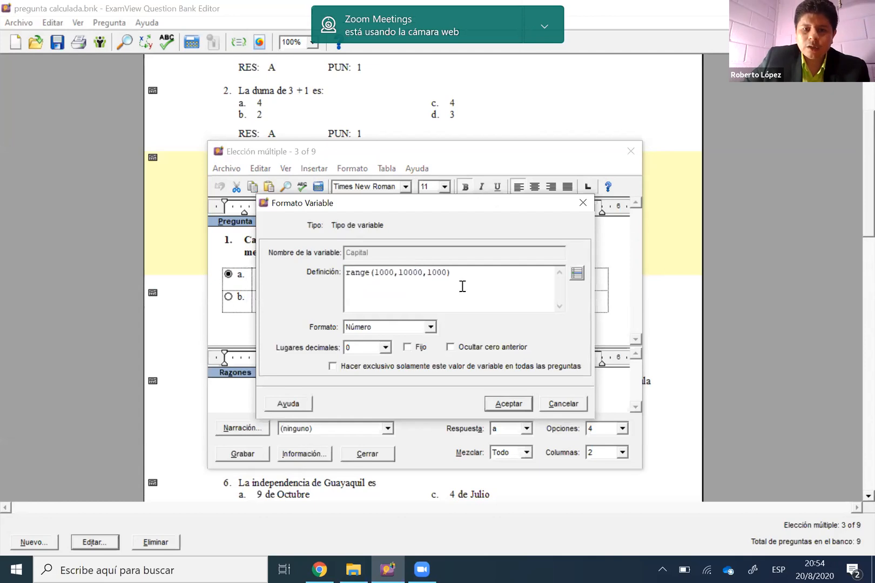
{"action": "double_click", "coordinate": [346, 272]}
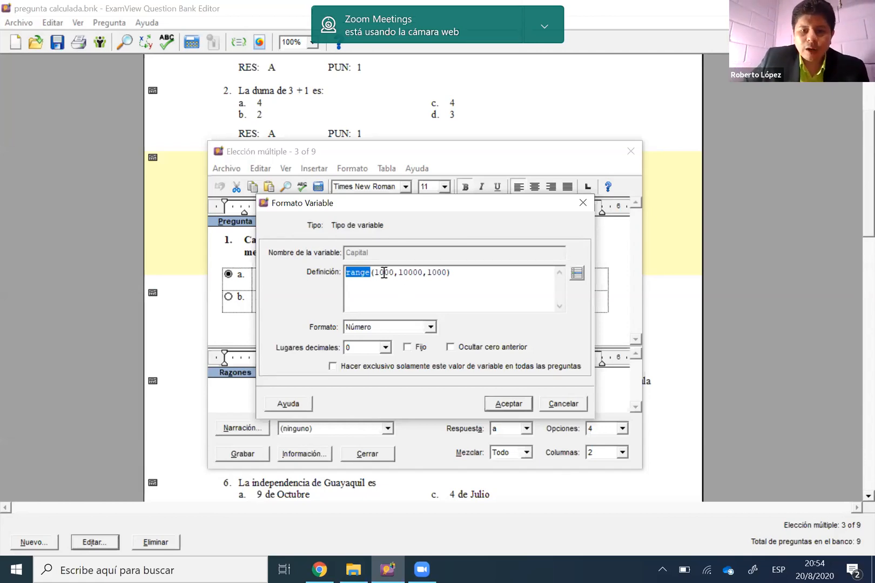
{"action": "left_click_drag", "start_coordinate": [388, 273], "coordinate": [395, 272]}
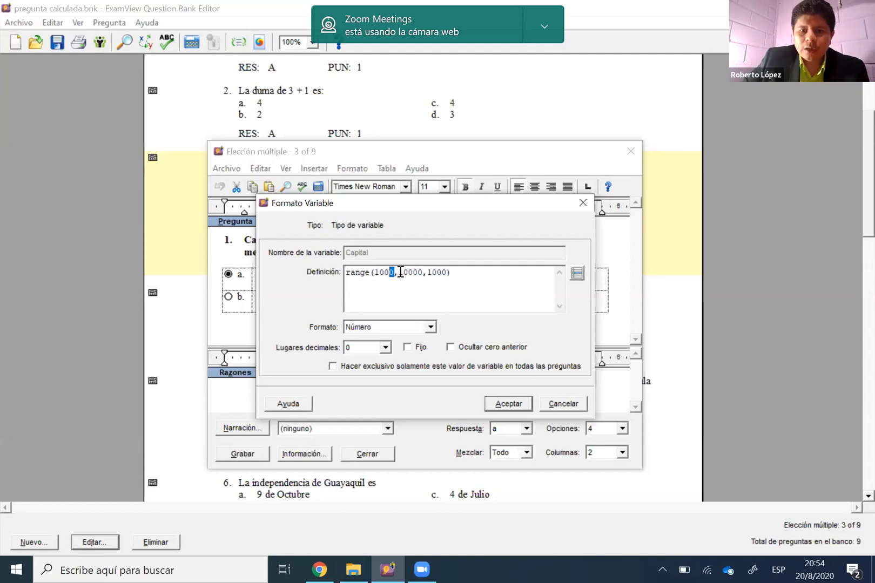
{"action": "double_click", "coordinate": [400, 272]}
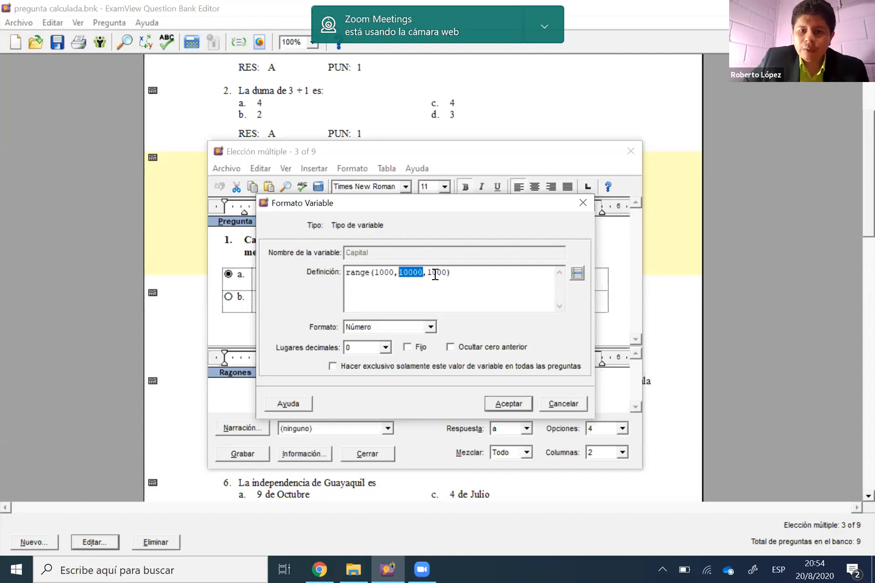
{"action": "double_click", "coordinate": [435, 272]}
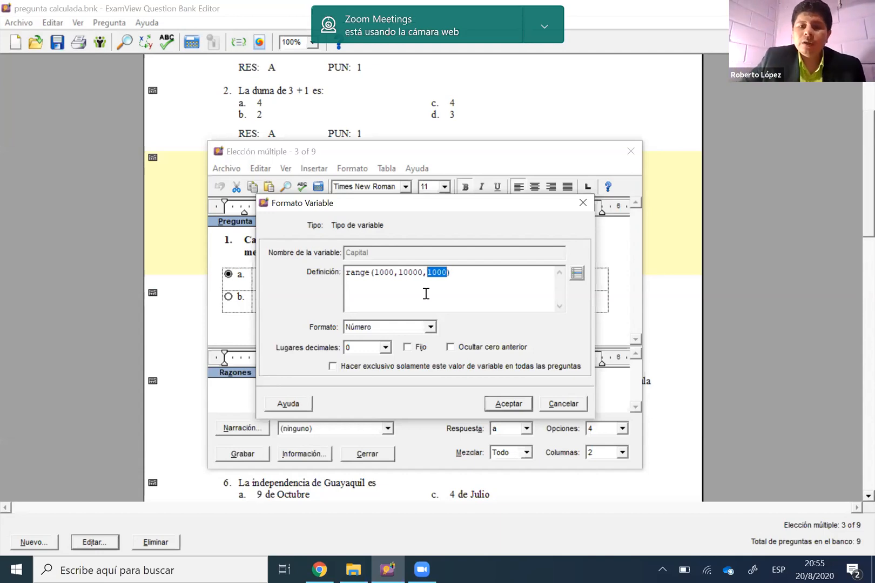
{"action": "left_click", "coordinate": [583, 203]}
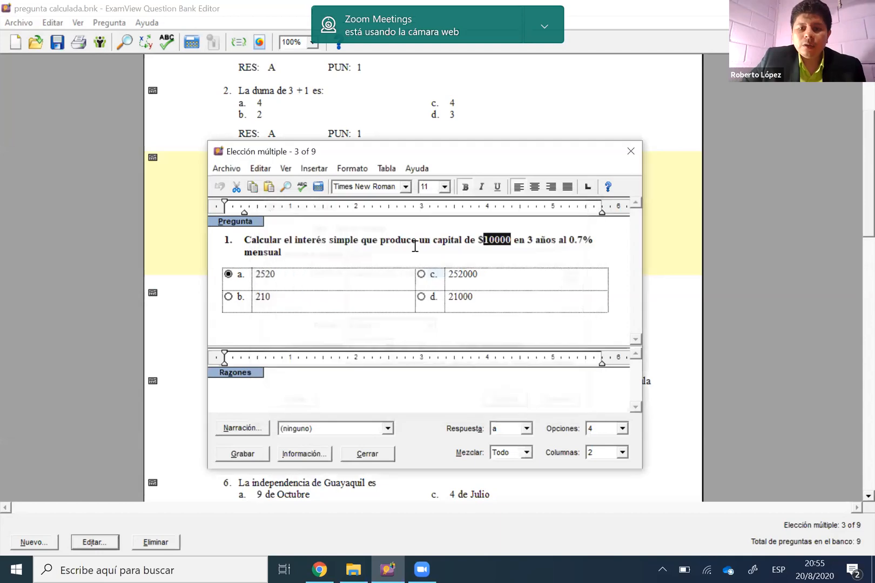
Recalculate the simple-interest question's random values several times in the editing window
{"action": "left_click", "coordinate": [317, 190]}
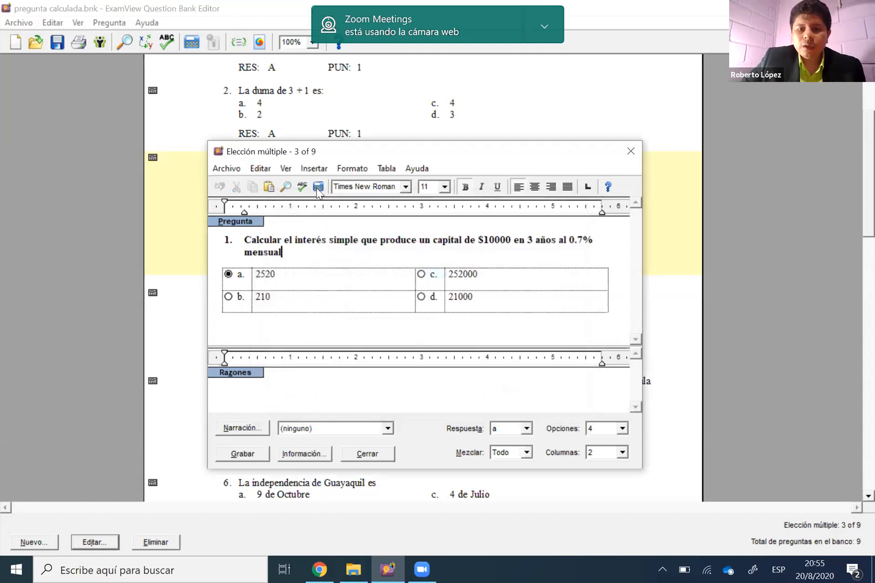
{"action": "left_click", "coordinate": [317, 190]}
{"action": "left_click", "coordinate": [318, 190]}
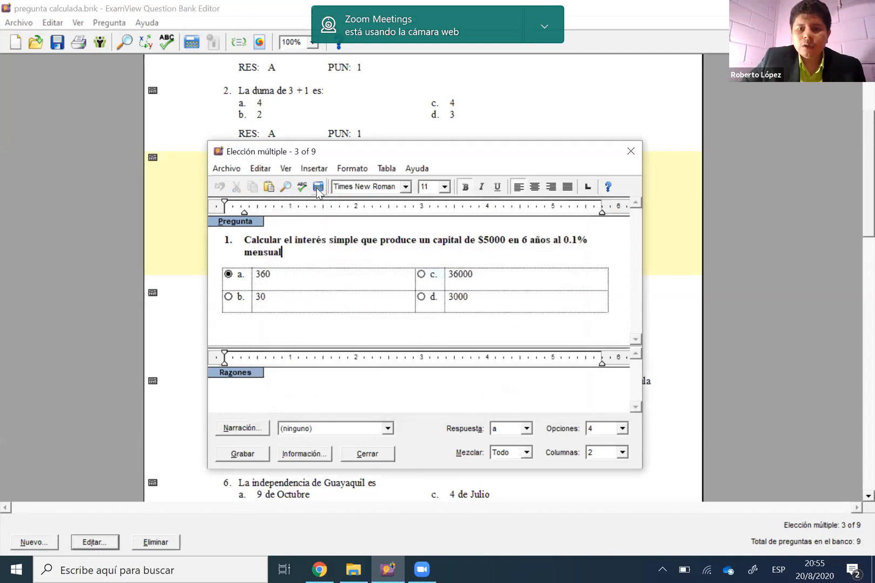
{"action": "left_click", "coordinate": [318, 187]}
{"action": "left_click", "coordinate": [317, 189]}
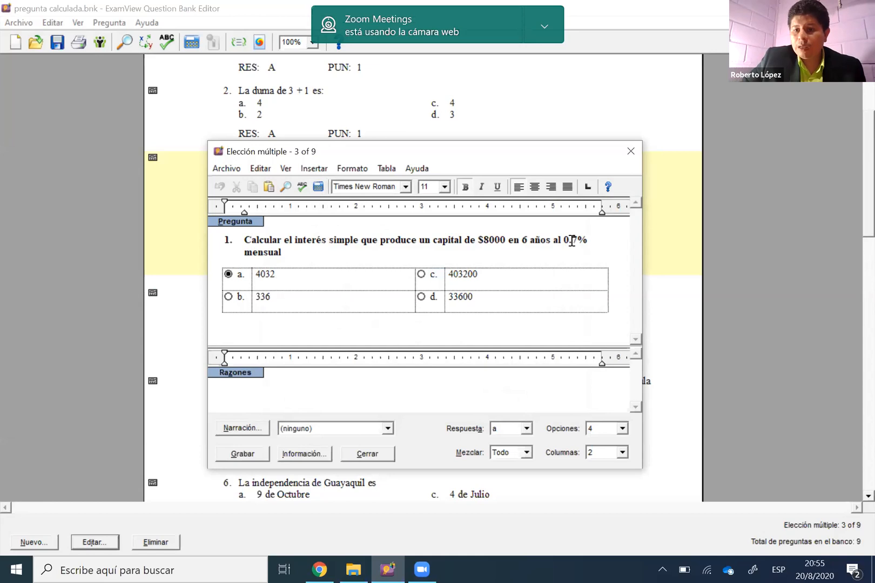
Check the time and rate values in the question's wording, and recalculate the random values several more times
{"action": "left_click", "coordinate": [524, 240]}
{"action": "left_click", "coordinate": [571, 241]}
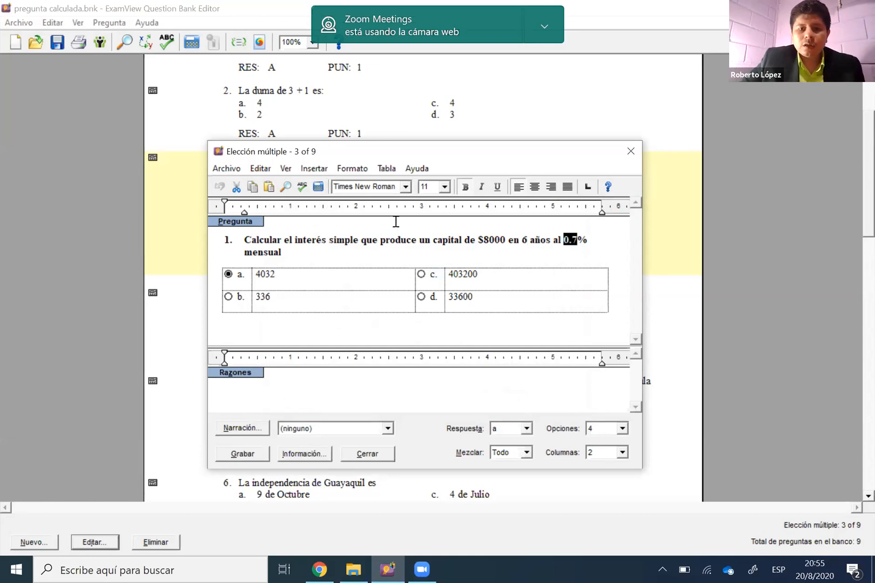
{"action": "left_click", "coordinate": [430, 238]}
{"action": "left_click", "coordinate": [318, 187]}
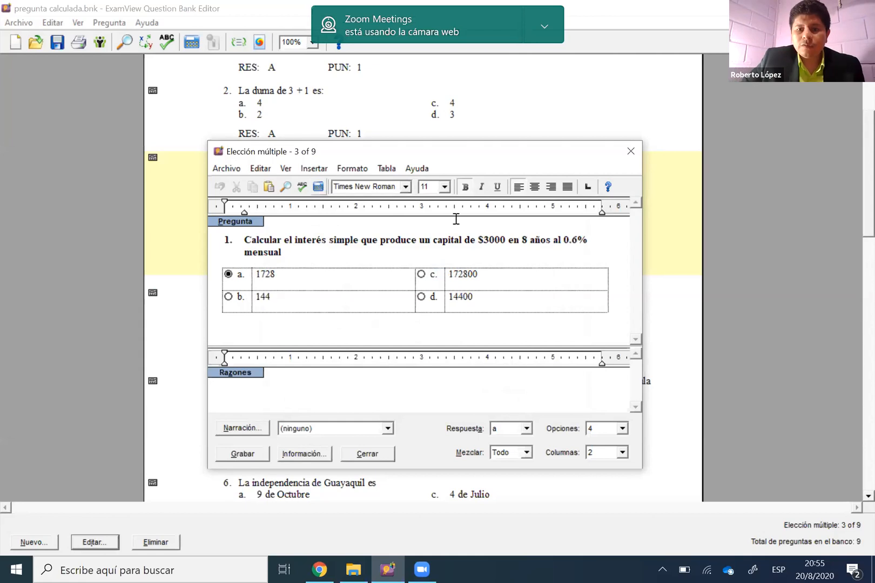
{"action": "left_click", "coordinate": [319, 187]}
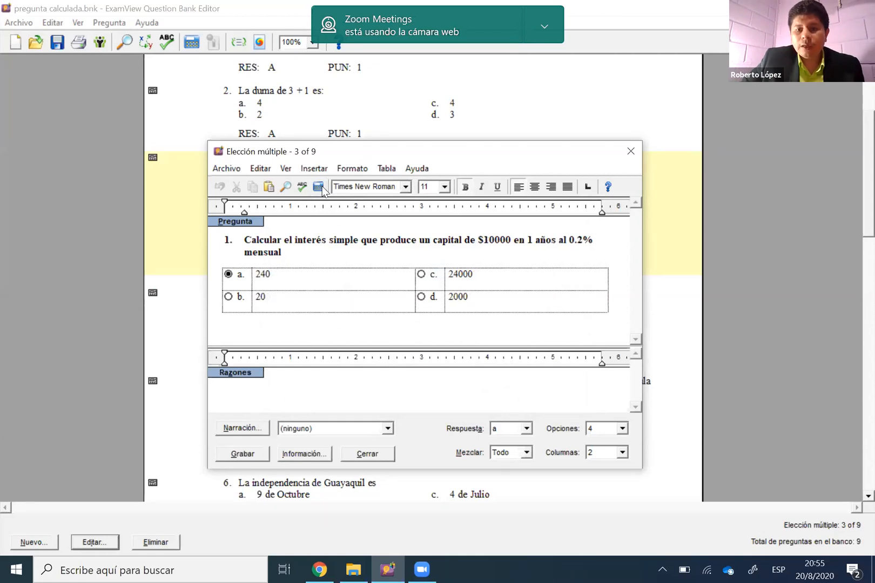
{"action": "left_click", "coordinate": [318, 186]}
{"action": "left_click", "coordinate": [321, 186]}
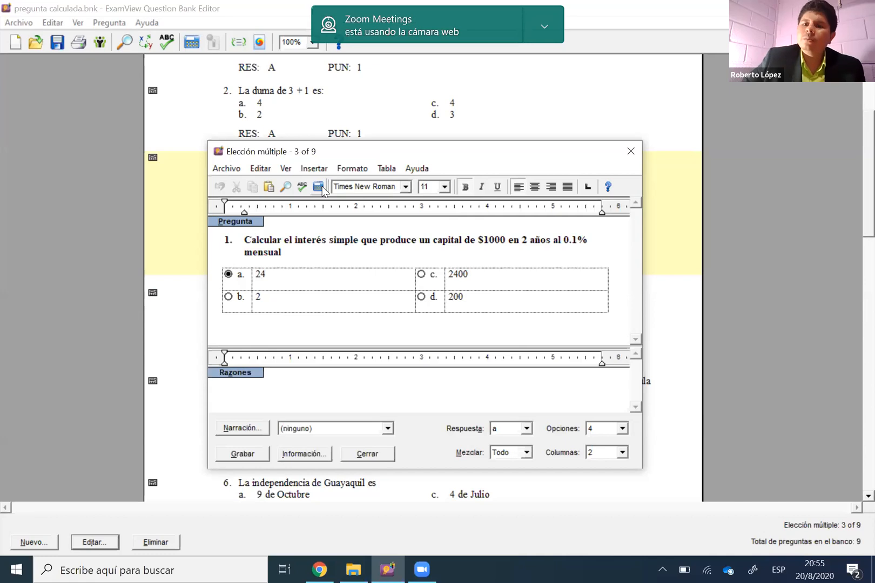
{"action": "left_click", "coordinate": [321, 186]}
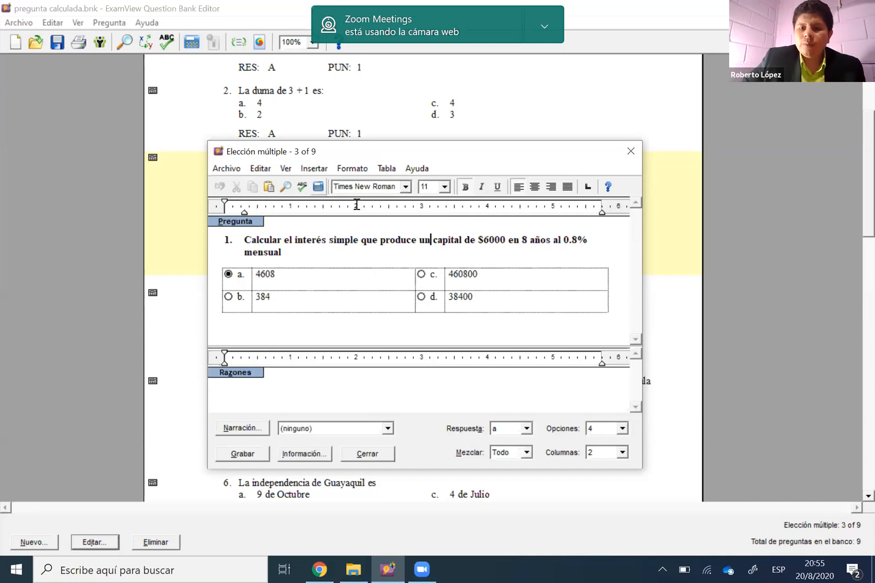
Highlight the word "años" in the question's wording, and open the definition of the Tiempo variable before it
{"action": "double_click", "coordinate": [548, 244]}
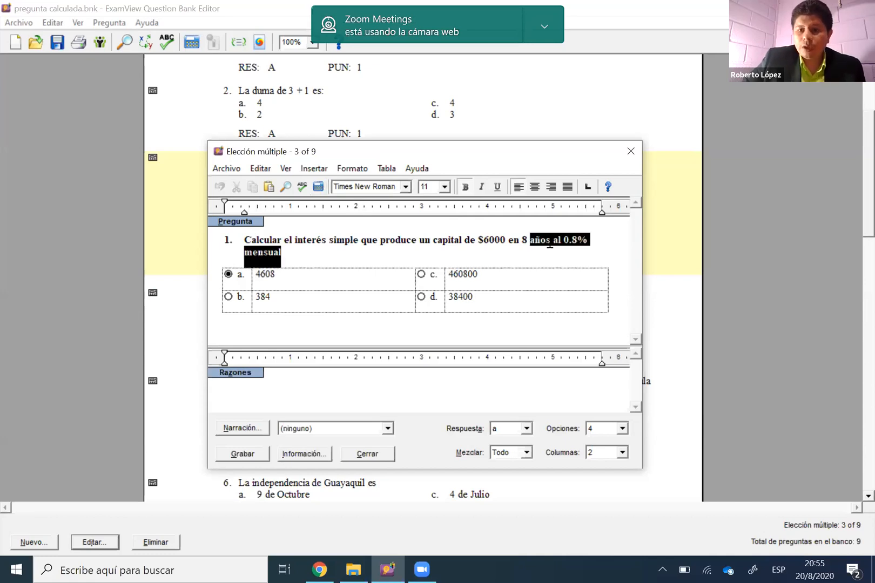
{"action": "double_click", "coordinate": [548, 244]}
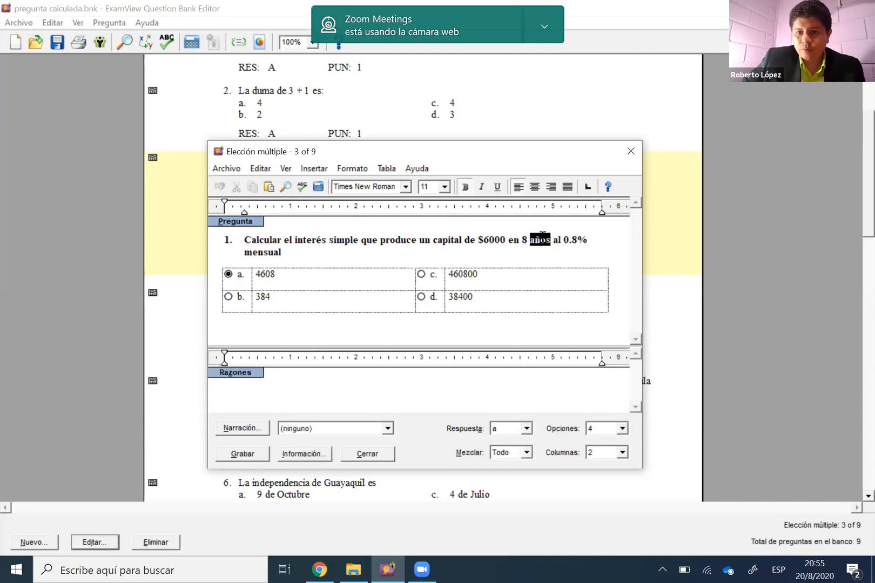
{"action": "left_click", "coordinate": [542, 237]}
{"action": "double_click", "coordinate": [544, 243]}
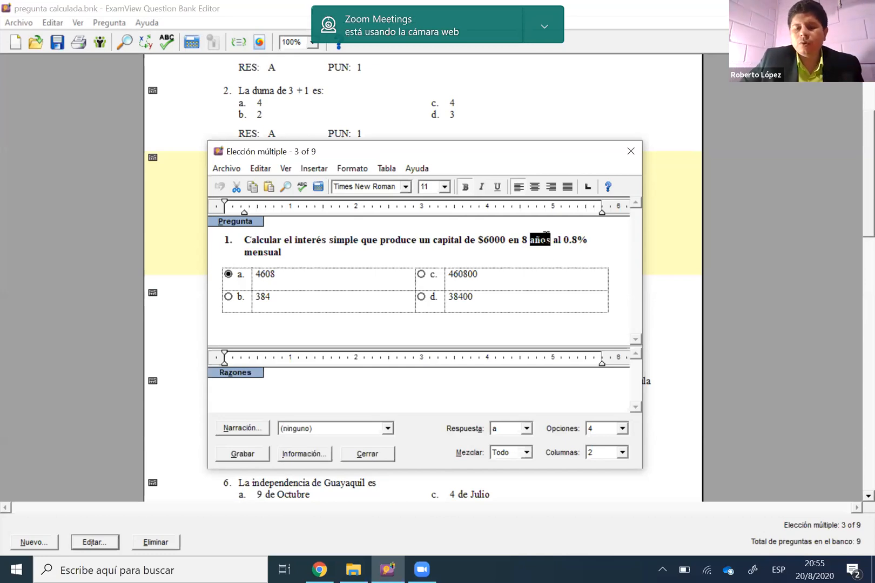
{"action": "left_click", "coordinate": [546, 235]}
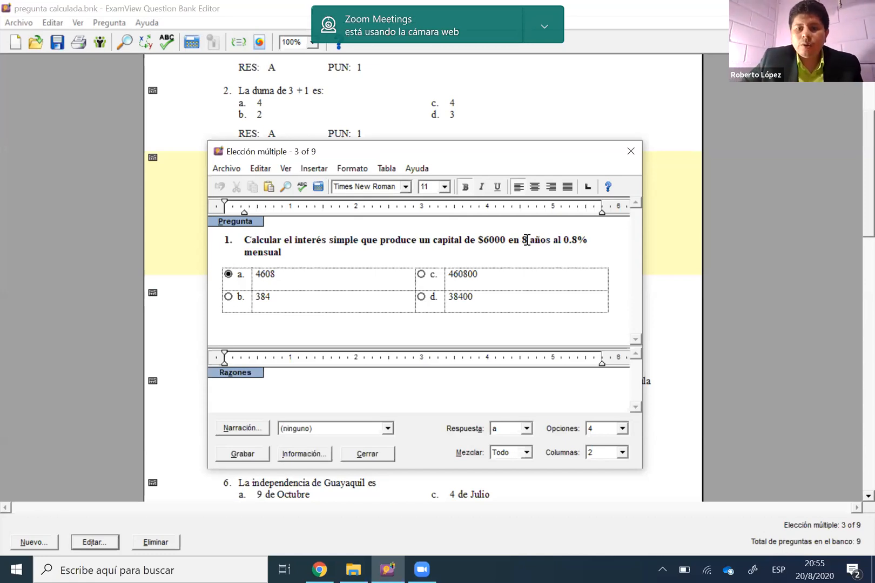
{"action": "double_click", "coordinate": [527, 240]}
{"action": "double_click", "coordinate": [525, 240]}
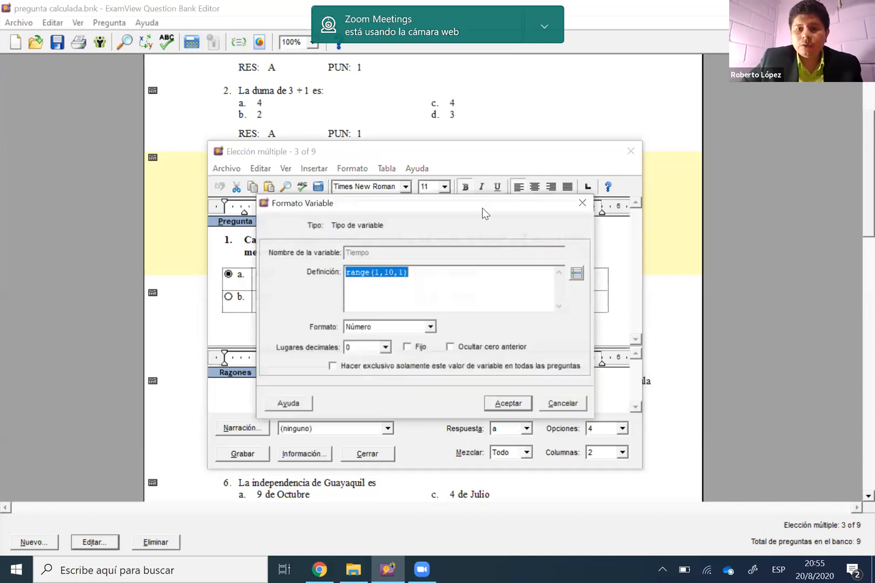
Examine the maximum and increment in the Tiempo variable's range definition, along with its decimal places setting
{"action": "left_click", "coordinate": [451, 291]}
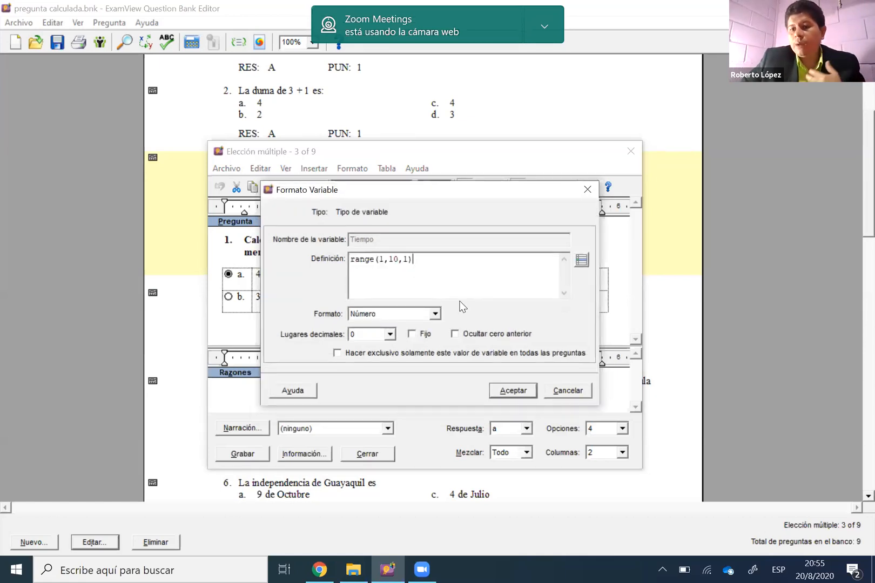
{"action": "double_click", "coordinate": [384, 260]}
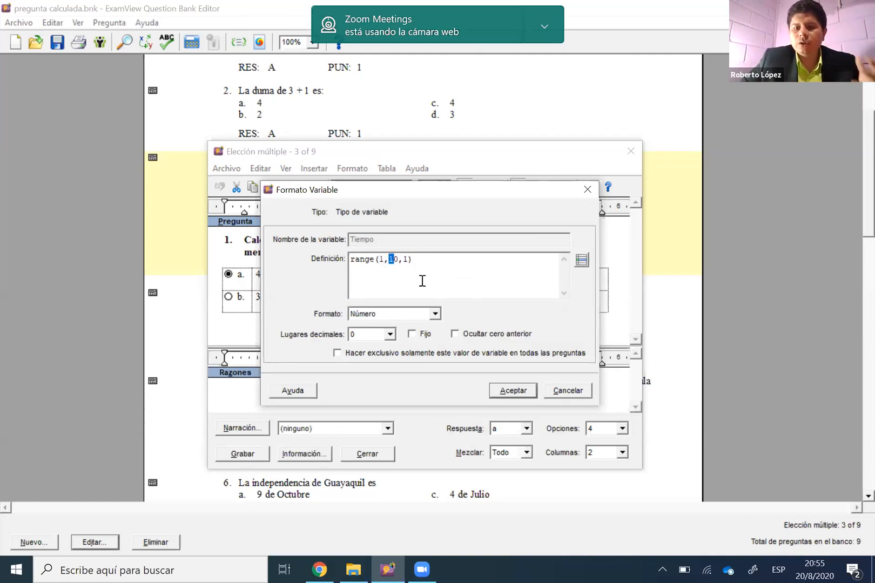
{"action": "key", "text": "Right"}
{"action": "key", "text": "Right"}
{"action": "key", "text": "Right"}
{"action": "key", "text": "Right"}
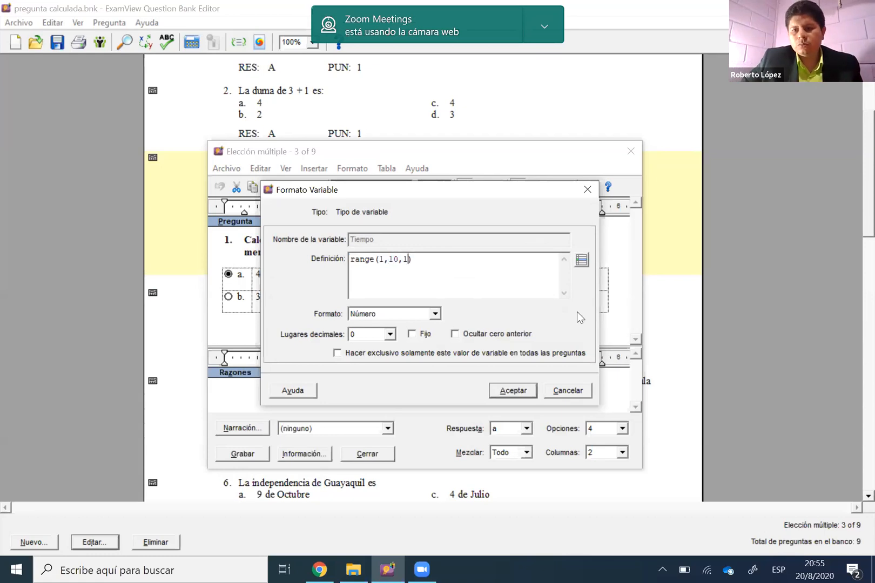
{"action": "key", "text": "shift+Left"}
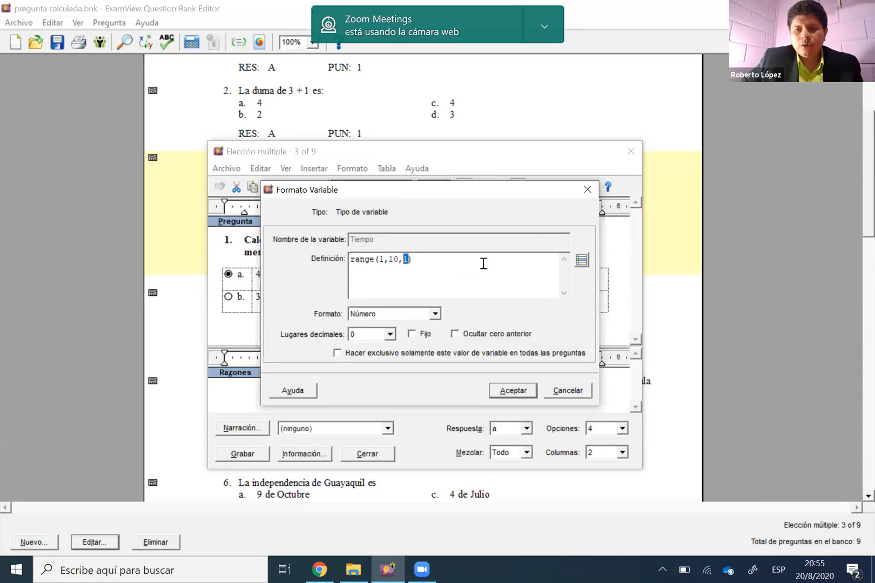
{"action": "key", "text": "End"}
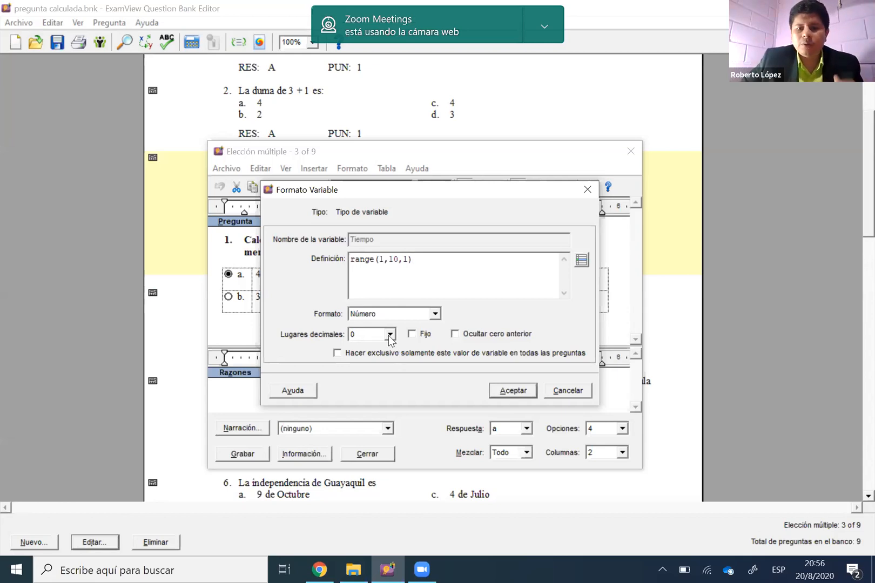
{"action": "left_click", "coordinate": [440, 255]}
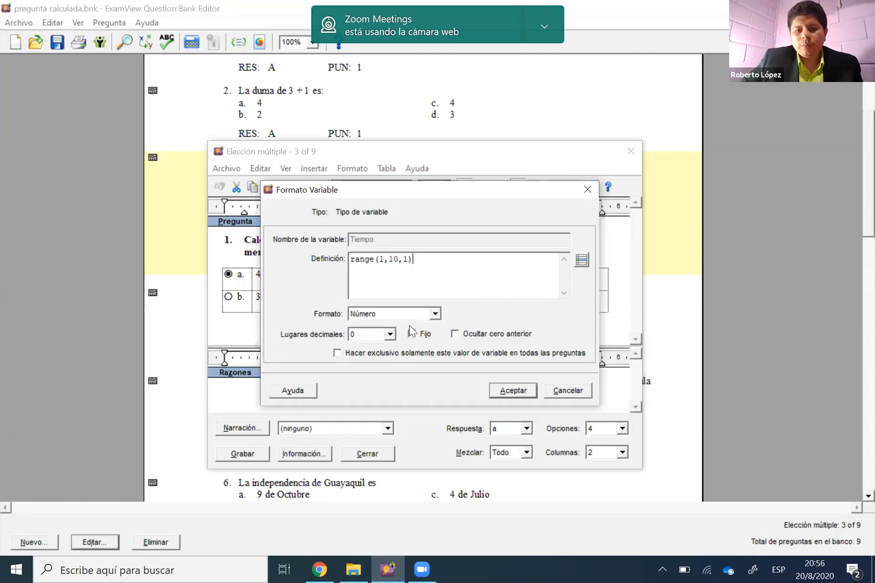
Close the Tiempo variable's definition and recalculate the simple-interest question's random values three more times
{"action": "left_click", "coordinate": [588, 190]}
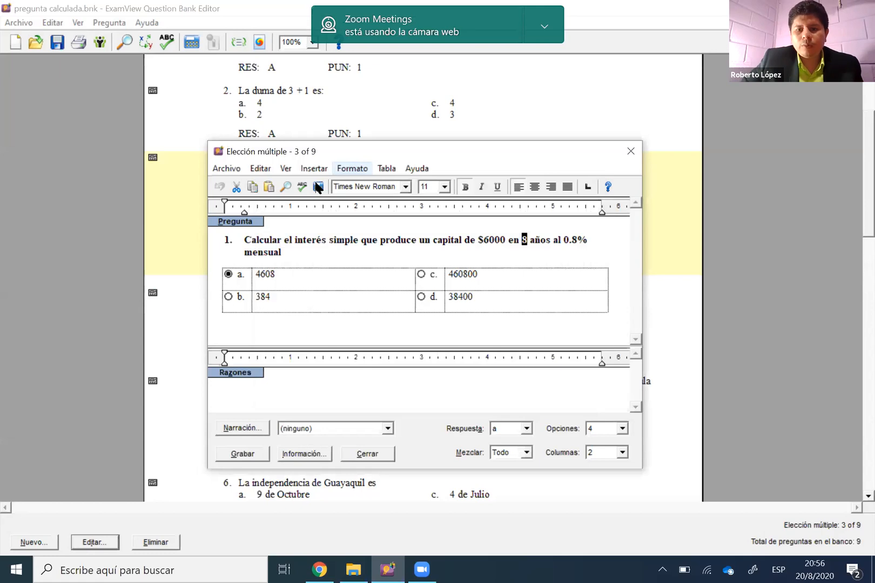
{"action": "left_click", "coordinate": [318, 187]}
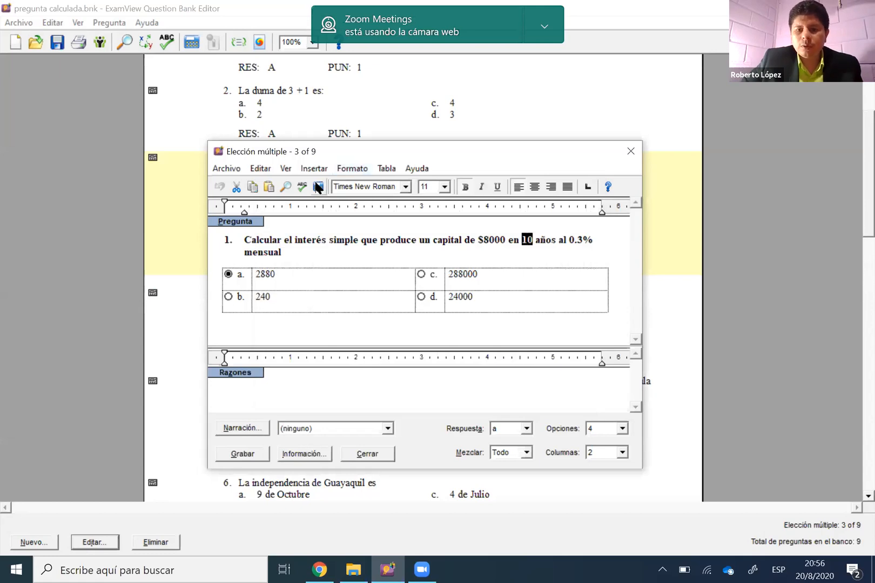
{"action": "left_click", "coordinate": [318, 187]}
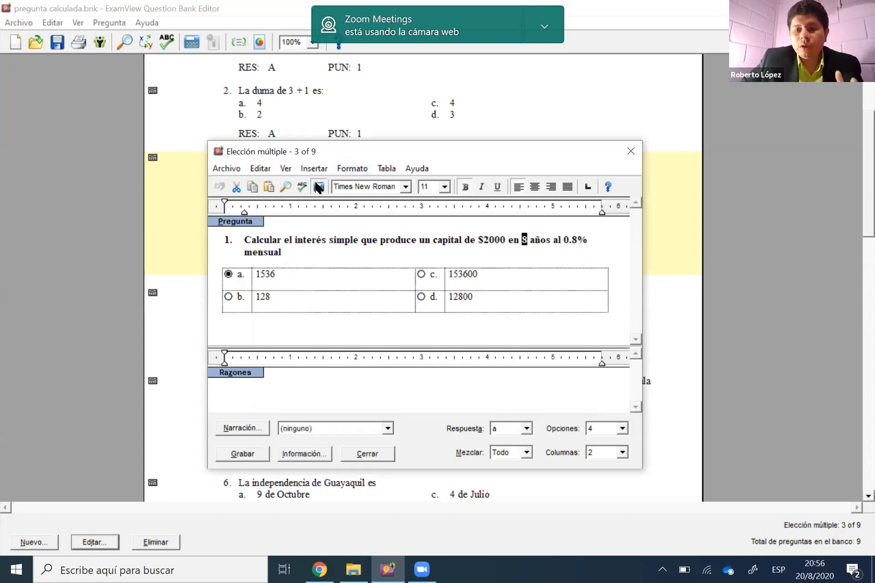
{"action": "left_click", "coordinate": [317, 187]}
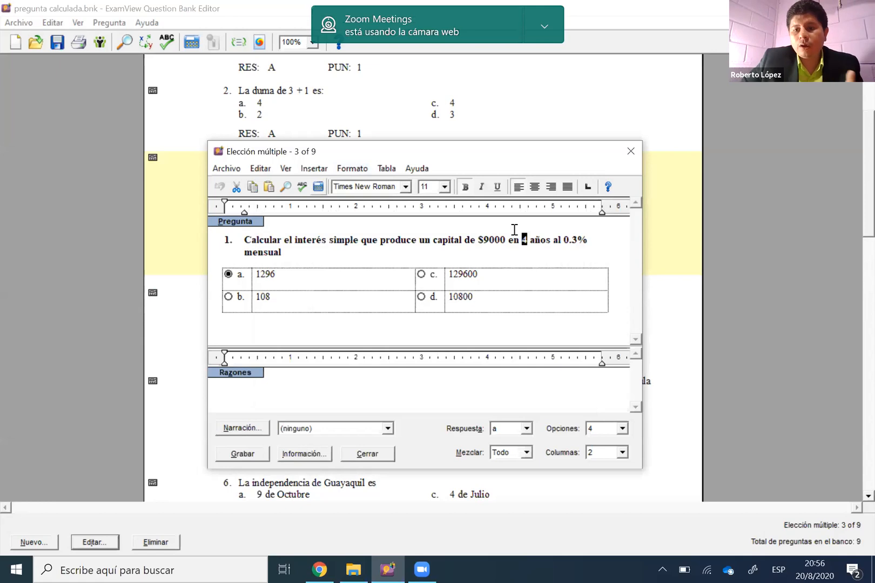
Open the definition of the Tasa variable in the question's wording and examine the minimum and maximum of its range
{"action": "double_click", "coordinate": [573, 239]}
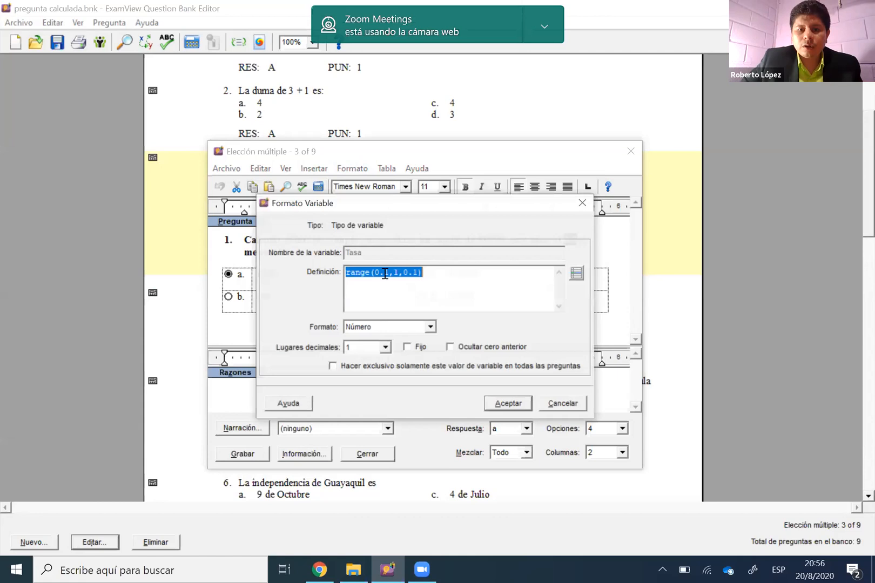
{"action": "left_click", "coordinate": [385, 273]}
{"action": "double_click", "coordinate": [384, 273]}
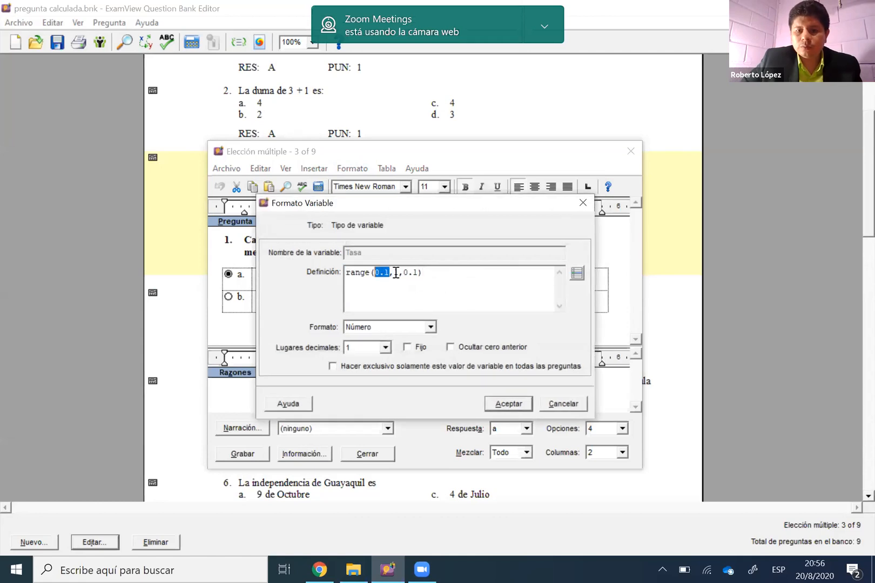
{"action": "left_click", "coordinate": [395, 272]}
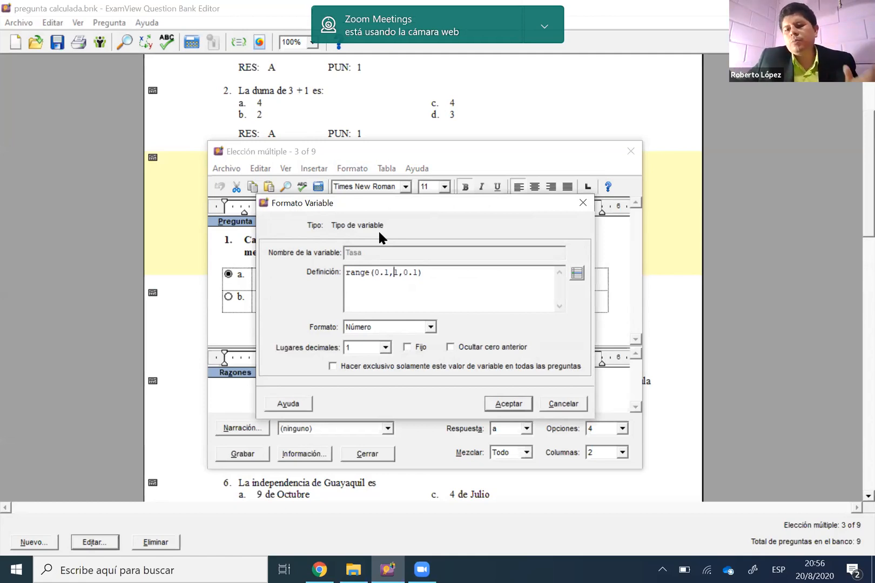
{"action": "left_click", "coordinate": [380, 274]}
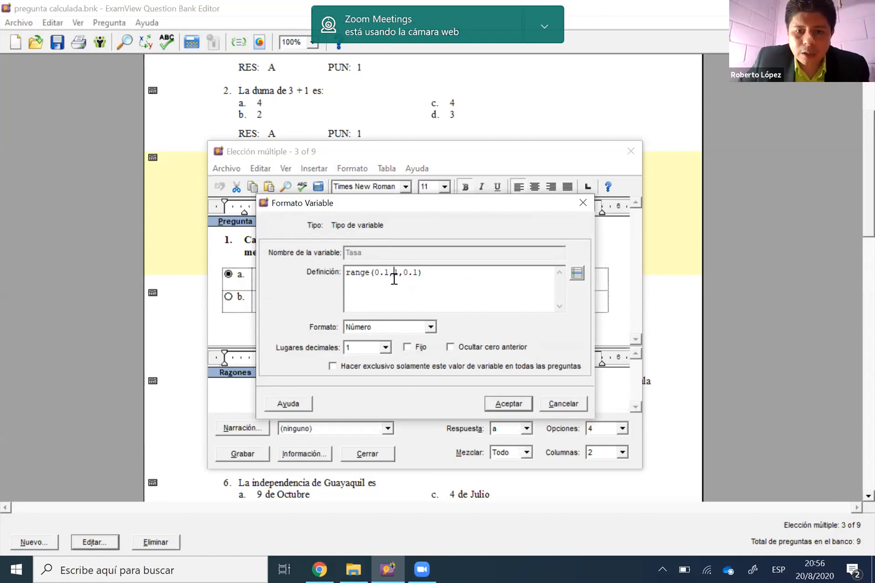
Set the maximum of the Tasa variable's range to 3, keep one decimal place, and accept the definition
{"action": "left_click_drag", "start_coordinate": [394, 274], "coordinate": [398, 274]}
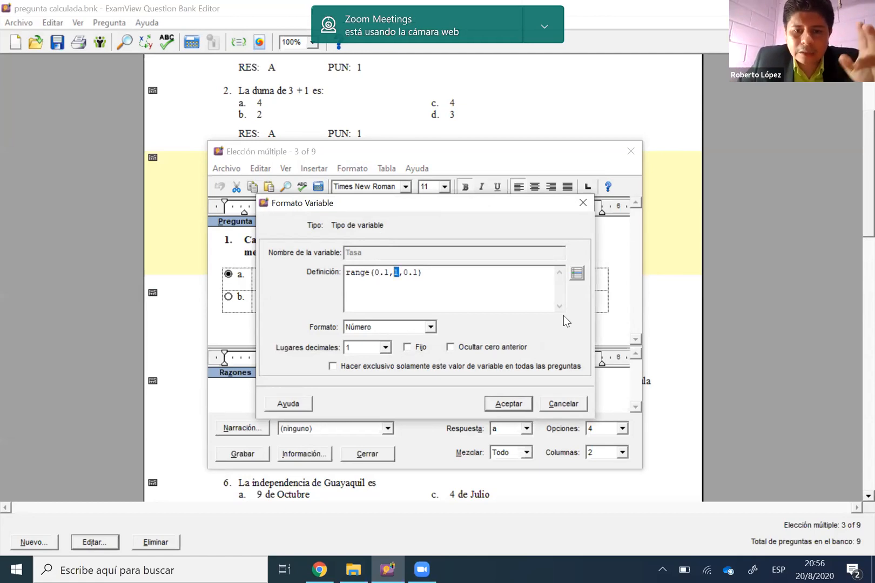
{"action": "type", "text": "3"}
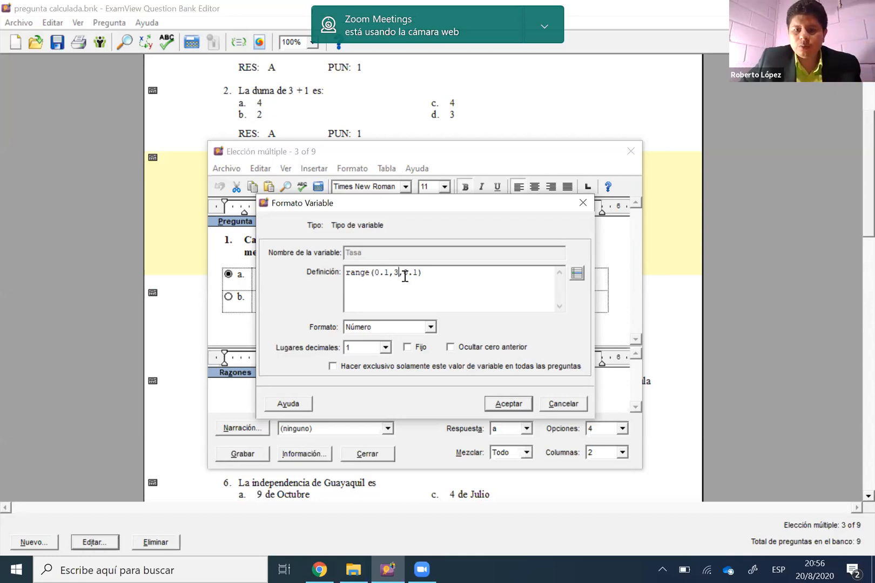
{"action": "left_click", "coordinate": [385, 348]}
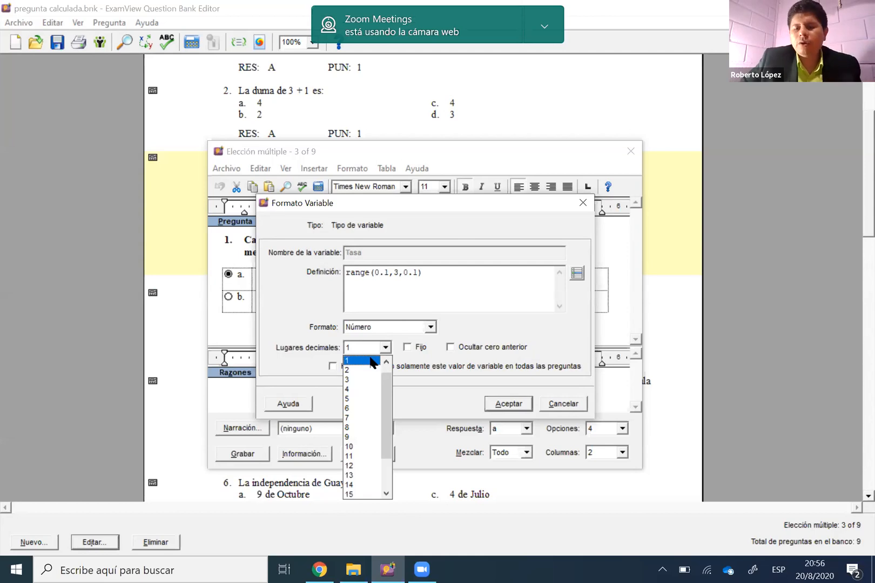
{"action": "left_click", "coordinate": [373, 360]}
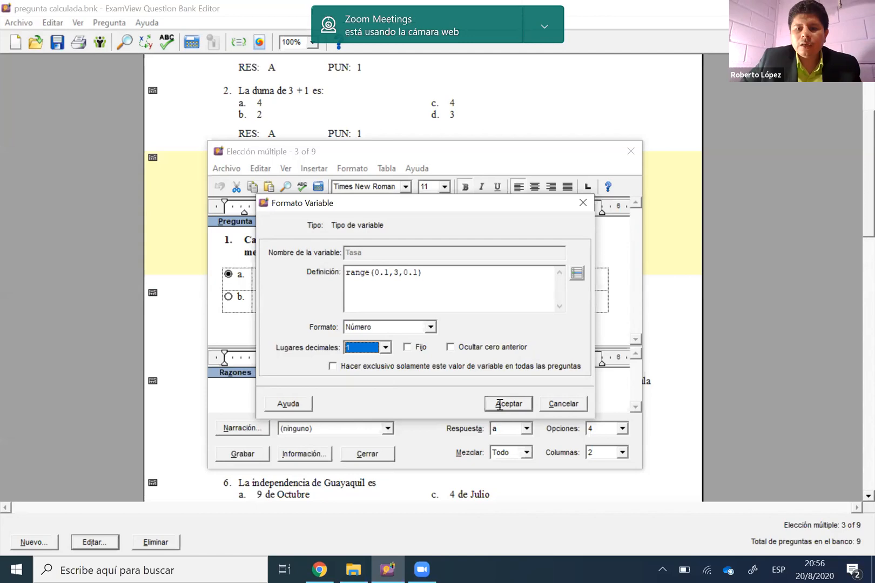
{"action": "key", "text": "Return"}
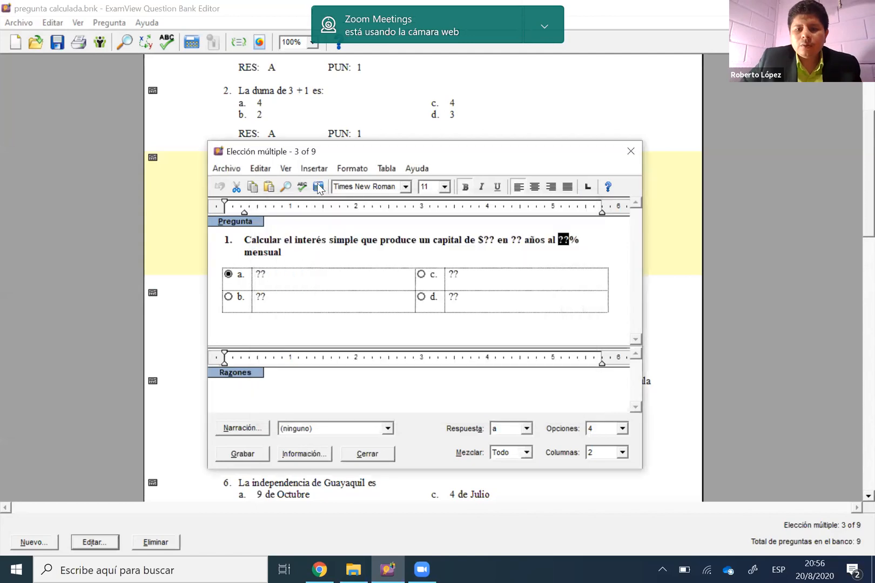
Recalculate the question's random values several times to test the widened rate range
{"action": "left_click", "coordinate": [318, 187]}
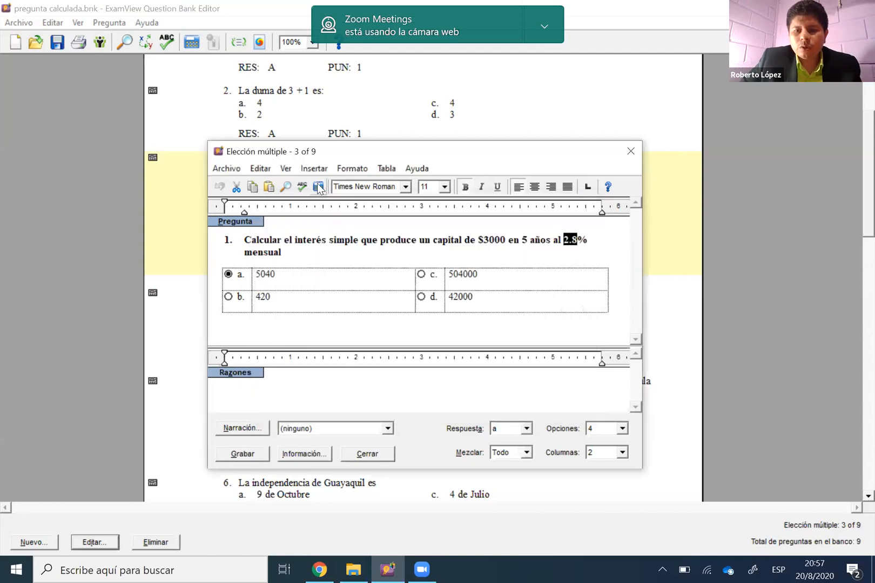
{"action": "key", "text": "F9"}
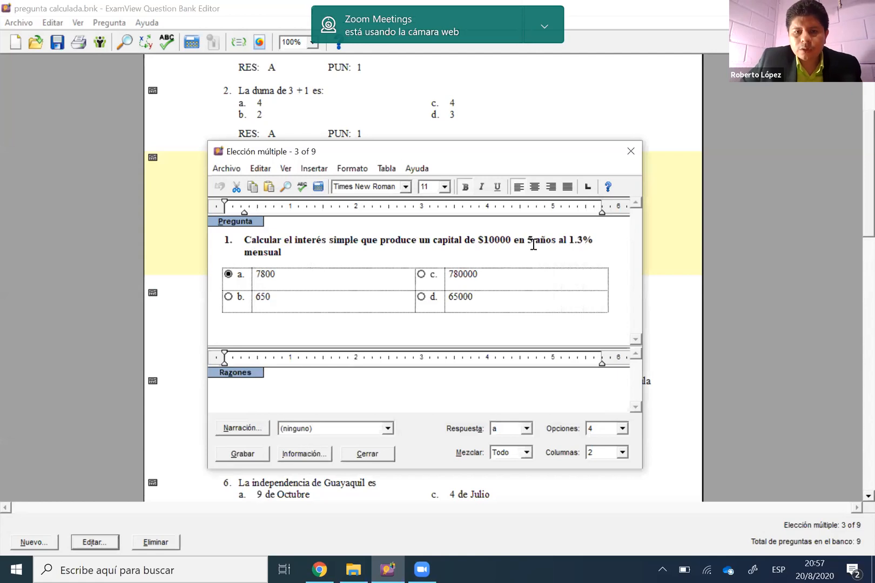
{"action": "left_click", "coordinate": [320, 187]}
{"action": "left_click", "coordinate": [320, 188]}
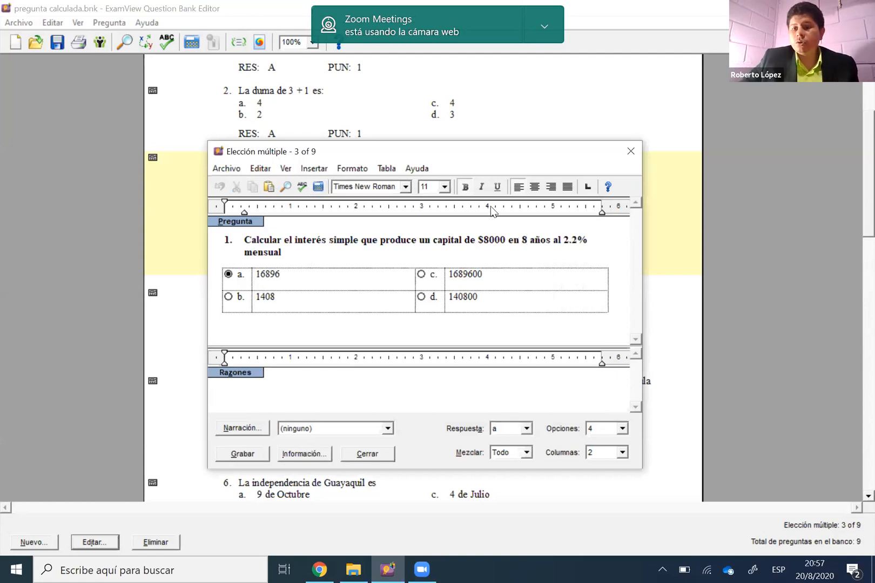
Recheck the Tasa variable's definition without changing it, and close the question's editing window without saving
{"action": "double_click", "coordinate": [570, 240]}
{"action": "double_click", "coordinate": [575, 239]}
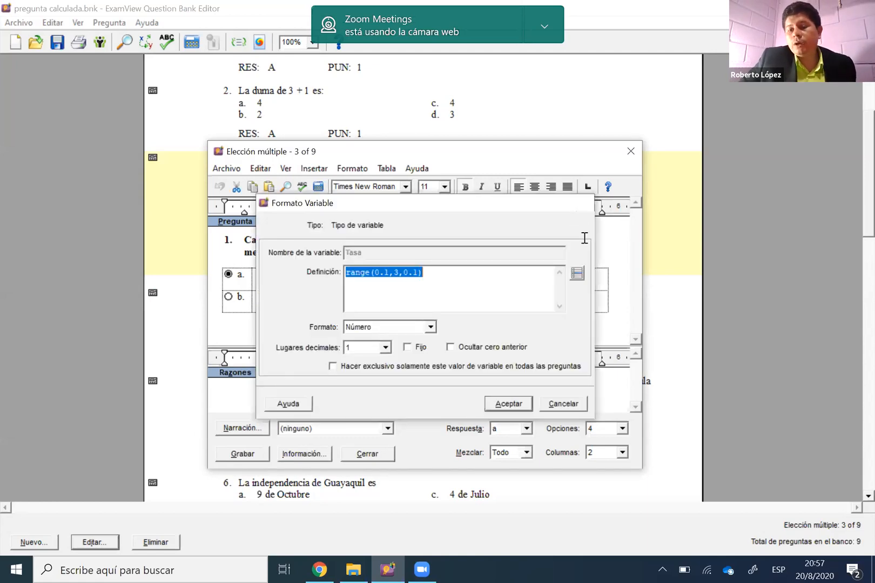
{"action": "key", "text": "Escape"}
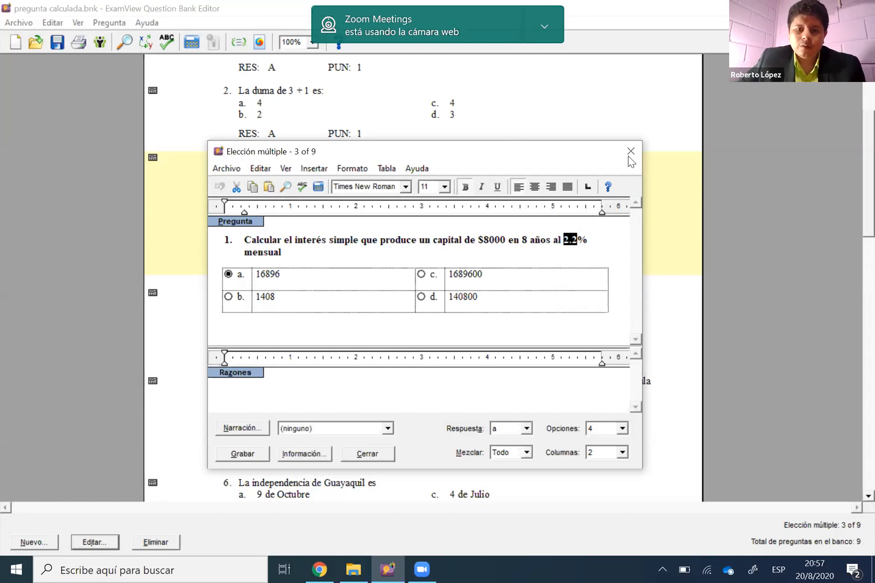
{"action": "left_click", "coordinate": [469, 331]}
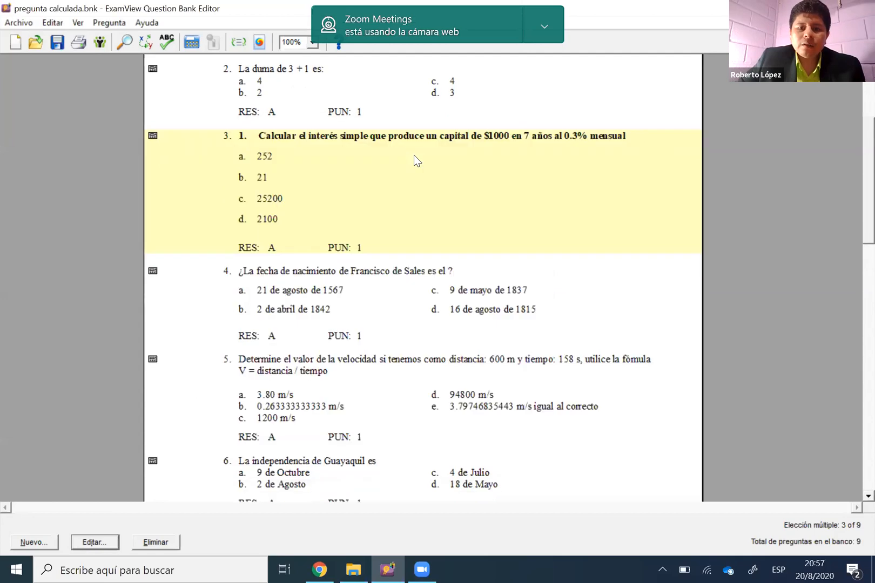
Duplicate simple-interest question 3 twice in the question bank
{"action": "right_click", "coordinate": [414, 155]}
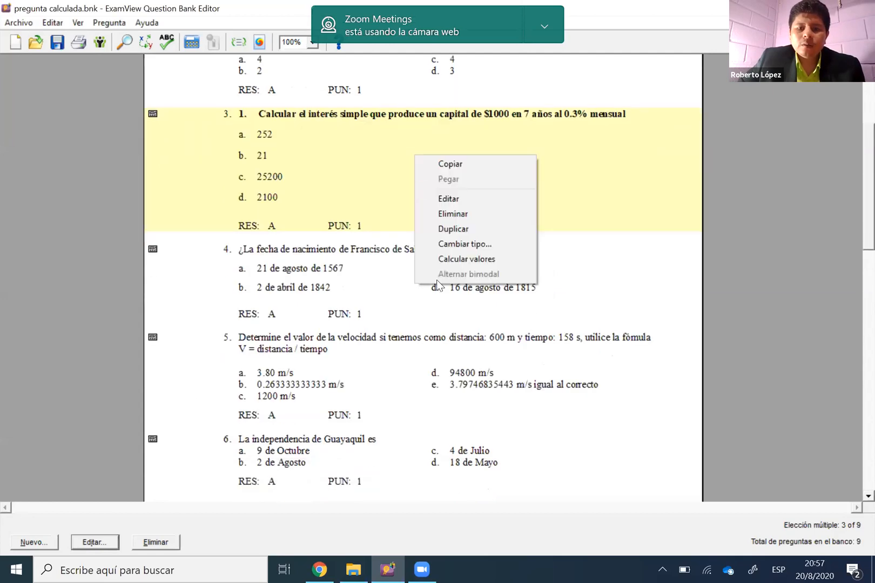
{"action": "left_click", "coordinate": [449, 228]}
{"action": "right_click", "coordinate": [437, 281]}
{"action": "left_click", "coordinate": [459, 353]}
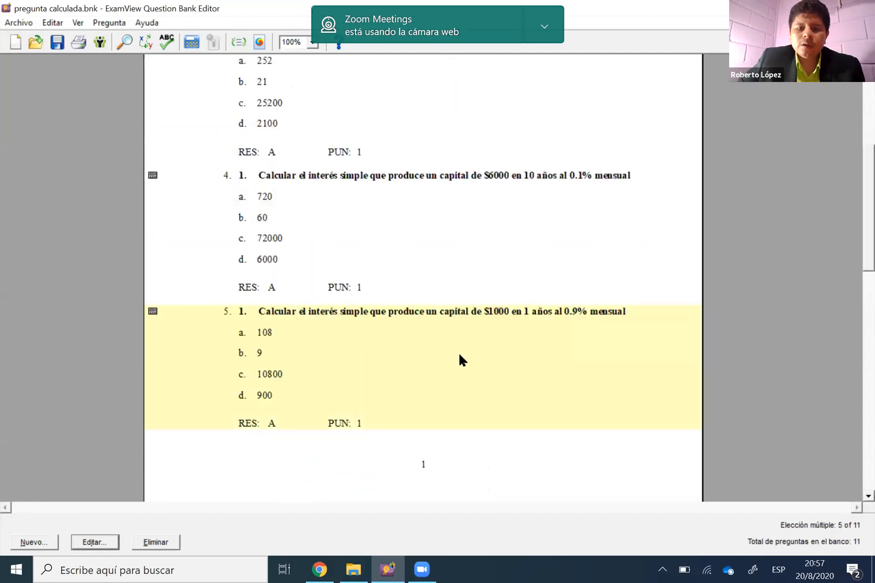
Compare the capital, time and rate values in the two duplicated simple-interest questions, 4 and 5
{"action": "scroll", "coordinate": [445, 283], "scroll_direction": "down", "scroll_amount": 1}
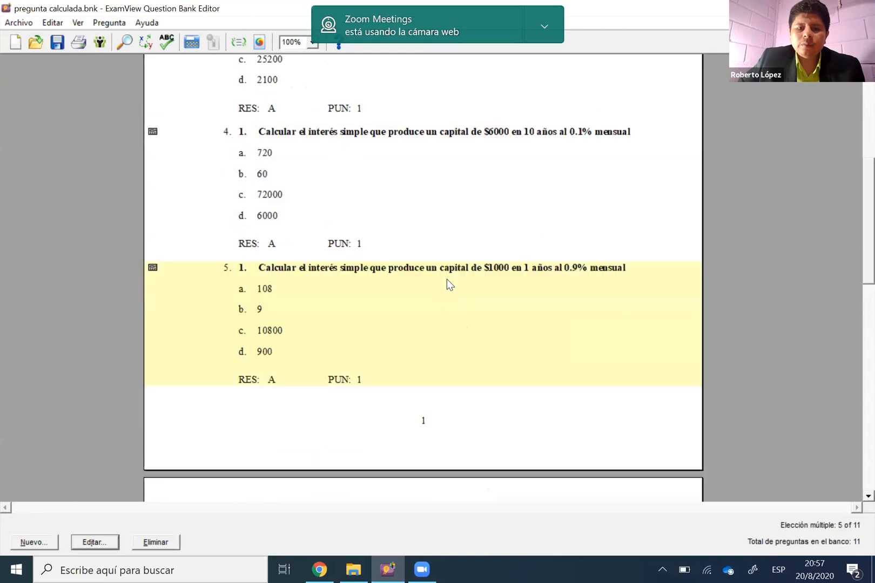
{"action": "scroll", "coordinate": [446, 275], "scroll_direction": "down", "scroll_amount": 1}
{"action": "scroll", "coordinate": [485, 216], "scroll_direction": "up", "scroll_amount": 1}
{"action": "left_click", "coordinate": [485, 216]}
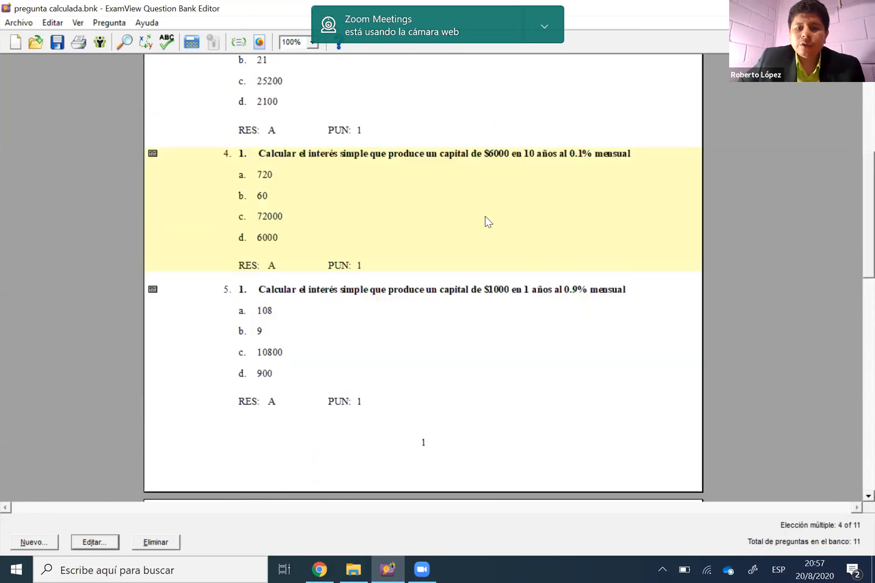
{"action": "scroll", "coordinate": [504, 264], "scroll_direction": "down", "scroll_amount": 1}
{"action": "left_click", "coordinate": [501, 258]}
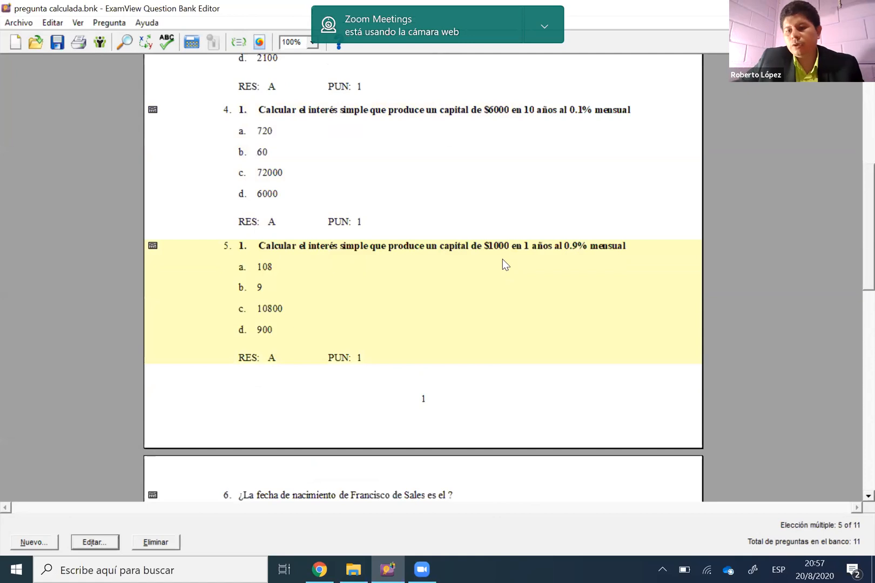
Duplicate question 6, the one asking for the birth date of Francisco de Sales
{"action": "scroll", "coordinate": [502, 262], "scroll_direction": "down", "scroll_amount": 2}
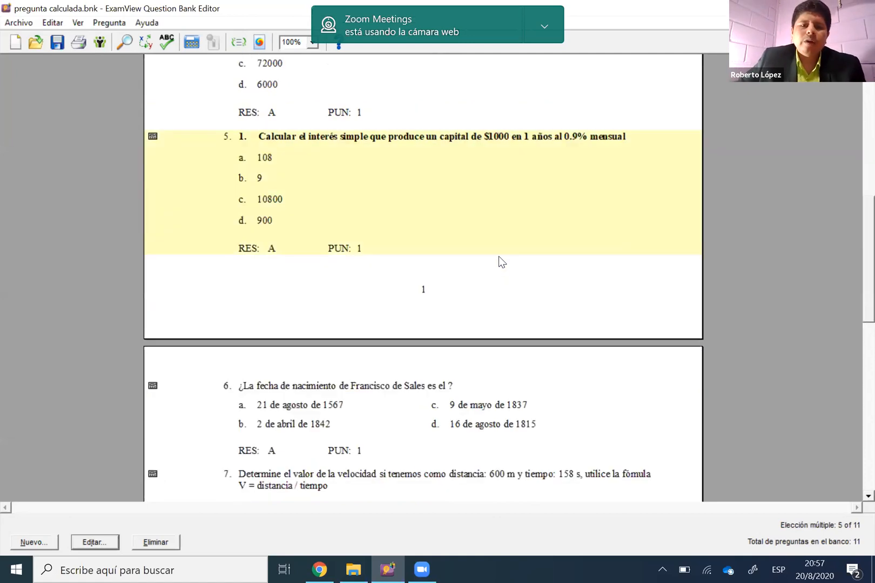
{"action": "scroll", "coordinate": [456, 227], "scroll_direction": "down", "scroll_amount": 3}
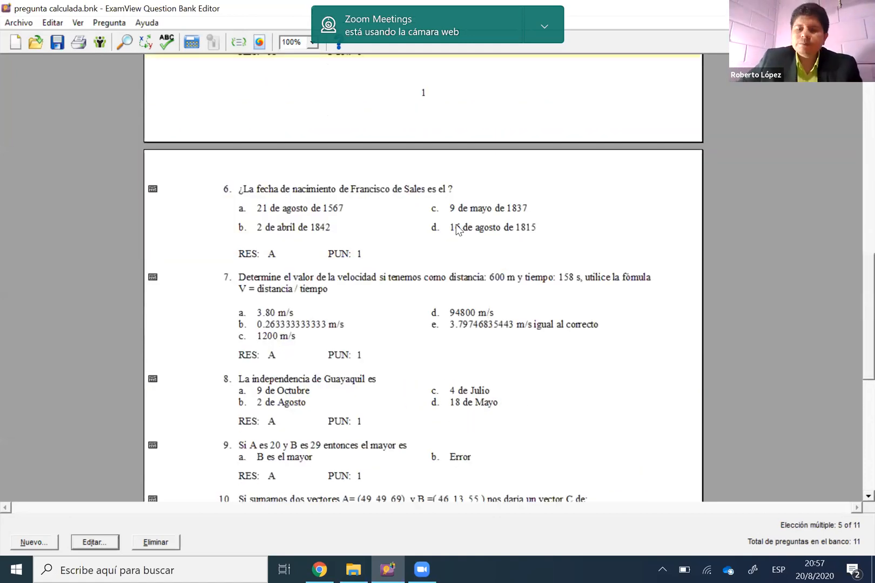
{"action": "left_click", "coordinate": [456, 229]}
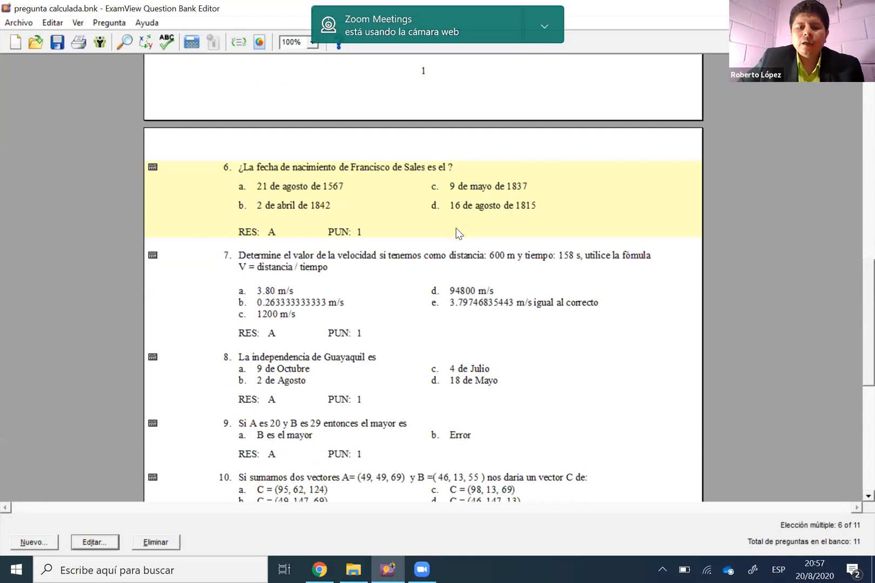
{"action": "left_click", "coordinate": [457, 260]}
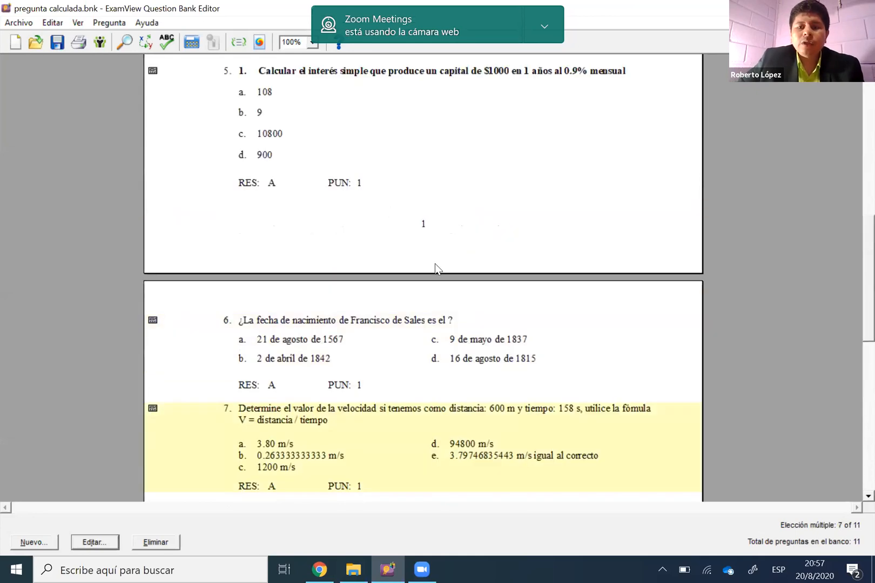
{"action": "key", "text": "Up"}
{"action": "scroll", "coordinate": [435, 262], "scroll_direction": "down", "scroll_amount": 1}
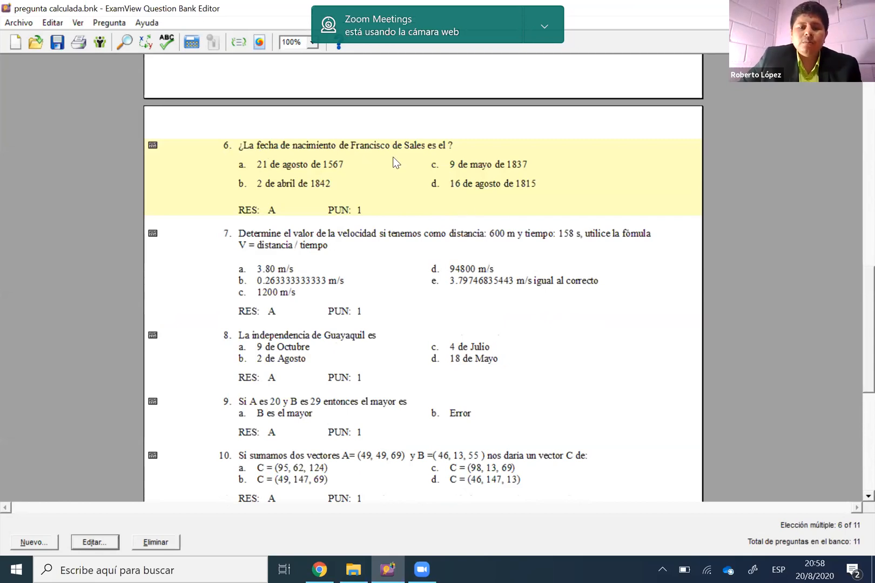
{"action": "scroll", "coordinate": [393, 161], "scroll_direction": "down", "scroll_amount": 1}
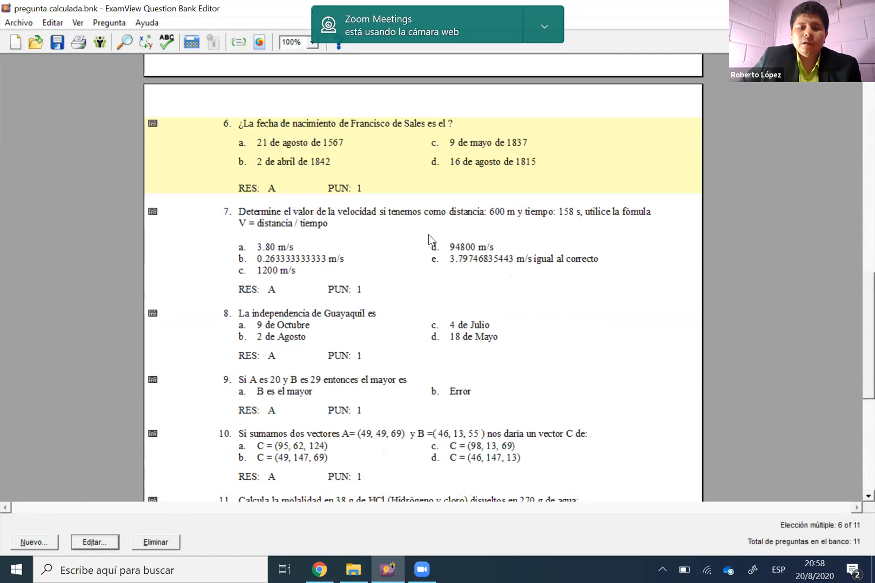
{"action": "right_click", "coordinate": [396, 157]}
{"action": "left_click", "coordinate": [405, 229]}
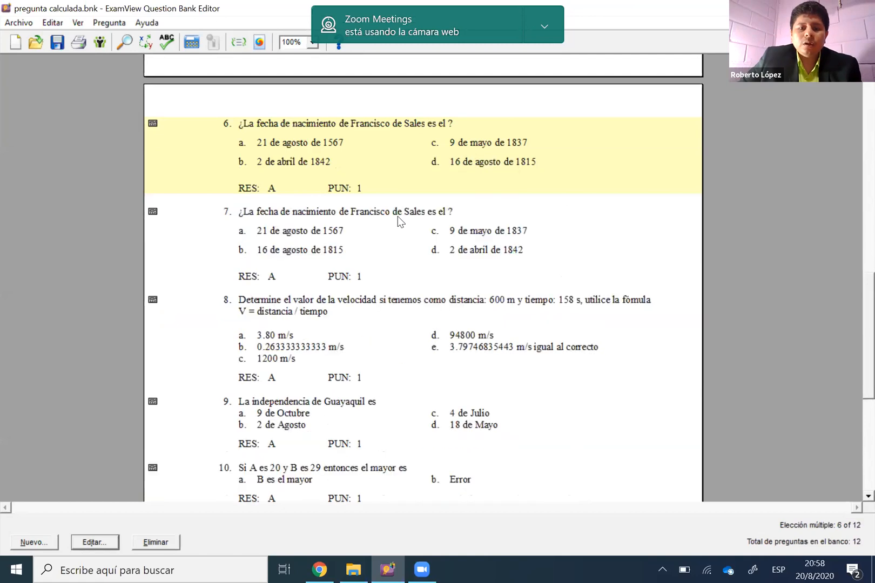
Duplicate question 7, the second one asking for the birth date of Francisco de Sales
{"action": "left_click", "coordinate": [398, 224]}
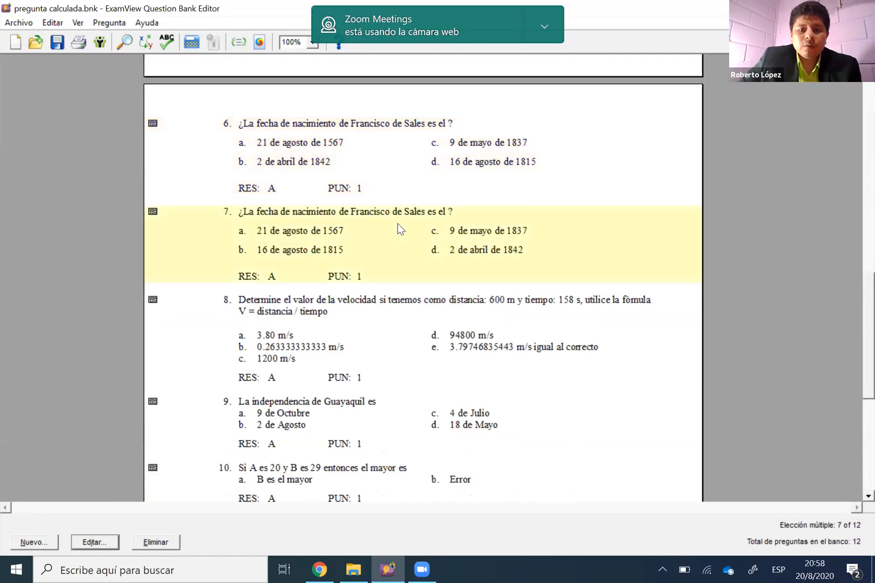
{"action": "right_click", "coordinate": [398, 224]}
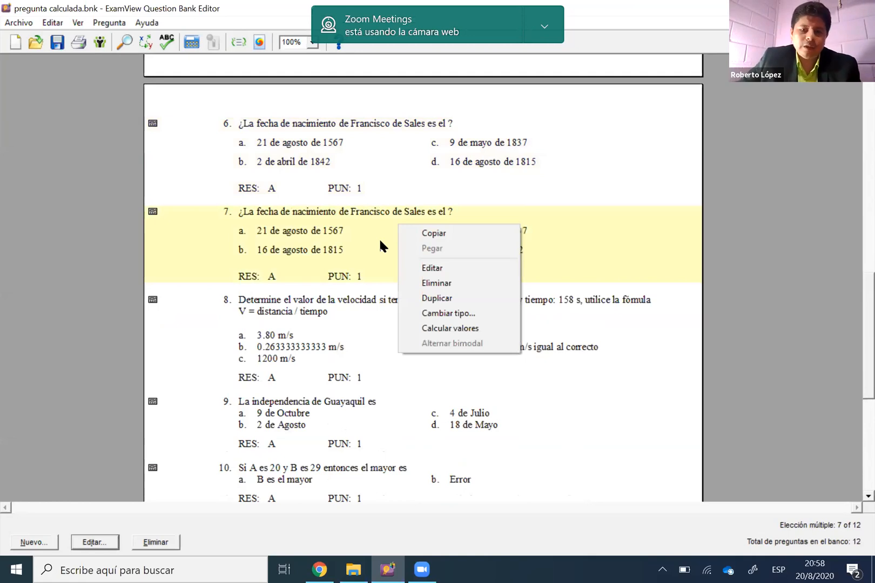
{"action": "left_click", "coordinate": [379, 241]}
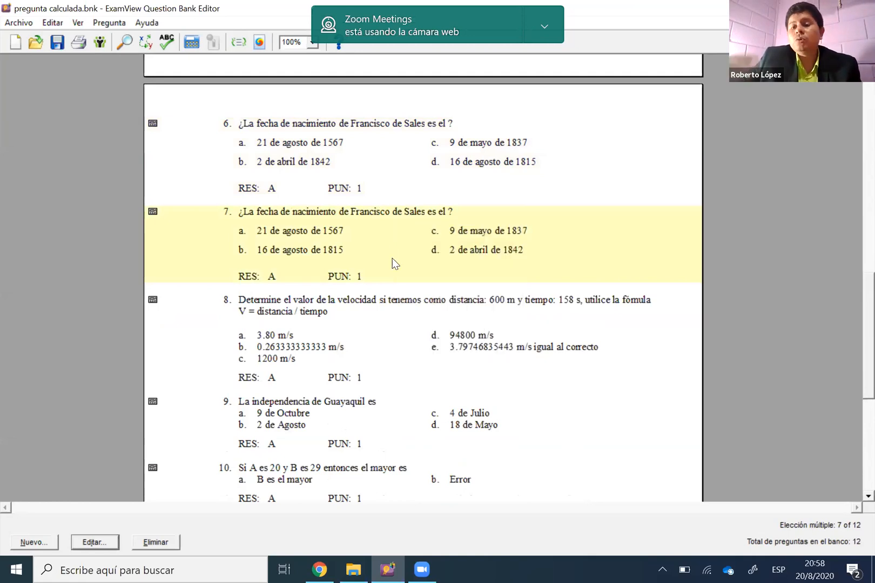
{"action": "right_click", "coordinate": [392, 258]}
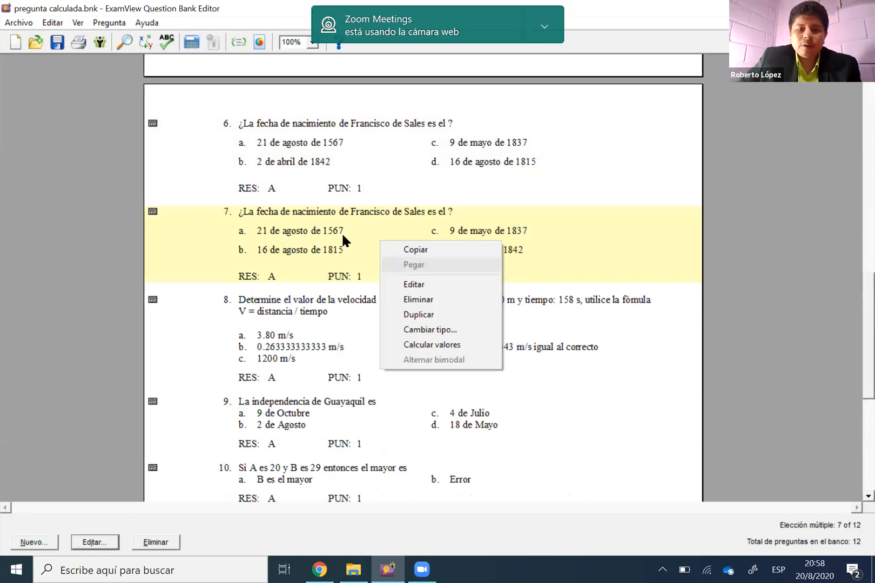
{"action": "right_click", "coordinate": [363, 235]}
{"action": "left_click", "coordinate": [400, 312]}
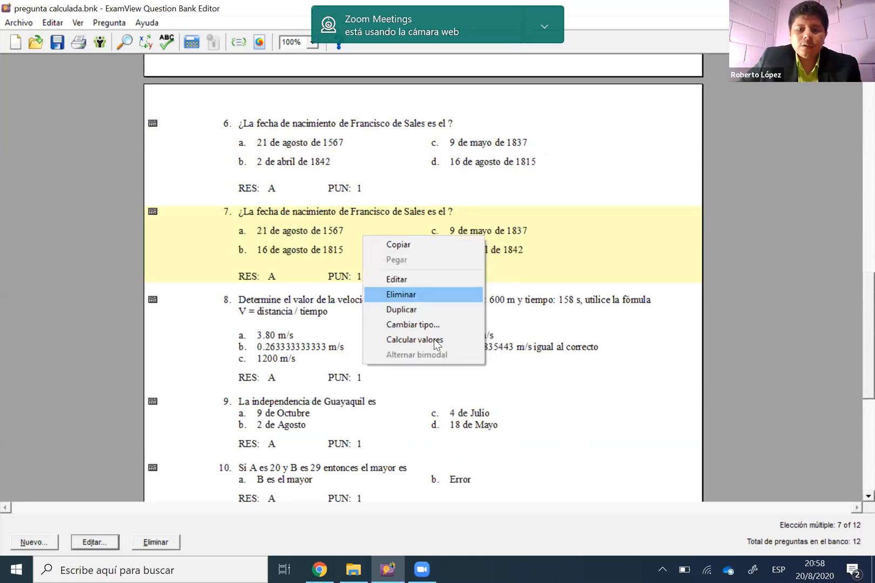
Permanently delete the repeated Francisco de Sales question, number 7, from the question bank
{"action": "left_click", "coordinate": [390, 223]}
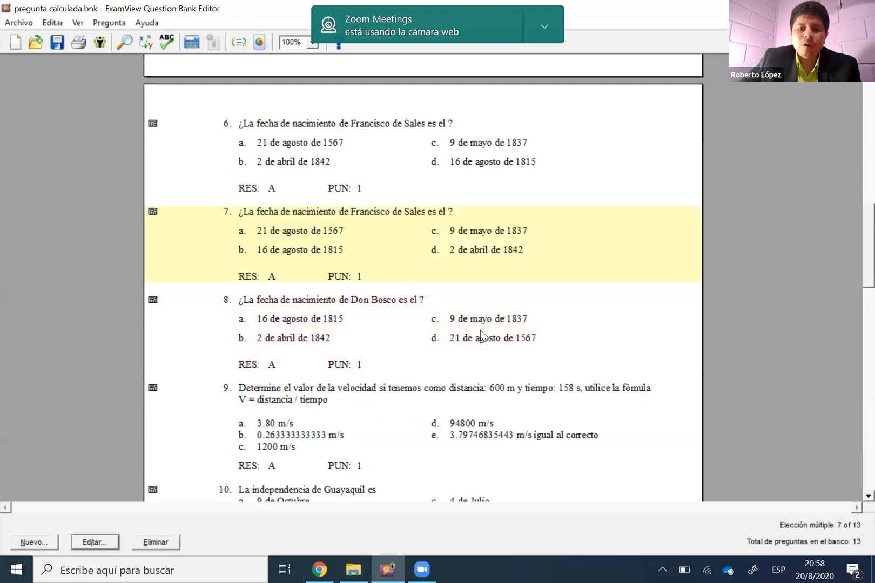
{"action": "key", "text": "Delete"}
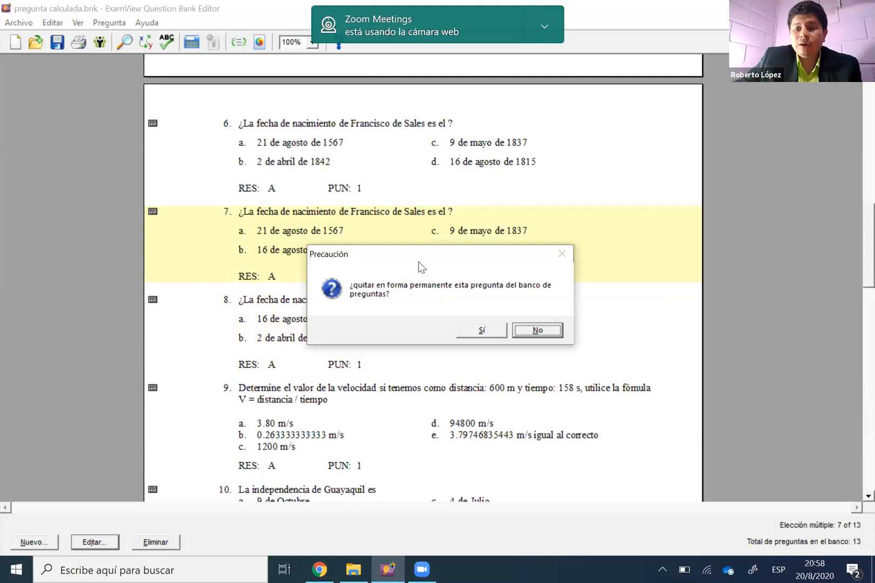
{"action": "key", "text": "s"}
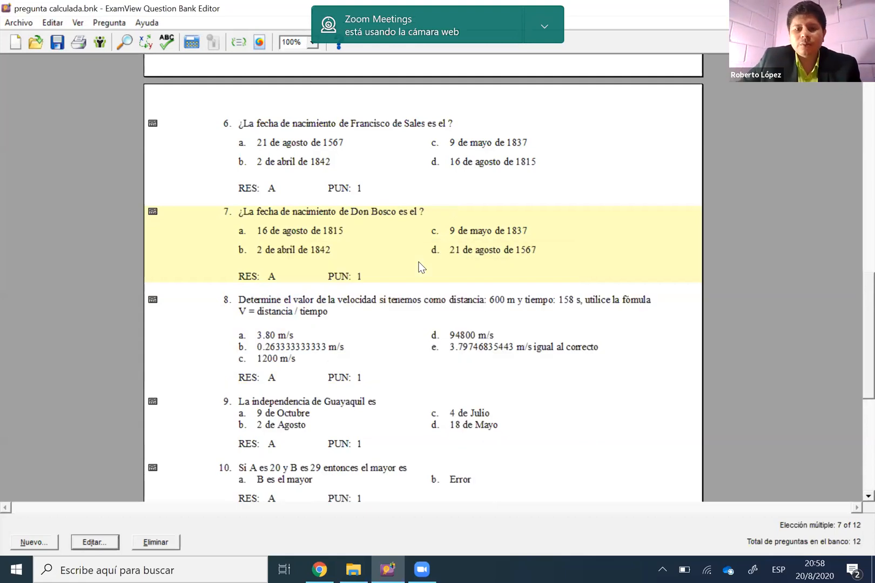
Duplicate the birth-date question twice more, starting from question 7, and recalculate the values of the new question 9
{"action": "right_click", "coordinate": [475, 322]}
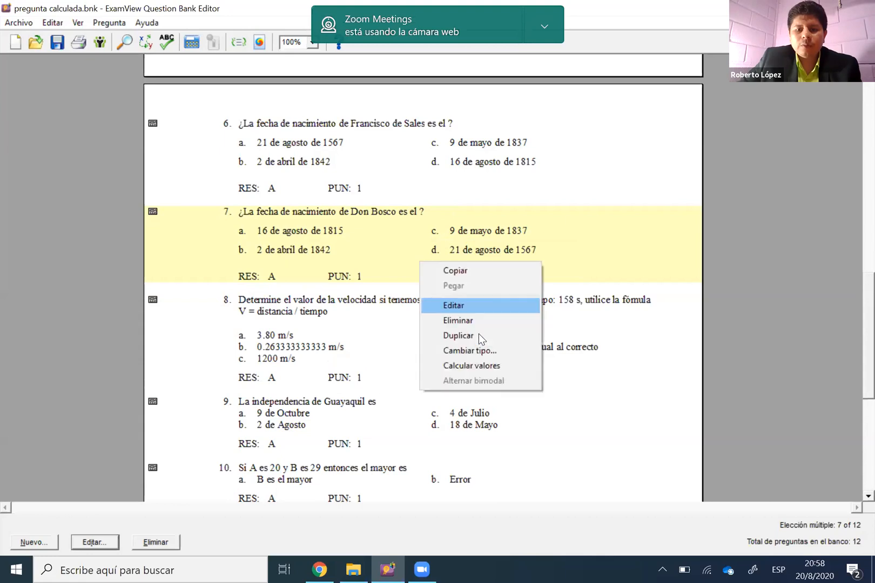
{"action": "left_click", "coordinate": [462, 336]}
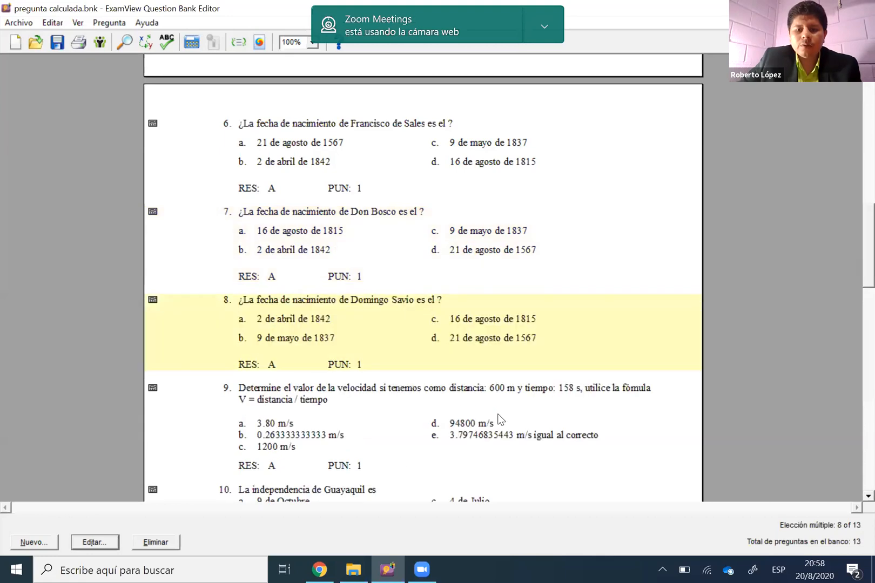
{"action": "left_click", "coordinate": [497, 408]}
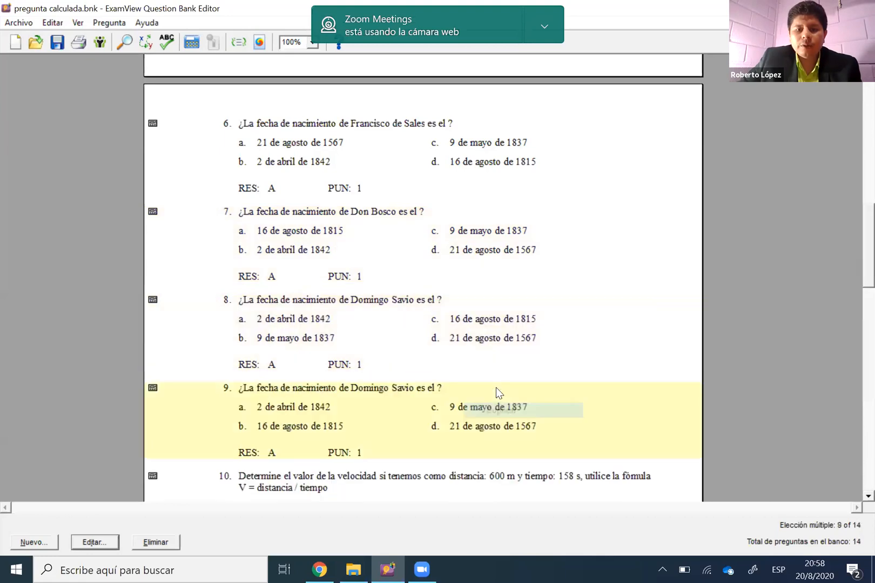
{"action": "left_click", "coordinate": [190, 43]}
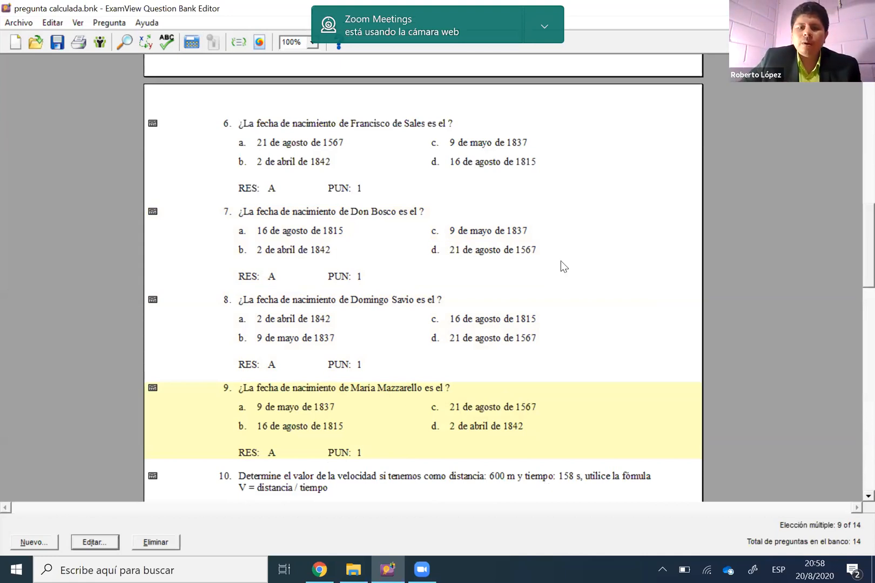
Open question 6 for editing, examine the definition of its Nombre variable, and close the definition without changes
{"action": "left_click", "coordinate": [395, 165]}
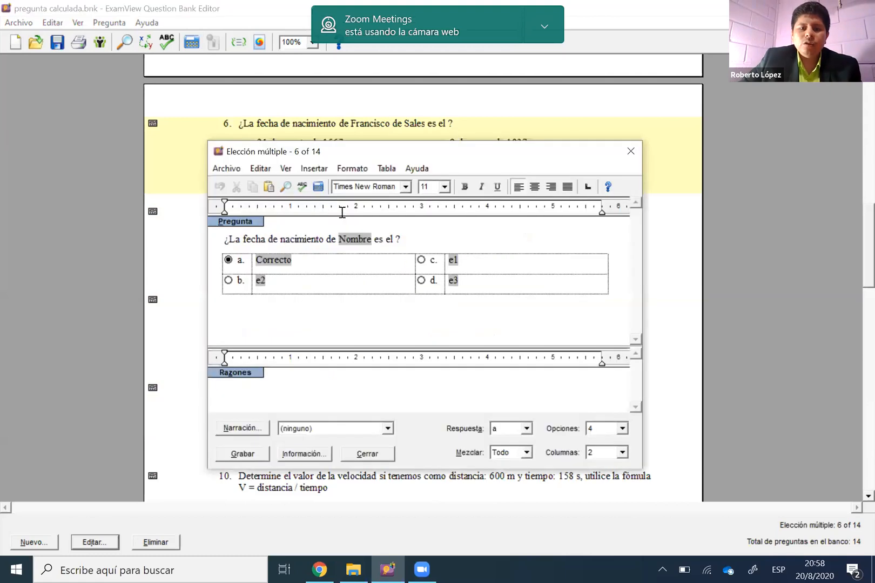
{"action": "double_click", "coordinate": [336, 202]}
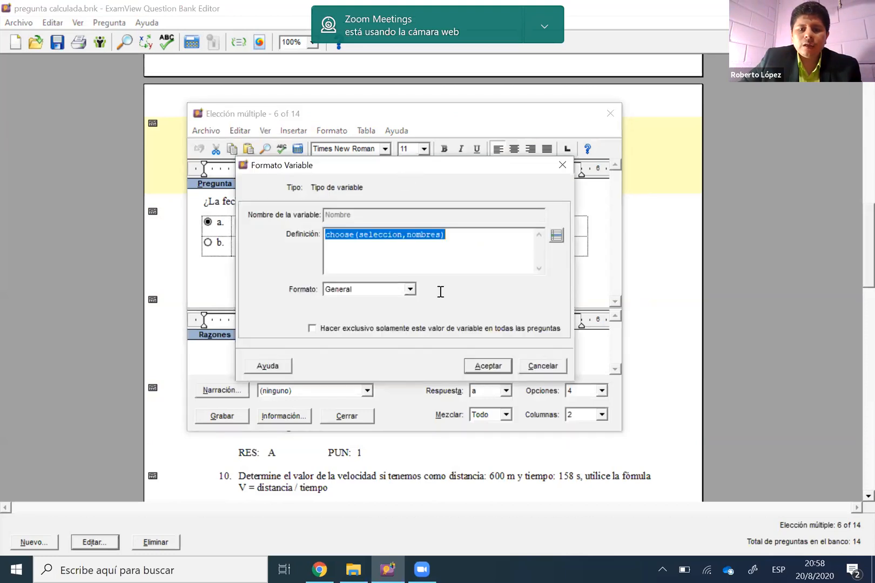
{"action": "left_click_drag", "start_coordinate": [373, 166], "coordinate": [395, 209]}
{"action": "left_click", "coordinate": [409, 277]}
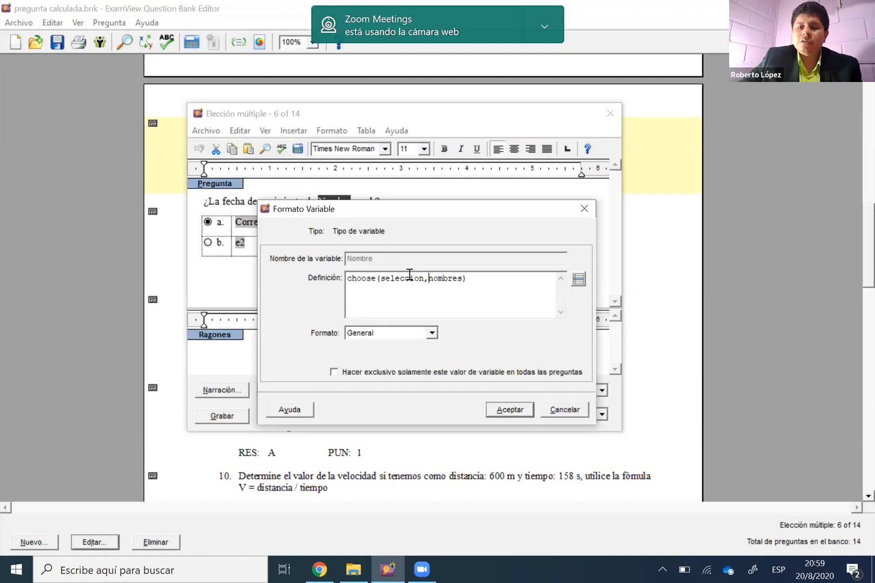
{"action": "left_click", "coordinate": [583, 209]}
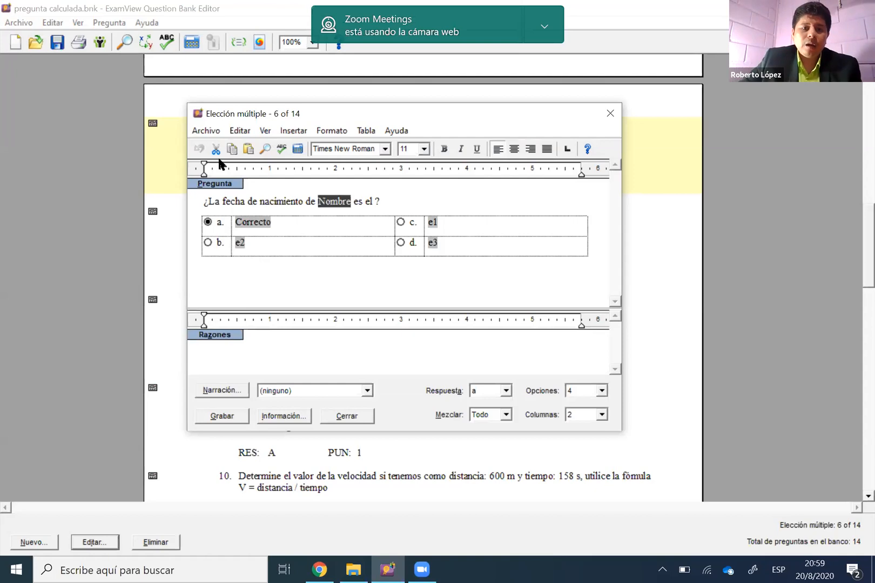
Open question 6's algorithm definitions and compare the order of the entries in the nombres and Fechas lists
{"action": "left_click", "coordinate": [218, 132]}
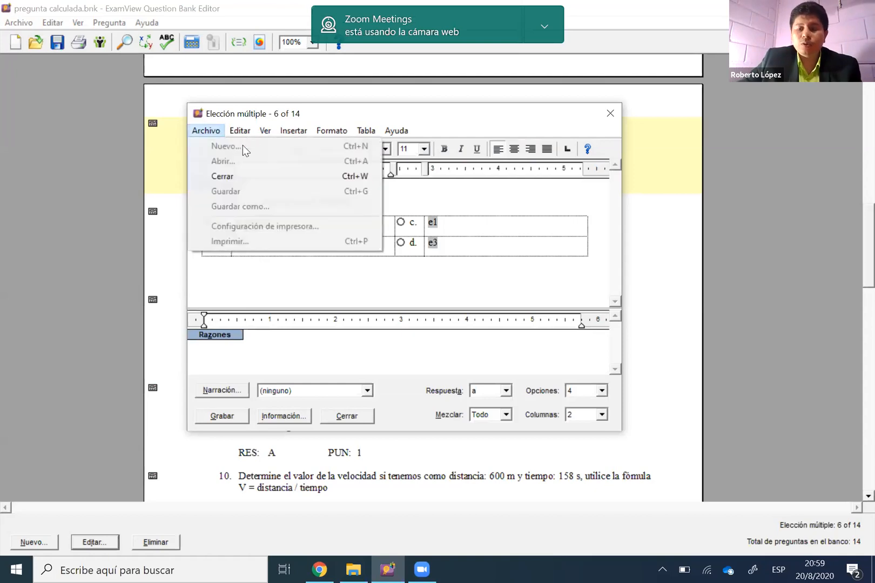
{"action": "key", "text": "Right"}
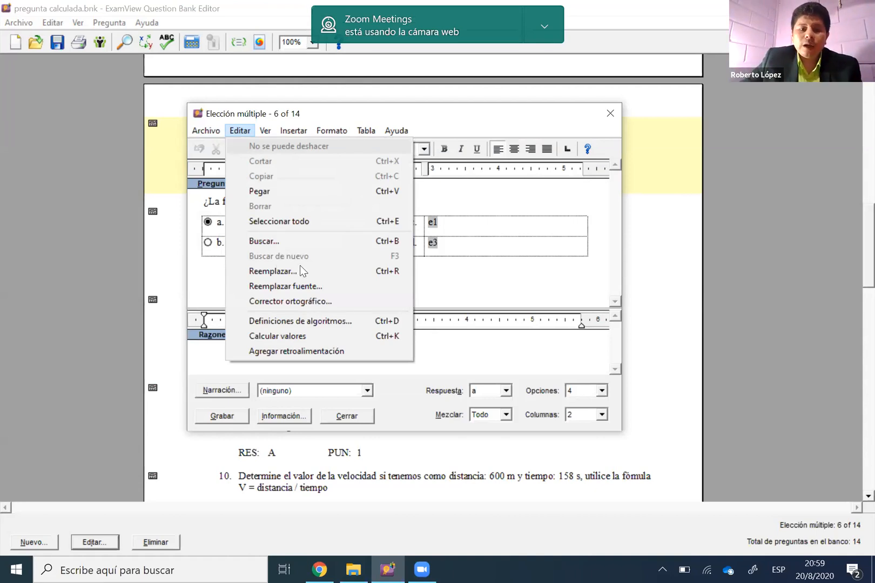
{"action": "left_click", "coordinate": [308, 323]}
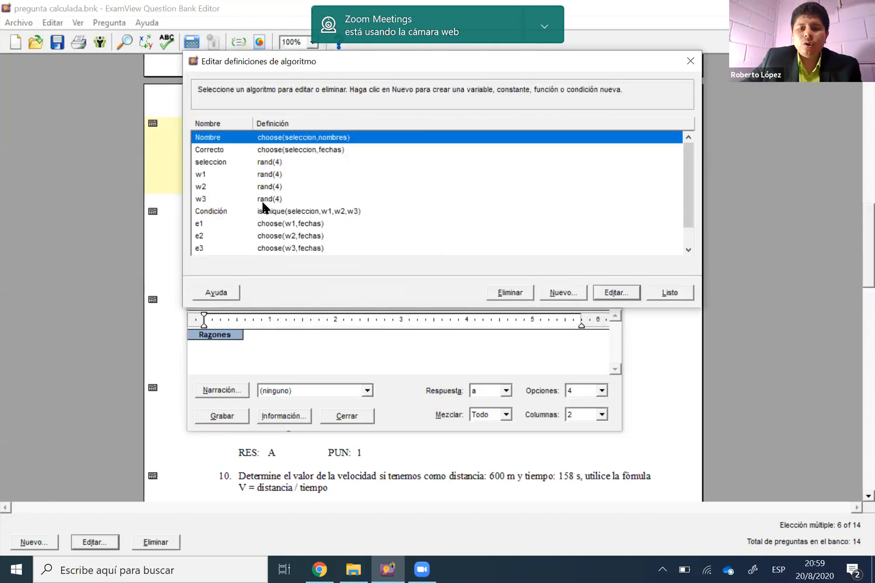
{"action": "scroll", "coordinate": [263, 208], "scroll_direction": "down", "scroll_amount": 1}
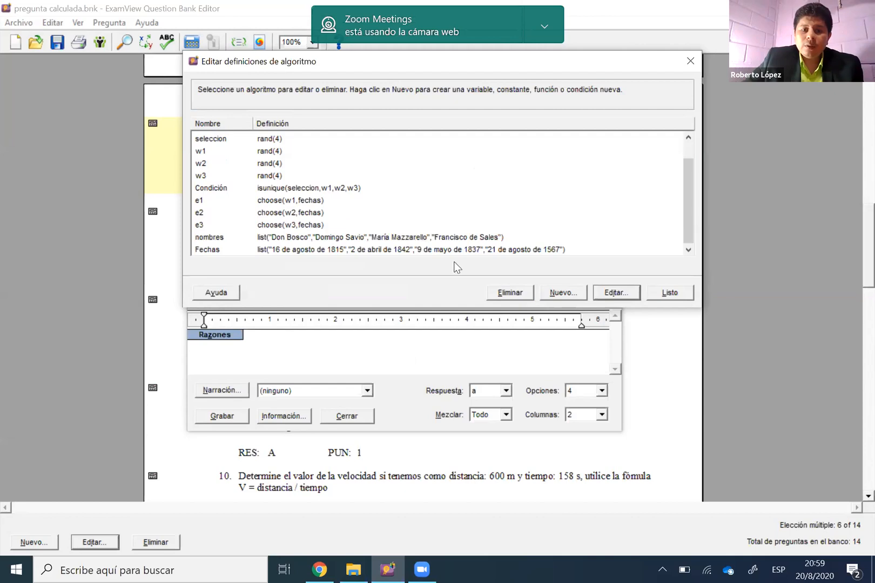
{"action": "left_click", "coordinate": [239, 238]}
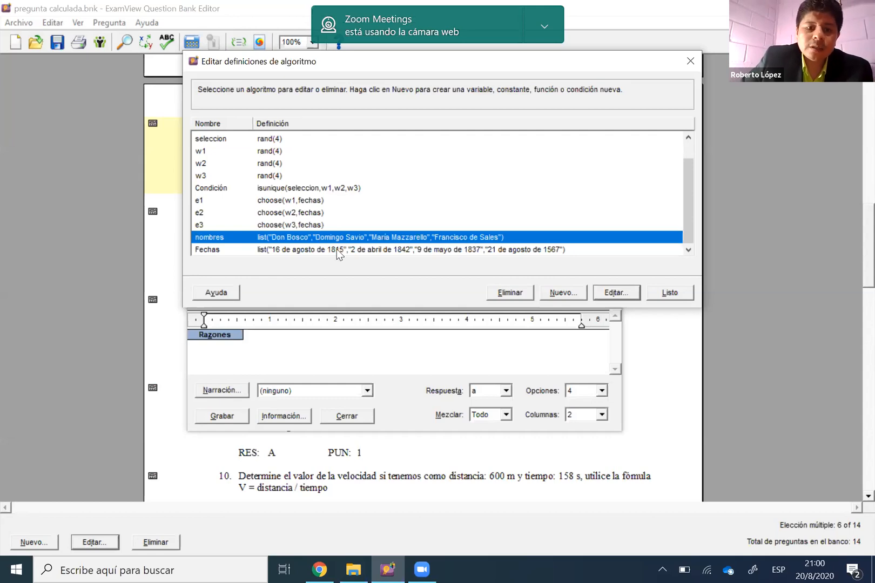
{"action": "left_click", "coordinate": [300, 249]}
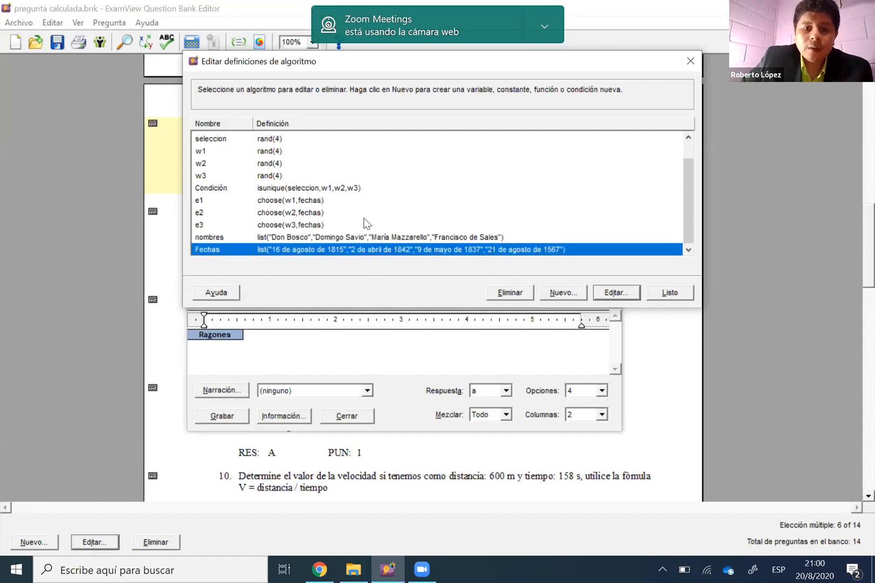
{"action": "left_click", "coordinate": [307, 238]}
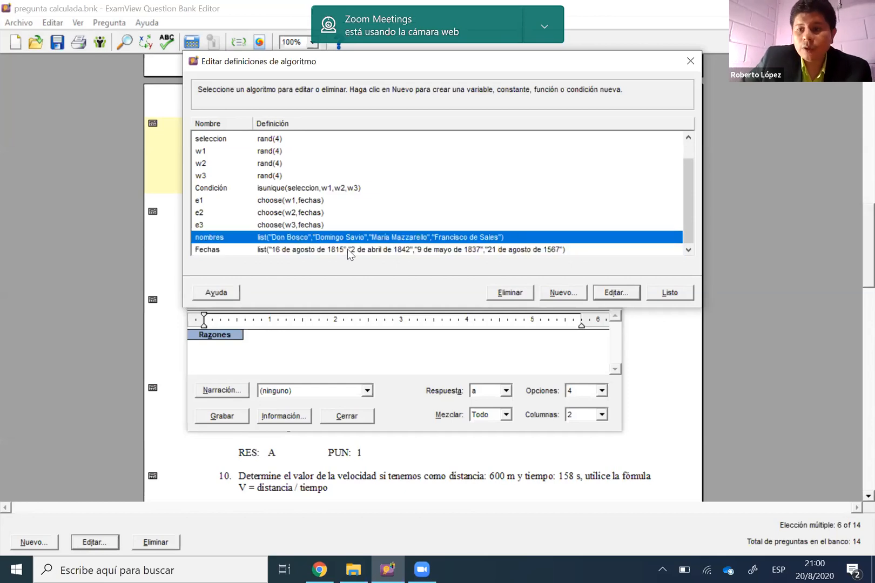
{"action": "left_click", "coordinate": [348, 248]}
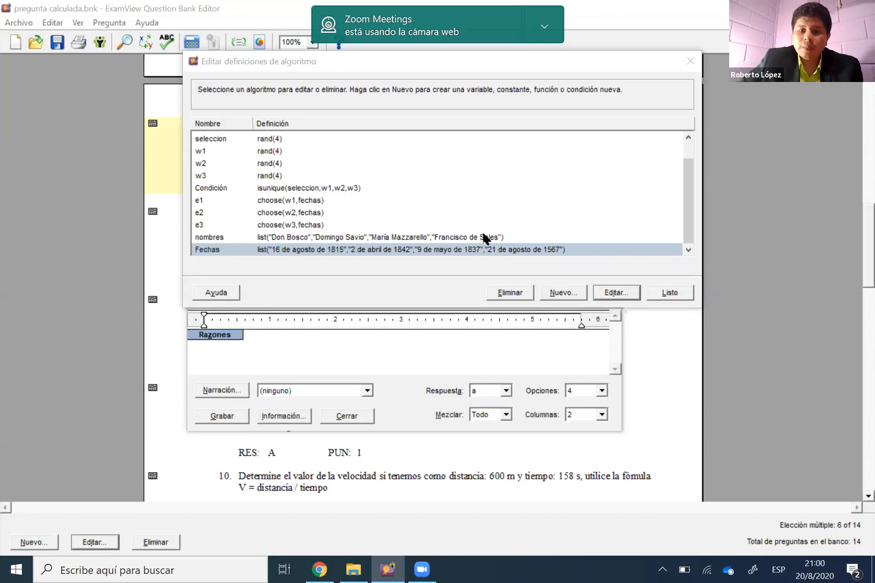
{"action": "left_click", "coordinate": [485, 239]}
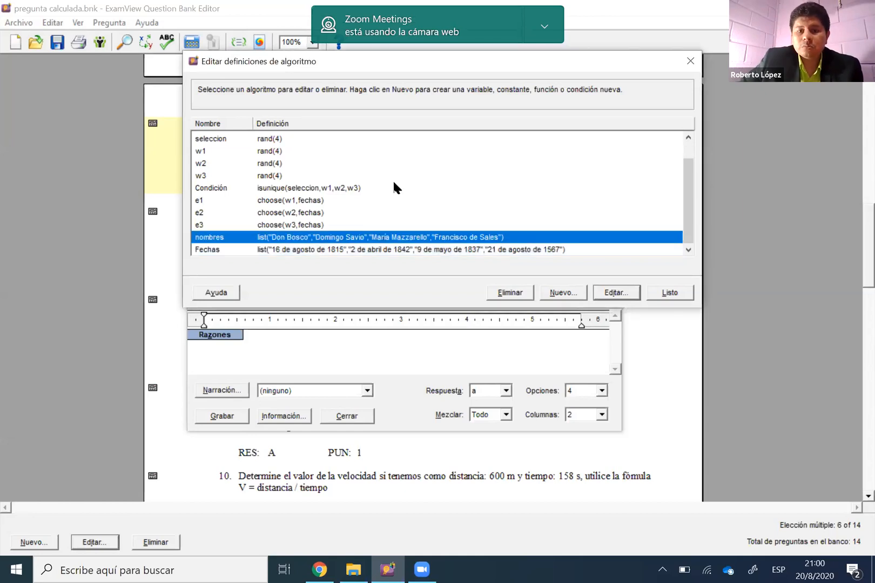
{"action": "scroll", "coordinate": [394, 183], "scroll_direction": "up", "scroll_amount": 1}
{"action": "scroll", "coordinate": [393, 185], "scroll_direction": "down", "scroll_amount": 1}
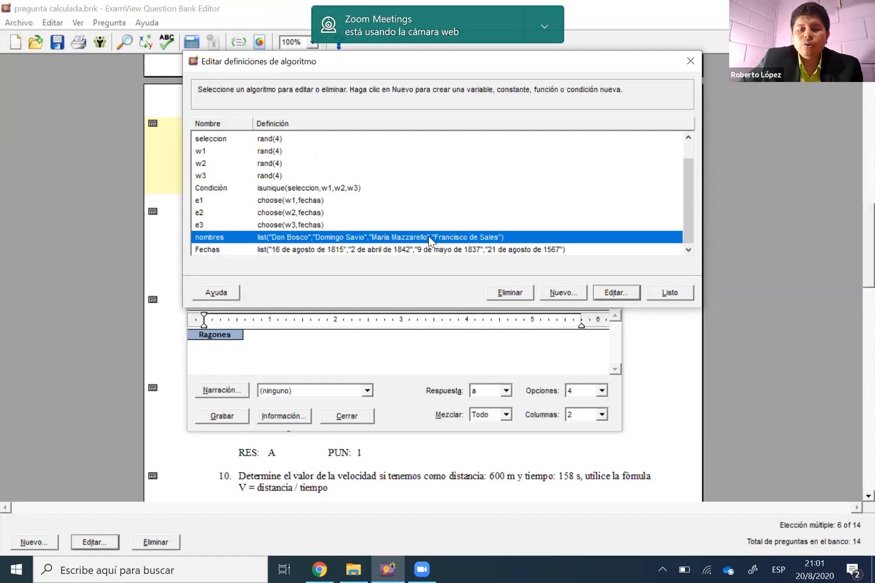
{"action": "left_click", "coordinate": [525, 250]}
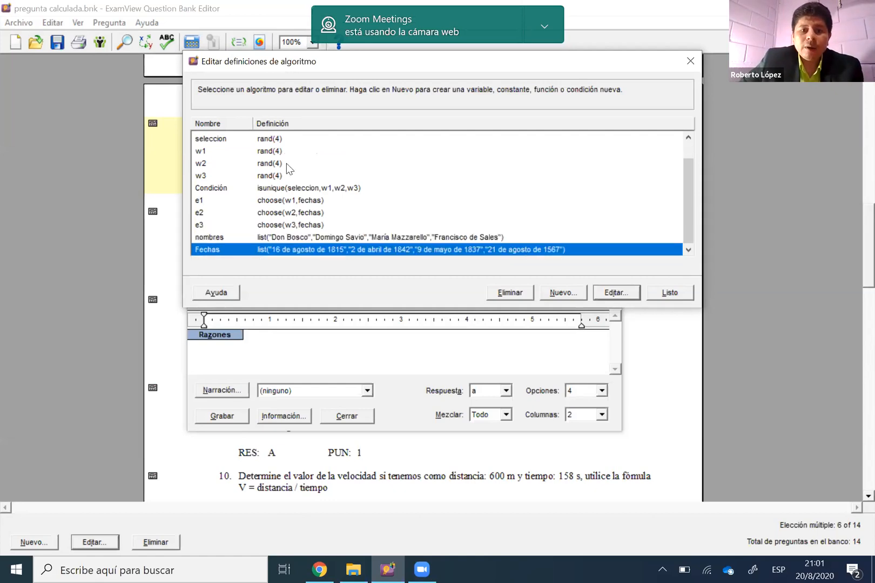
Compare the seleccion variable's random range with the number of entries in the nombres list
{"action": "scroll", "coordinate": [270, 168], "scroll_direction": "up", "scroll_amount": 1}
{"action": "left_click", "coordinate": [260, 161]}
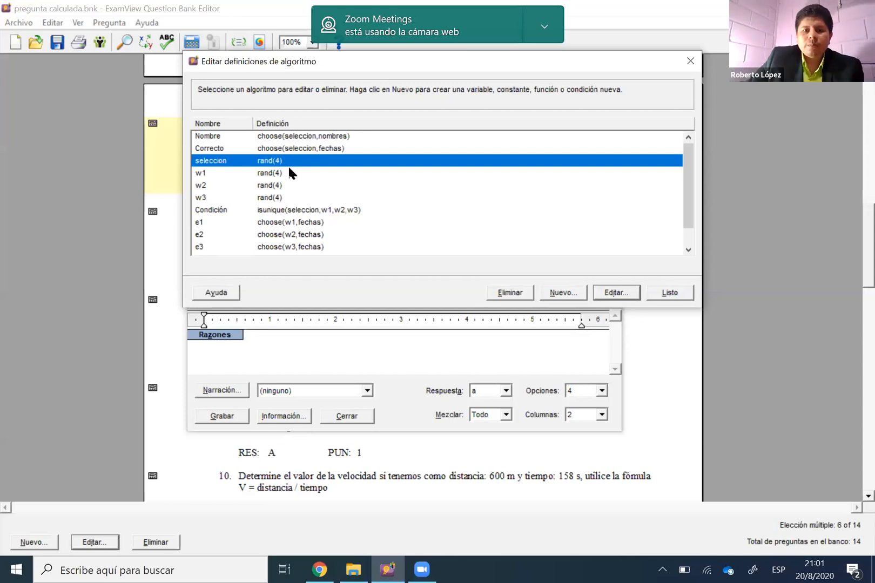
{"action": "left_click", "coordinate": [288, 172]}
{"action": "left_click", "coordinate": [275, 163]}
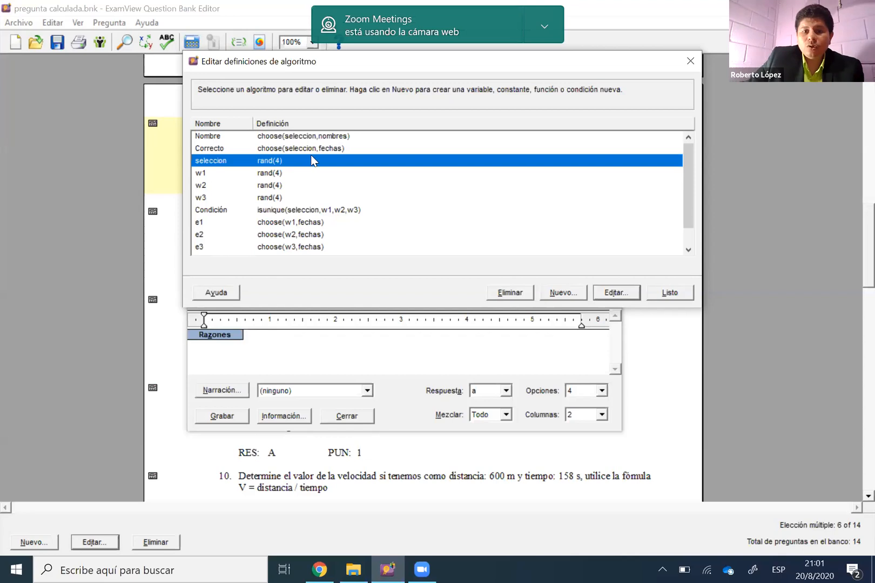
{"action": "scroll", "coordinate": [310, 156], "scroll_direction": "down", "scroll_amount": 1}
{"action": "left_click", "coordinate": [287, 236]}
{"action": "scroll", "coordinate": [280, 160], "scroll_direction": "up", "scroll_amount": 1}
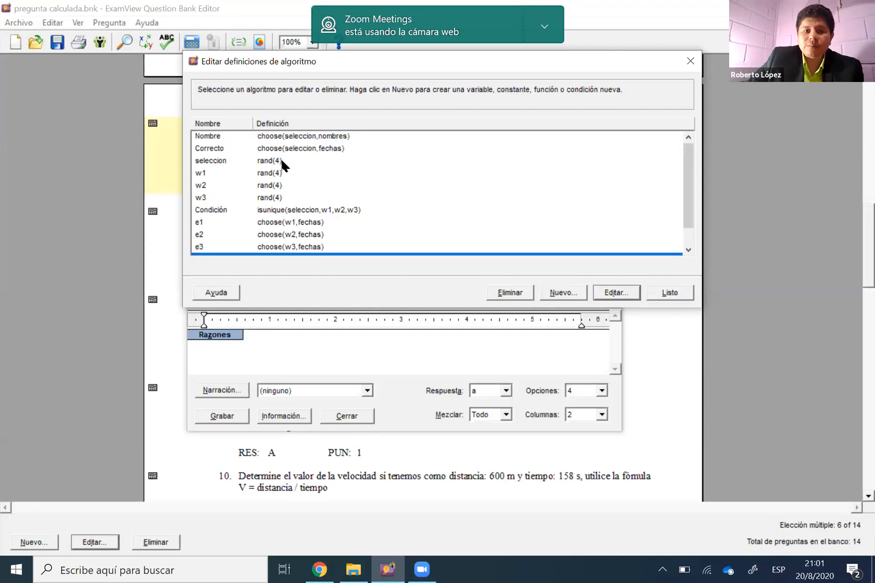
Try changing the seleccion variable's definition to rand(5) and discard the edit
{"action": "left_click", "coordinate": [281, 160]}
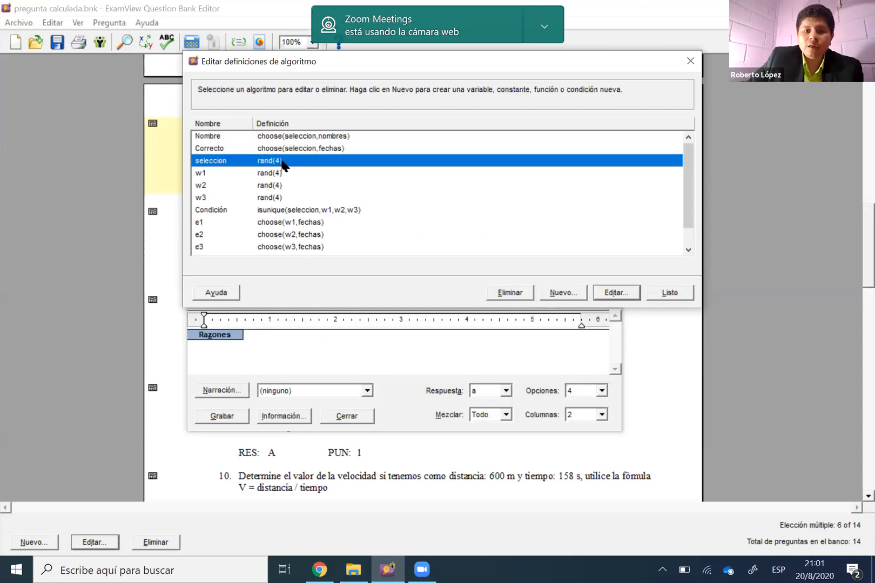
{"action": "key", "text": "Return"}
{"action": "double_click", "coordinate": [386, 146]}
{"action": "type", "text": "5"}
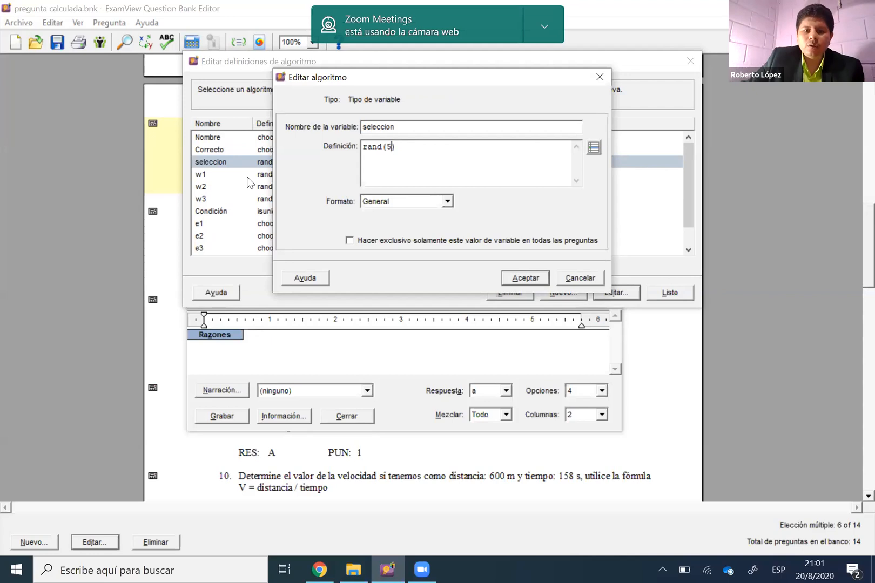
{"action": "key", "text": "Escape"}
Review the random definitions of the w1, w2 and w3 variables in the algorithm list
{"action": "left_click", "coordinate": [275, 178]}
{"action": "left_click", "coordinate": [283, 199]}
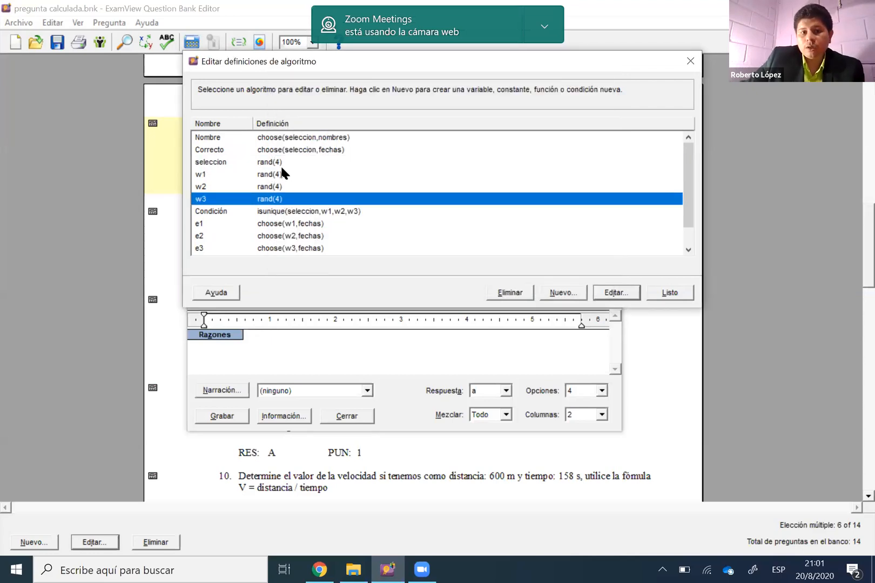
{"action": "left_click", "coordinate": [281, 169]}
{"action": "key", "text": "Down"}
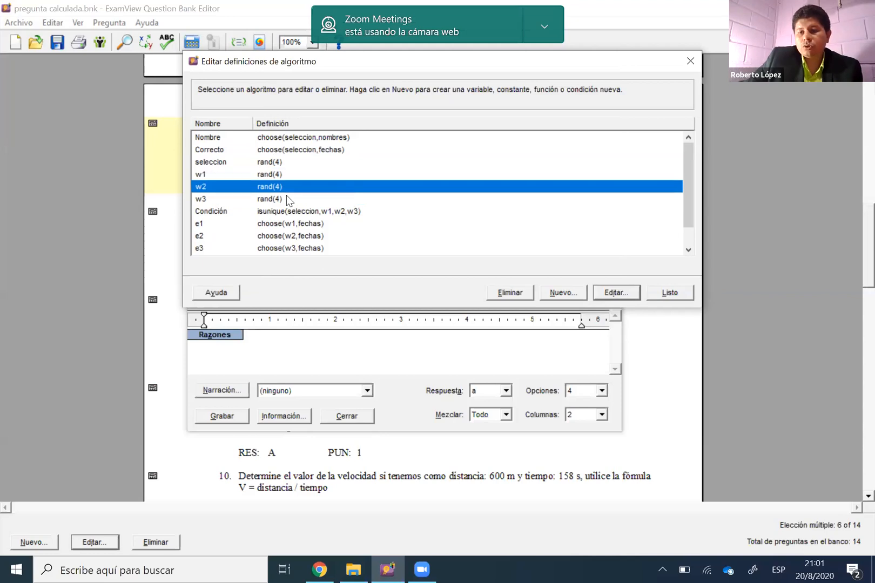
{"action": "key", "text": "Down"}
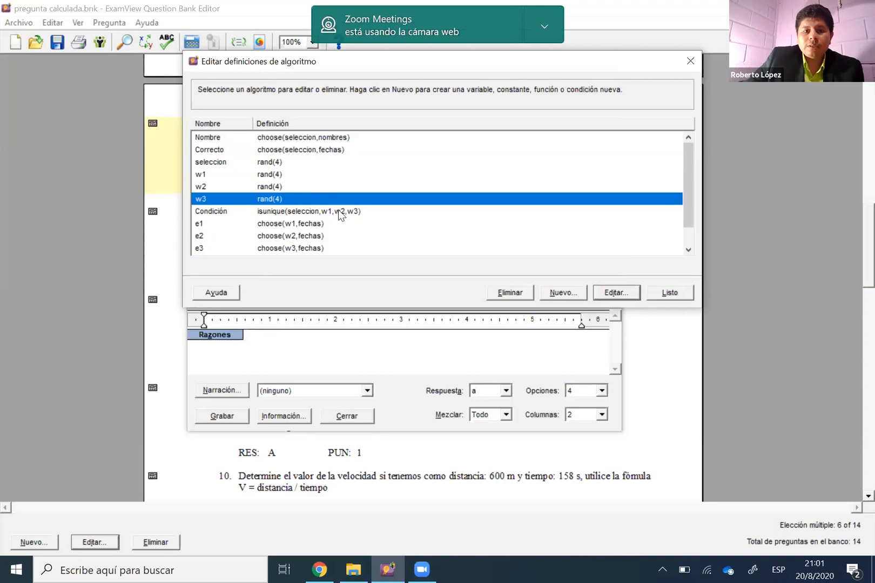
Open the nombres list's definition, examine how its entries are written, and close it without changes
{"action": "scroll", "coordinate": [388, 242], "scroll_direction": "down", "scroll_amount": 1}
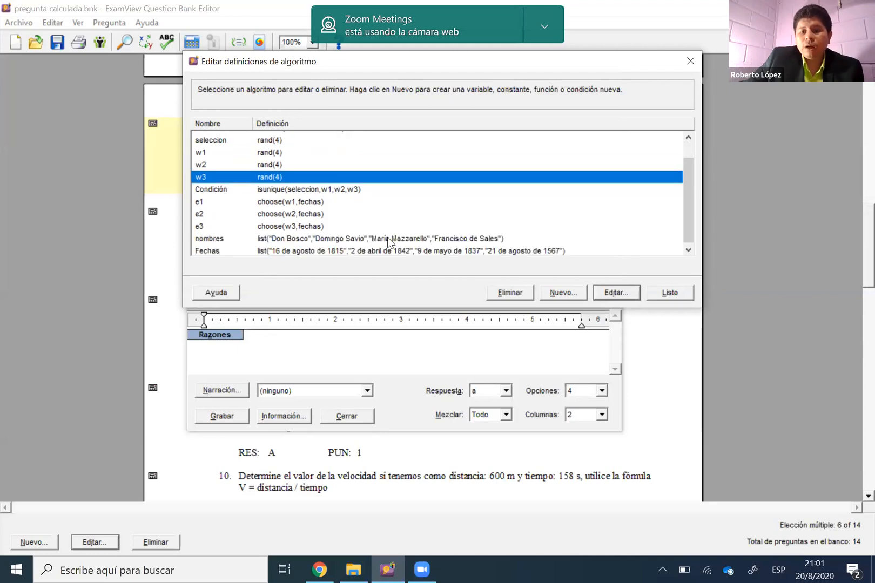
{"action": "left_click", "coordinate": [396, 247]}
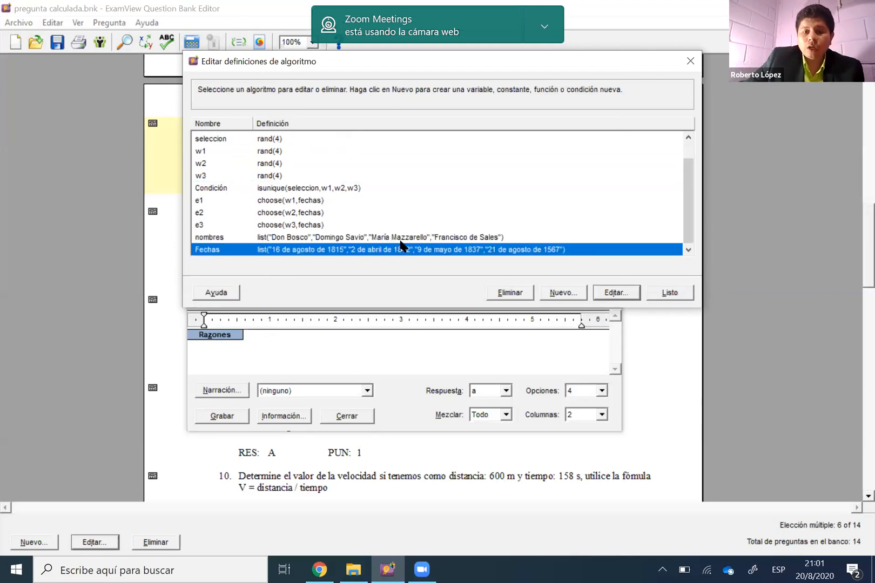
{"action": "scroll", "coordinate": [400, 245], "scroll_direction": "up", "scroll_amount": 1}
{"action": "double_click", "coordinate": [399, 246]}
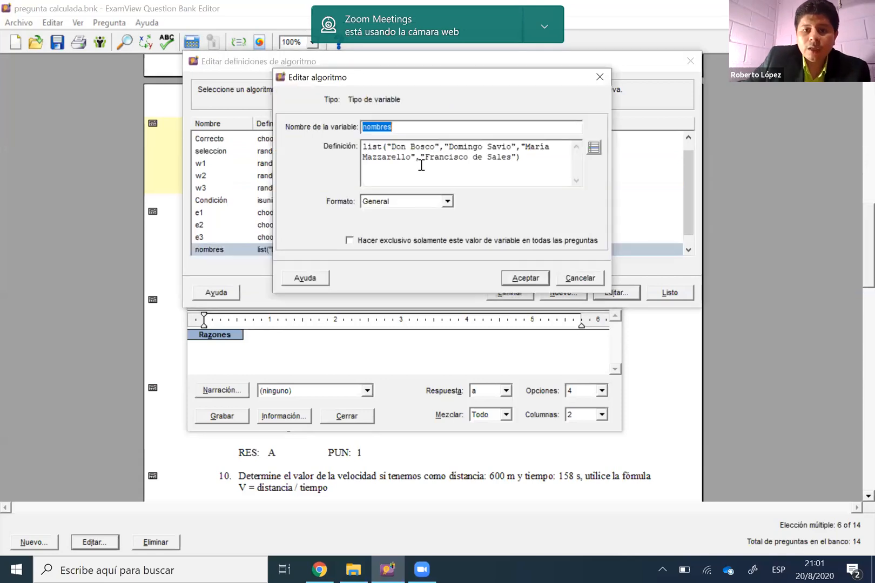
{"action": "left_click", "coordinate": [413, 150]}
{"action": "left_click_drag", "start_coordinate": [431, 148], "coordinate": [396, 147]}
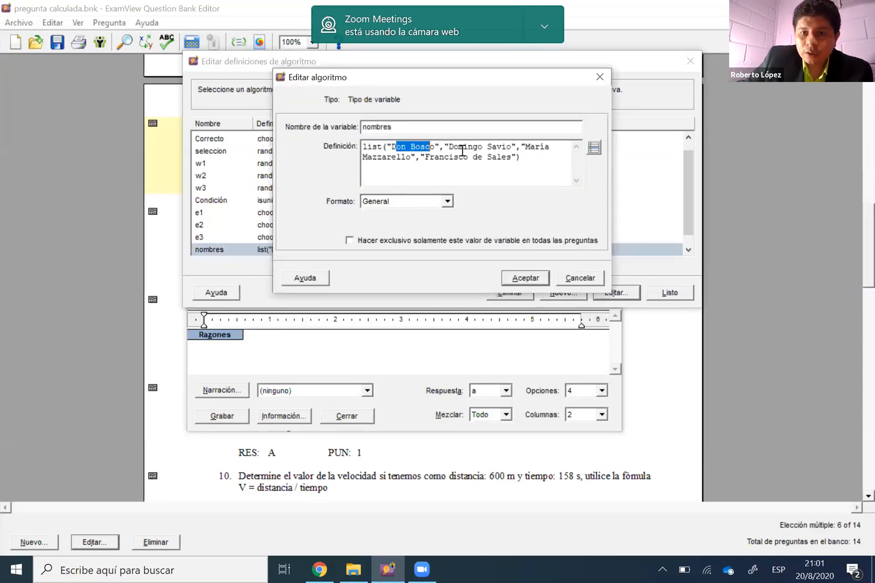
{"action": "left_click", "coordinate": [519, 183]}
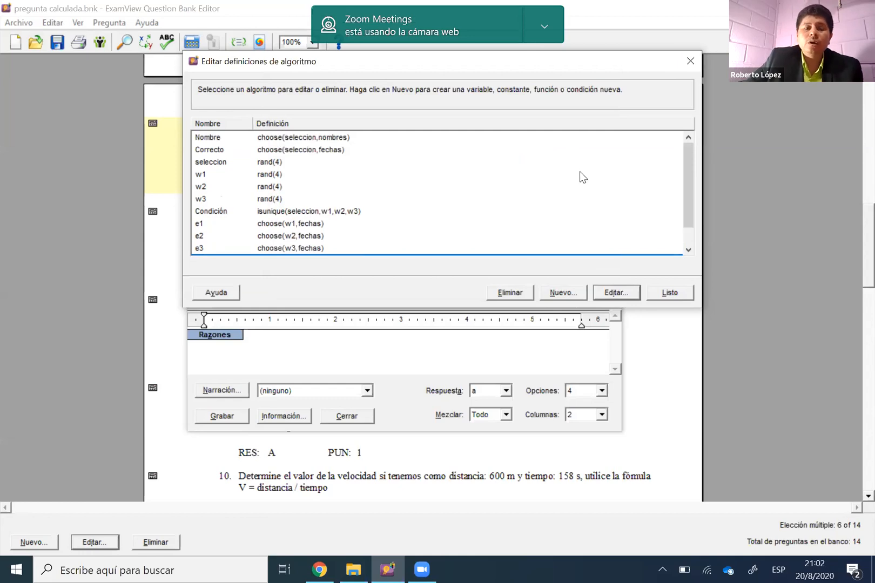
Review the Fechas list's entries against the nombres list and close the algorithm definitions
{"action": "scroll", "coordinate": [564, 162], "scroll_direction": "down", "scroll_amount": 1}
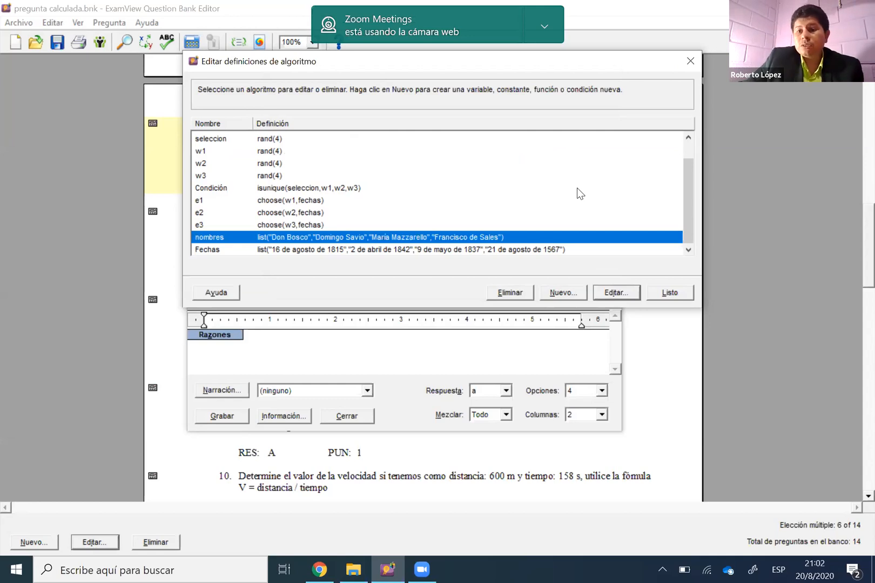
{"action": "left_click", "coordinate": [511, 249]}
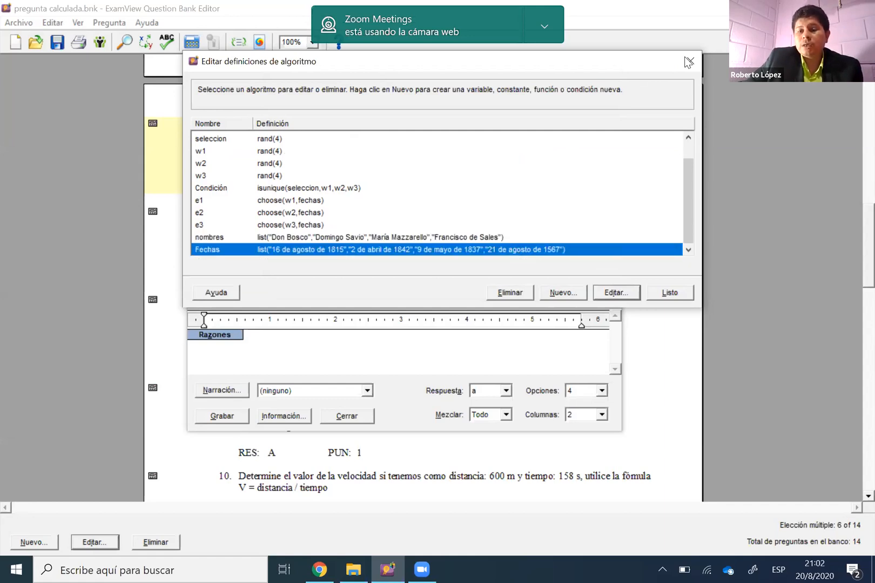
{"action": "key", "text": "Escape"}
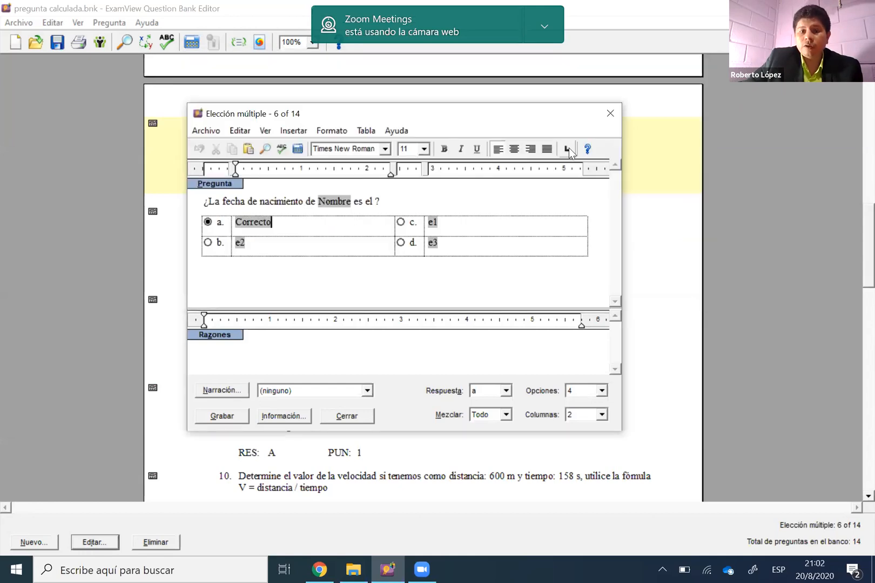
Preview question 6 with generated values by toggling between the variable names and their calculated results
{"action": "left_click", "coordinate": [297, 149]}
{"action": "left_click", "coordinate": [298, 149]}
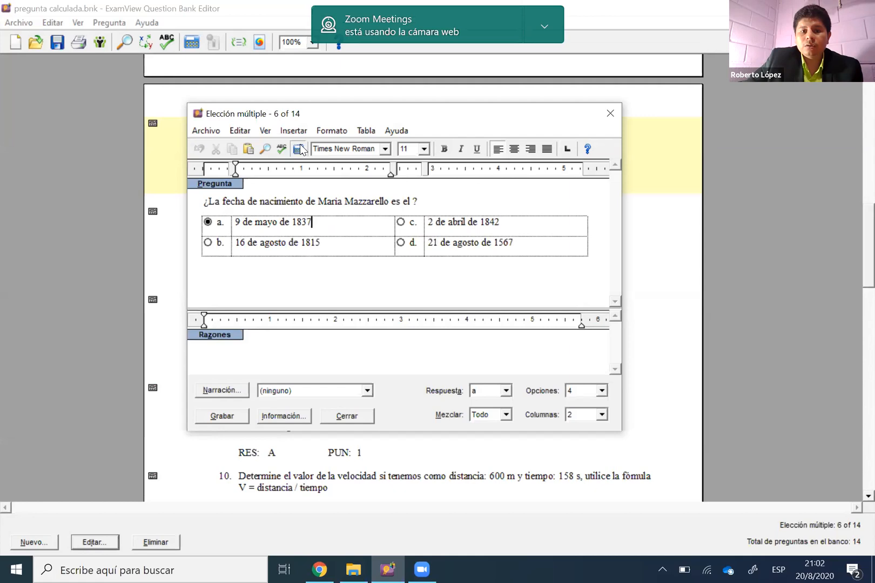
{"action": "left_click", "coordinate": [300, 150]}
Examine the definition of the Correcto variable behind answer a and close it without changes
{"action": "triple_click", "coordinate": [293, 221]}
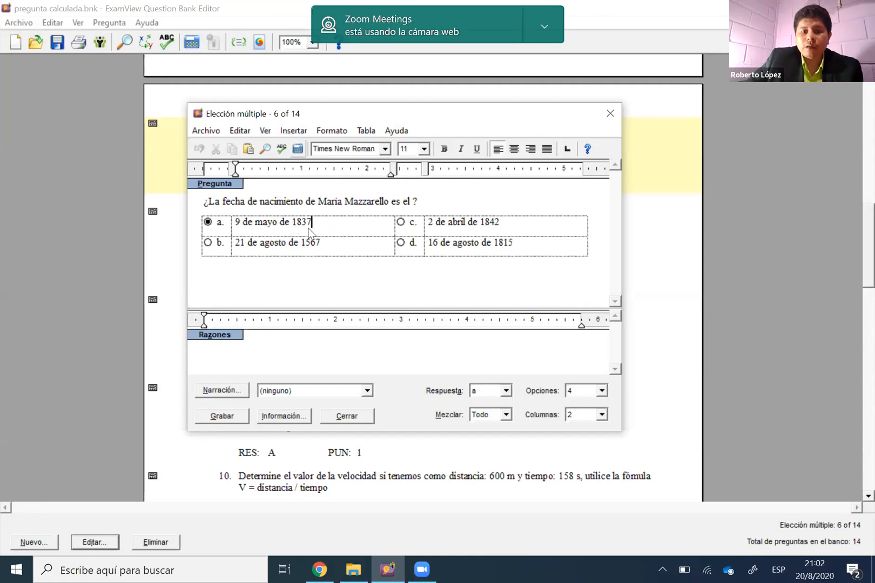
{"action": "left_click_drag", "start_coordinate": [327, 236], "coordinate": [503, 241]}
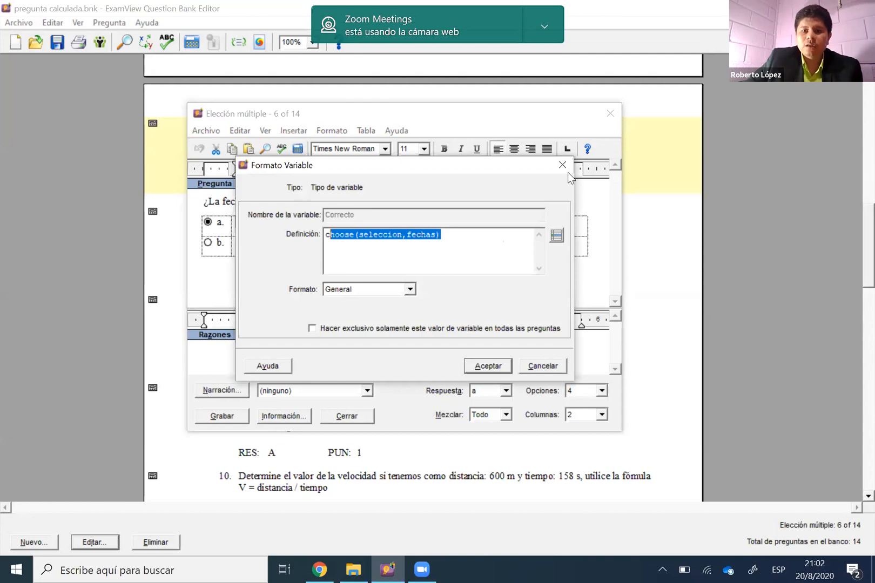
{"action": "left_click", "coordinate": [503, 231]}
{"action": "key", "text": "Escape"}
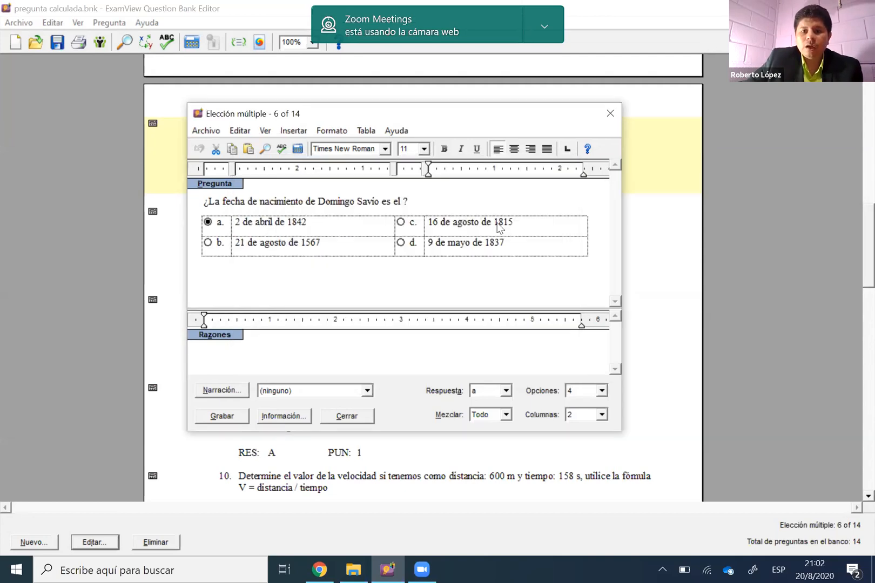
Examine the variable definitions behind incorrect answers c, d and b, and close question 6
{"action": "double_click", "coordinate": [499, 223]}
{"action": "left_click", "coordinate": [409, 234]}
{"action": "left_click", "coordinate": [386, 242]}
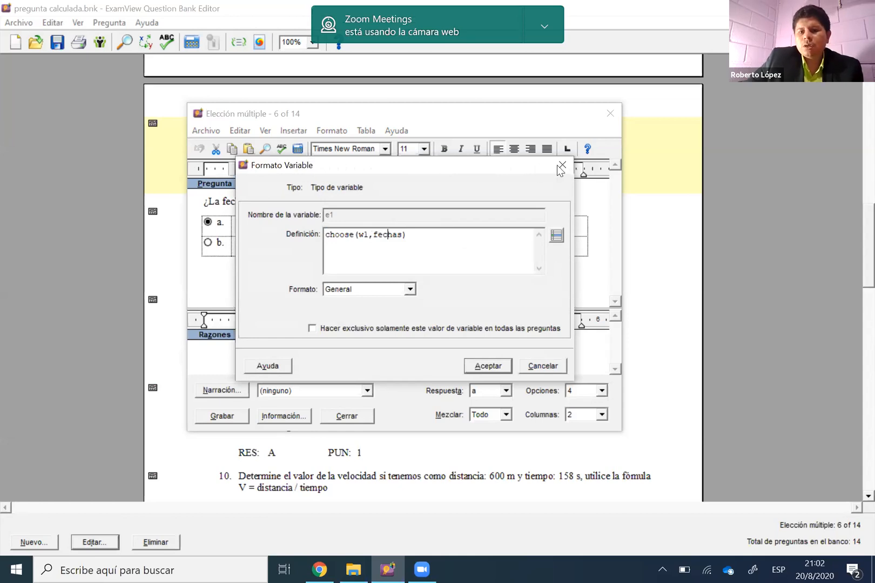
{"action": "key", "text": "Escape"}
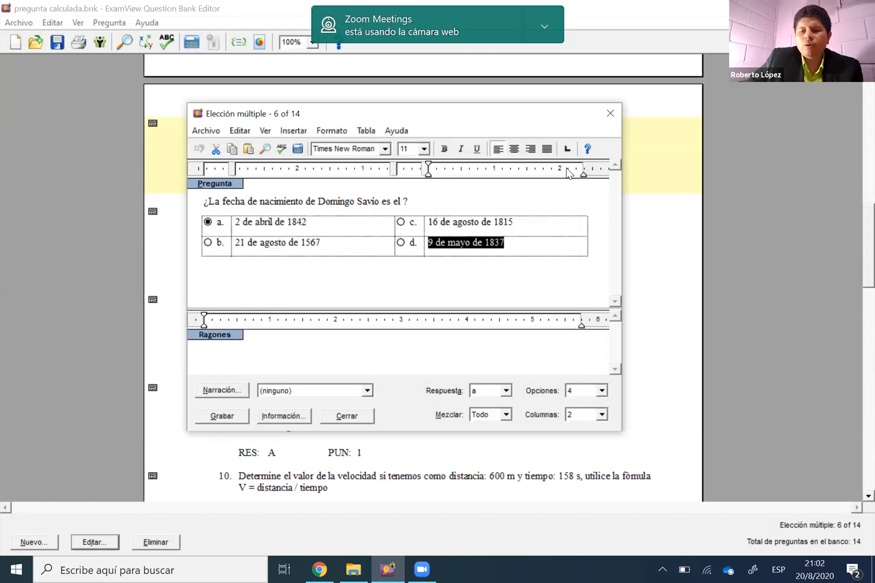
{"action": "double_click", "coordinate": [484, 243]}
{"action": "key", "text": "Escape"}
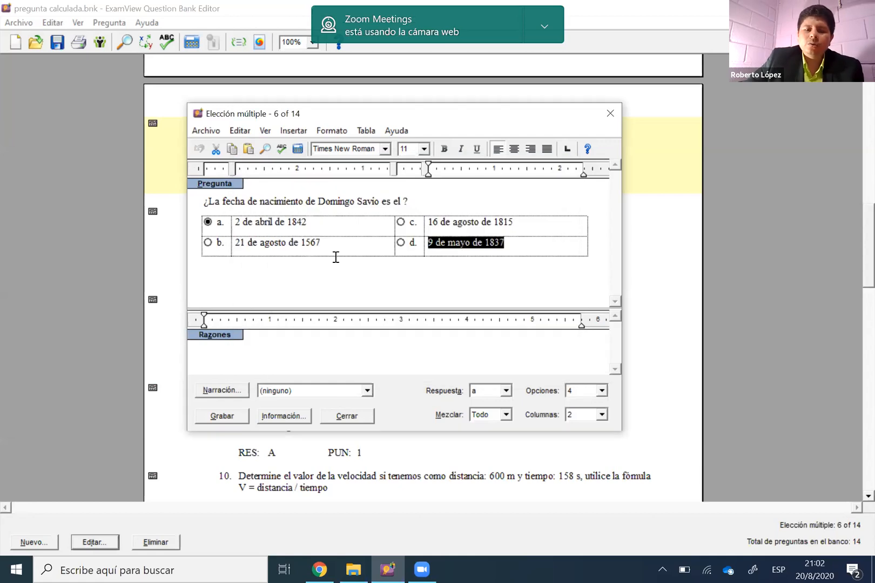
{"action": "left_click", "coordinate": [304, 246]}
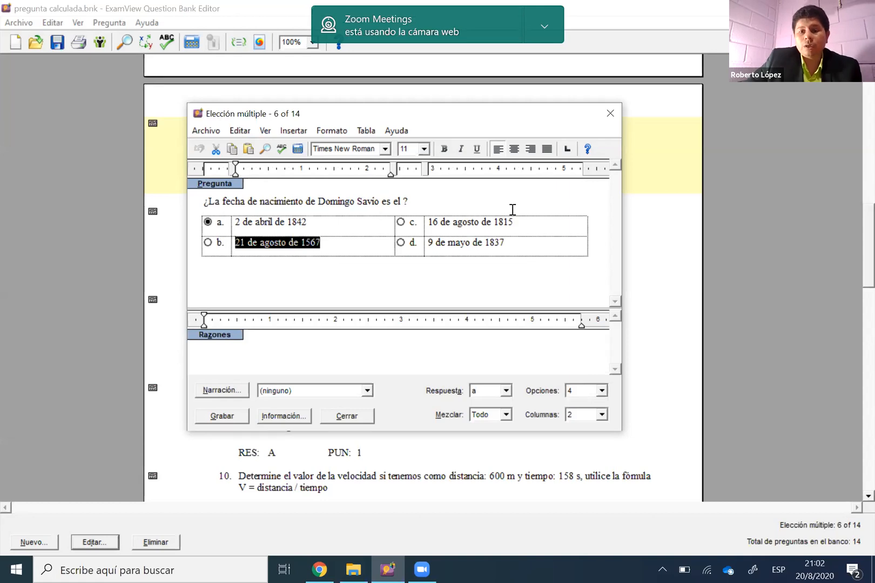
{"action": "key", "text": "Escape"}
{"action": "left_click", "coordinate": [495, 331]}
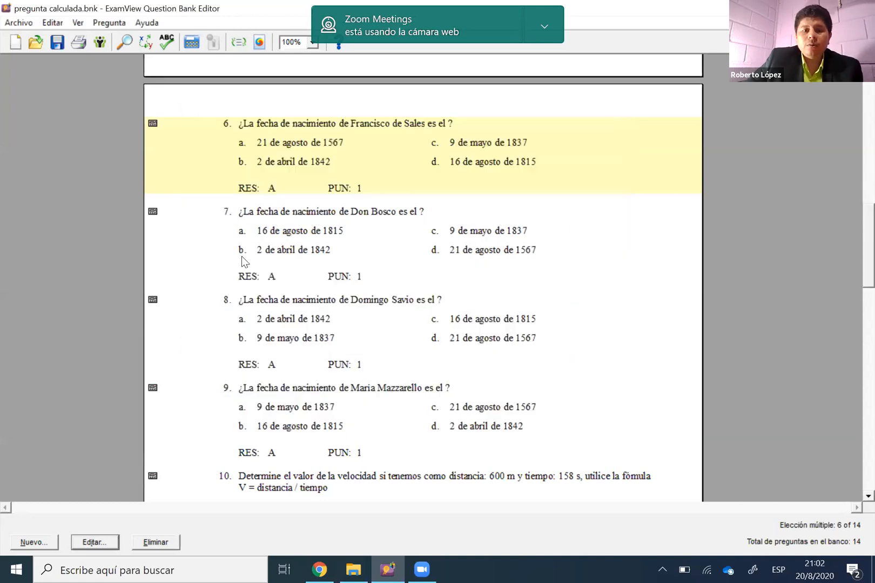
Open question 10, on calculating velocity from distance and time, for editing
{"action": "left_click", "coordinate": [306, 238]}
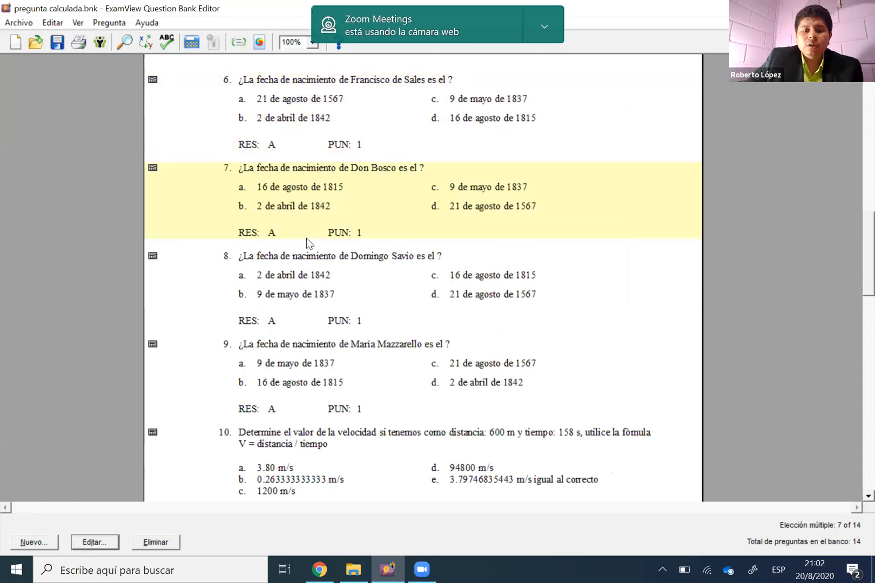
{"action": "scroll", "coordinate": [312, 198], "scroll_direction": "down", "scroll_amount": 5}
{"action": "left_click", "coordinate": [312, 199]}
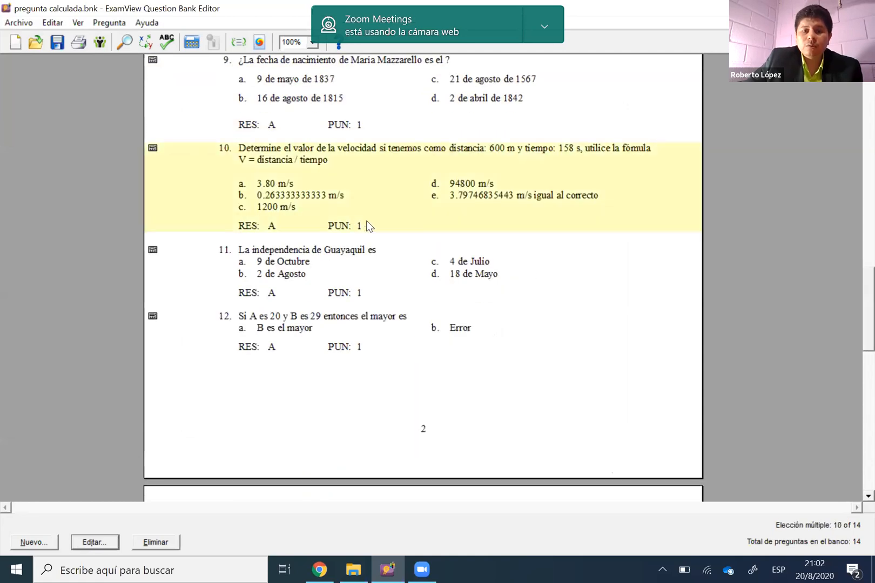
{"action": "scroll", "coordinate": [367, 225], "scroll_direction": "up", "scroll_amount": 1}
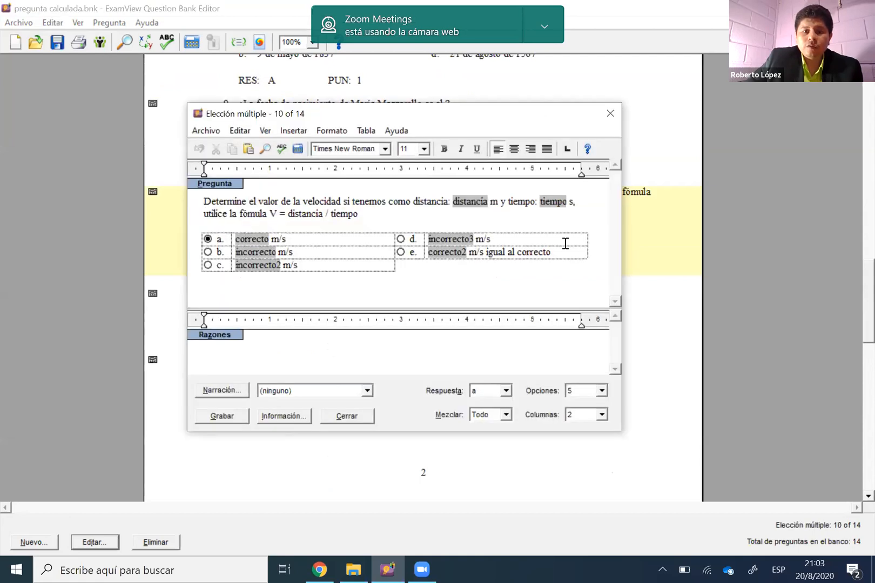
Open the correcto variable's definition and examine its distancia / tiempo formula and "%1.2f" format string
{"action": "double_click", "coordinate": [254, 239]}
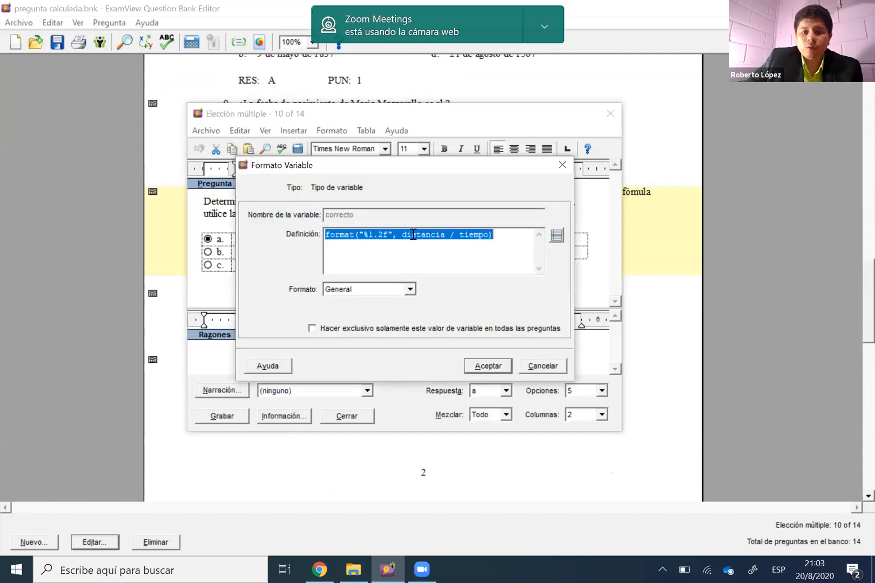
{"action": "left_click", "coordinate": [421, 234]}
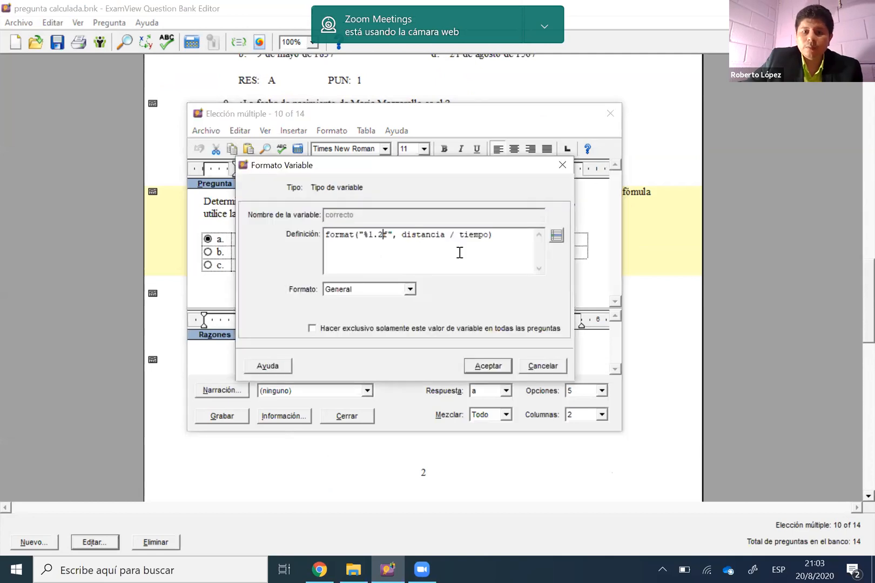
{"action": "key", "text": "shift+End"}
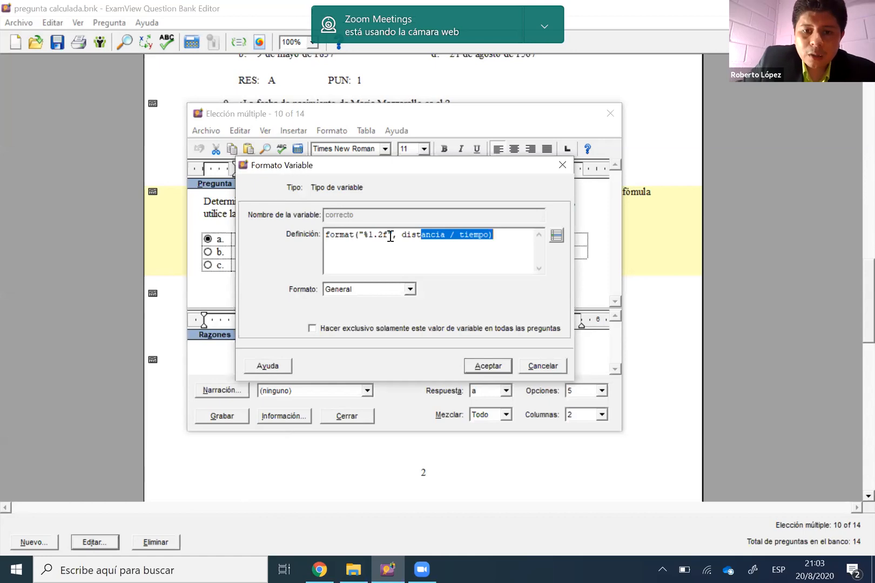
{"action": "key", "text": "Right"}
{"action": "key", "text": "Right"}
{"action": "double_click", "coordinate": [324, 235]}
{"action": "left_click_drag", "start_coordinate": [359, 236], "coordinate": [388, 238]}
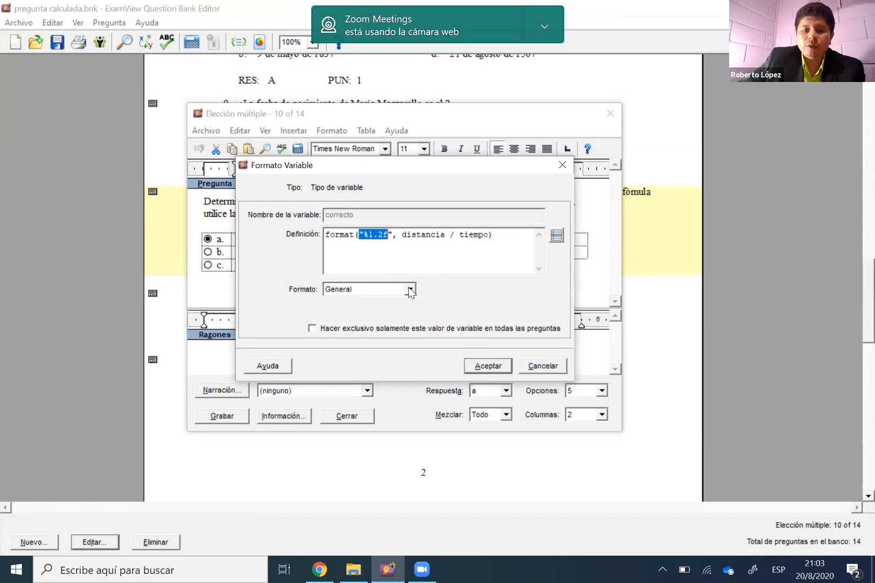
Try the Número format for the correcto variable and set it back to General
{"action": "left_click", "coordinate": [409, 291]}
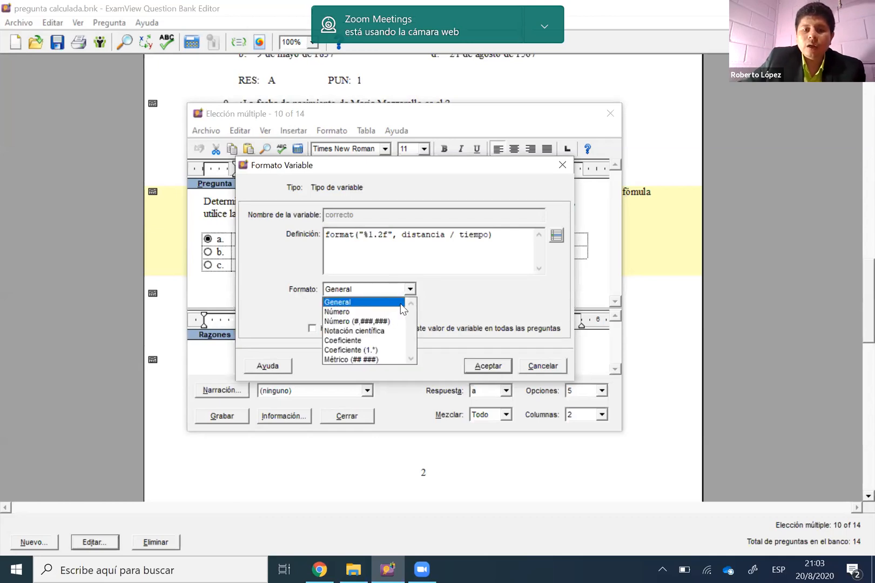
{"action": "left_click", "coordinate": [400, 311]}
{"action": "left_click", "coordinate": [400, 293]}
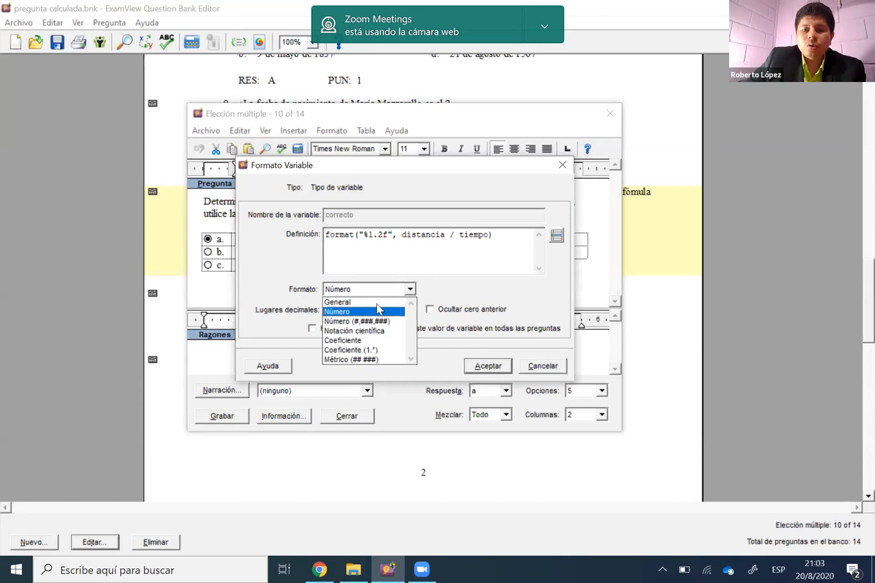
{"action": "left_click", "coordinate": [457, 300]}
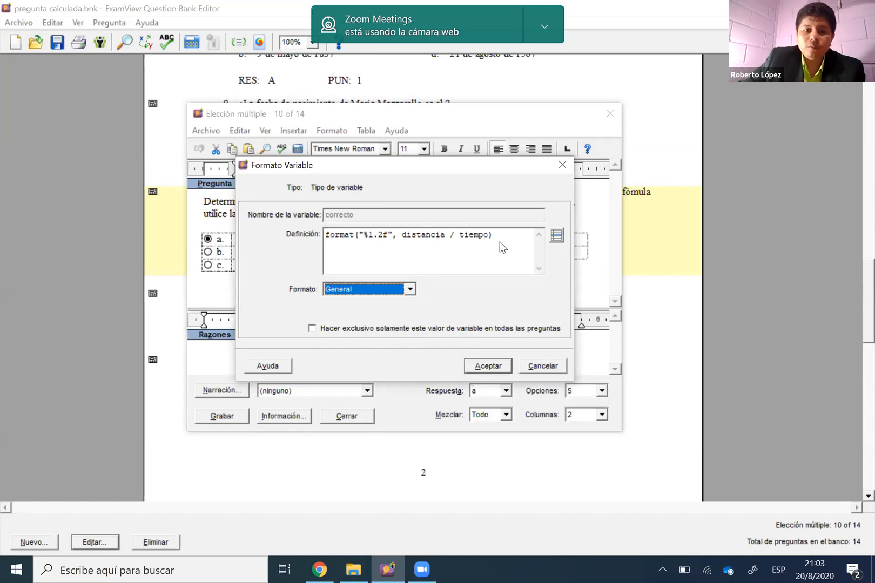
Open the algorithm reference from the correcto definition and examine the distancia variable and the false and testversion constants
{"action": "left_click", "coordinate": [556, 236]}
{"action": "left_click", "coordinate": [262, 188]}
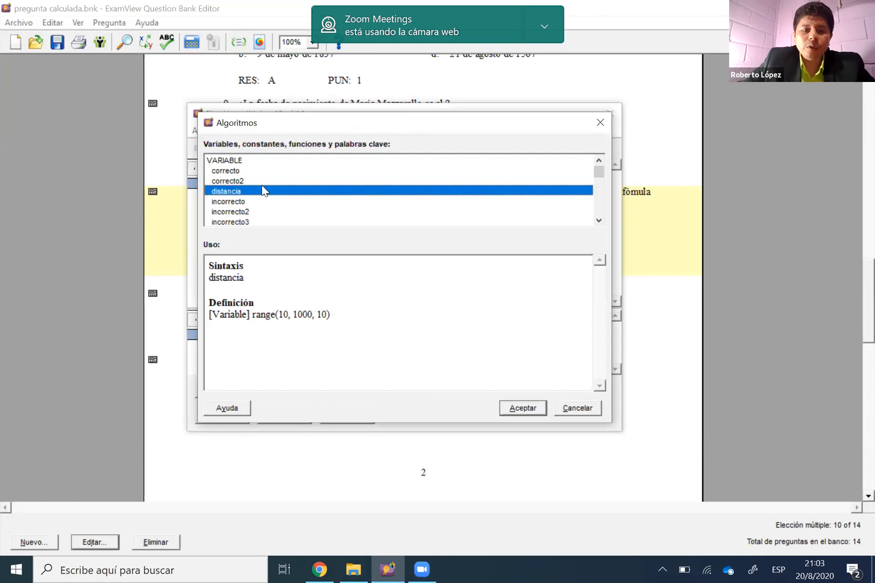
{"action": "scroll", "coordinate": [237, 217], "scroll_direction": "down", "scroll_amount": 1}
{"action": "left_click", "coordinate": [236, 218]}
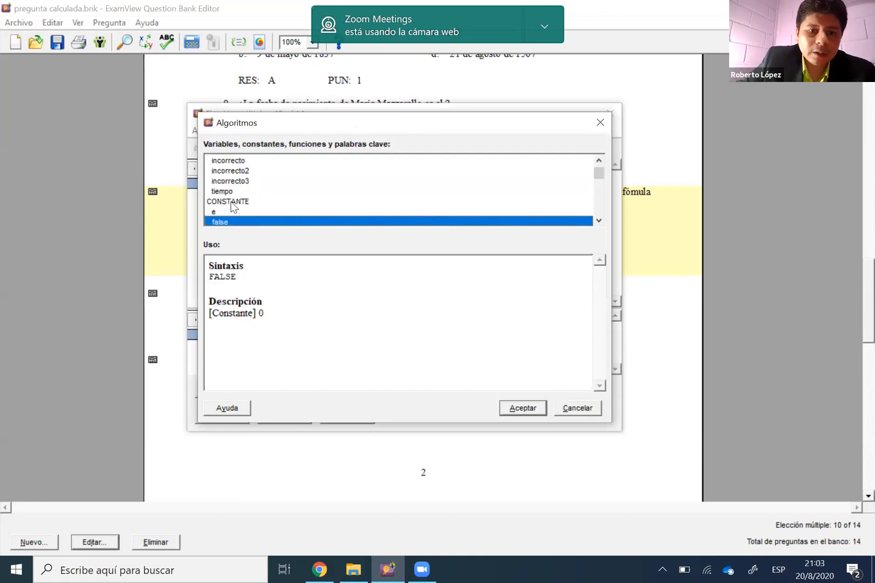
{"action": "scroll", "coordinate": [231, 202], "scroll_direction": "down", "scroll_amount": 2}
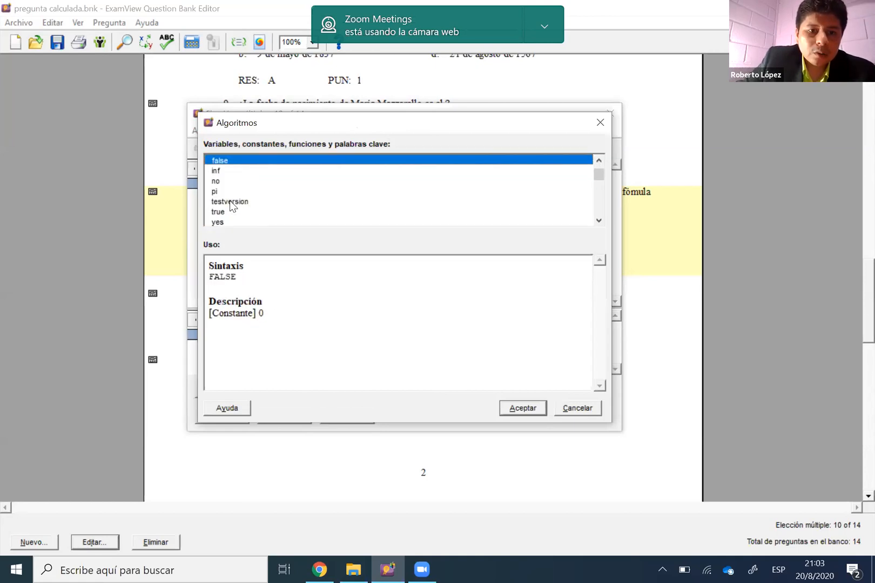
{"action": "scroll", "coordinate": [230, 201], "scroll_direction": "up", "scroll_amount": 2}
{"action": "scroll", "coordinate": [229, 201], "scroll_direction": "down", "scroll_amount": 2}
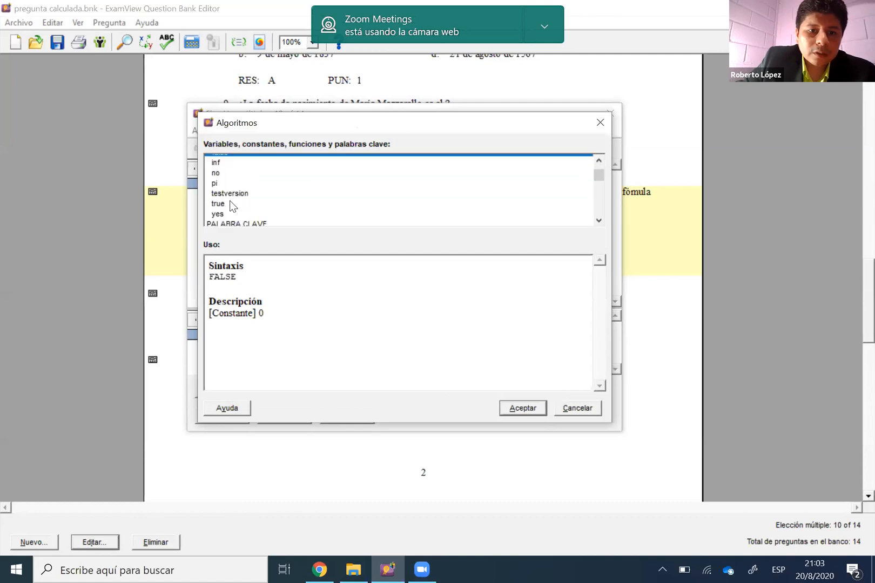
{"action": "scroll", "coordinate": [229, 201], "scroll_direction": "up", "scroll_amount": 1}
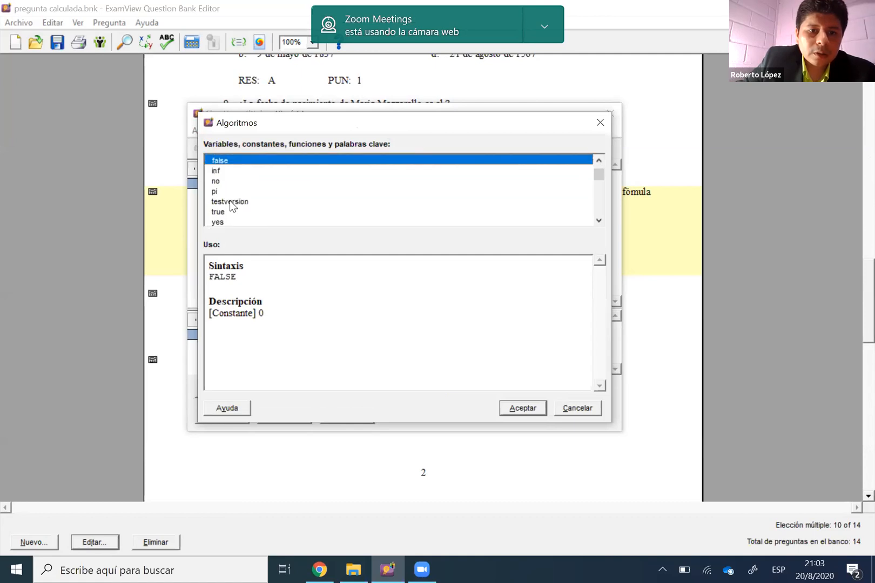
{"action": "scroll", "coordinate": [233, 202], "scroll_direction": "up", "scroll_amount": 1}
{"action": "scroll", "coordinate": [238, 203], "scroll_direction": "down", "scroll_amount": 1}
{"action": "left_click", "coordinate": [238, 203]}
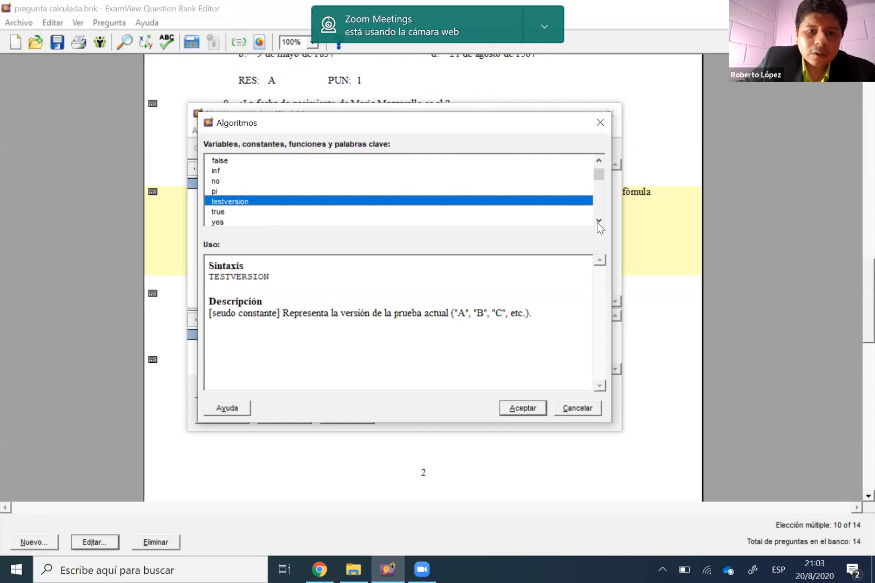
Browse the keyword list in the algorithm reference and examine the syntax, description and examples of the format function
{"action": "left_click", "coordinate": [598, 220]}
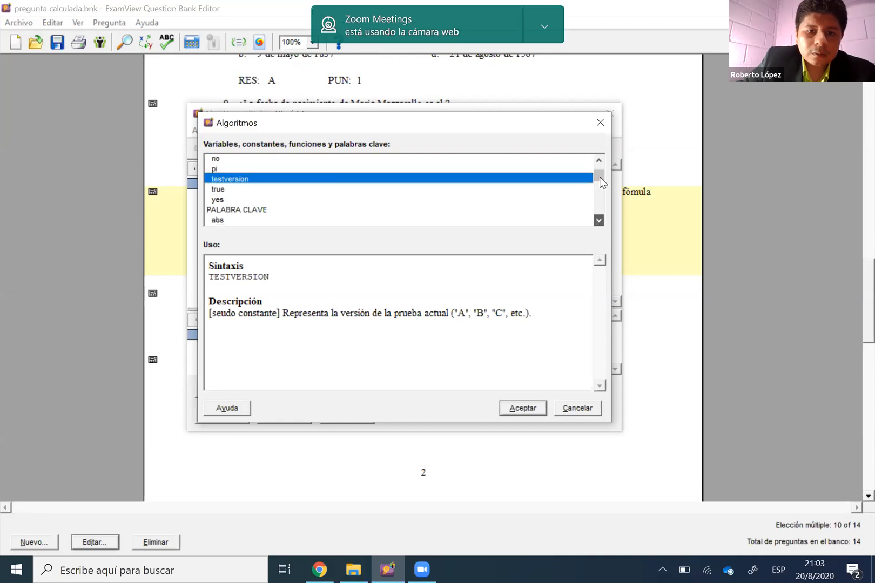
{"action": "left_click_drag", "start_coordinate": [600, 176], "coordinate": [599, 178]}
{"action": "scroll", "coordinate": [372, 178], "scroll_direction": "down", "scroll_amount": 2}
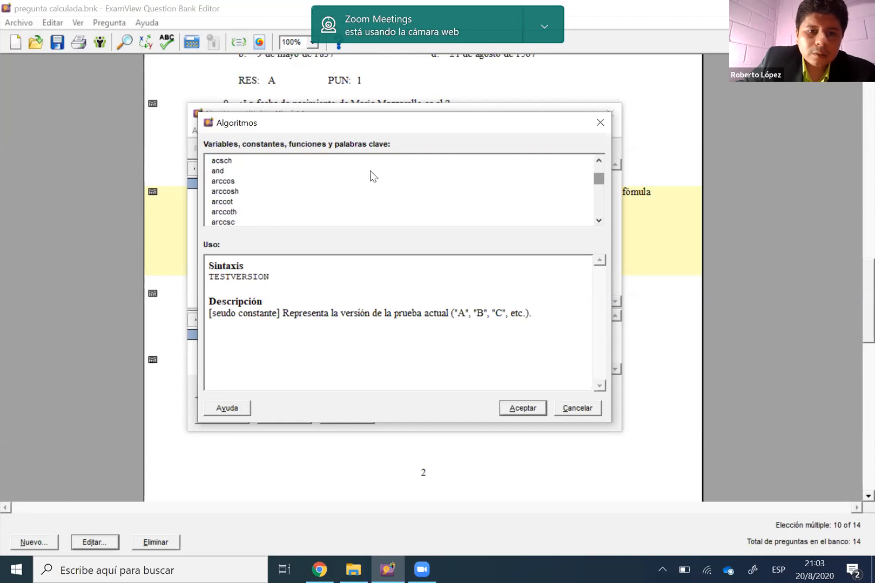
{"action": "scroll", "coordinate": [371, 175], "scroll_direction": "down", "scroll_amount": 5}
{"action": "scroll", "coordinate": [356, 166], "scroll_direction": "up", "scroll_amount": 1}
{"action": "scroll", "coordinate": [353, 162], "scroll_direction": "down", "scroll_amount": 1}
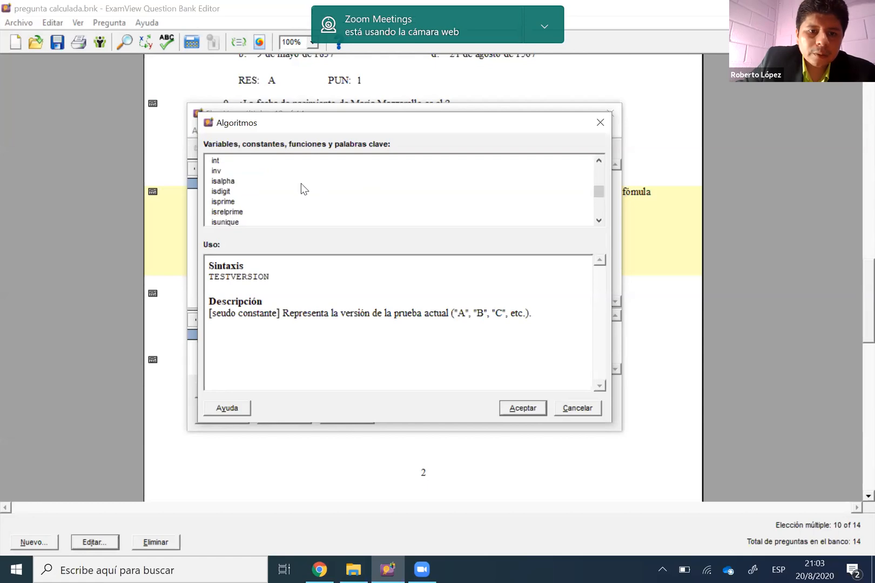
{"action": "scroll", "coordinate": [300, 184], "scroll_direction": "down", "scroll_amount": 2}
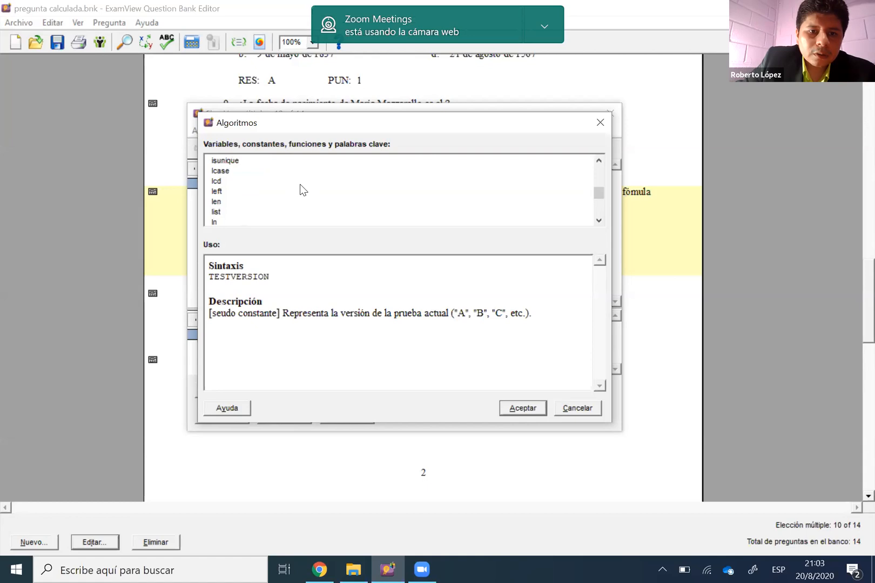
{"action": "scroll", "coordinate": [301, 183], "scroll_direction": "down", "scroll_amount": 2}
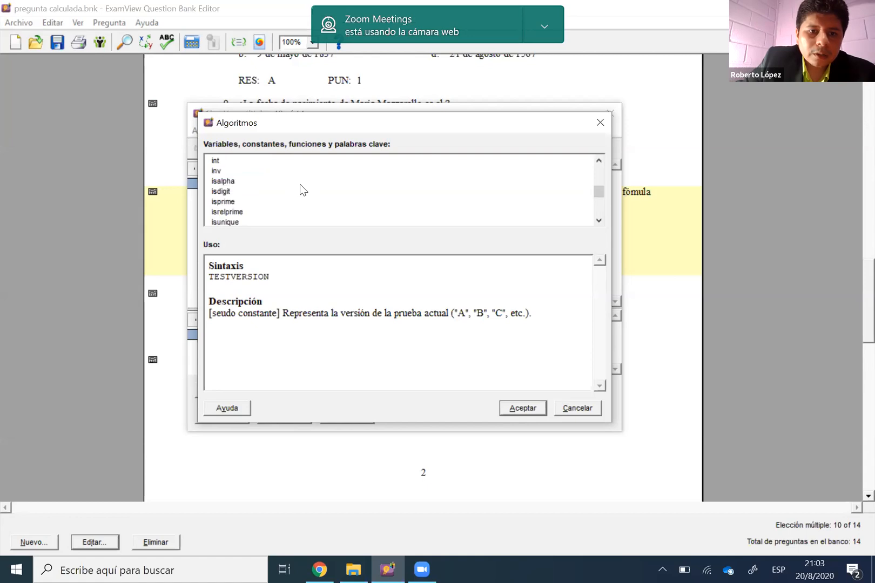
{"action": "scroll", "coordinate": [248, 187], "scroll_direction": "up", "scroll_amount": 7}
{"action": "left_click", "coordinate": [246, 182]}
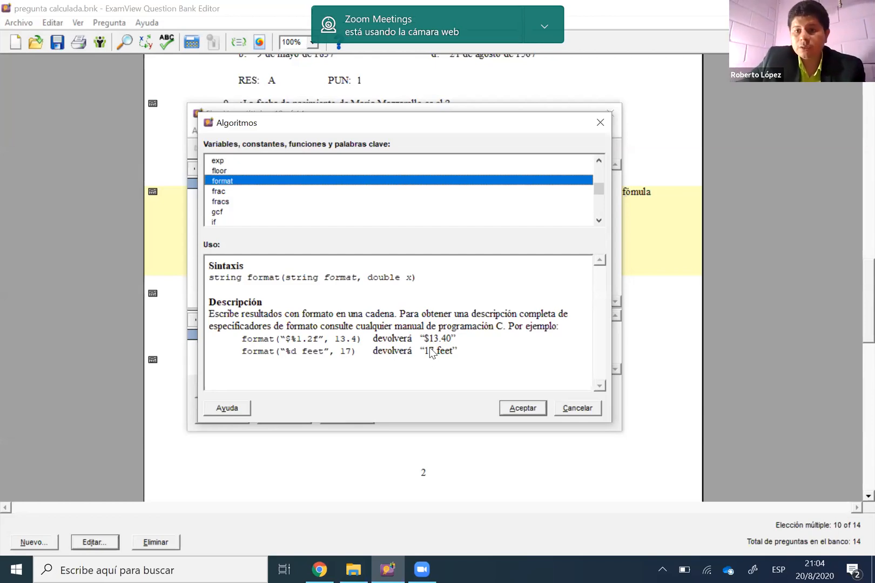
Close the algorithm reference, the correcto definition and question 10, and open question 11, on the independence of Guayaquil, for editing
{"action": "left_click", "coordinate": [599, 124]}
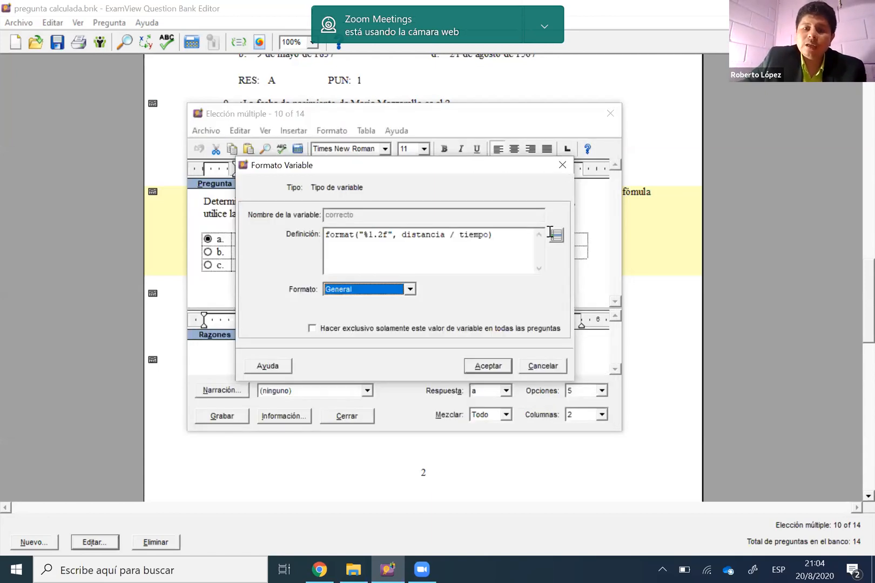
{"action": "left_click", "coordinate": [562, 166]}
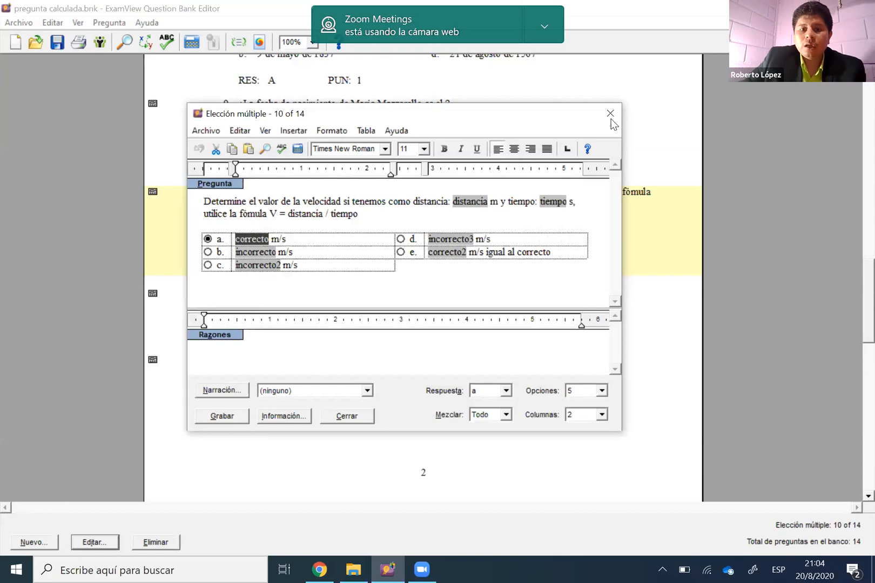
{"action": "left_click", "coordinate": [610, 113]}
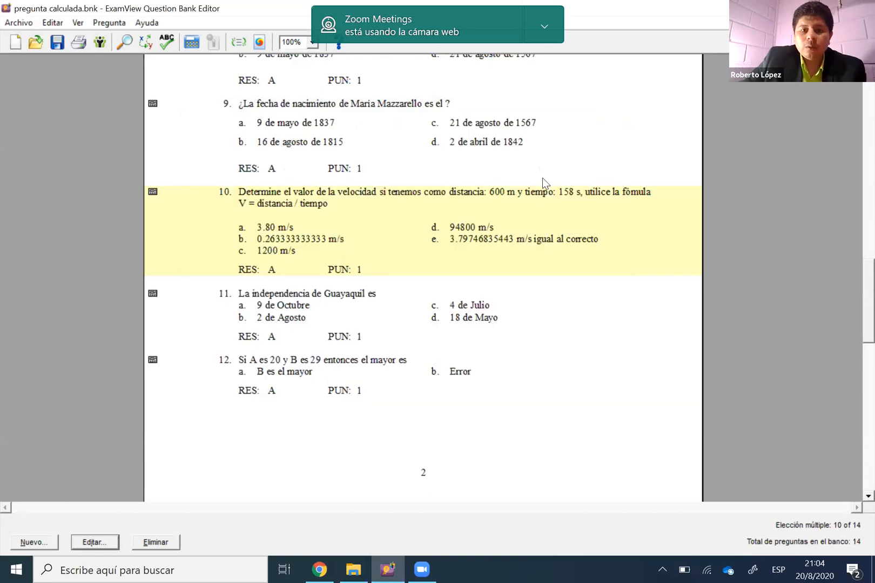
{"action": "key", "text": "Down"}
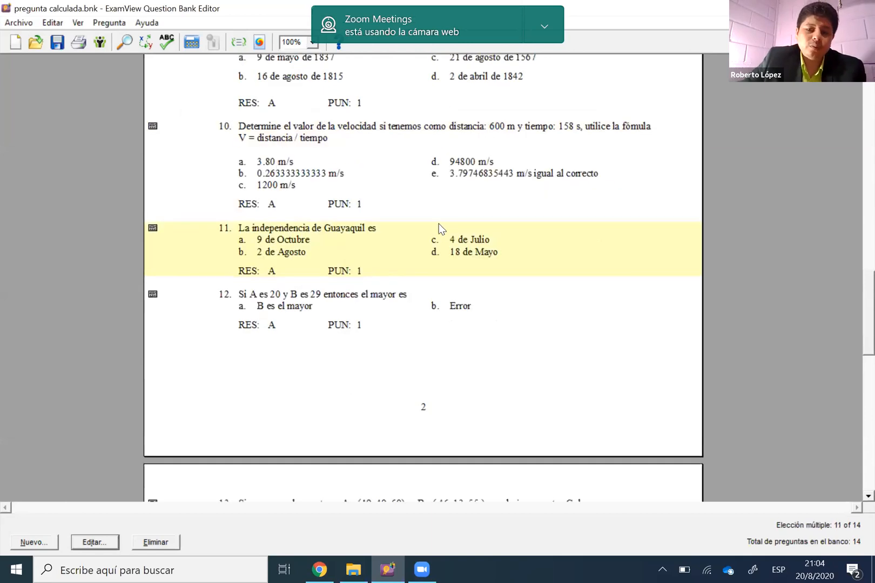
{"action": "scroll", "coordinate": [435, 223], "scroll_direction": "down", "scroll_amount": 1}
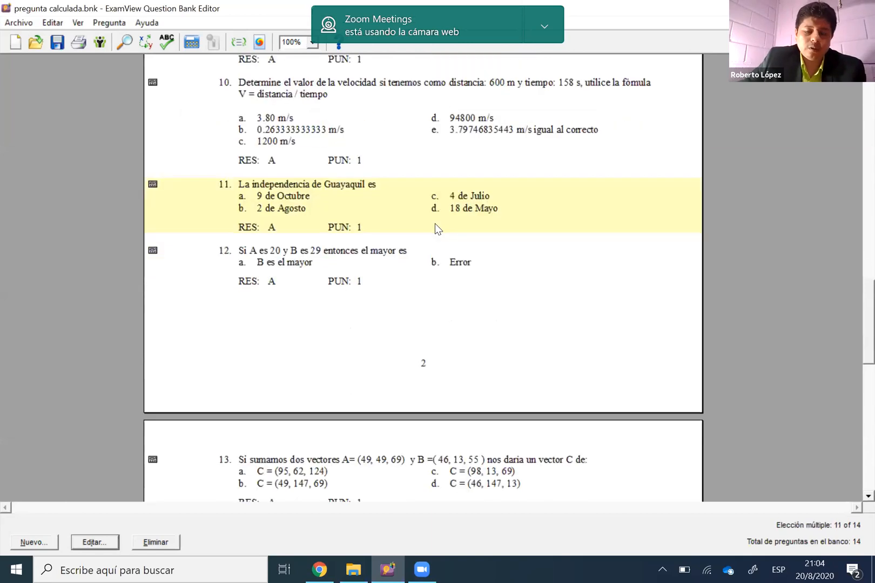
{"action": "double_click", "coordinate": [476, 200]}
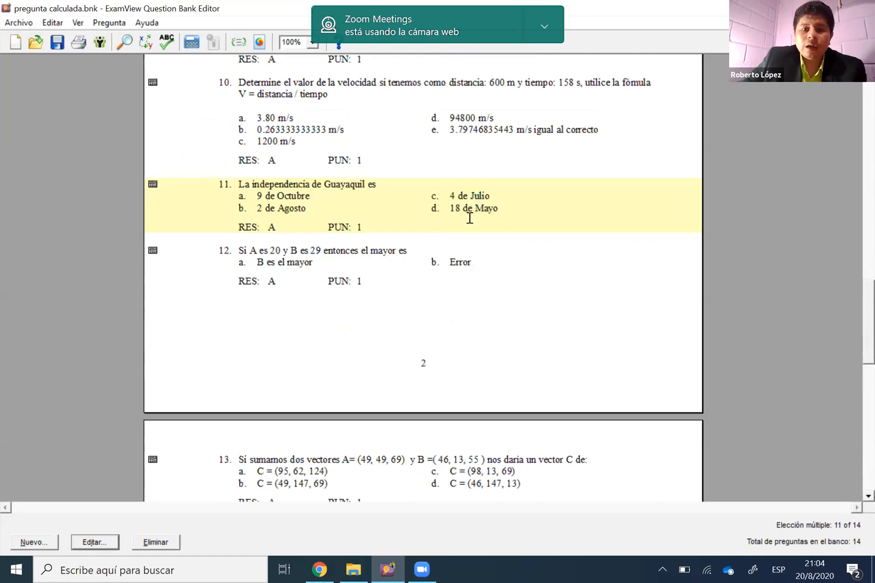
Examine question 11's wording, its fixed answer 9 de Octubre and the wrong options built from variables and month names
{"action": "left_click_drag", "start_coordinate": [346, 203], "coordinate": [202, 204]}
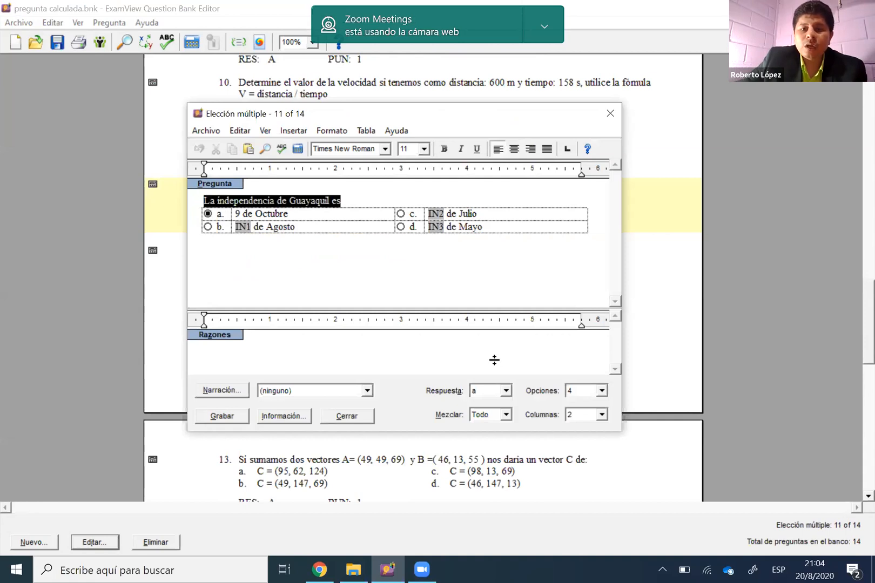
{"action": "left_click", "coordinate": [283, 213]}
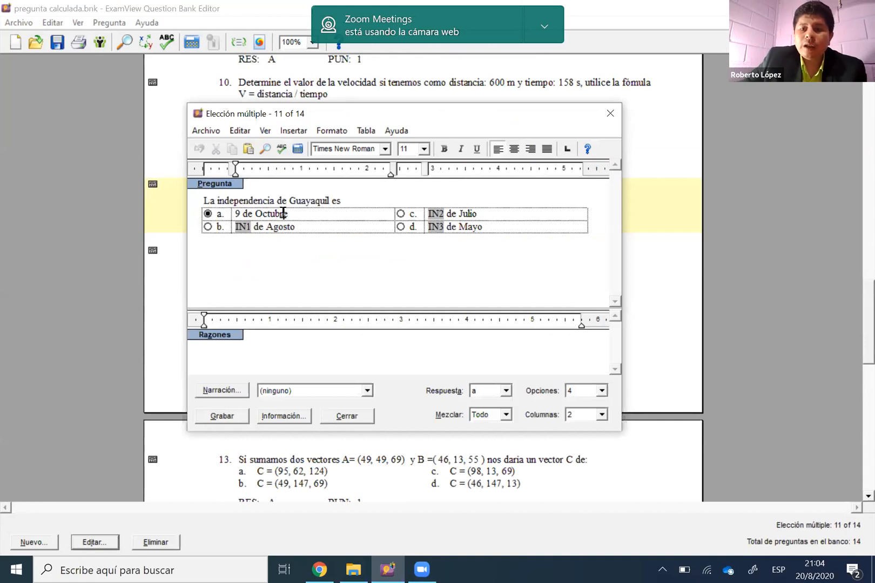
{"action": "left_click", "coordinate": [348, 260]}
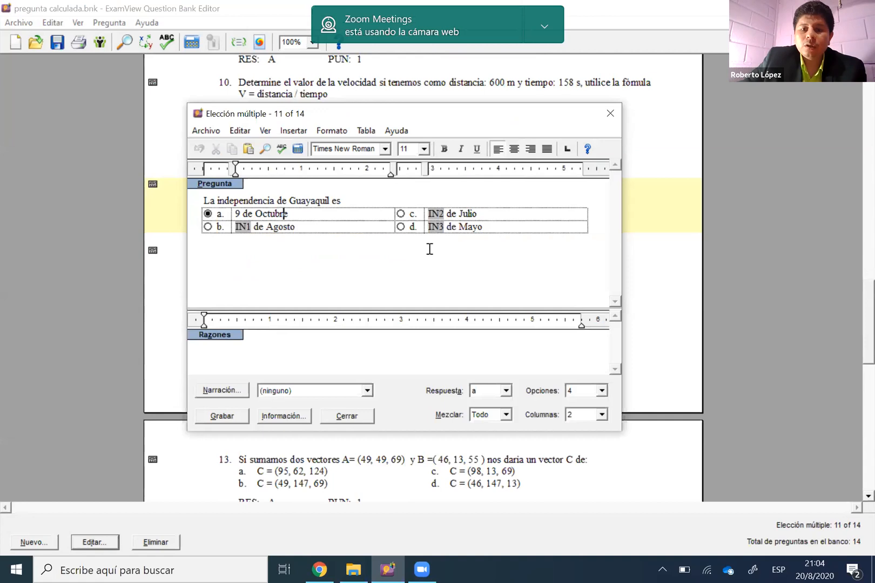
{"action": "left_click", "coordinate": [474, 213]}
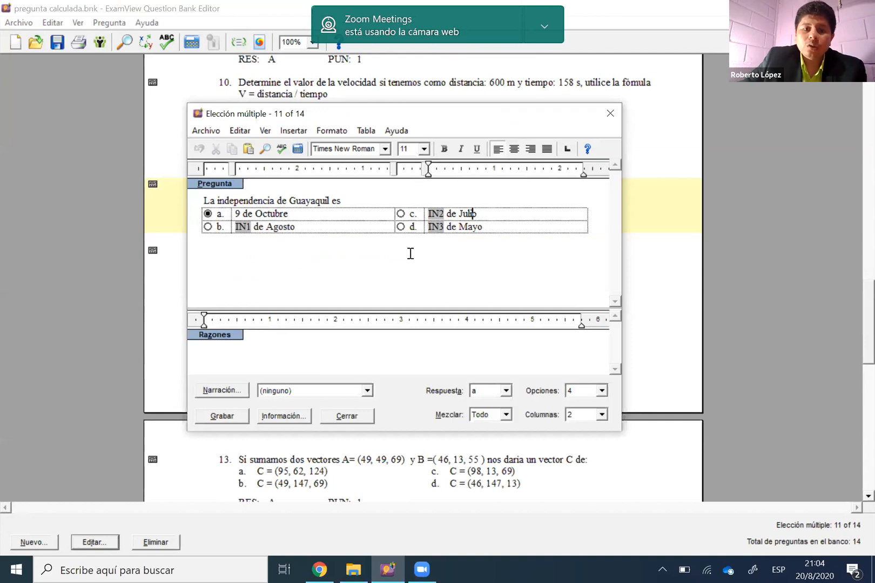
{"action": "triple_click", "coordinate": [282, 214]}
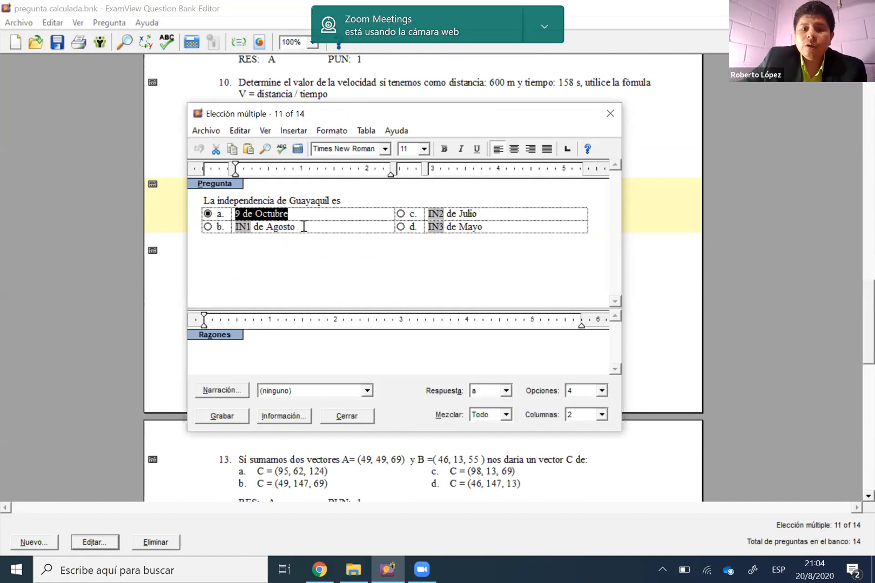
{"action": "left_click", "coordinate": [303, 226]}
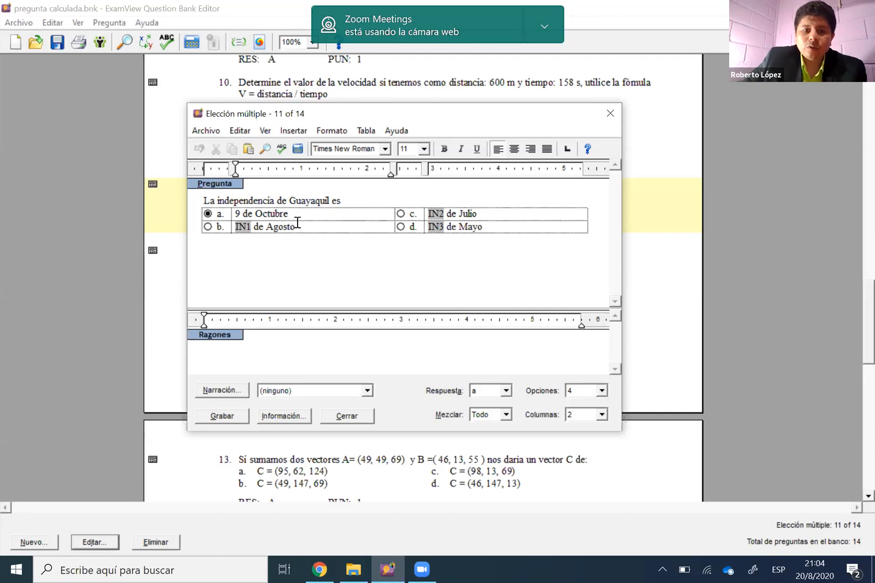
{"action": "key", "text": "ctrl+shift+Left"}
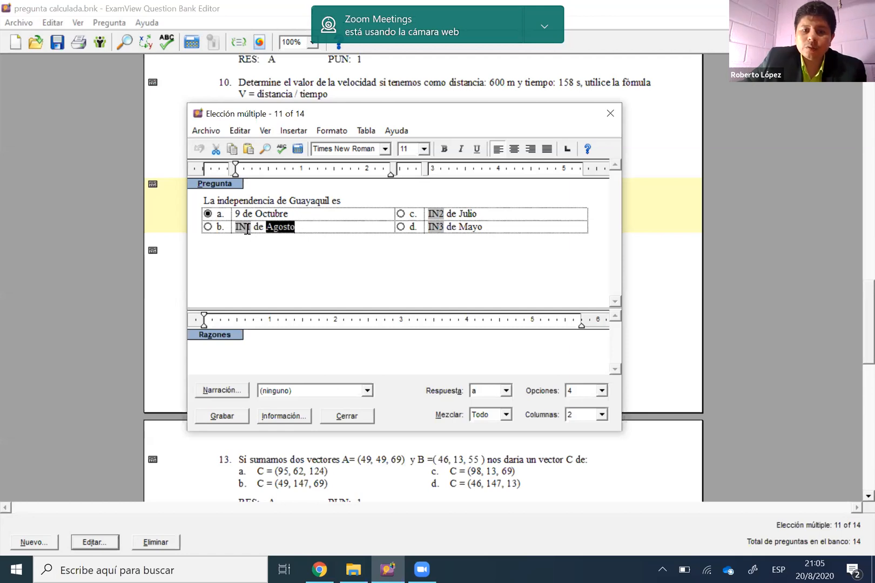
Open the definition of the IN1 variable in the Agosto option and examine its rand(8) formula and argument
{"action": "double_click", "coordinate": [245, 227]}
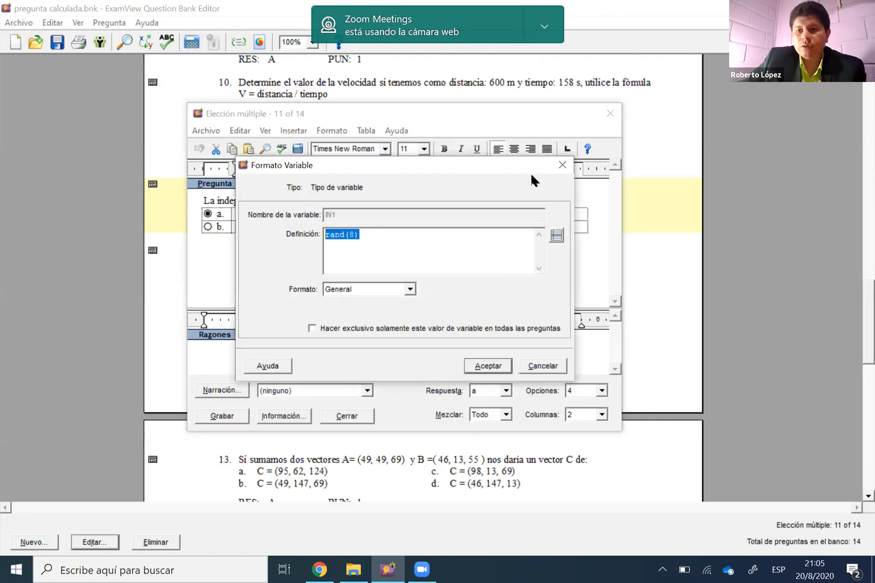
{"action": "left_click", "coordinate": [338, 232]}
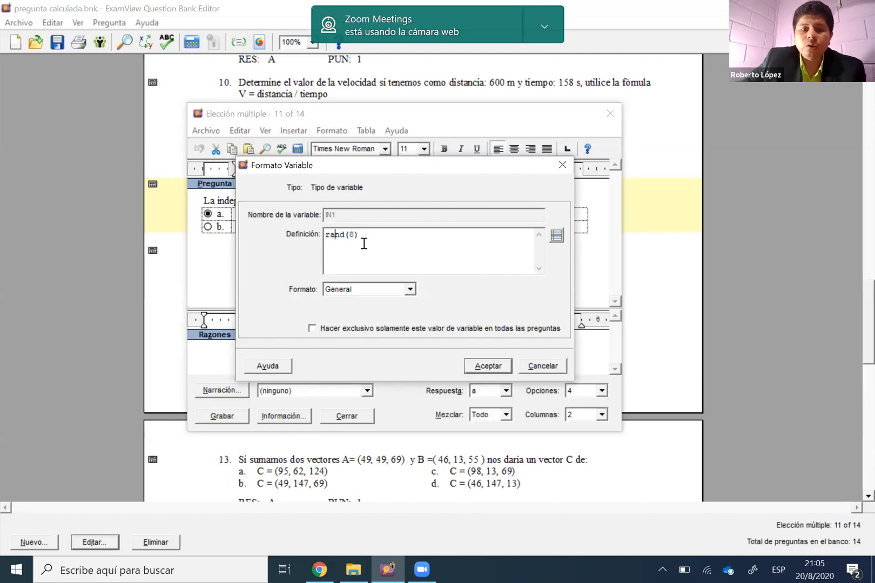
{"action": "double_click", "coordinate": [352, 238]}
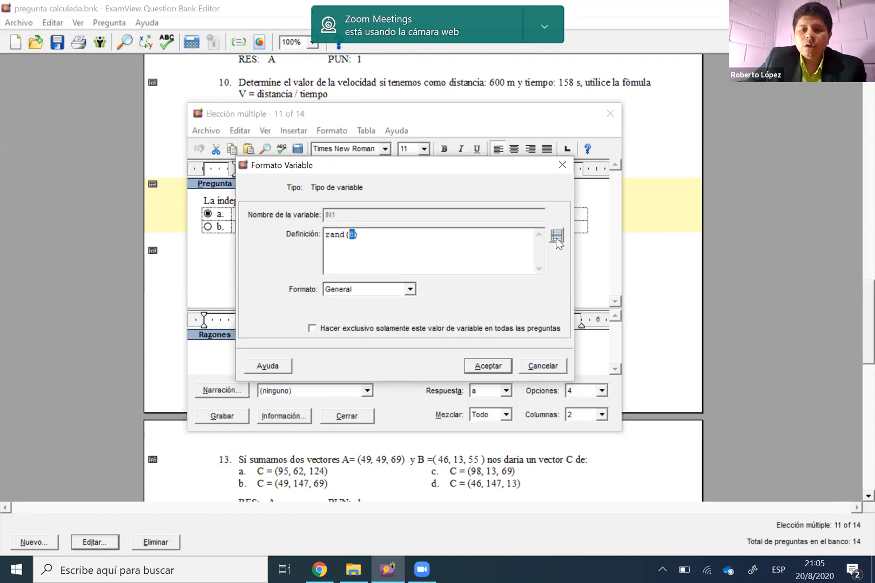
{"action": "left_click", "coordinate": [330, 234]}
{"action": "key", "text": "Right"}
{"action": "key", "text": "Right"}
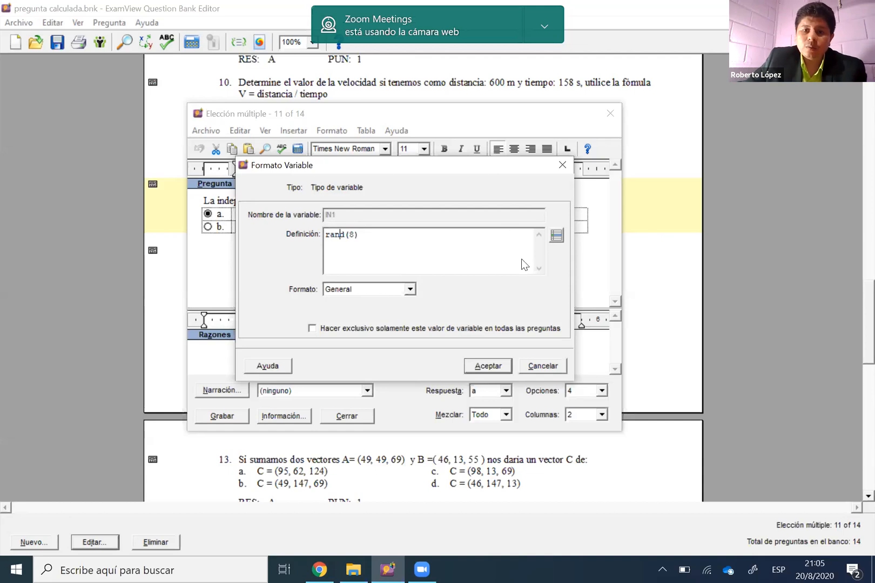
Look up the rand function's syntax and description in the algorithm reference, and close the reference and the IN1 definition
{"action": "left_click", "coordinate": [306, 200]}
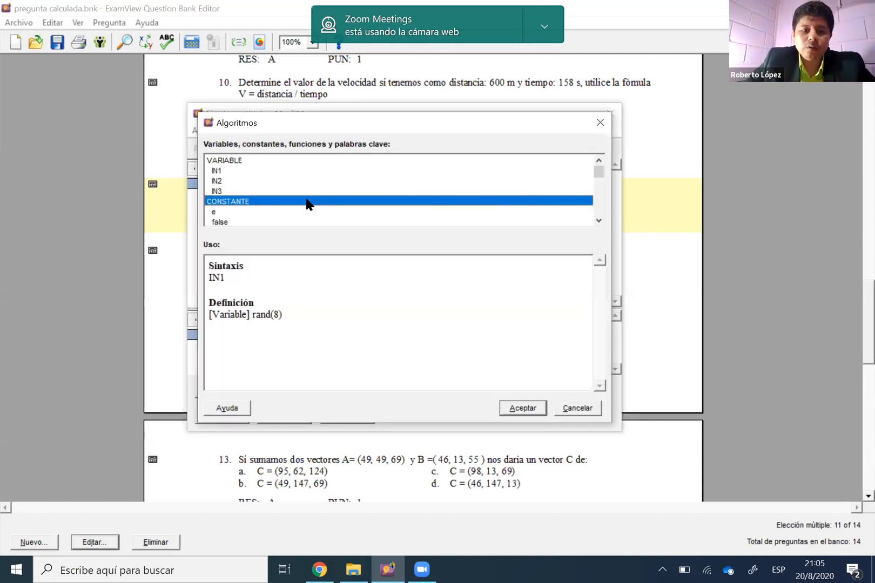
{"action": "key", "text": "r"}
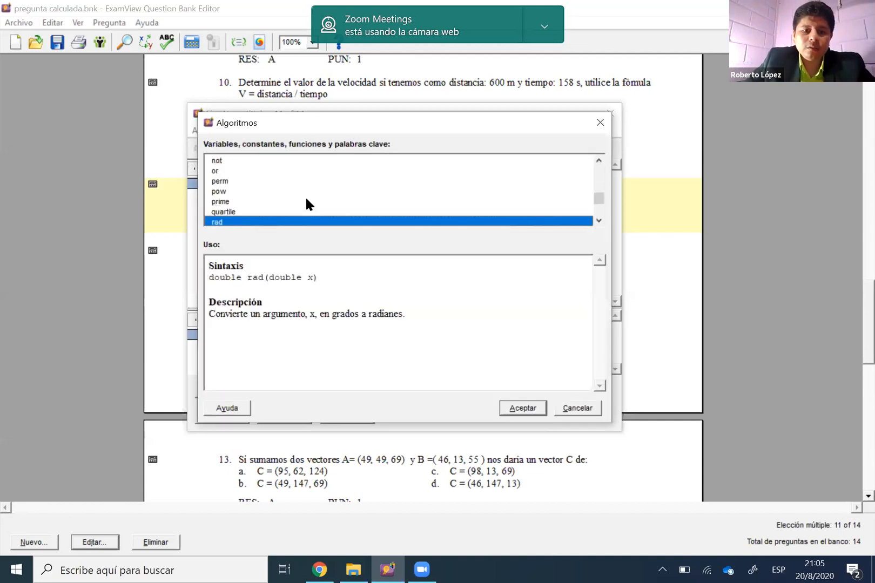
{"action": "scroll", "coordinate": [241, 203], "scroll_direction": "down", "scroll_amount": 1}
{"action": "left_click", "coordinate": [242, 201]}
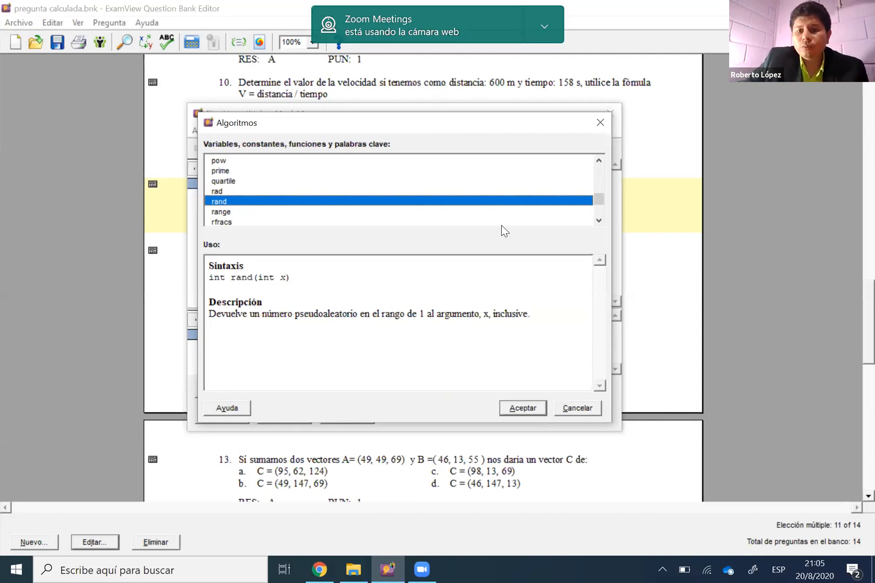
{"action": "left_click", "coordinate": [600, 122]}
{"action": "left_click", "coordinate": [564, 168]}
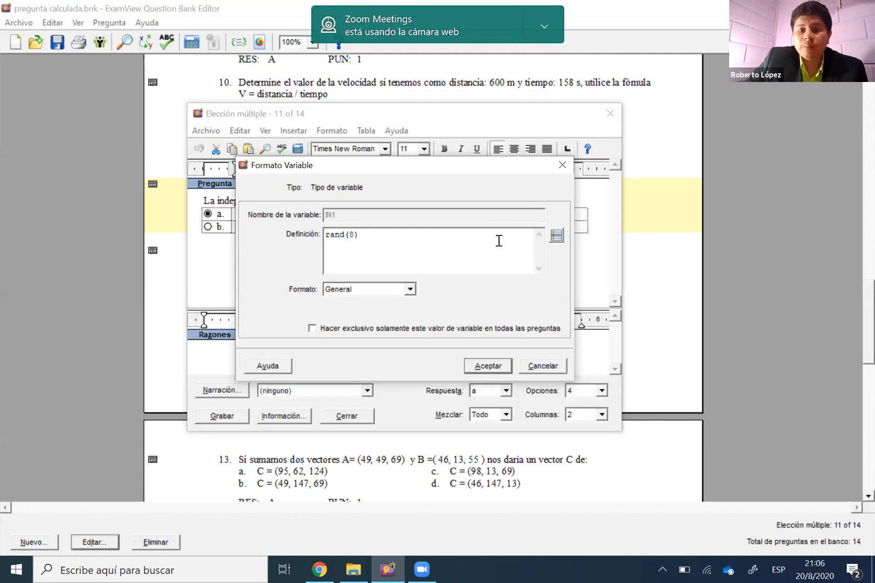
Examine the IN2 variable's rand(17) definition in the Julio option, close it and select the IN3 variable
{"action": "left_click", "coordinate": [440, 212]}
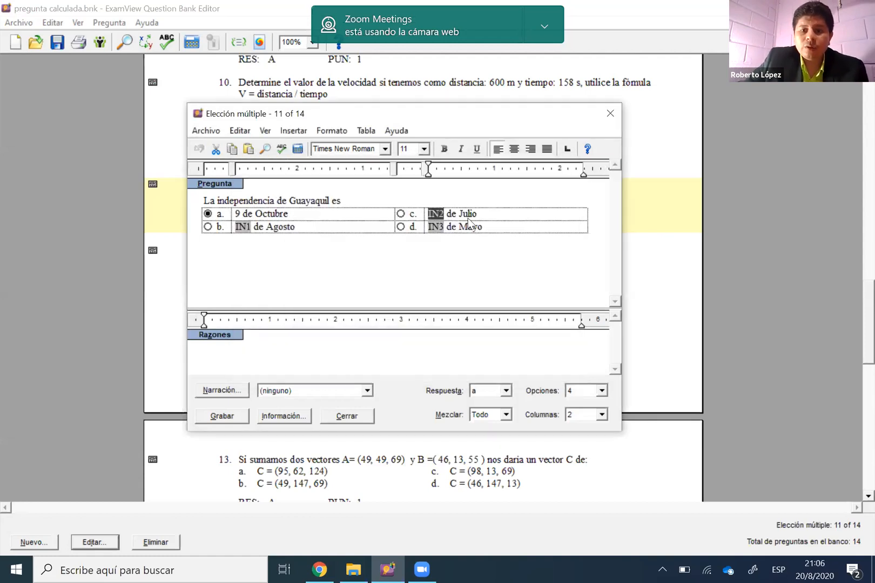
{"action": "double_click", "coordinate": [435, 213]}
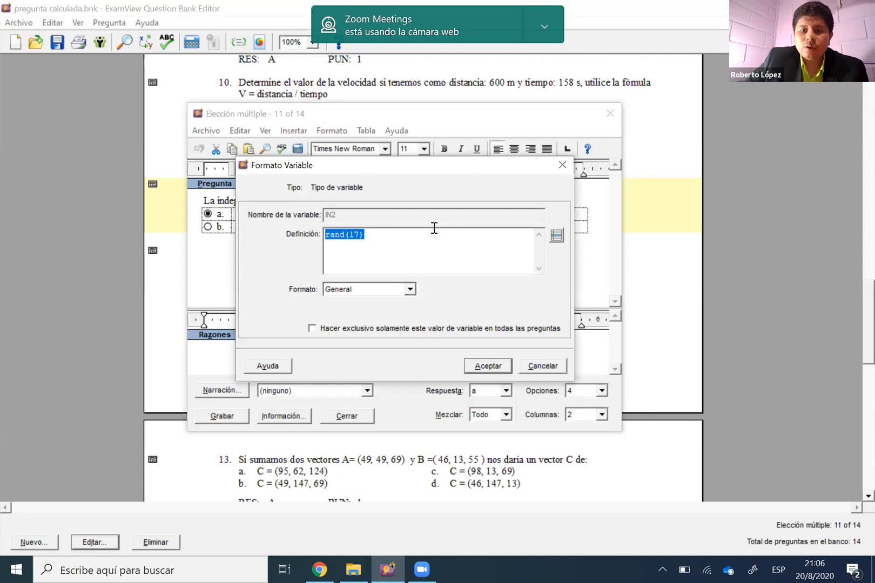
{"action": "left_click", "coordinate": [434, 228]}
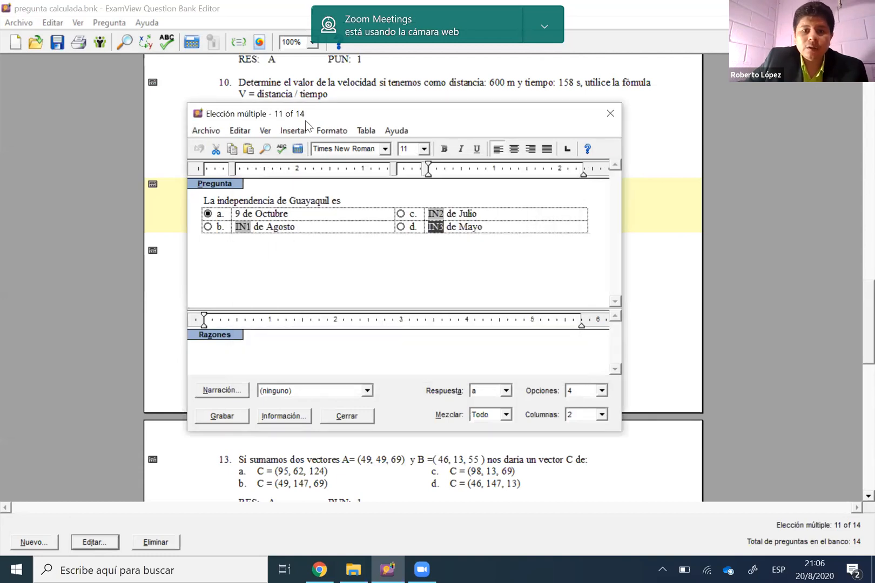
Calculate question 11's variable values twice to preview different dates, and close the question without saving
{"action": "left_click", "coordinate": [298, 151]}
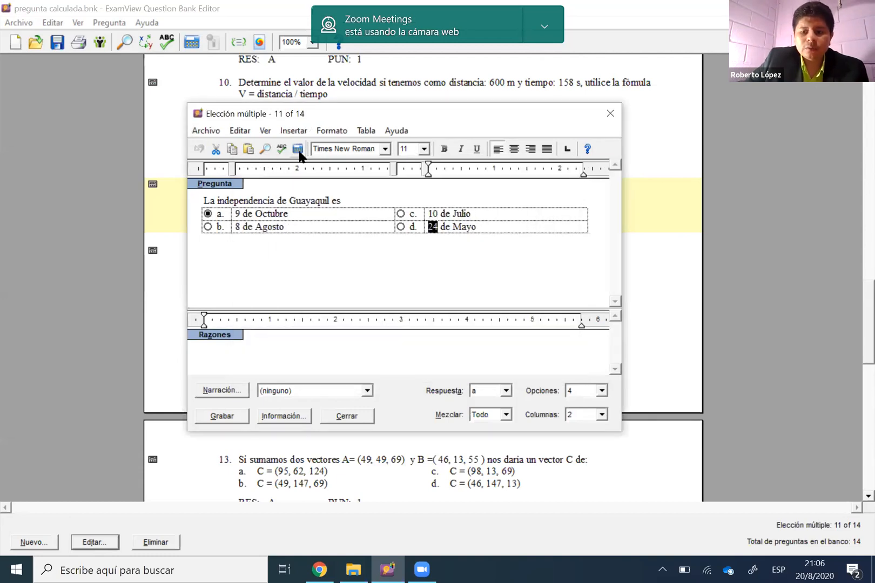
{"action": "left_click", "coordinate": [298, 151]}
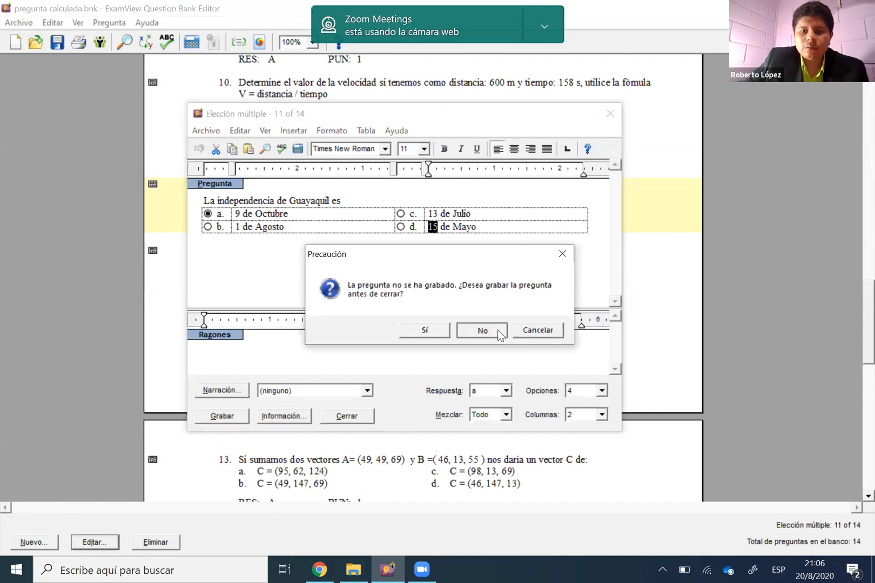
{"action": "left_click", "coordinate": [498, 332]}
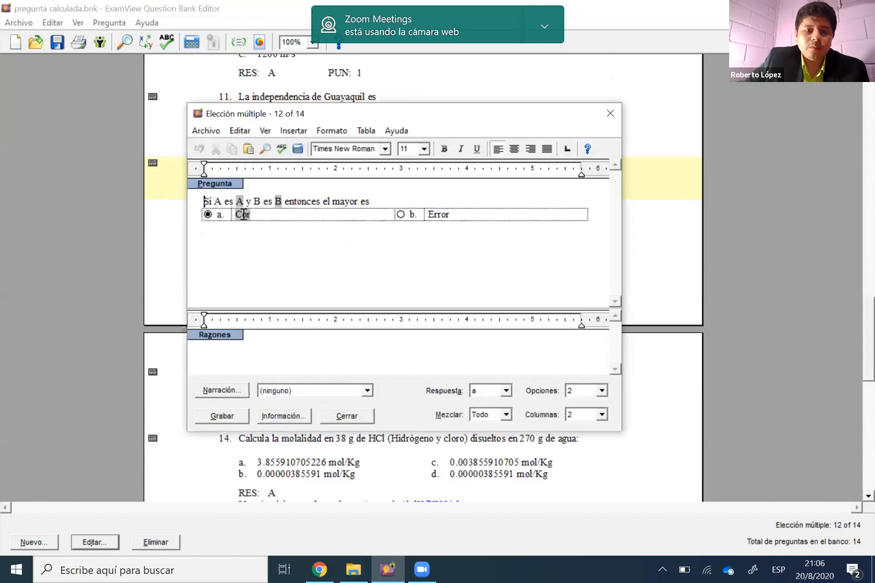
Open the Cor variable's definition in question 12 and examine its nested if formula comparing A and B
{"action": "double_click", "coordinate": [243, 214]}
{"action": "left_click", "coordinate": [377, 258]}
{"action": "double_click", "coordinate": [441, 259]}
{"action": "left_click", "coordinate": [438, 251]}
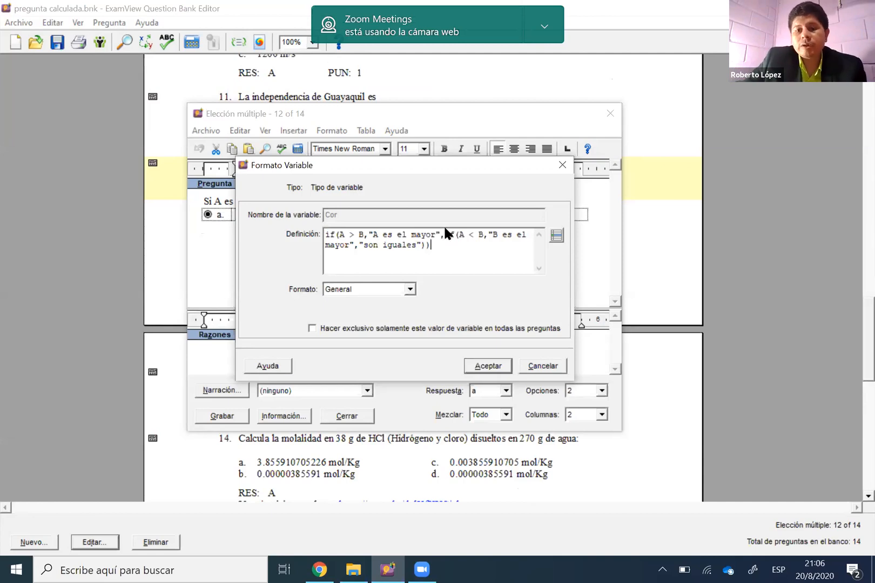
{"action": "left_click_drag", "start_coordinate": [450, 234], "coordinate": [461, 237]}
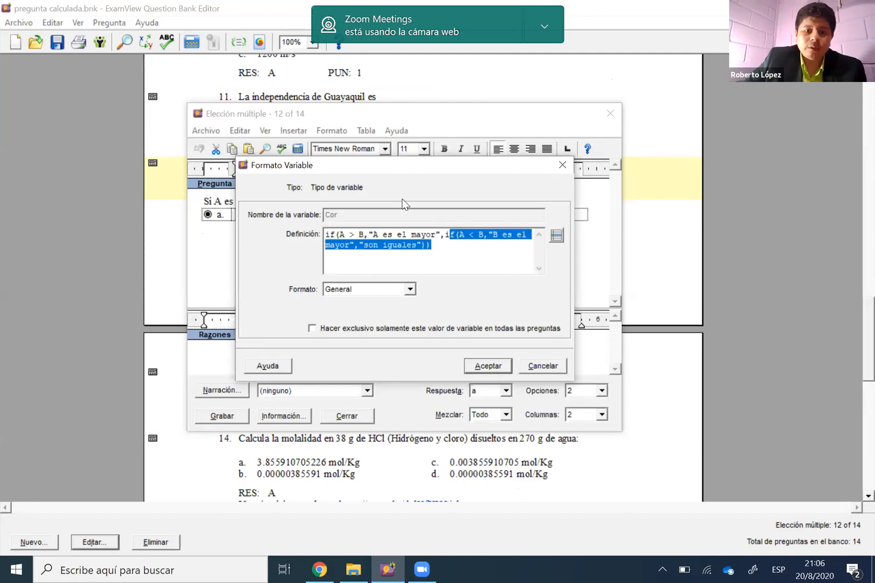
Close the Cor variable's definition and question 12 without saving, and open question 13 about adding two vectors
{"action": "key", "text": "Escape"}
{"action": "key", "text": "Escape"}
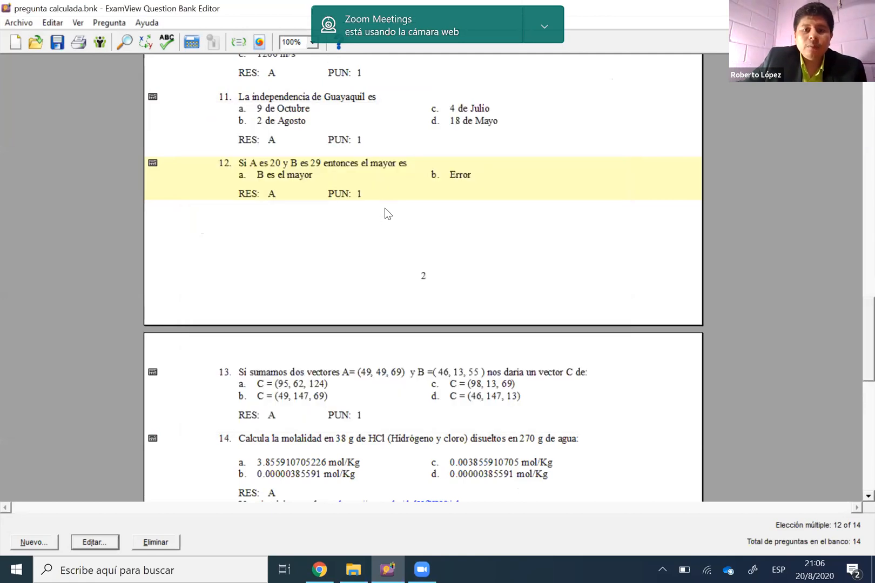
{"action": "key", "text": "Down"}
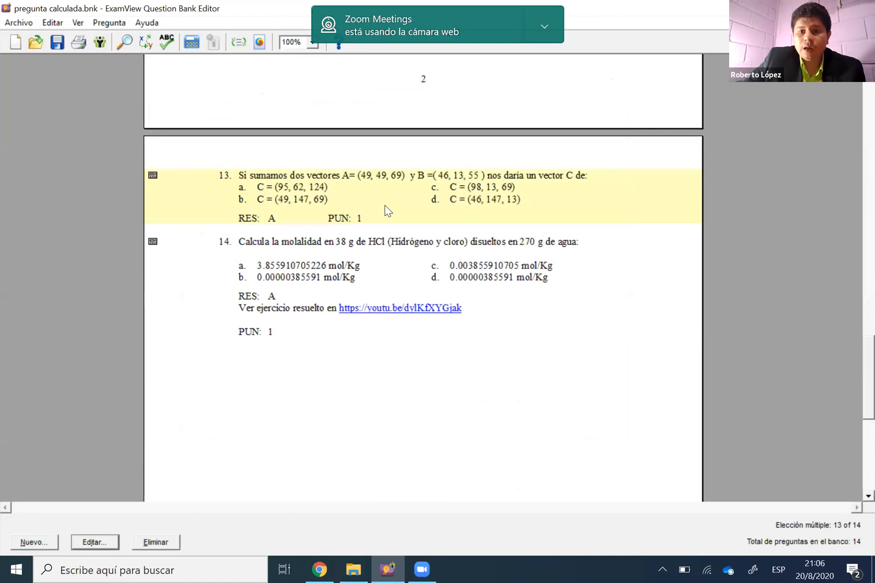
{"action": "double_click", "coordinate": [383, 203]}
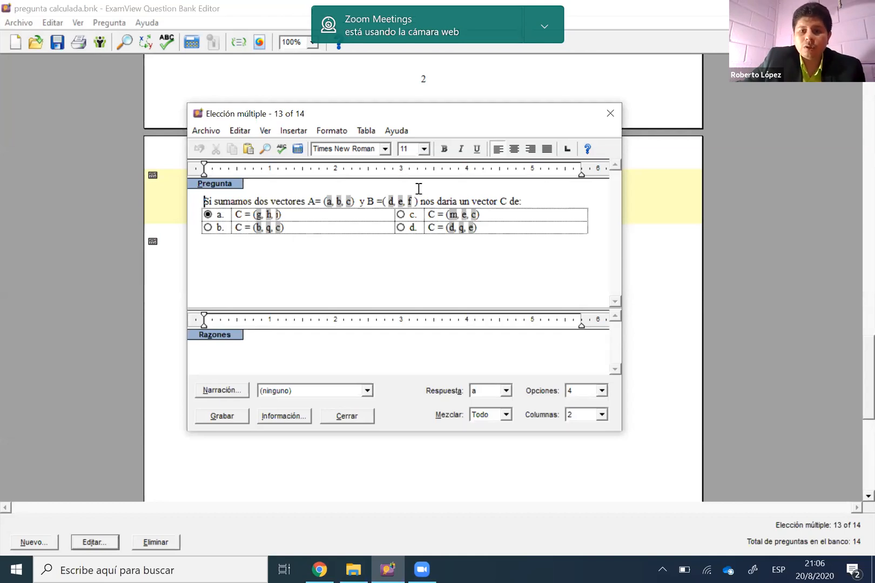
Examine the range definitions of vector A's components a and c in question 13, closing each definition
{"action": "double_click", "coordinate": [329, 202]}
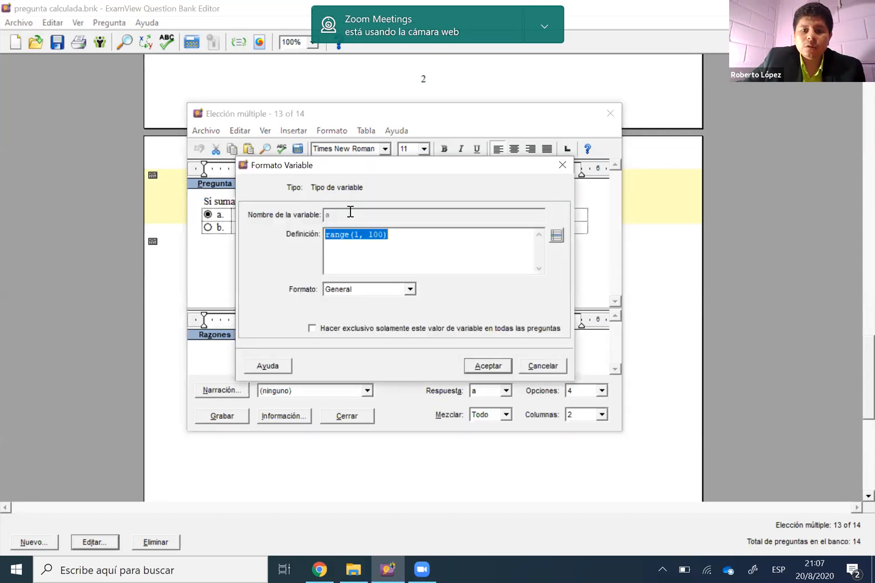
{"action": "key", "text": "Escape"}
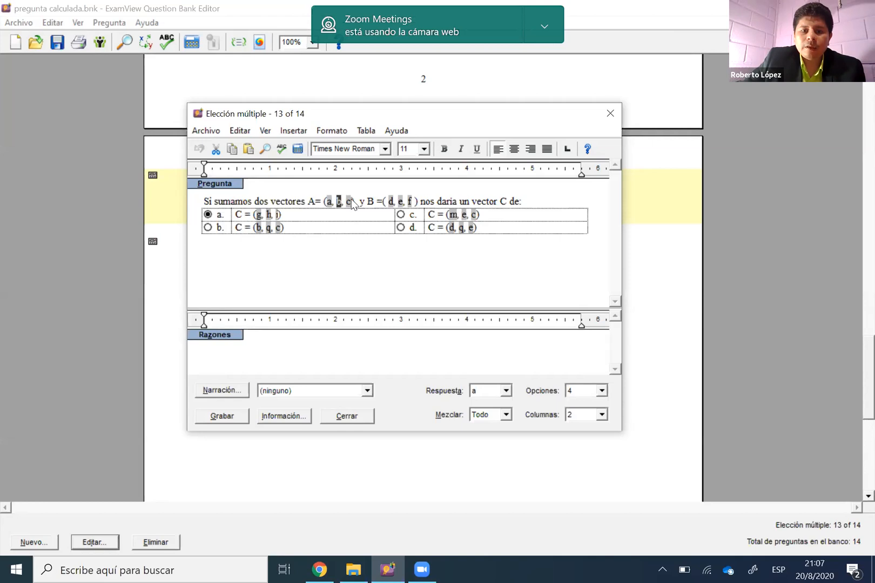
{"action": "double_click", "coordinate": [351, 200]}
{"action": "left_click", "coordinate": [387, 236]}
{"action": "left_click_drag", "start_coordinate": [359, 237], "coordinate": [379, 242]}
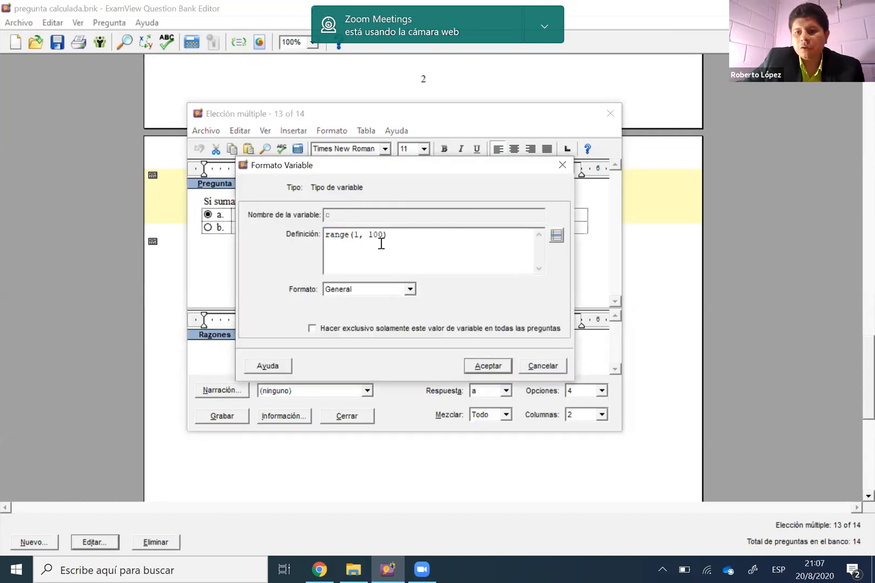
{"action": "left_click", "coordinate": [429, 250]}
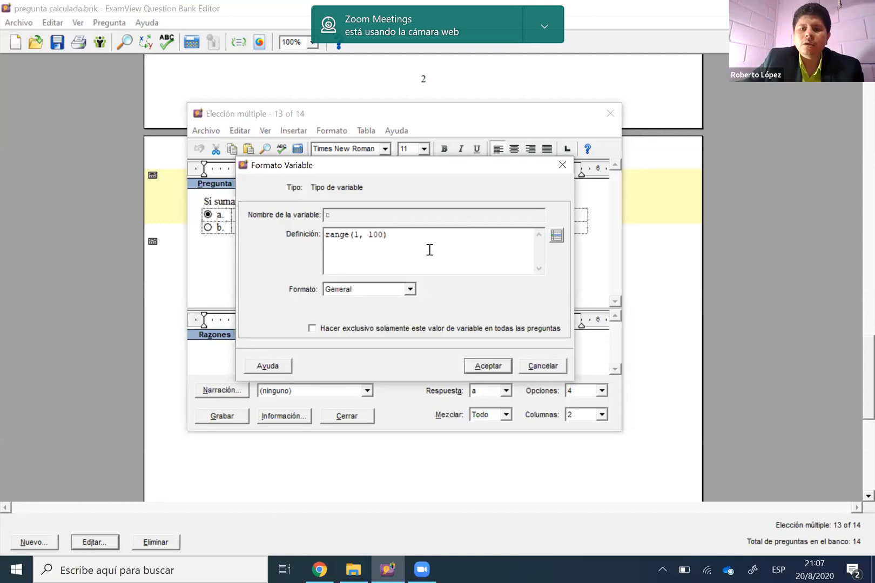
{"action": "left_click", "coordinate": [561, 163]}
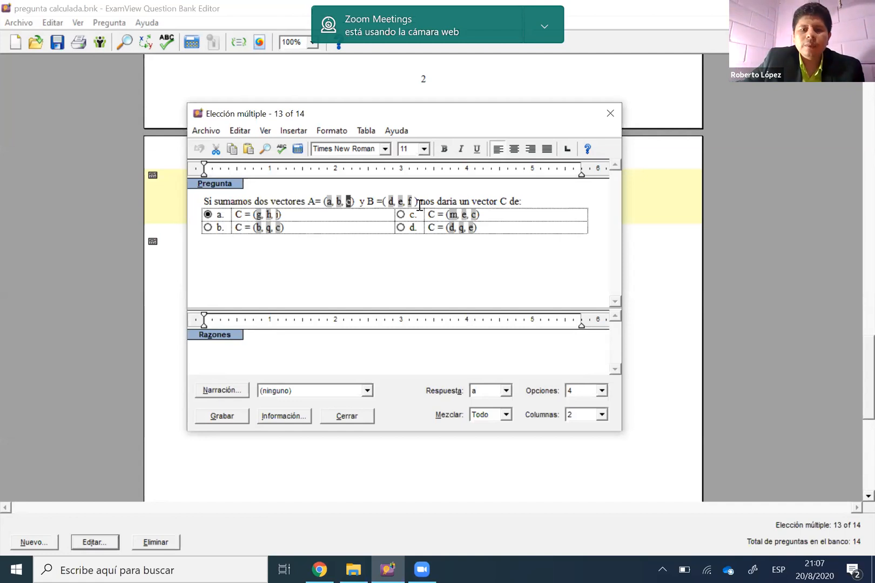
Examine the definition of component g in answer option a, and select the a and d variables it adds
{"action": "left_click", "coordinate": [382, 220]}
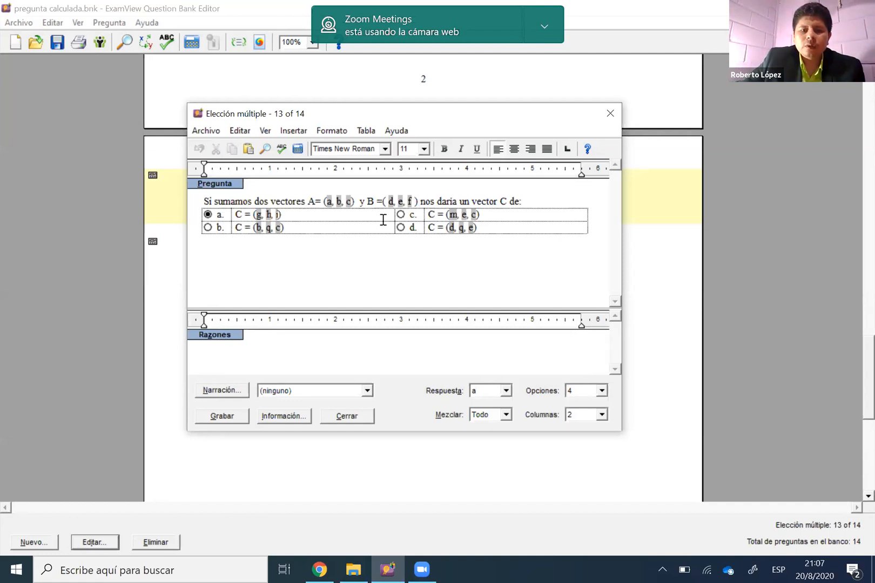
{"action": "double_click", "coordinate": [271, 227]}
{"action": "type", "text": "a+d"}
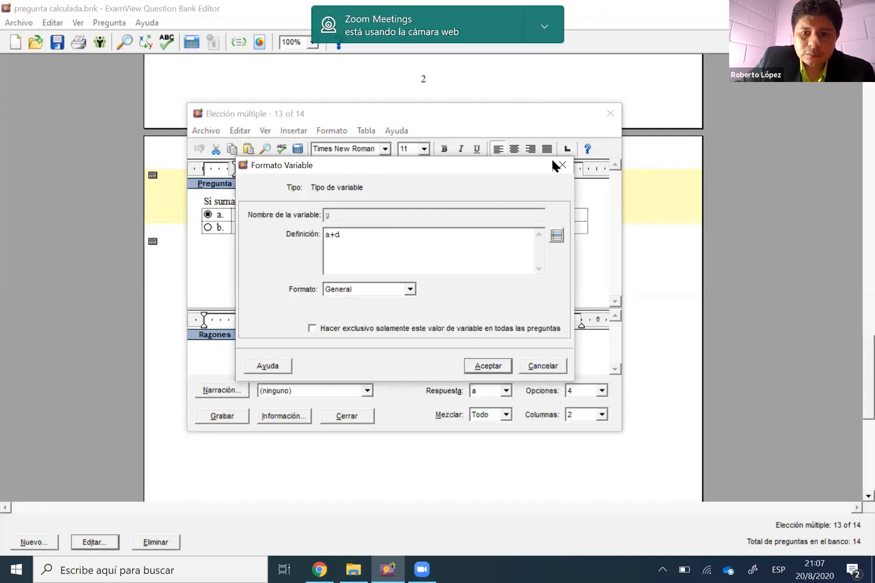
{"action": "key", "text": "Return"}
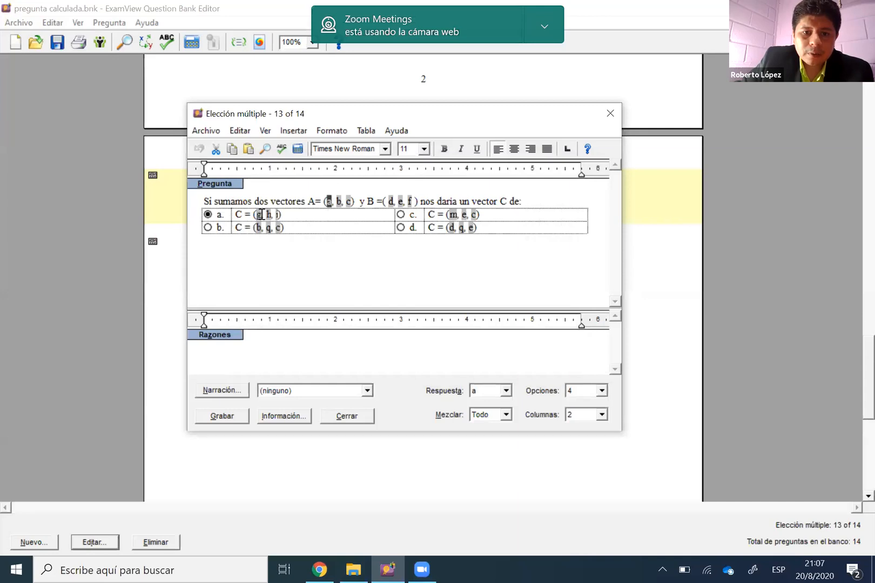
{"action": "left_click", "coordinate": [259, 215]}
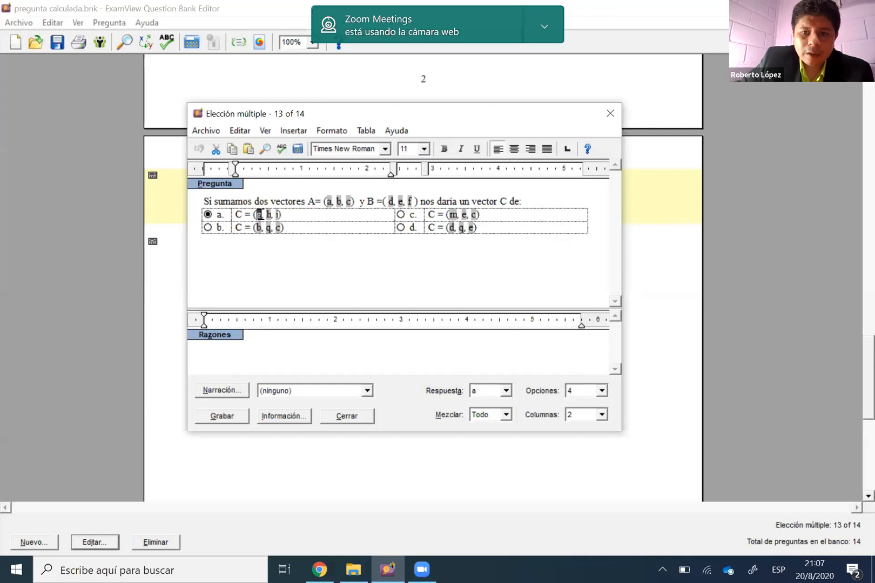
{"action": "double_click", "coordinate": [260, 214]}
{"action": "key", "text": "Return"}
{"action": "left_click", "coordinate": [387, 202]}
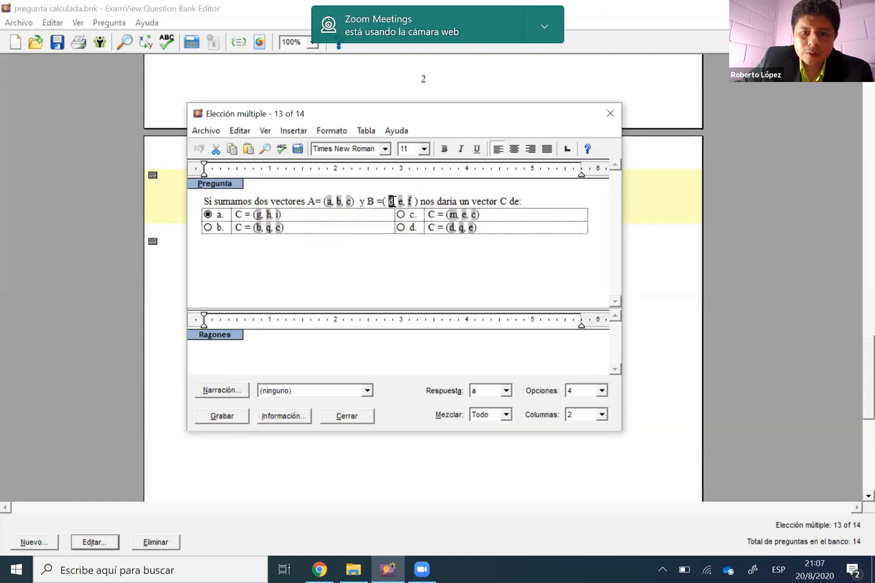
Examine the sum formulas of components h and i in answer option a, closing each definition
{"action": "double_click", "coordinate": [268, 214]}
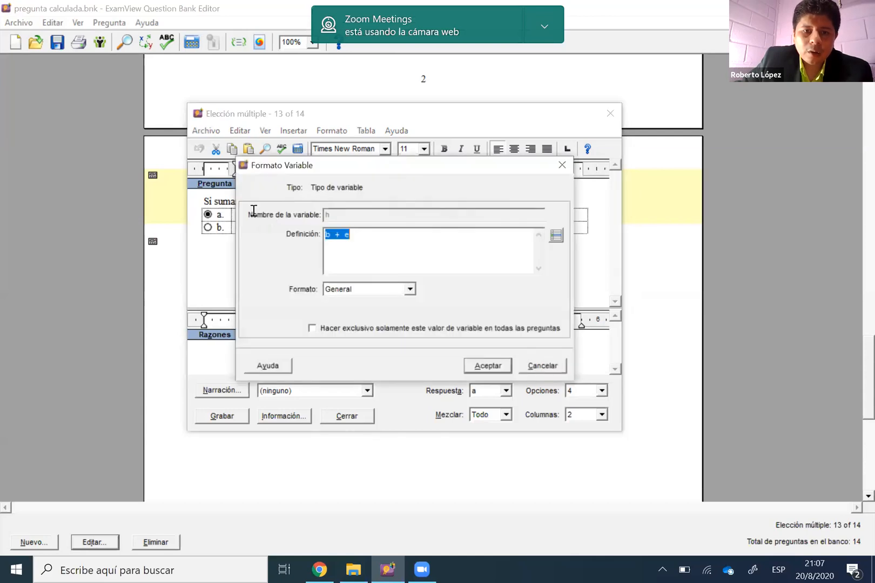
{"action": "key", "text": "Escape"}
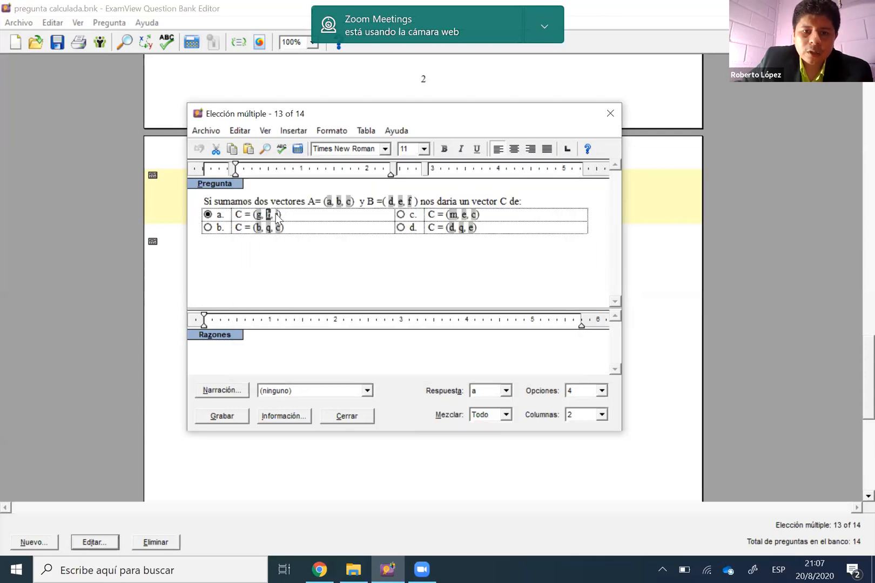
{"action": "double_click", "coordinate": [274, 214]}
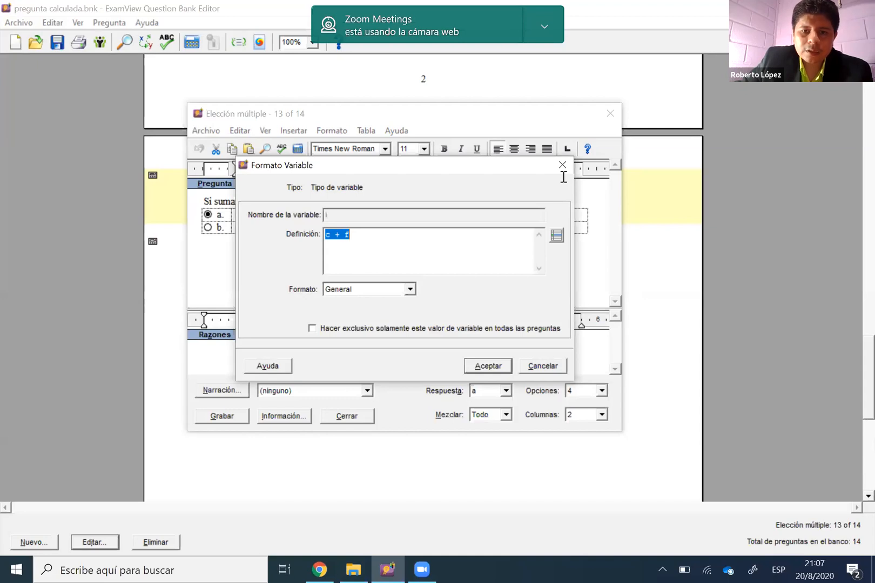
{"action": "key", "text": "Escape"}
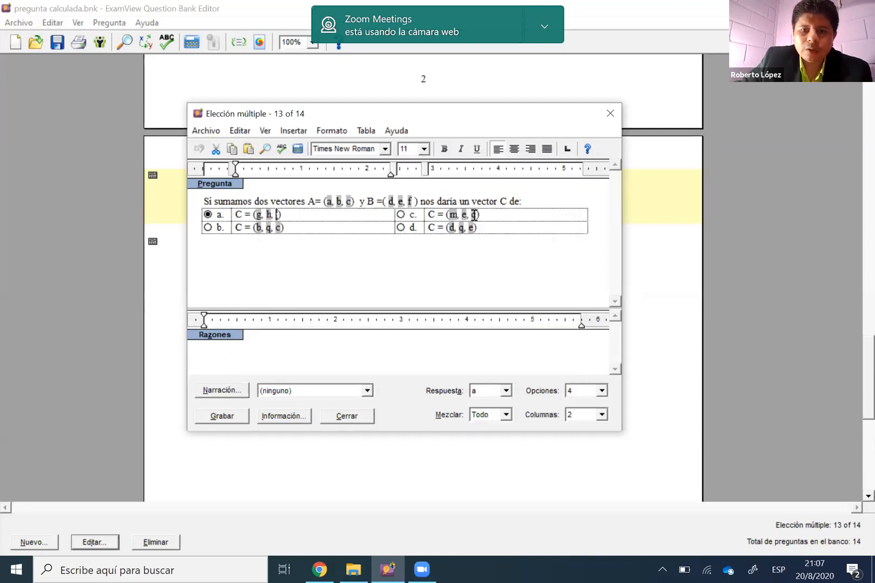
Examine the definitions of component c in option c and component q in option d, and close question 13
{"action": "double_click", "coordinate": [474, 215]}
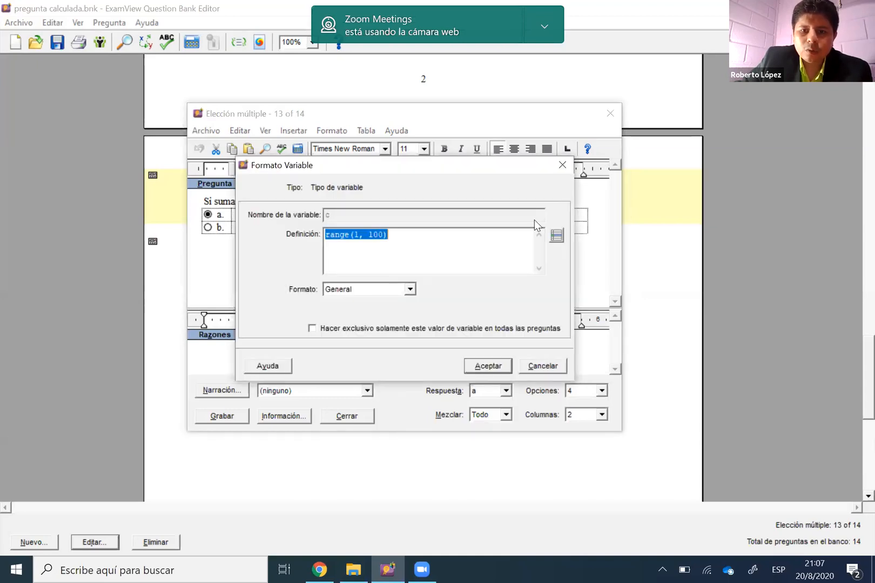
{"action": "double_click", "coordinate": [462, 228]}
{"action": "left_click", "coordinate": [559, 168]}
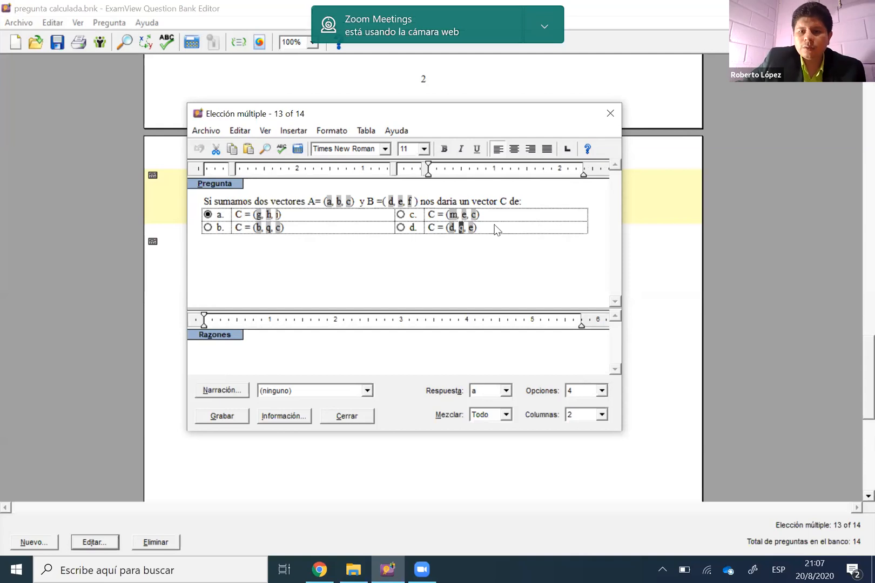
{"action": "key", "text": "Escape"}
Open question 14 about HCl molality and examine the range definitions of its X and Y variables
{"action": "left_click", "coordinate": [470, 245]}
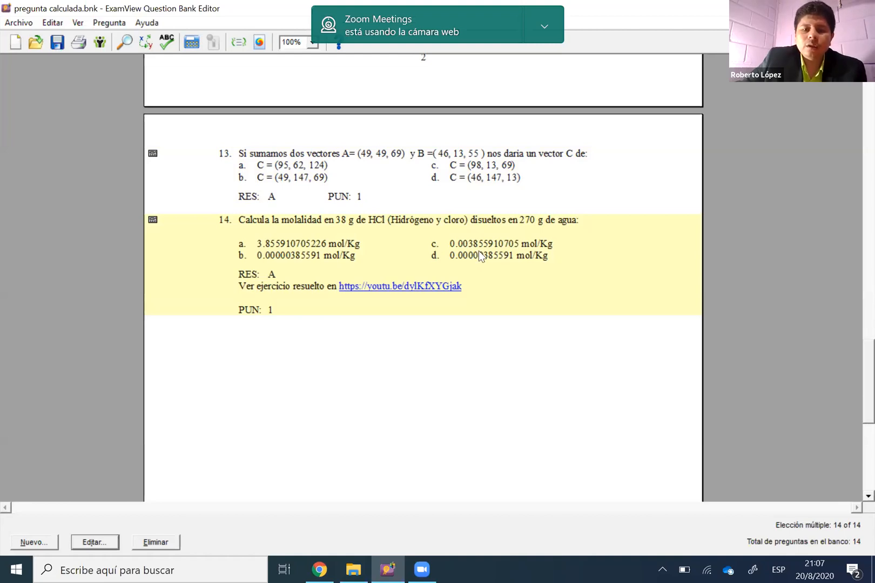
{"action": "double_click", "coordinate": [368, 235]}
{"action": "left_click", "coordinate": [302, 201]}
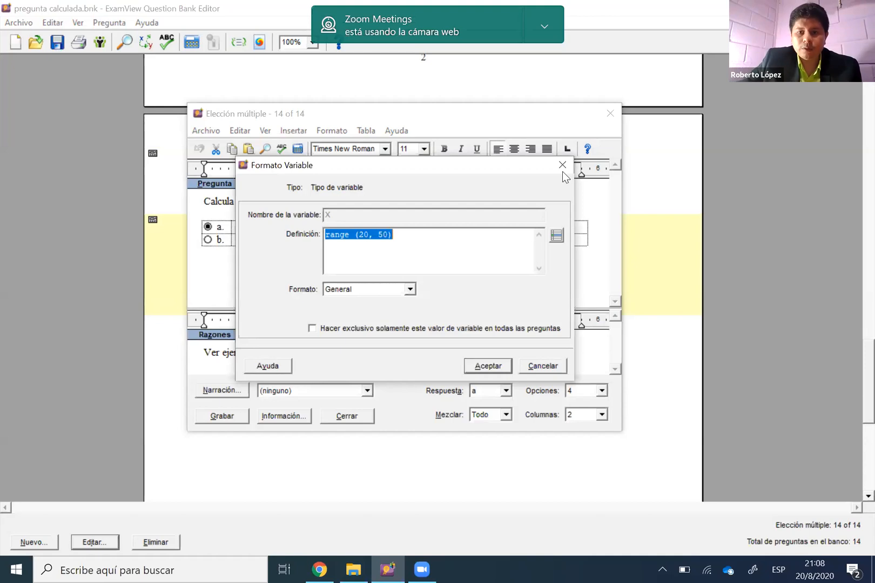
{"action": "key", "text": "Escape"}
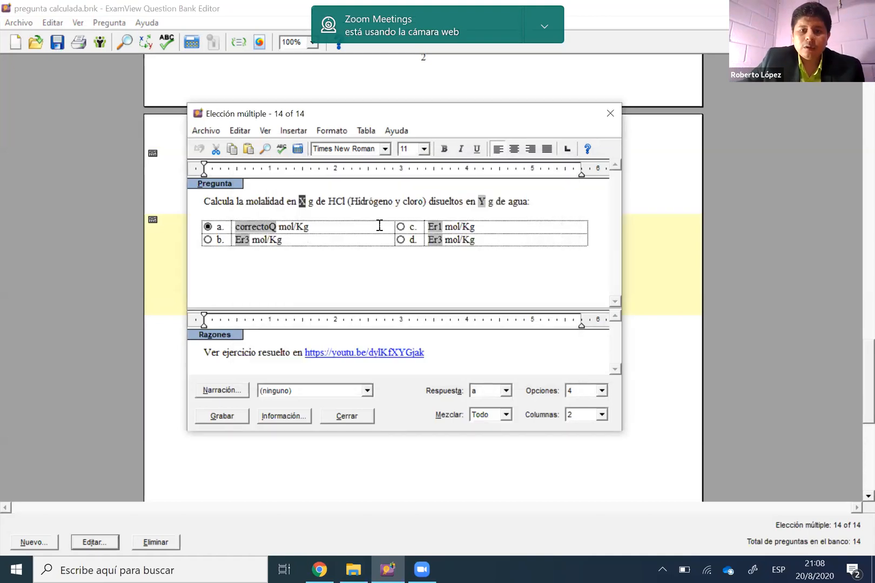
{"action": "left_click", "coordinate": [481, 200]}
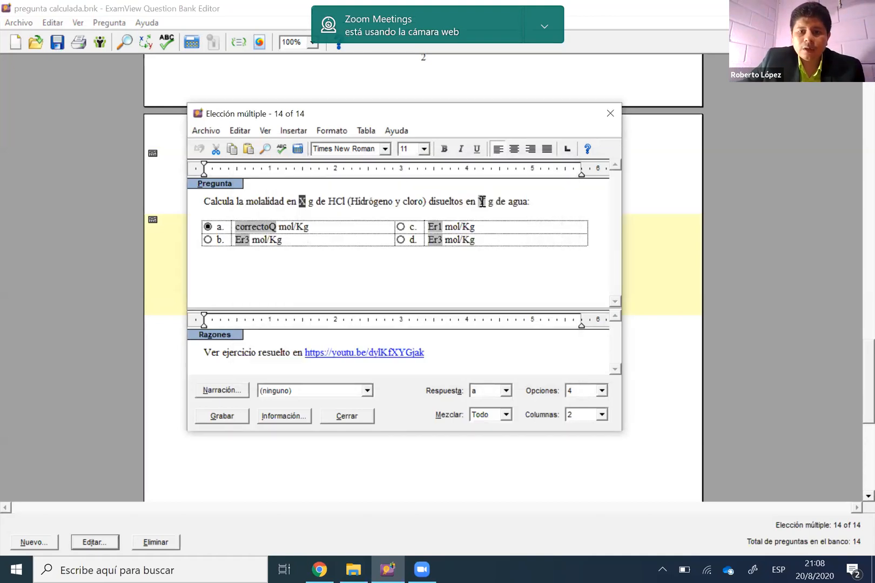
{"action": "double_click", "coordinate": [482, 201]}
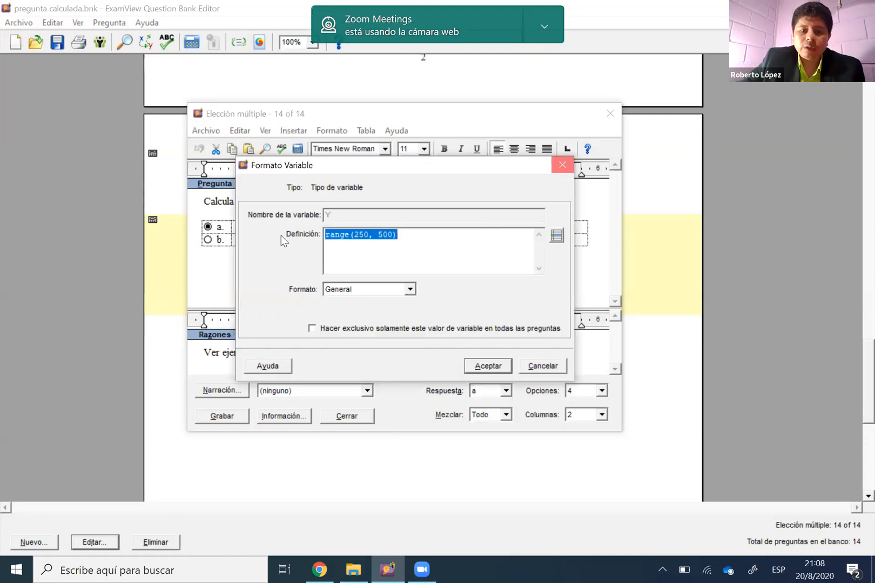
{"action": "left_click", "coordinate": [562, 166]}
Examine the correctoQ variable's molality formula, highlighting its 36.5 and 1000 terms, and close question 14
{"action": "double_click", "coordinate": [254, 227]}
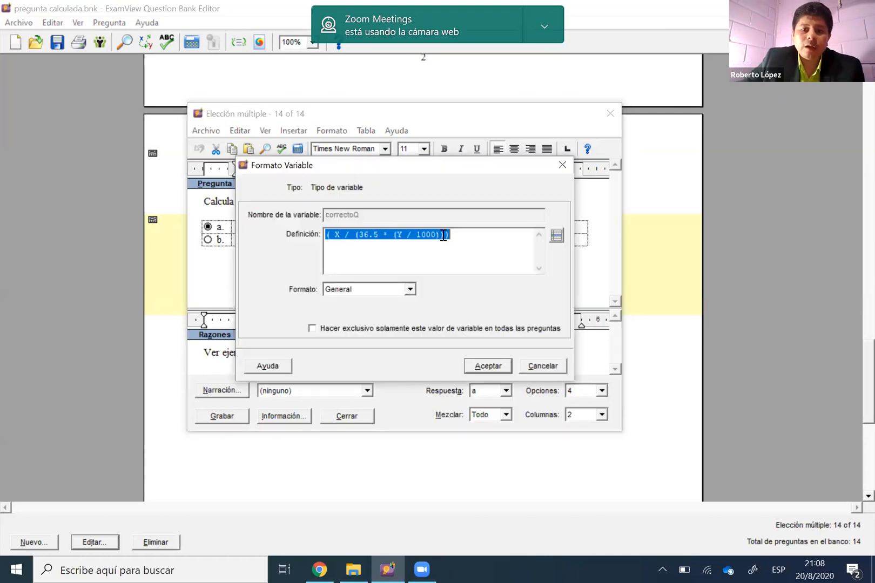
{"action": "left_click", "coordinate": [473, 237]}
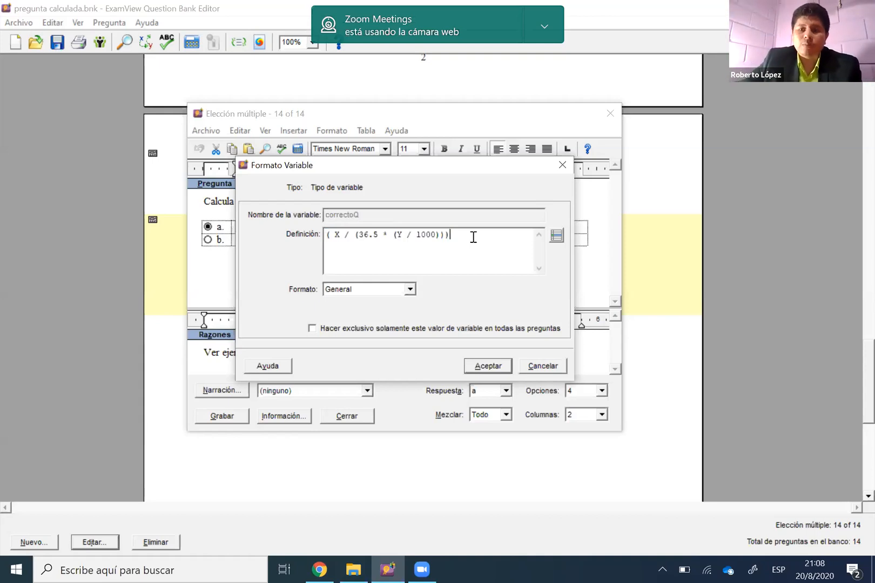
{"action": "left_click", "coordinate": [339, 235]}
{"action": "double_click", "coordinate": [395, 234]}
{"action": "left_click", "coordinate": [380, 235]}
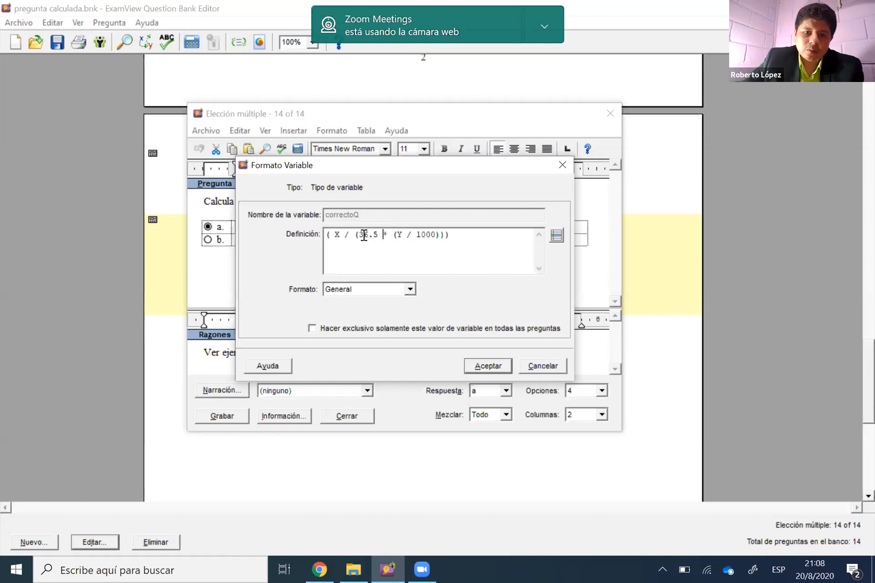
{"action": "left_click", "coordinate": [364, 235], "text": "shift"}
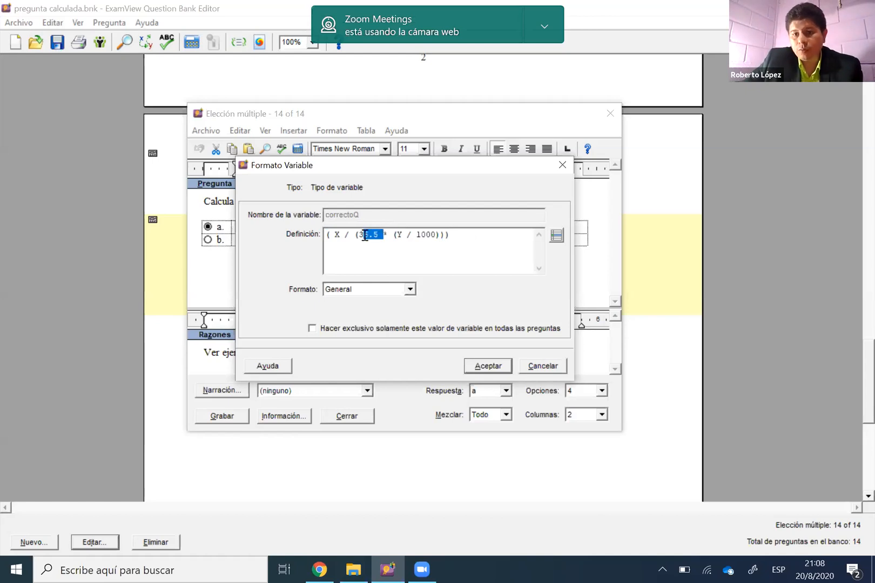
{"action": "double_click", "coordinate": [426, 236]}
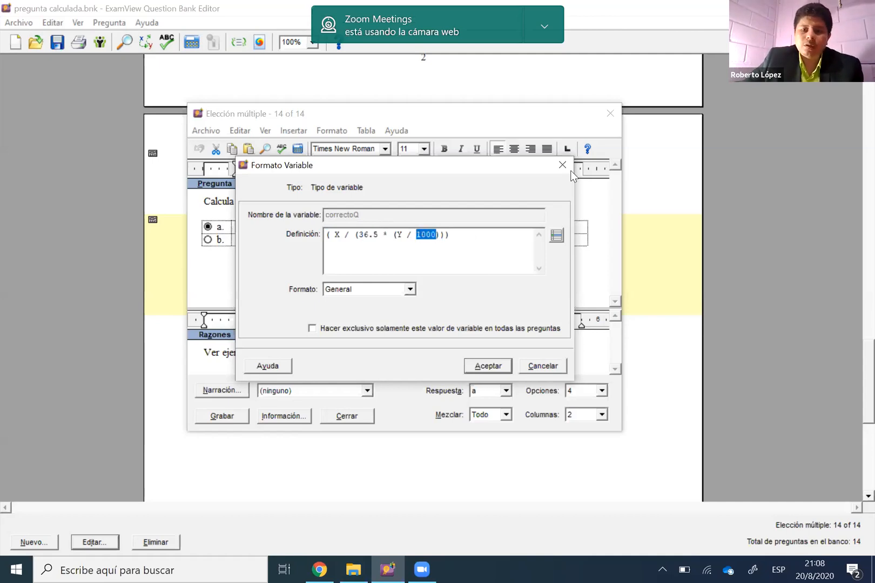
{"action": "key", "text": "Return"}
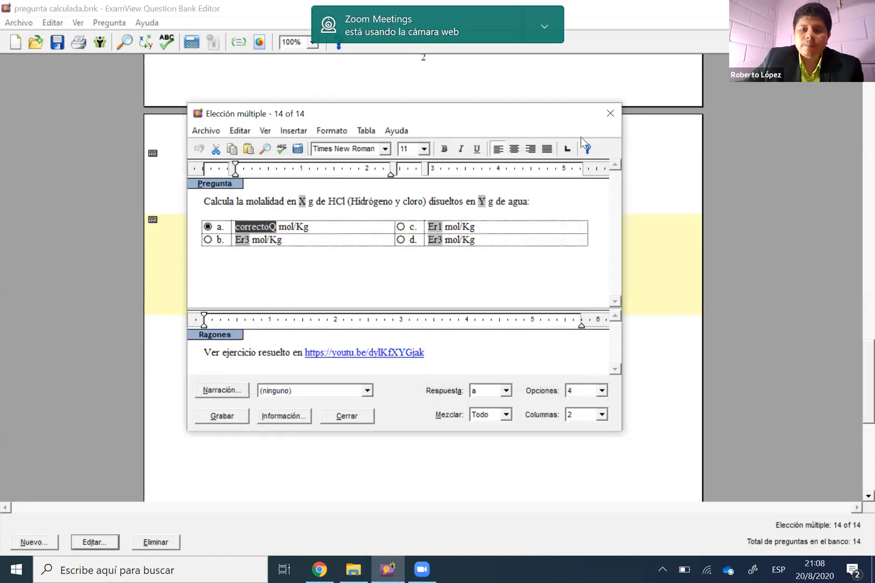
{"action": "key", "text": "Escape"}
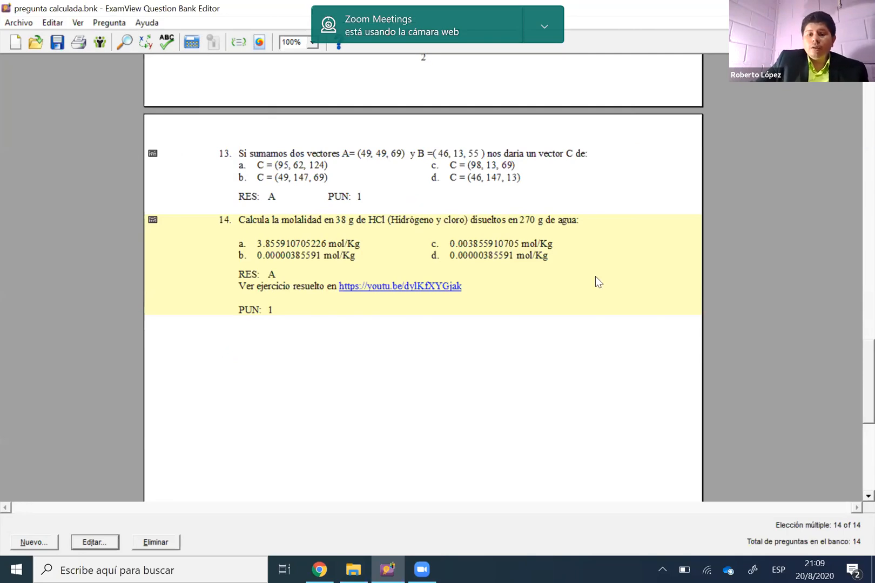
Duplicate the HCl molality question four times to generate variants with different values
{"action": "right_click", "coordinate": [551, 345]}
{"action": "right_click", "coordinate": [503, 365]}
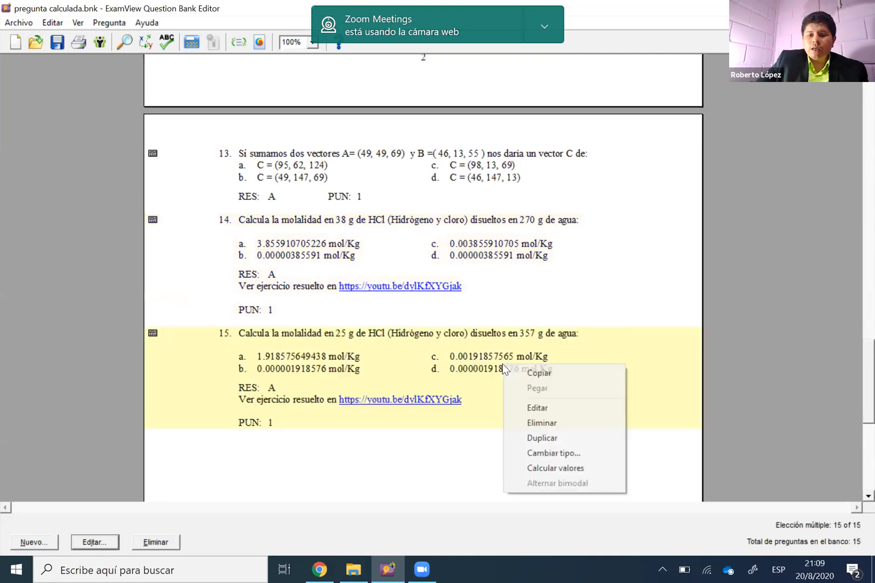
{"action": "left_click", "coordinate": [558, 437]}
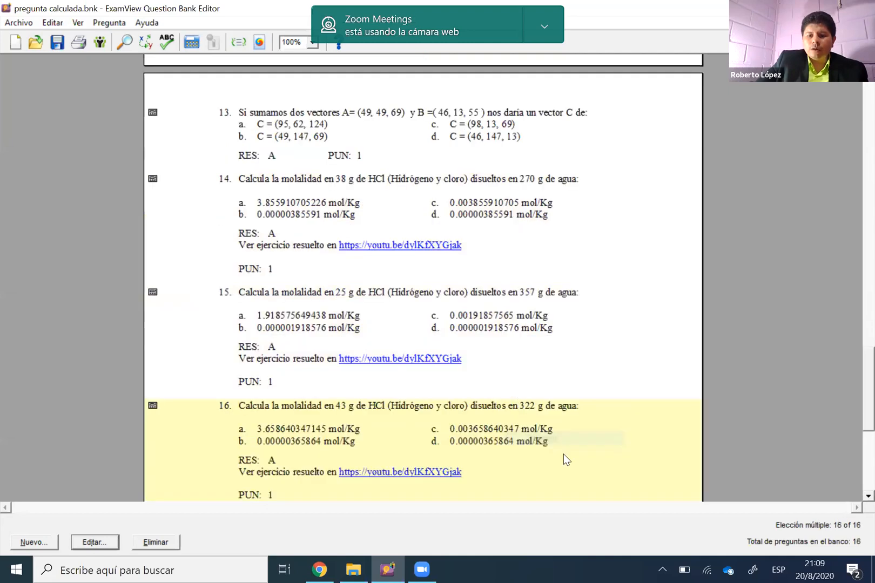
{"action": "right_click", "coordinate": [517, 398]}
{"action": "left_click", "coordinate": [573, 473]}
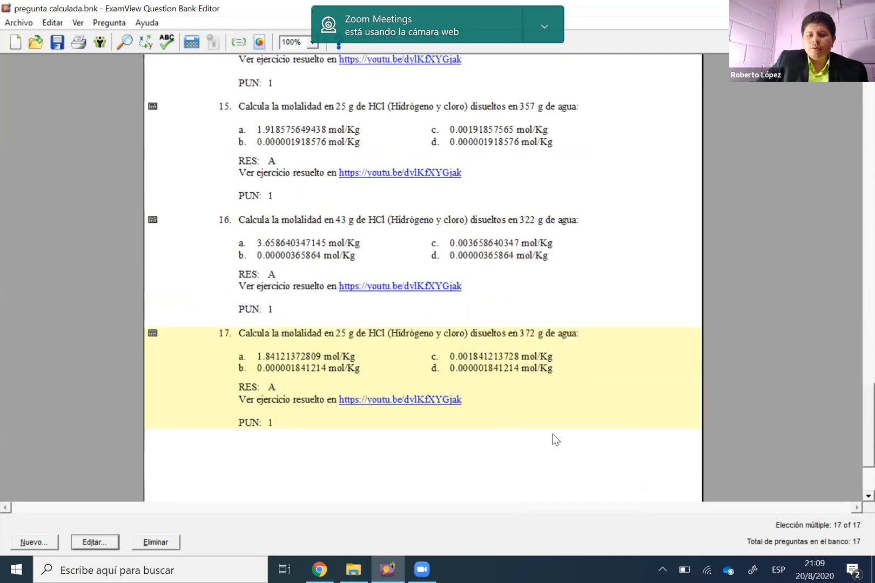
{"action": "right_click", "coordinate": [518, 379]}
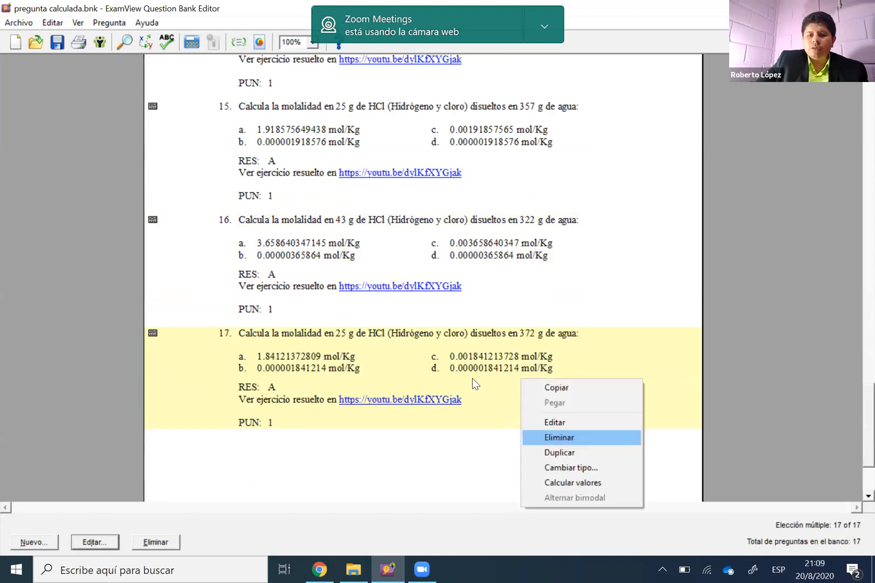
{"action": "left_click", "coordinate": [561, 453]}
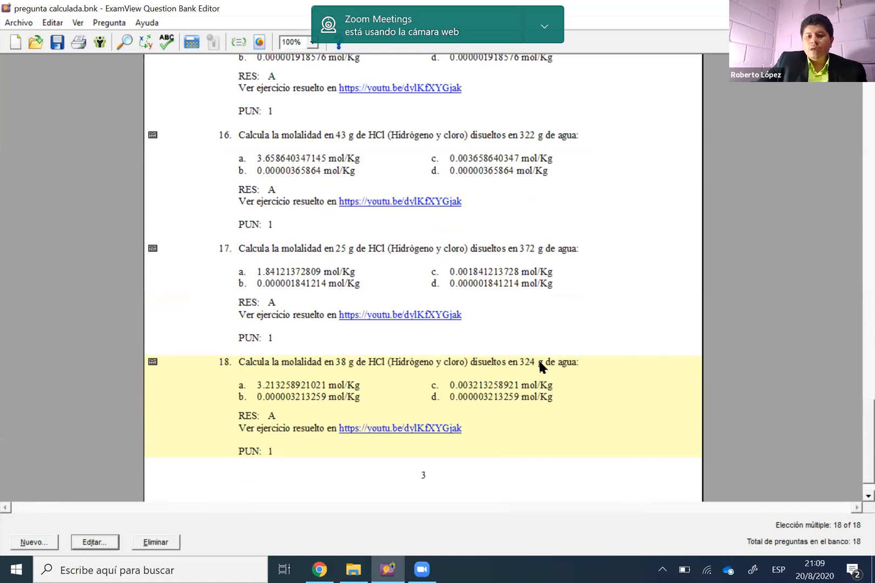
Open question 18, highlight the solved-exercise video link in its Razones text, and close the question
{"action": "double_click", "coordinate": [398, 385]}
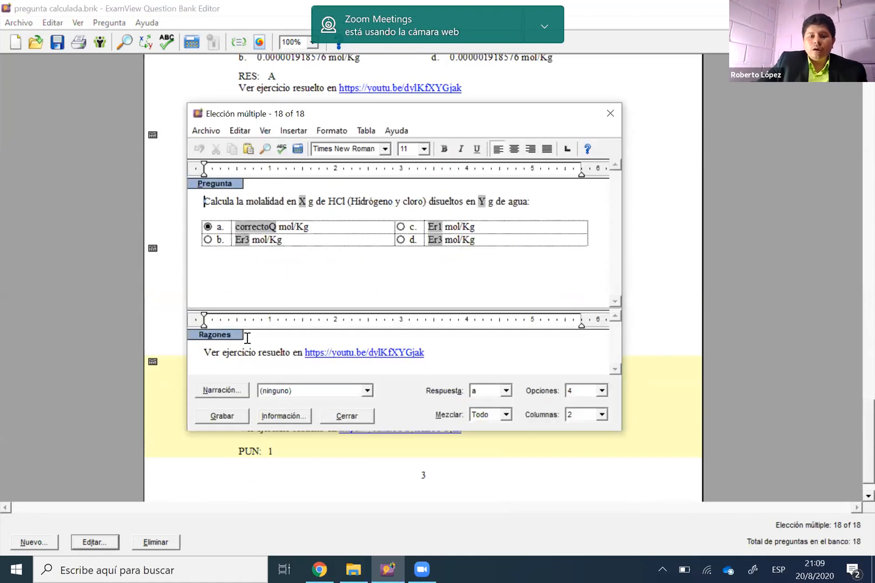
{"action": "double_click", "coordinate": [317, 352]}
{"action": "left_click_drag", "start_coordinate": [220, 345], "coordinate": [483, 359]}
{"action": "left_click", "coordinate": [473, 351]}
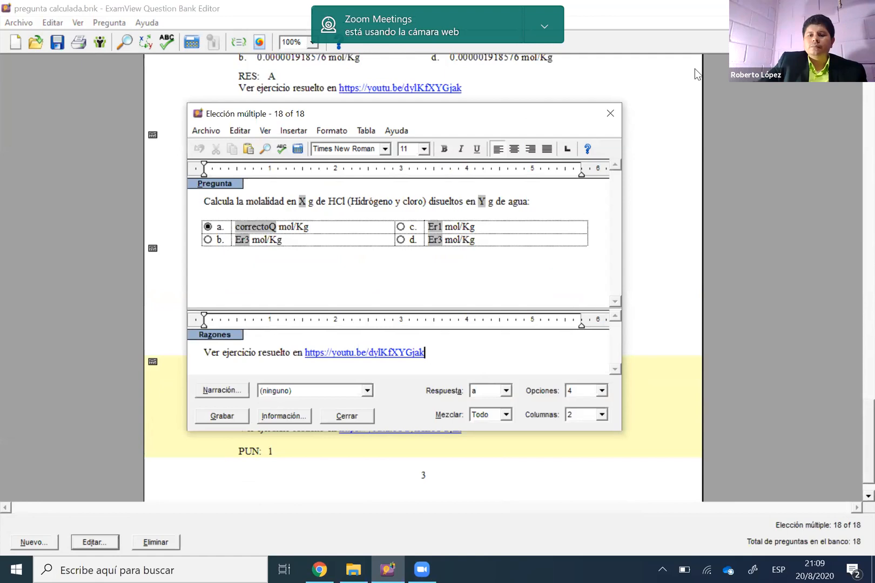
{"action": "left_click", "coordinate": [608, 113]}
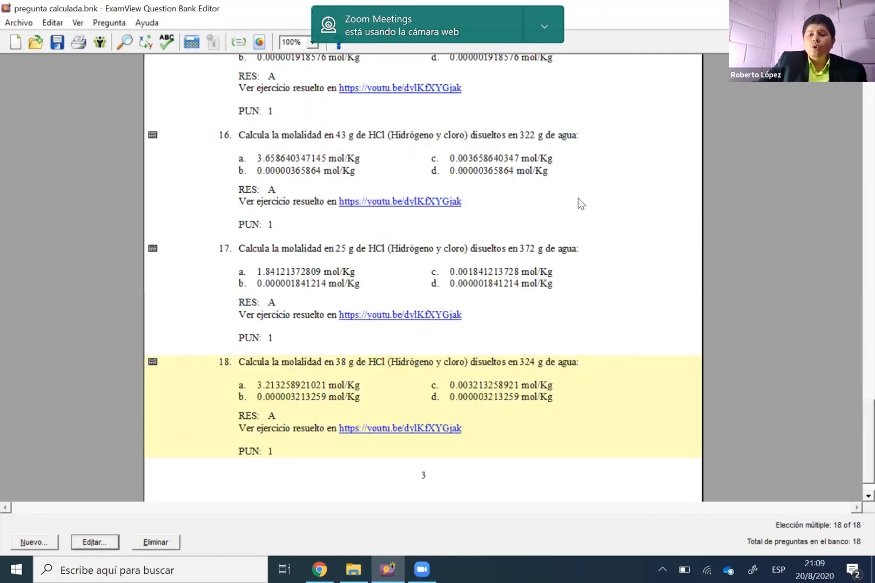
Return to the start of the question bank, review the available export formats such as Blackboard 6.0-7.0, and select question 1
{"action": "scroll", "coordinate": [577, 199], "scroll_direction": "up", "scroll_amount": 3}
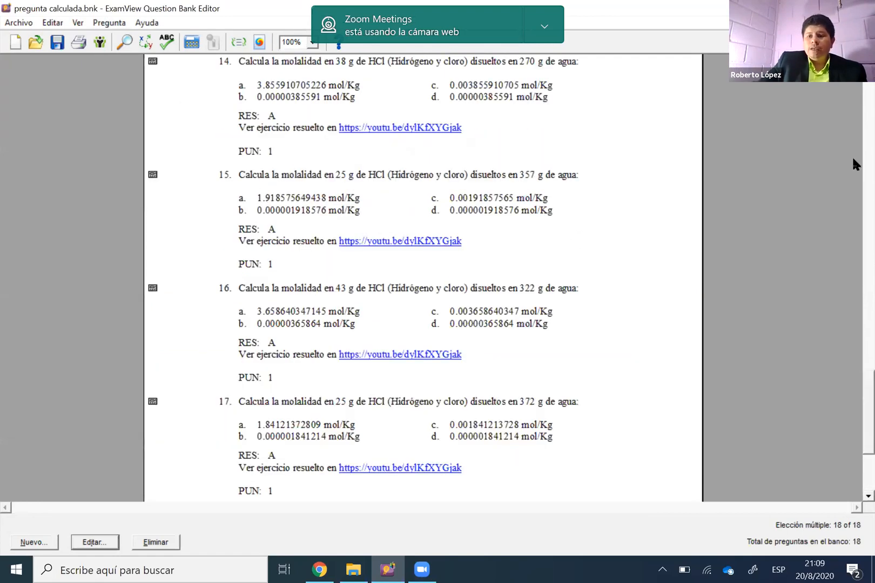
{"action": "scroll", "coordinate": [508, 210], "scroll_direction": "up", "scroll_amount": 20}
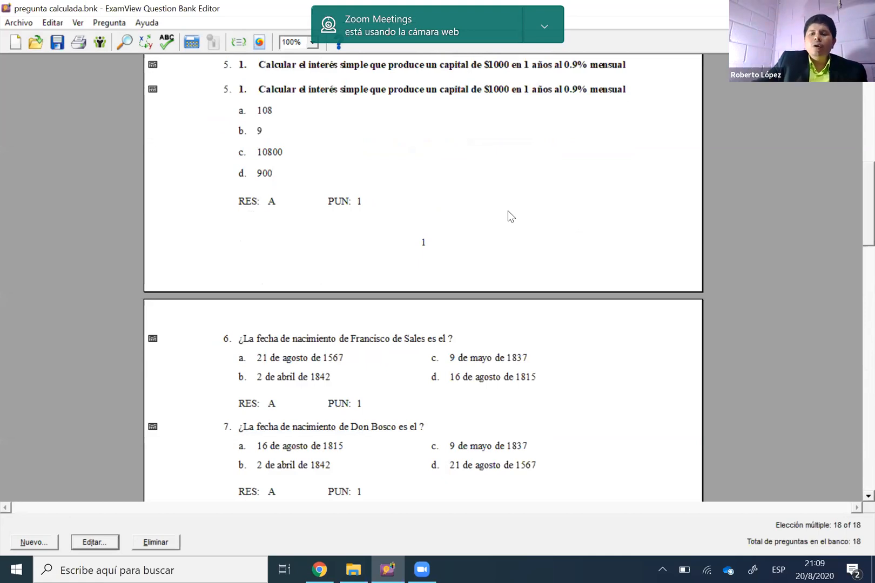
{"action": "scroll", "coordinate": [508, 216], "scroll_direction": "up", "scroll_amount": 10}
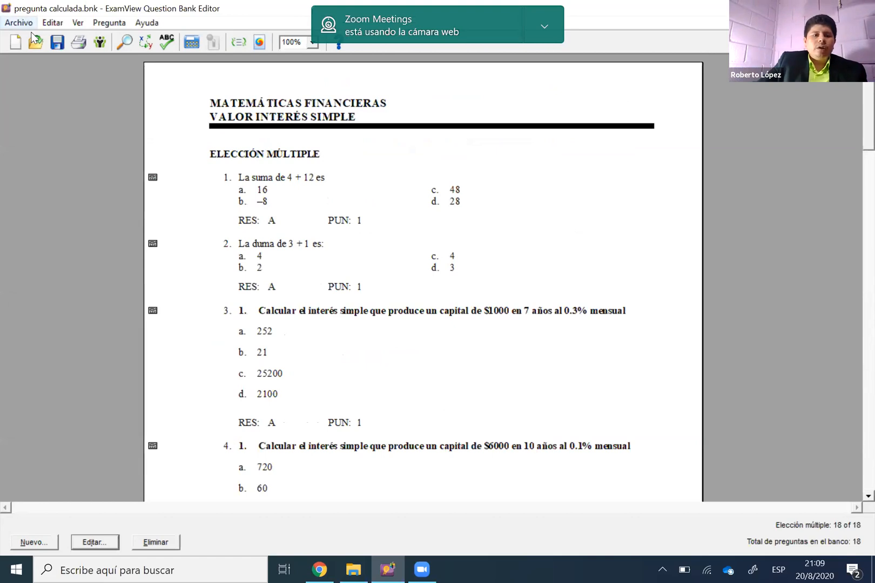
{"action": "left_click", "coordinate": [19, 22]}
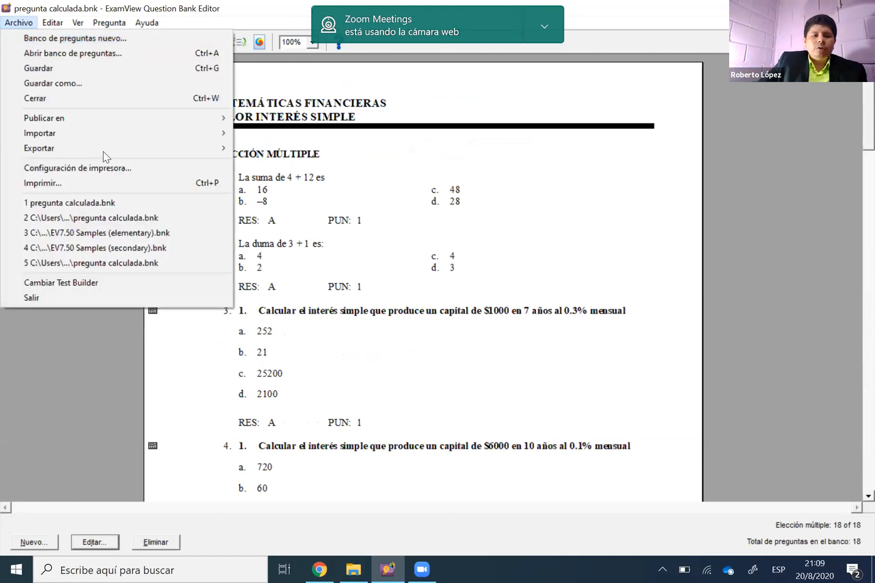
{"action": "mouse_move", "coordinate": [203, 143]}
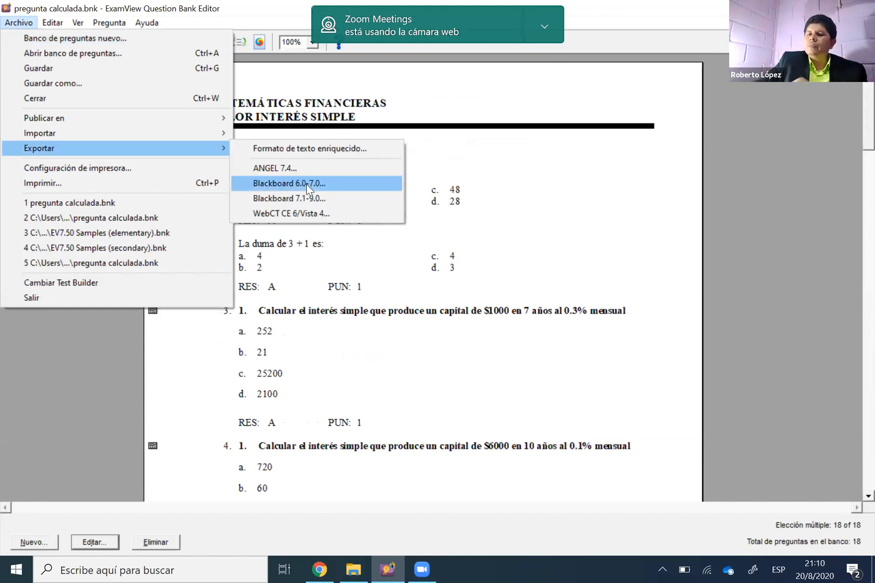
{"action": "left_click", "coordinate": [517, 190]}
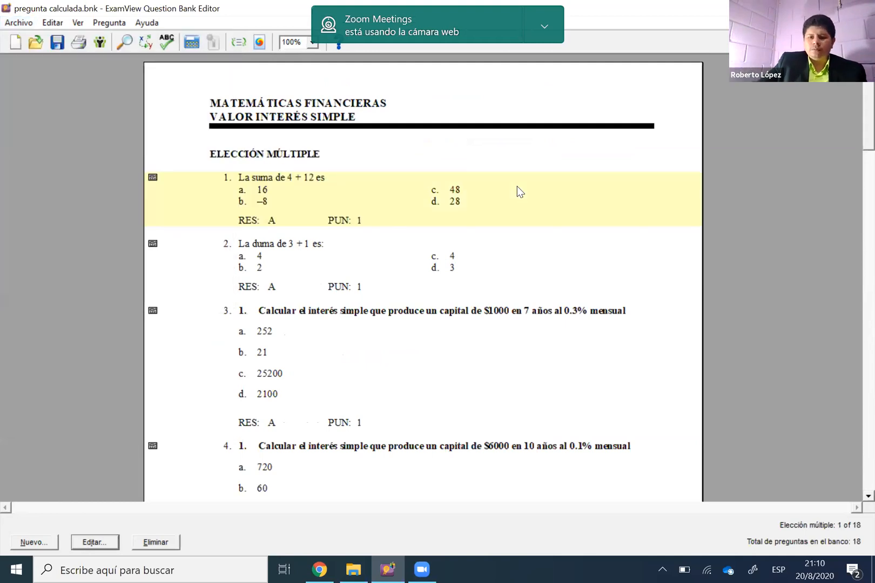